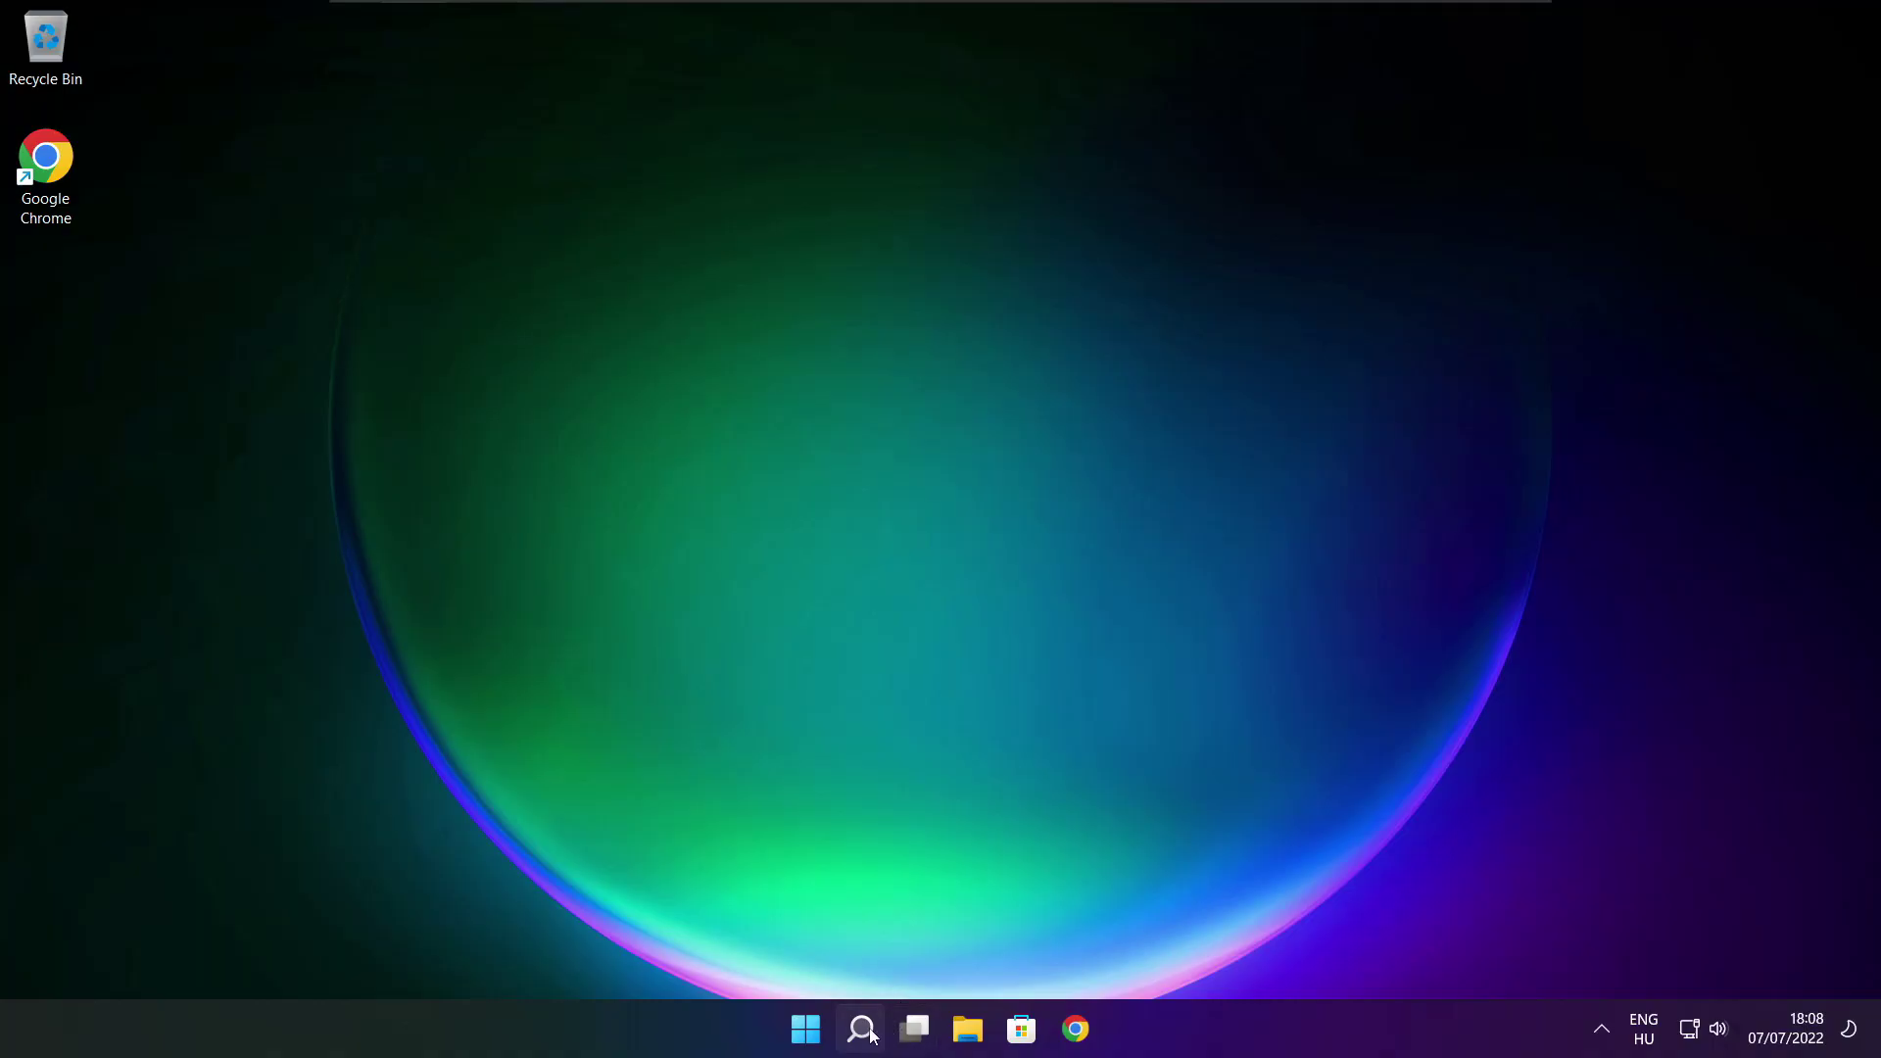
- Search Windows for 'device manager' and launch Device Manager from the best match
left_click(869, 1036)
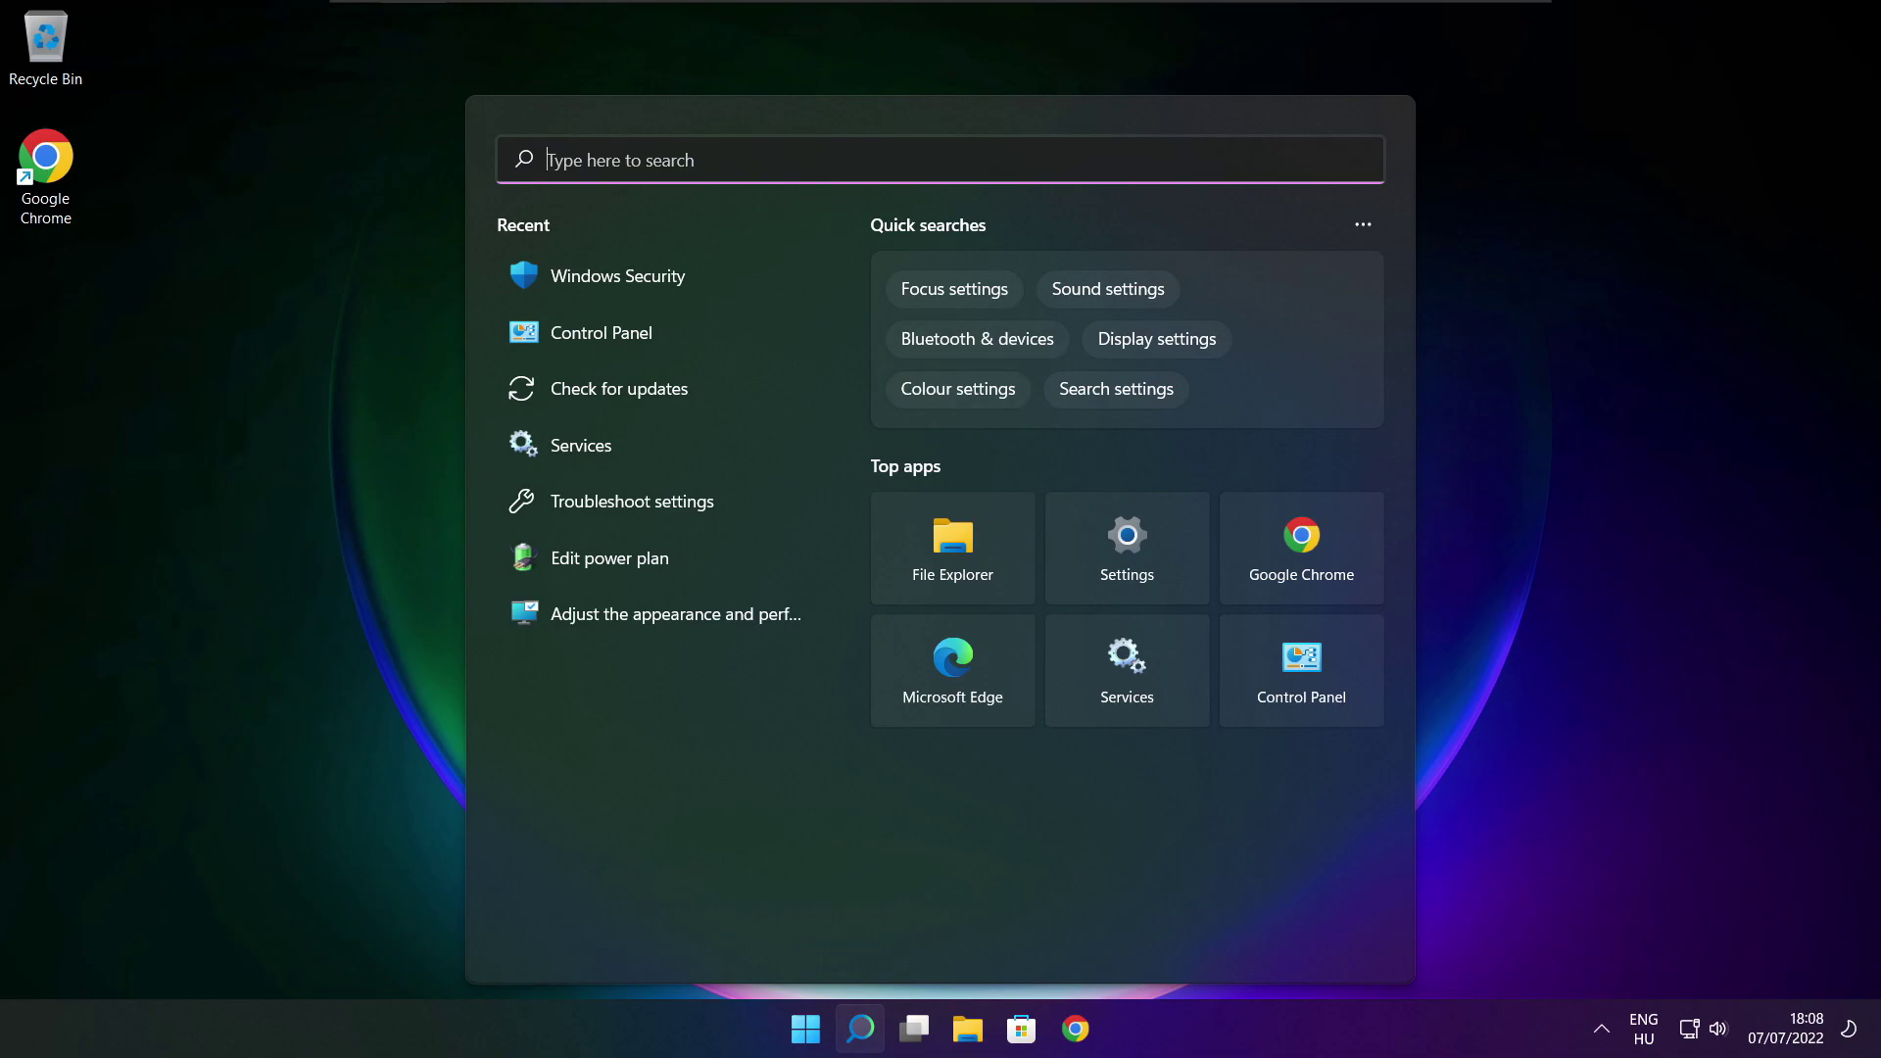
type("devic")
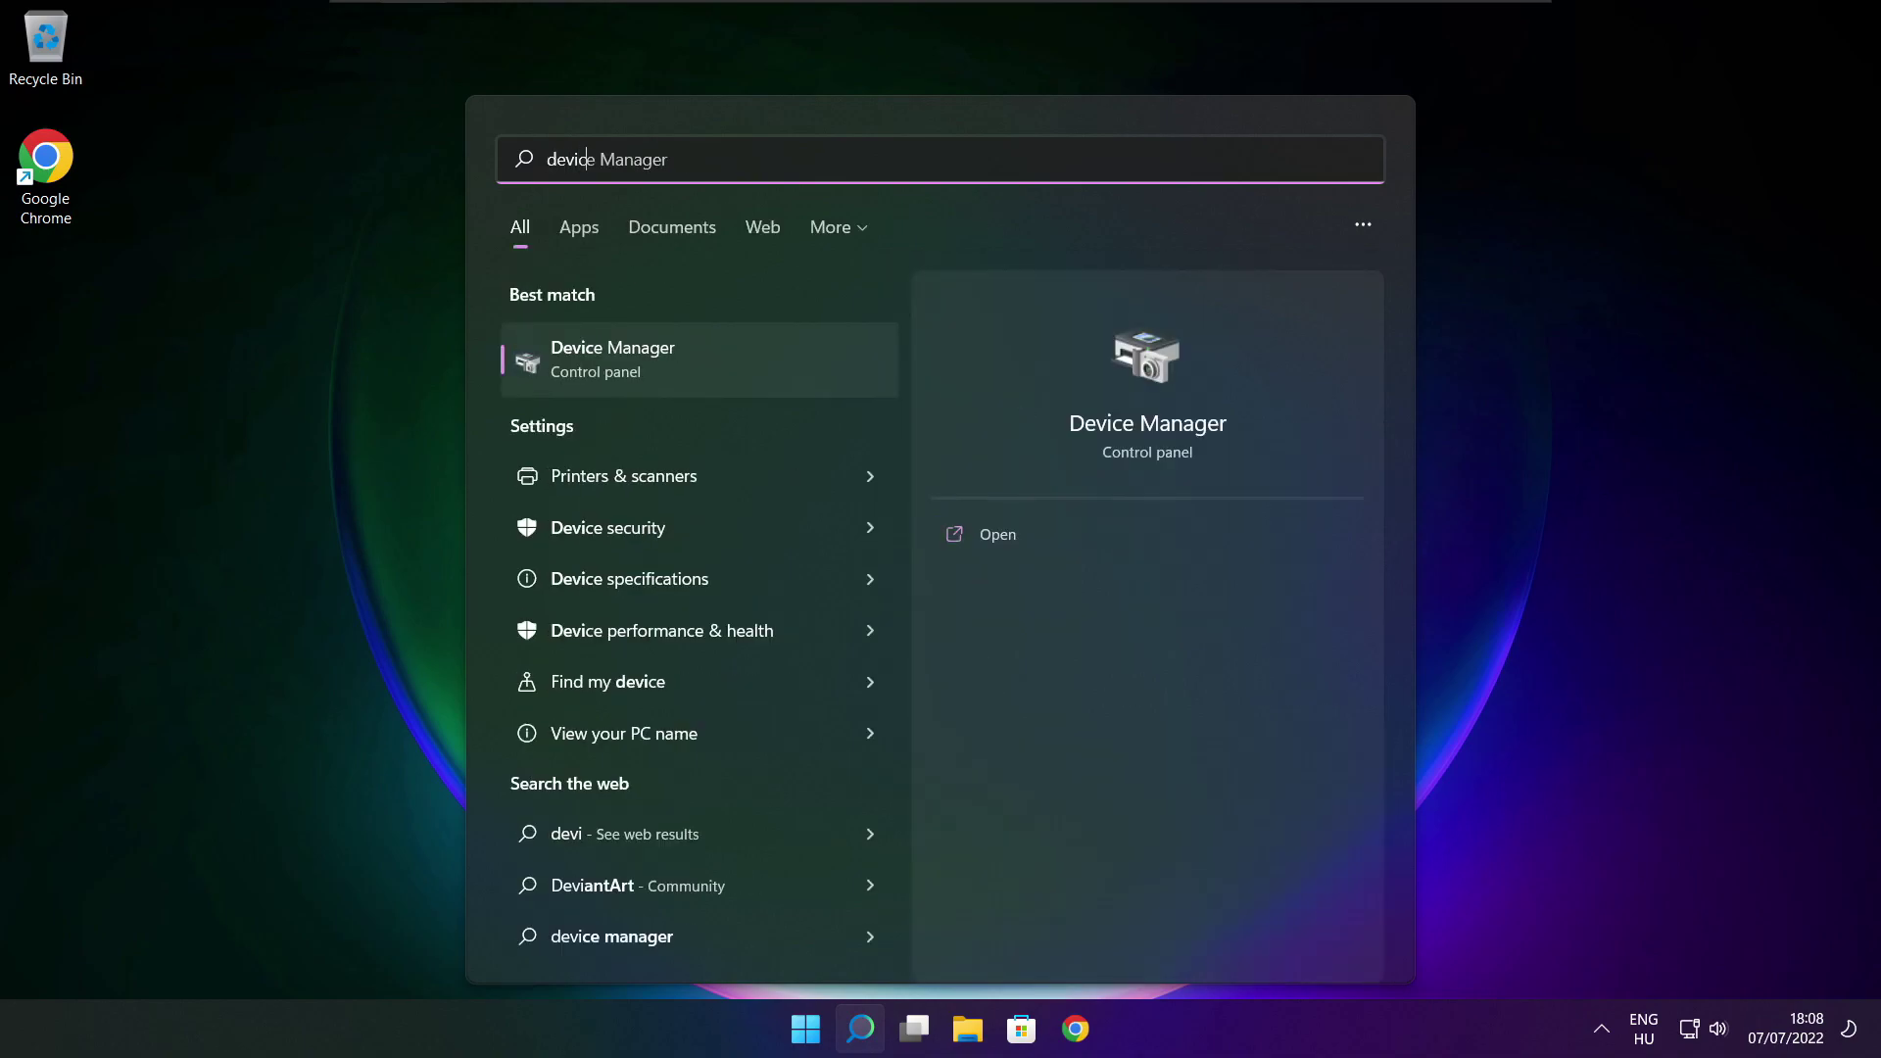
type("e mana")
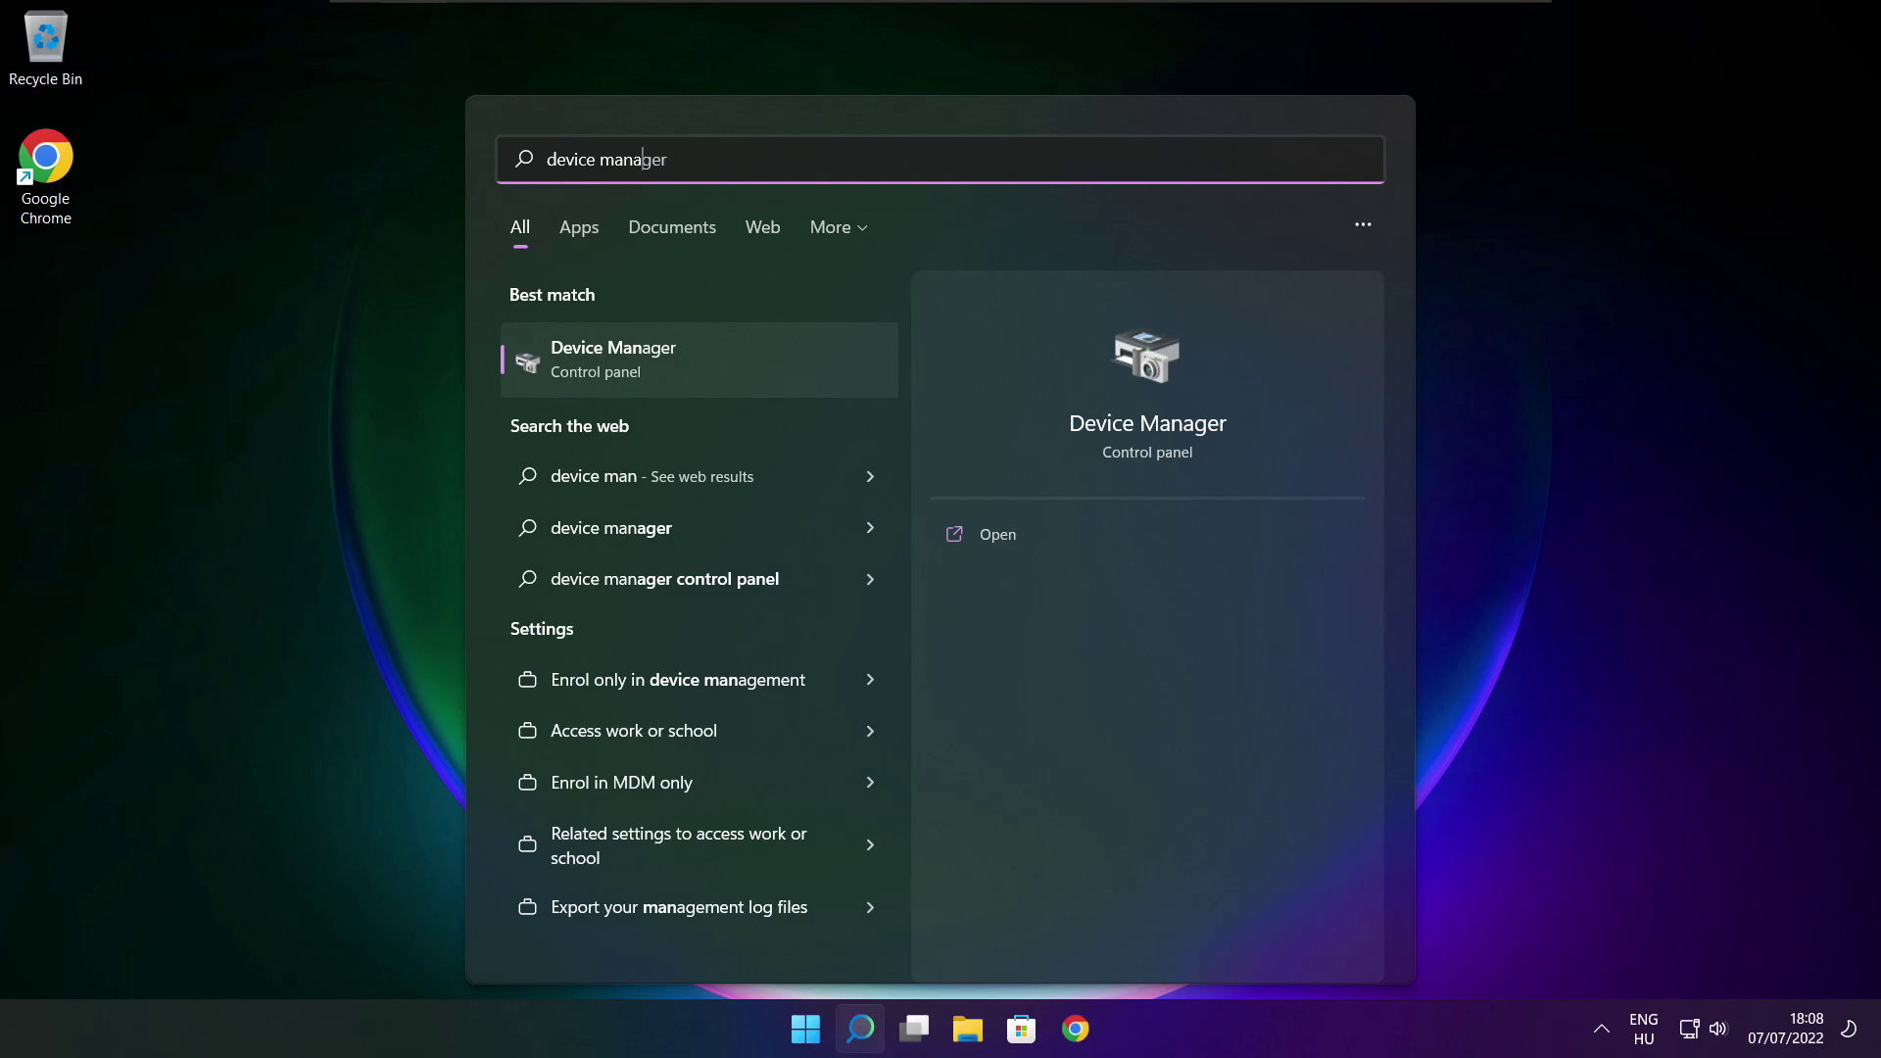
type("ger")
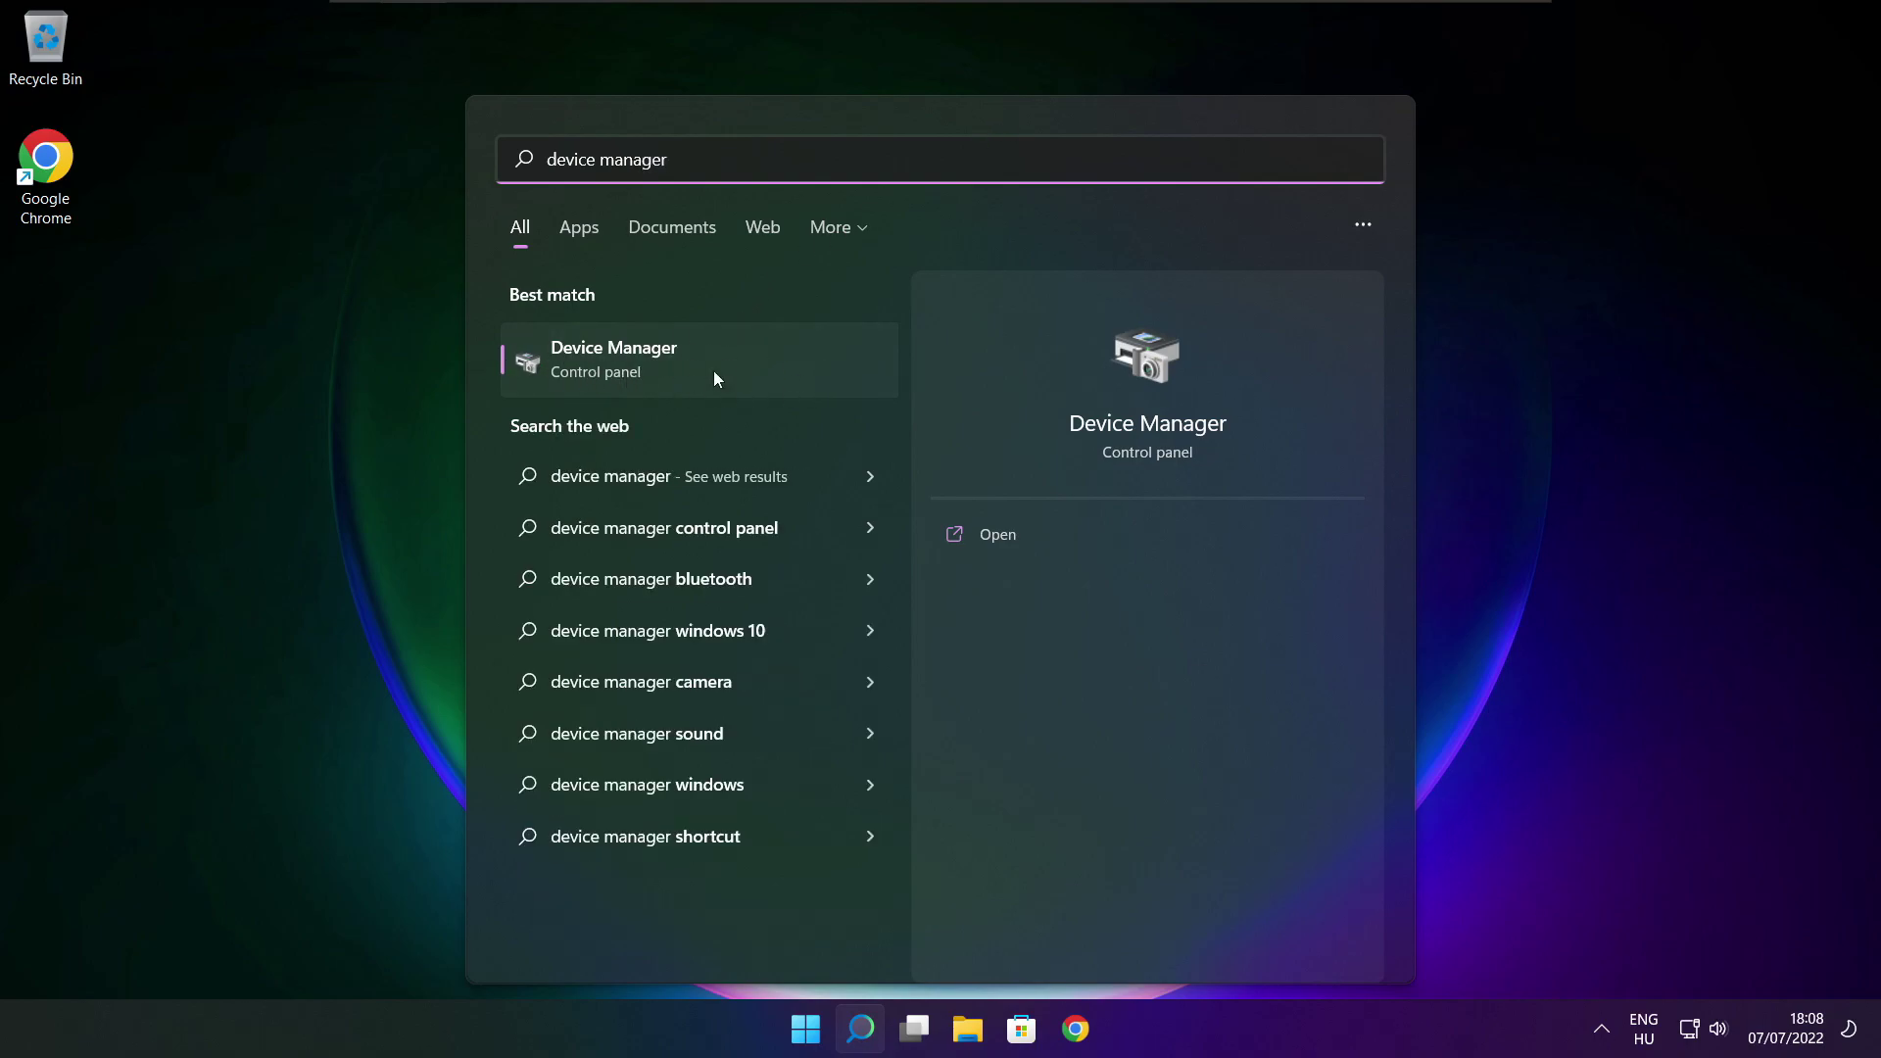
left_click(771, 374)
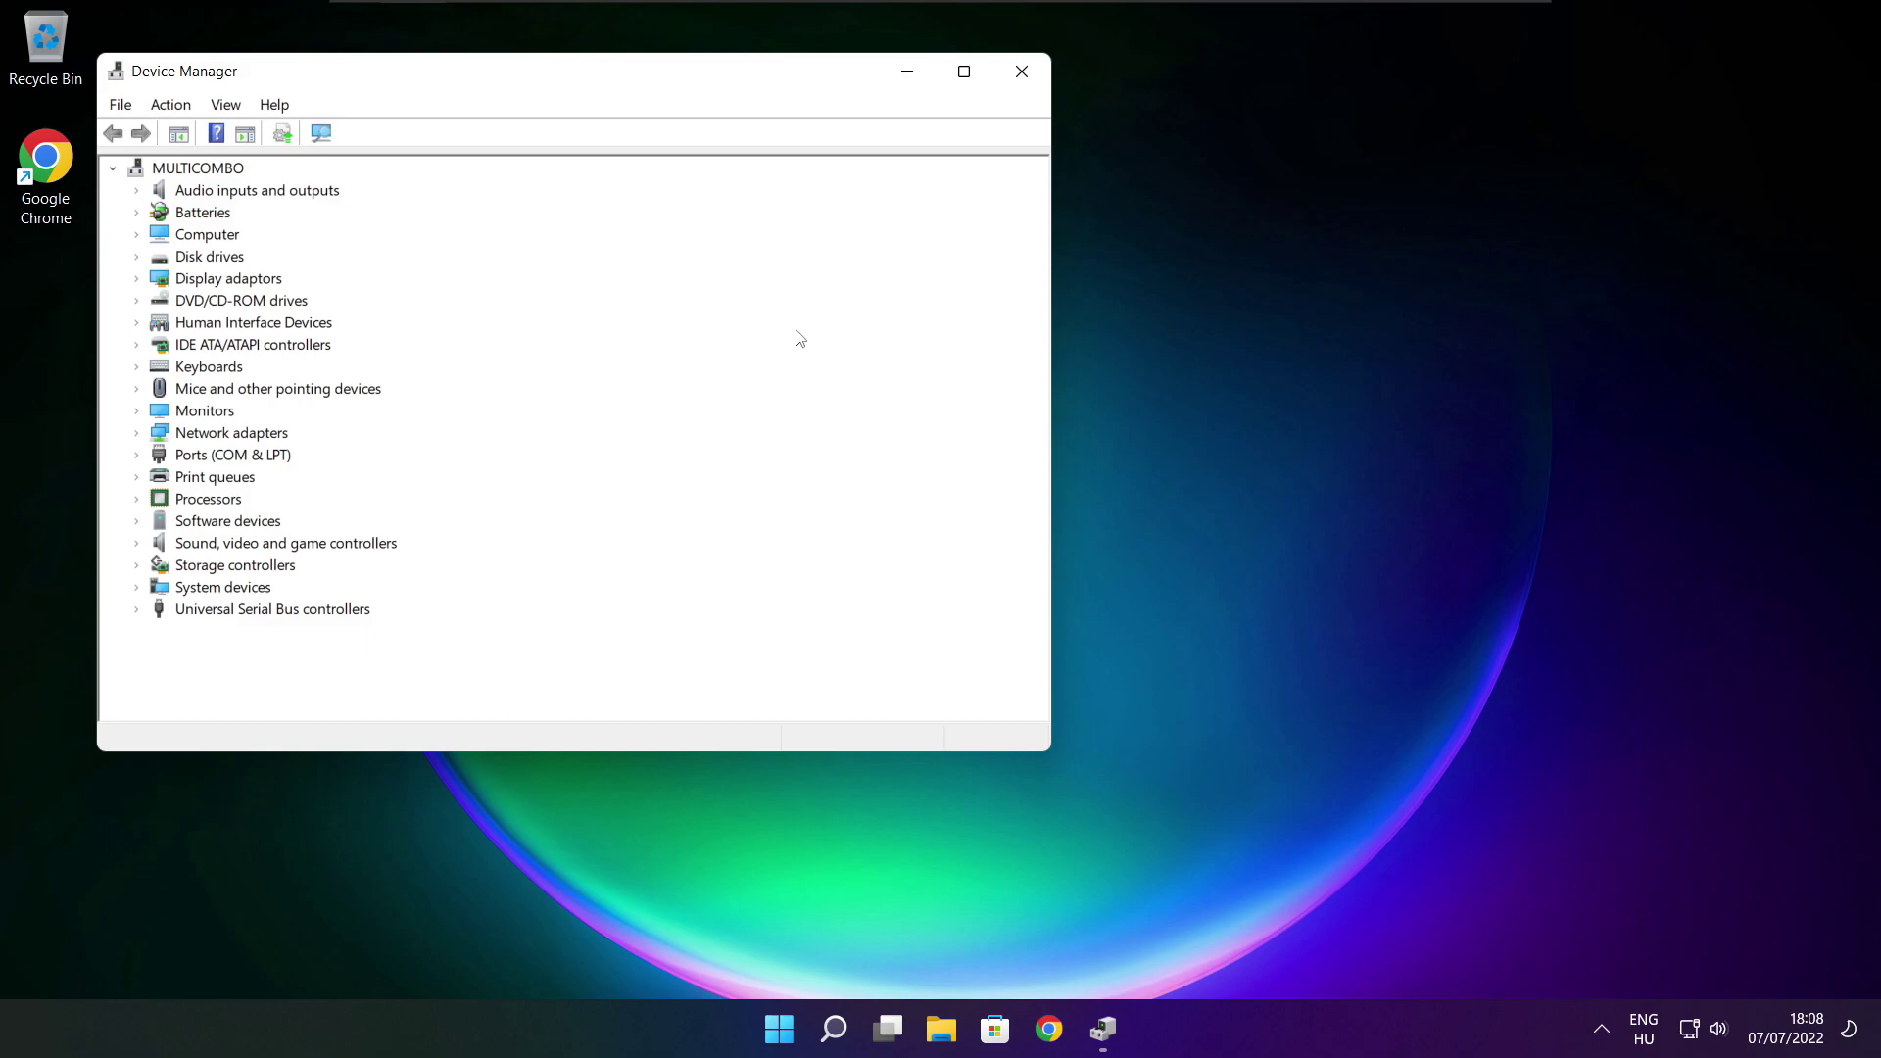
- Run an automatic driver search for the VMware SVGA 3D display adapter, confirming the best driver is installed
left_click(964, 75)
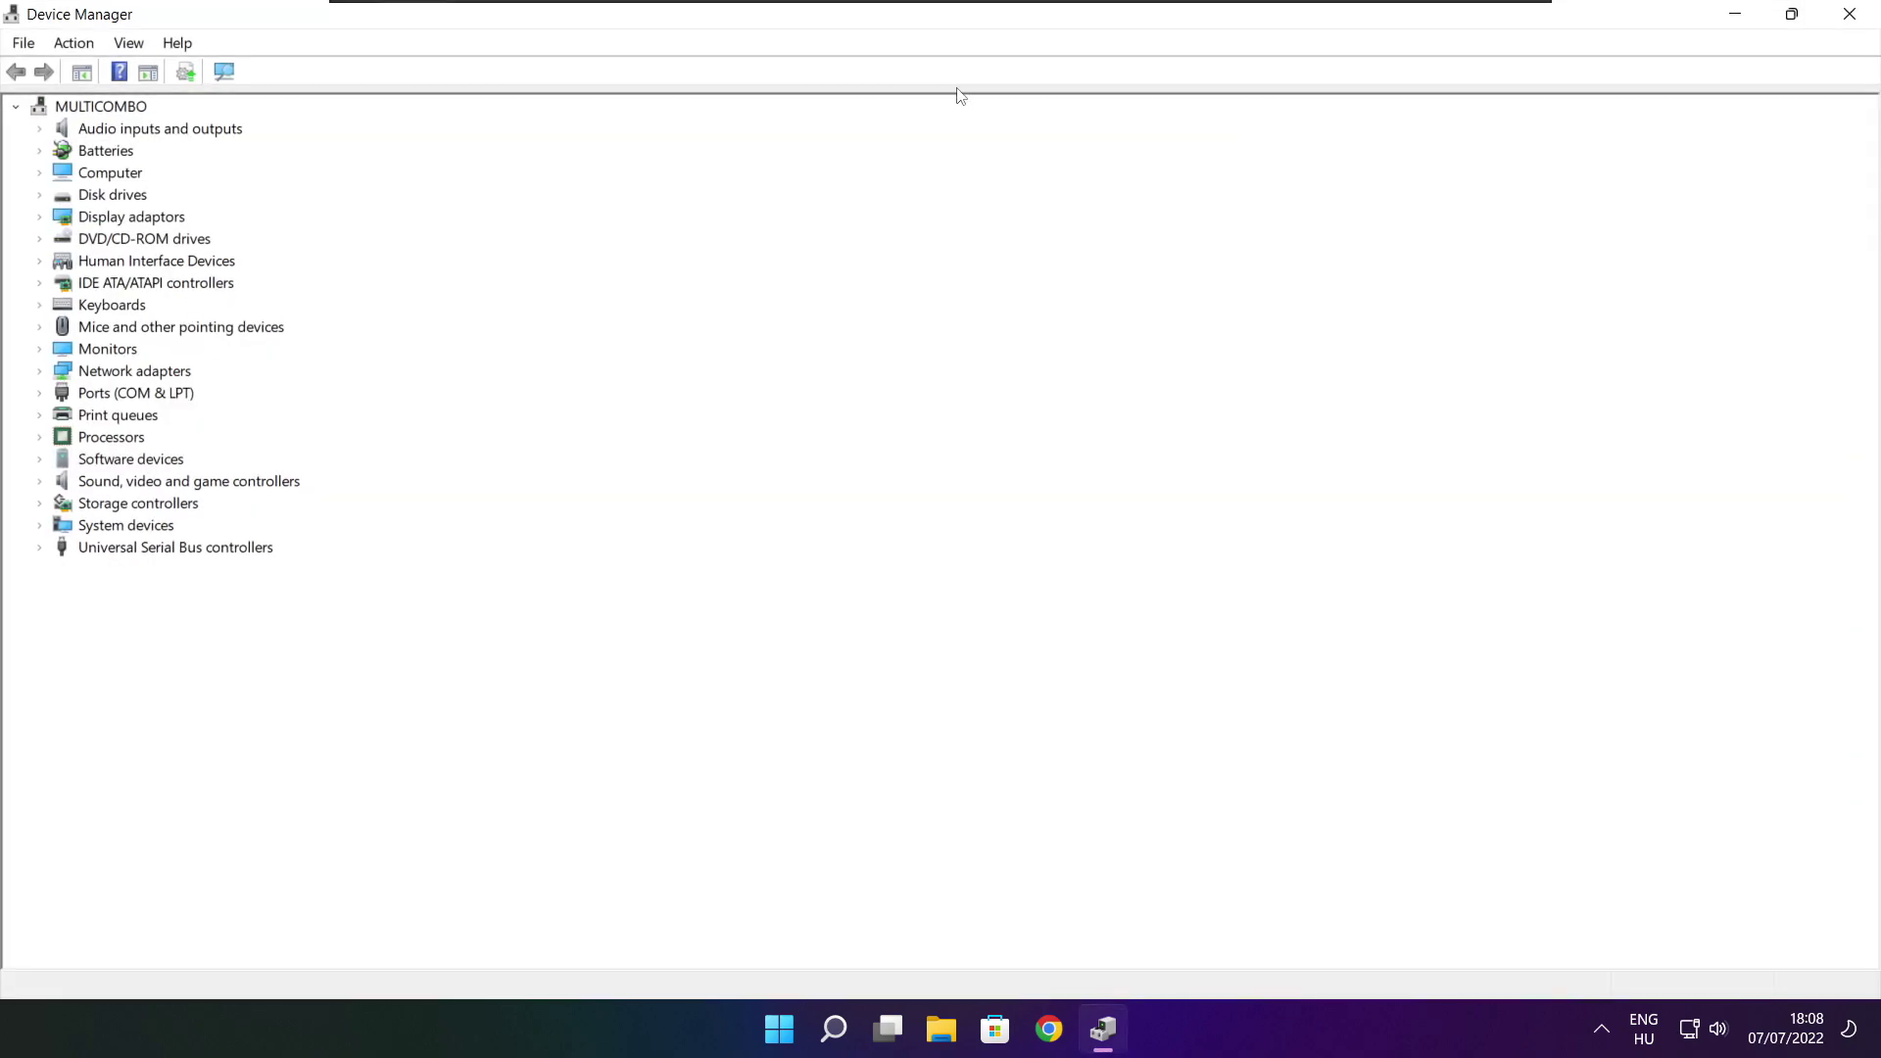
left_click(109, 221)
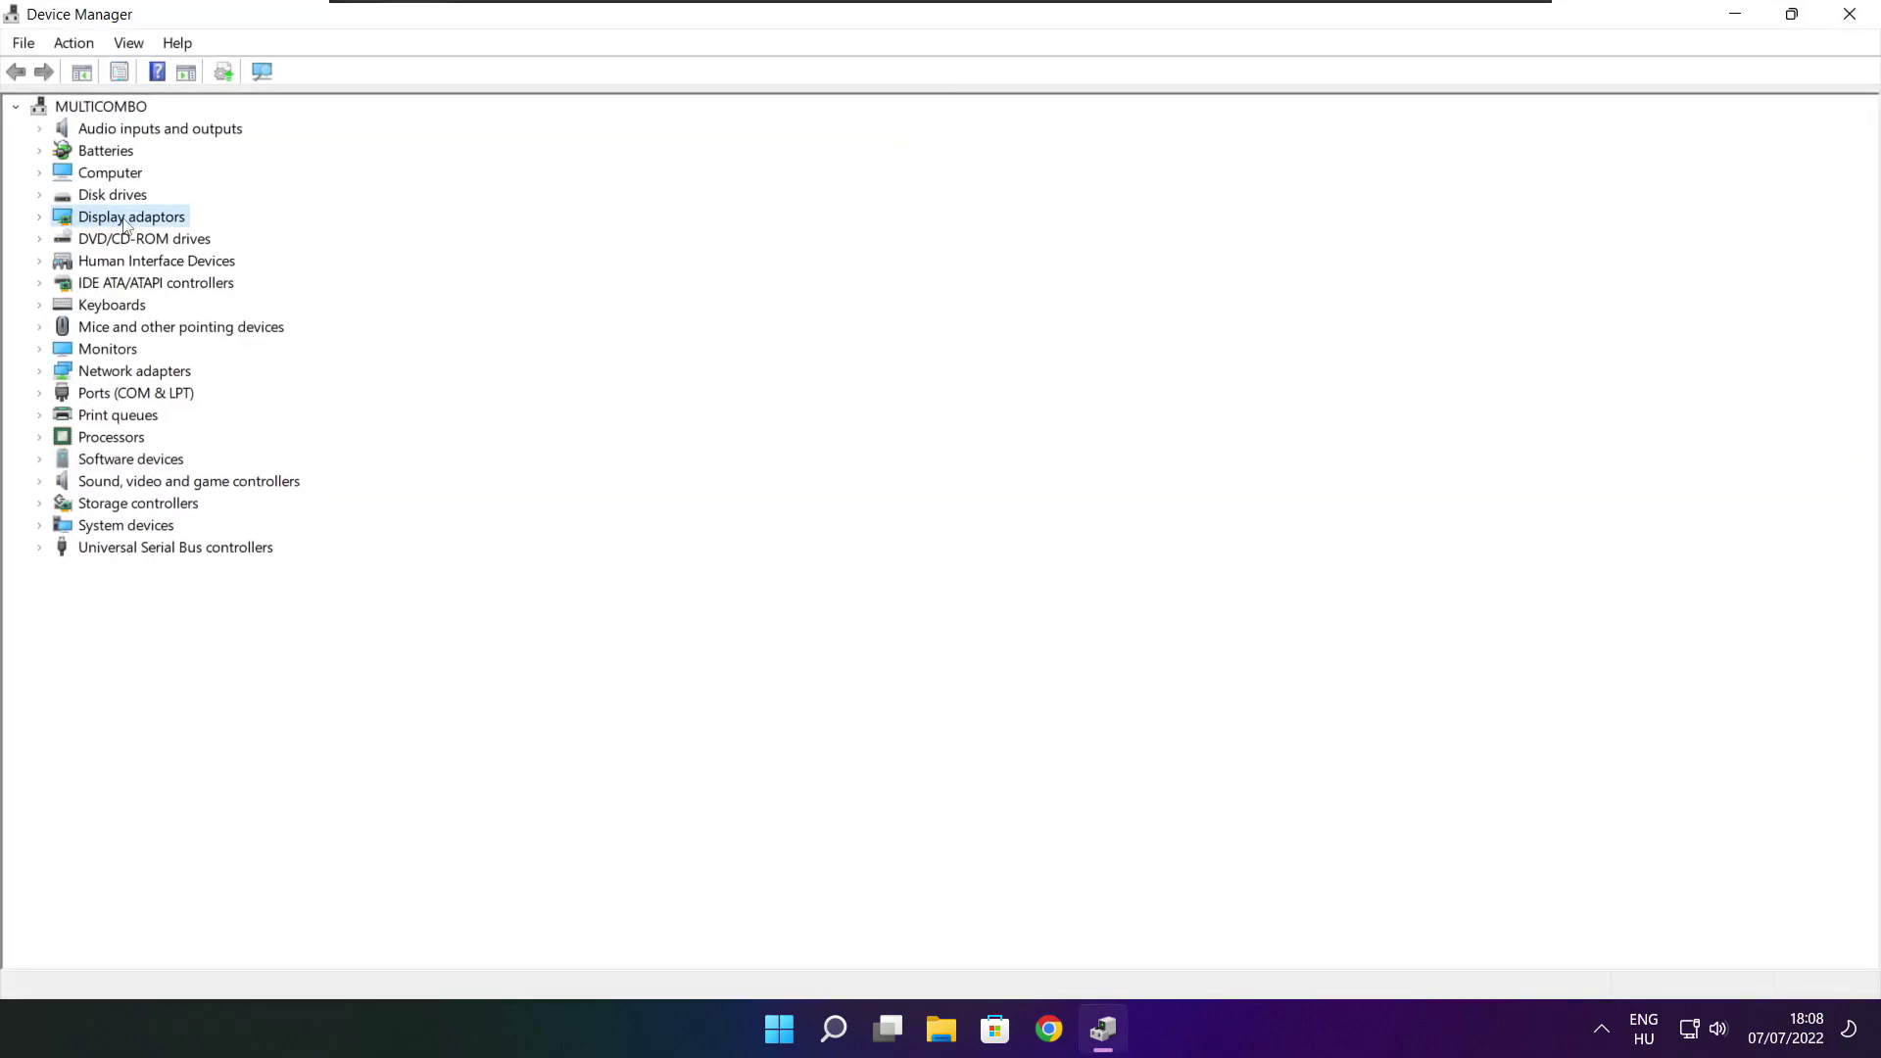
left_click(40, 218)
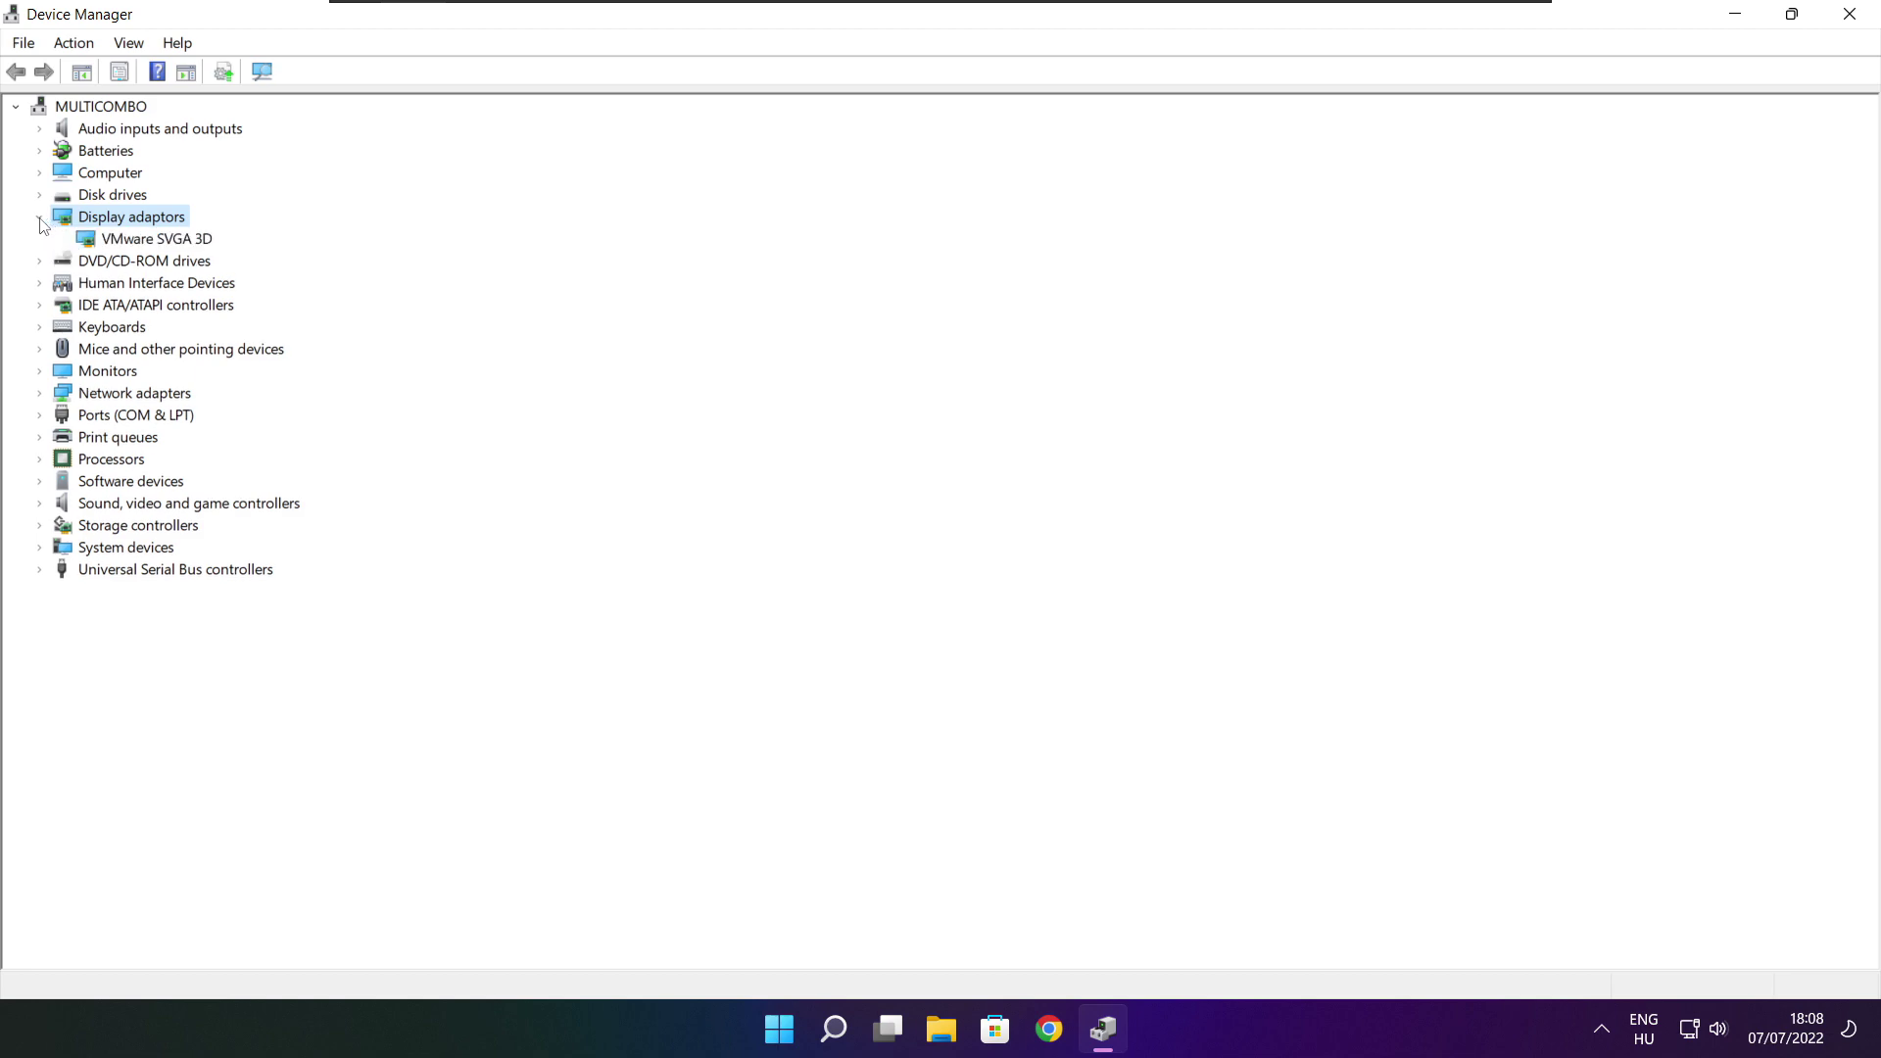
left_click(98, 241)
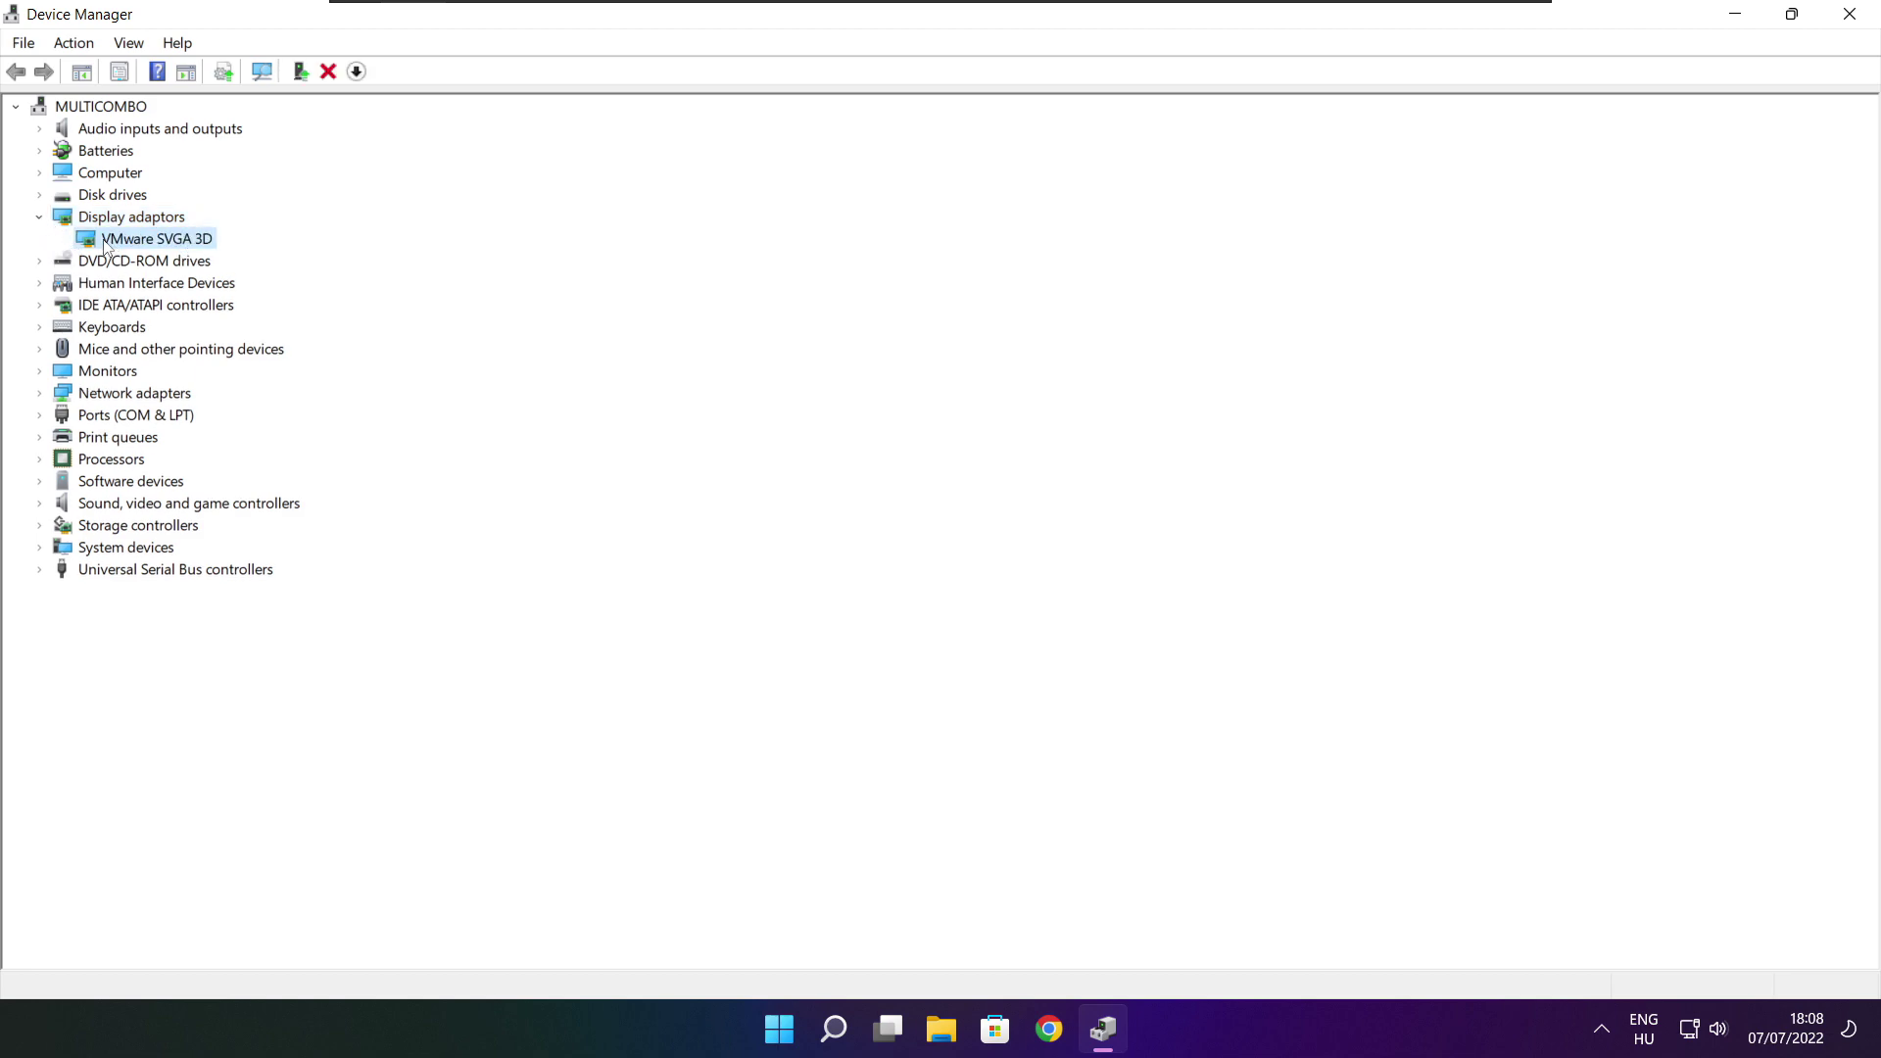
right_click(136, 239)
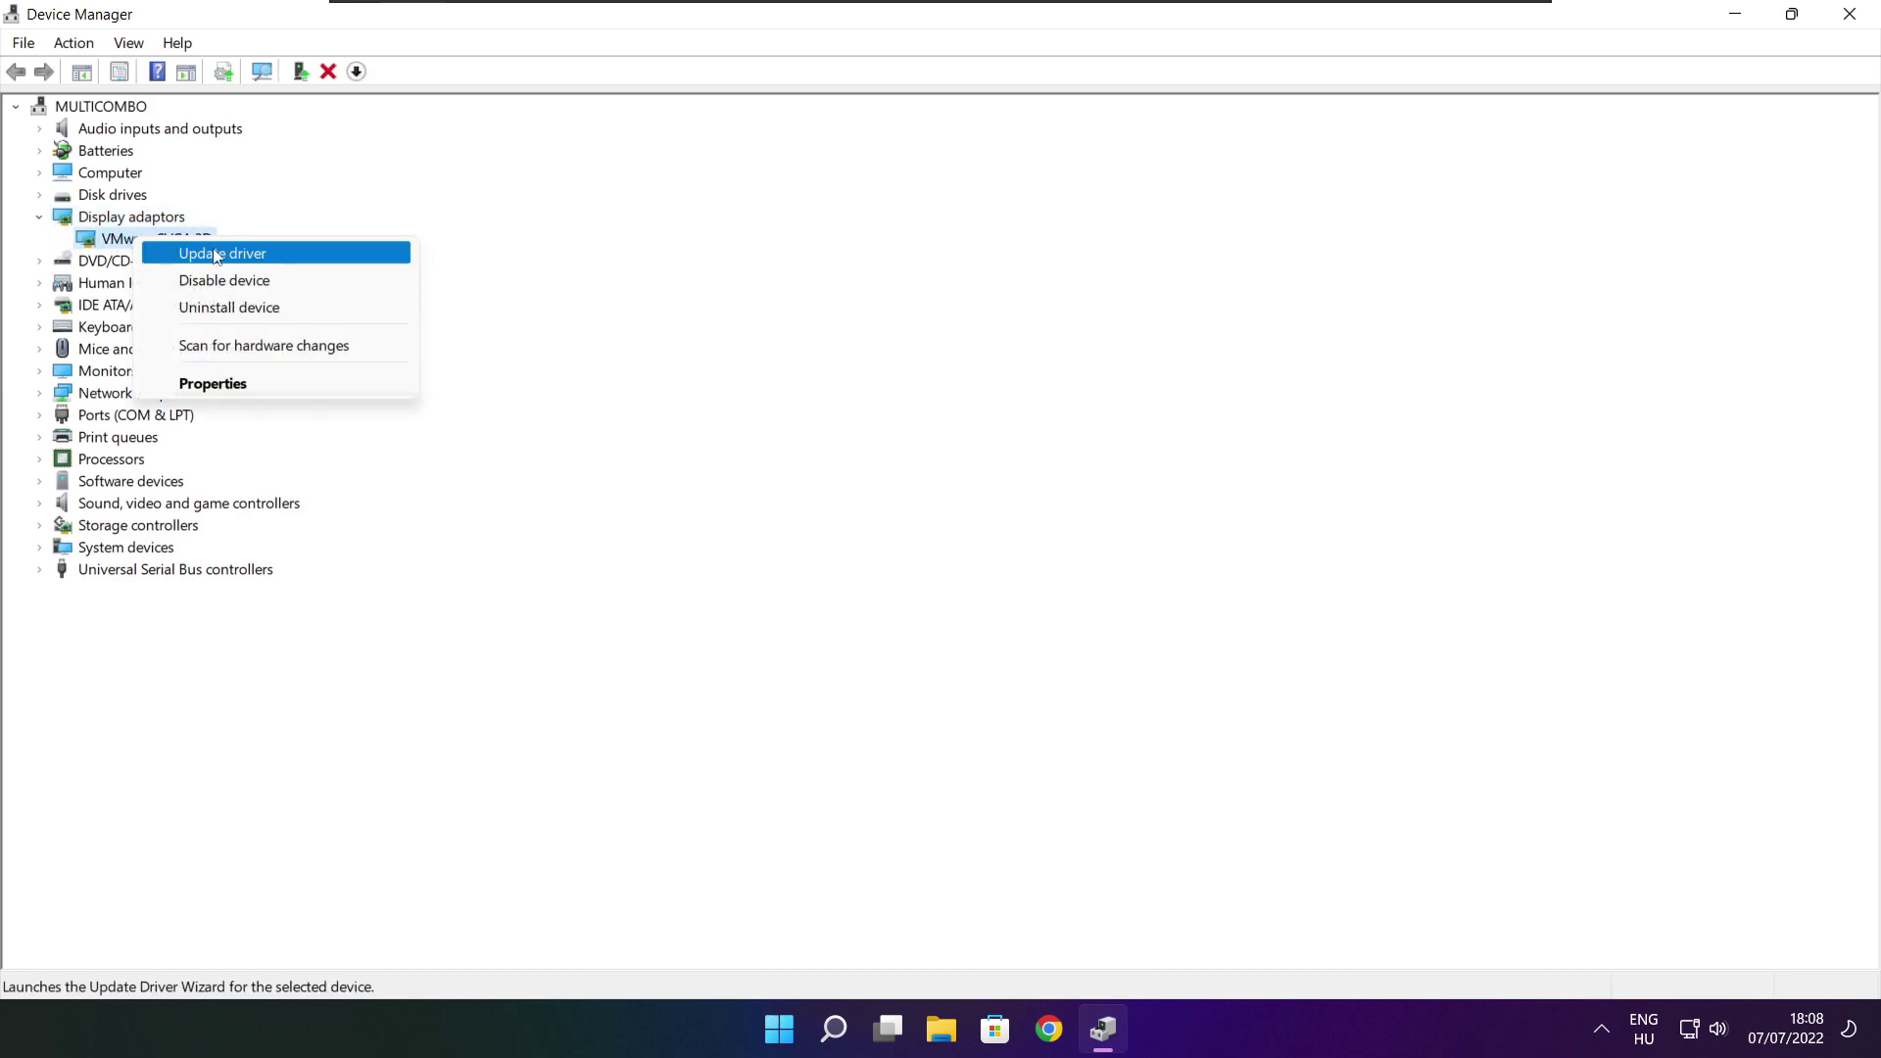
left_click(268, 253)
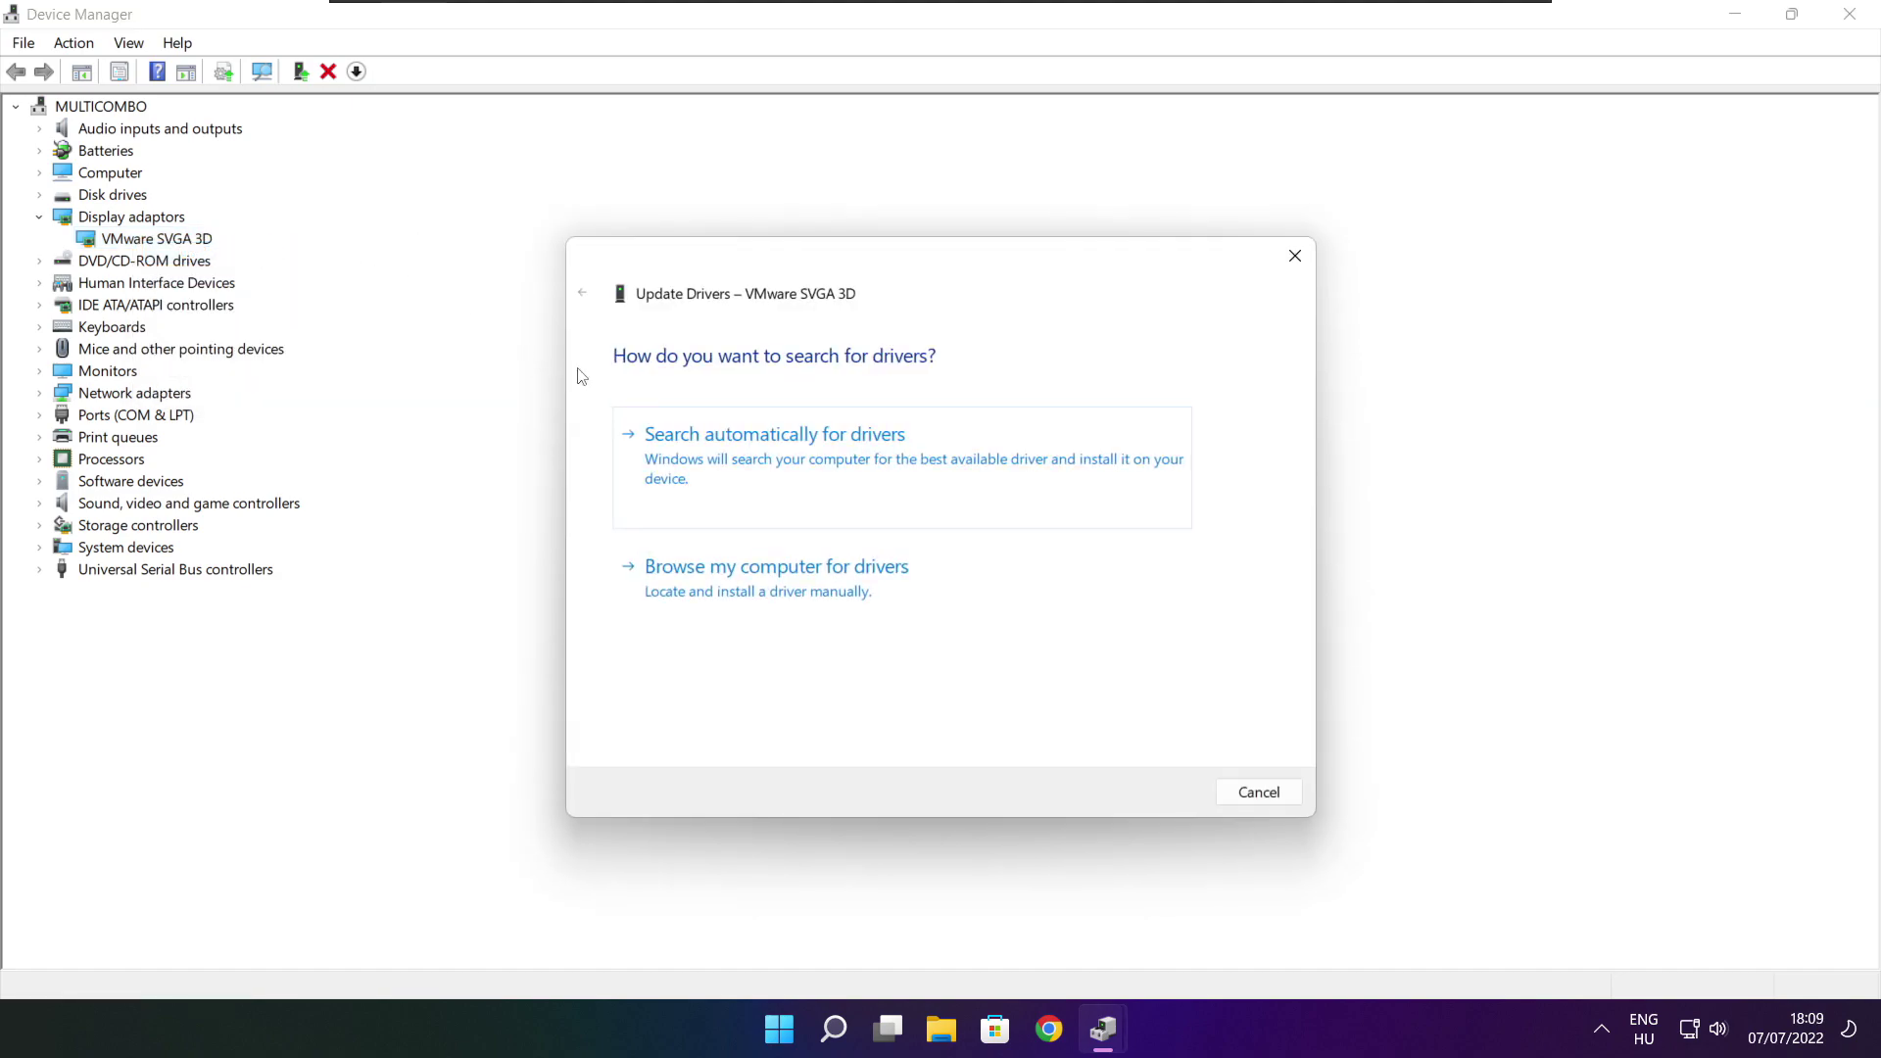
left_click(866, 474)
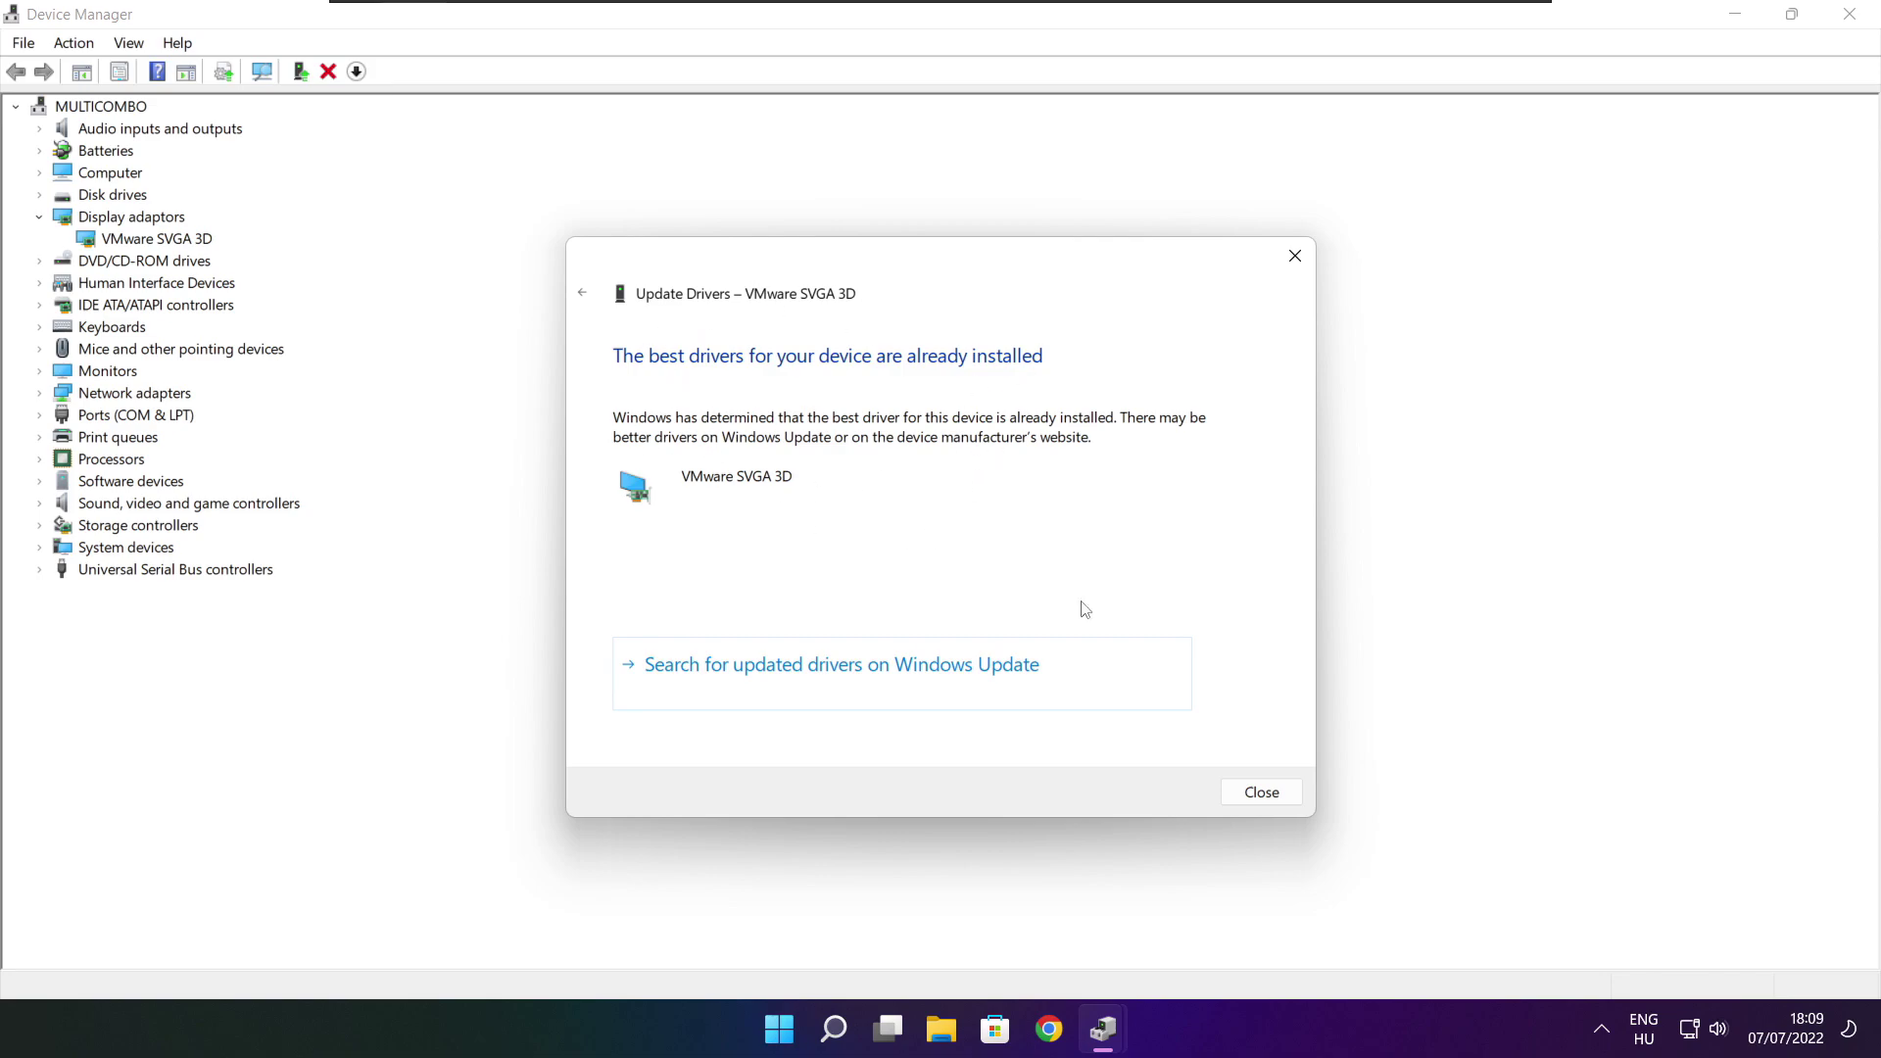
left_click(1261, 794)
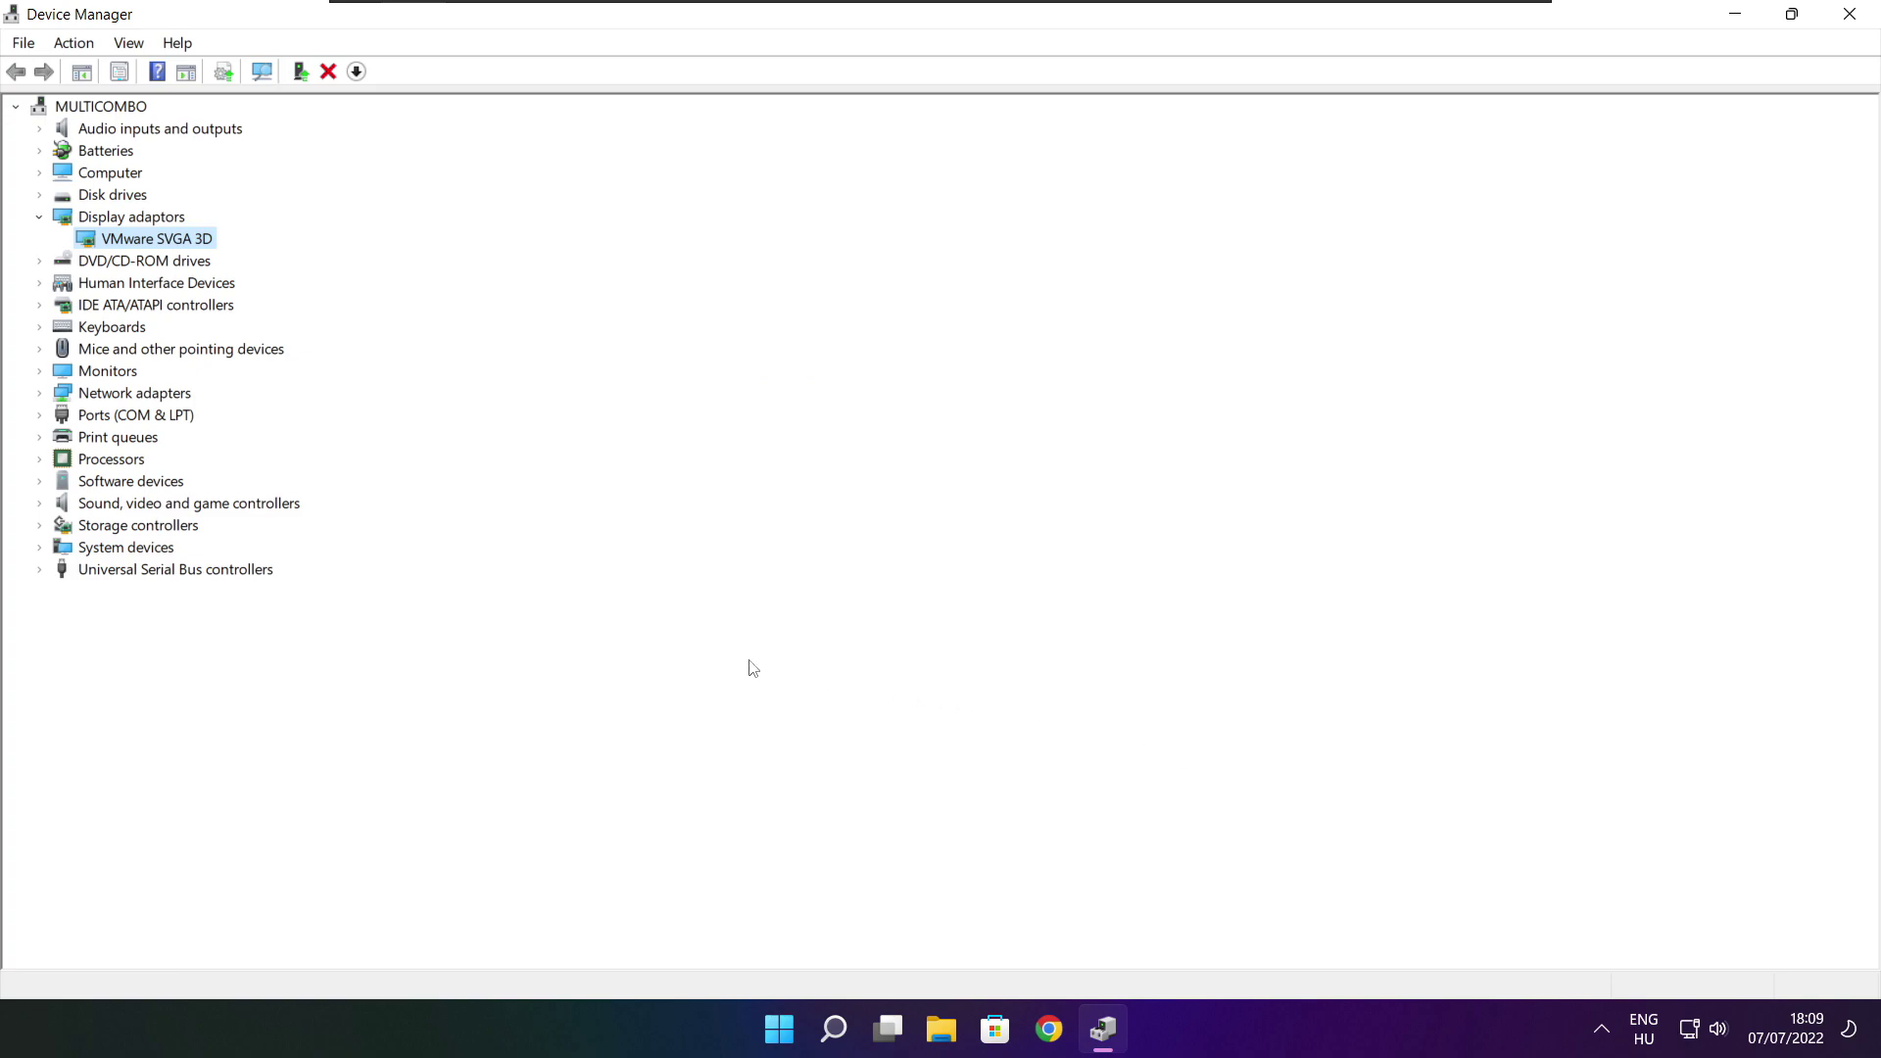
left_click(57, 511)
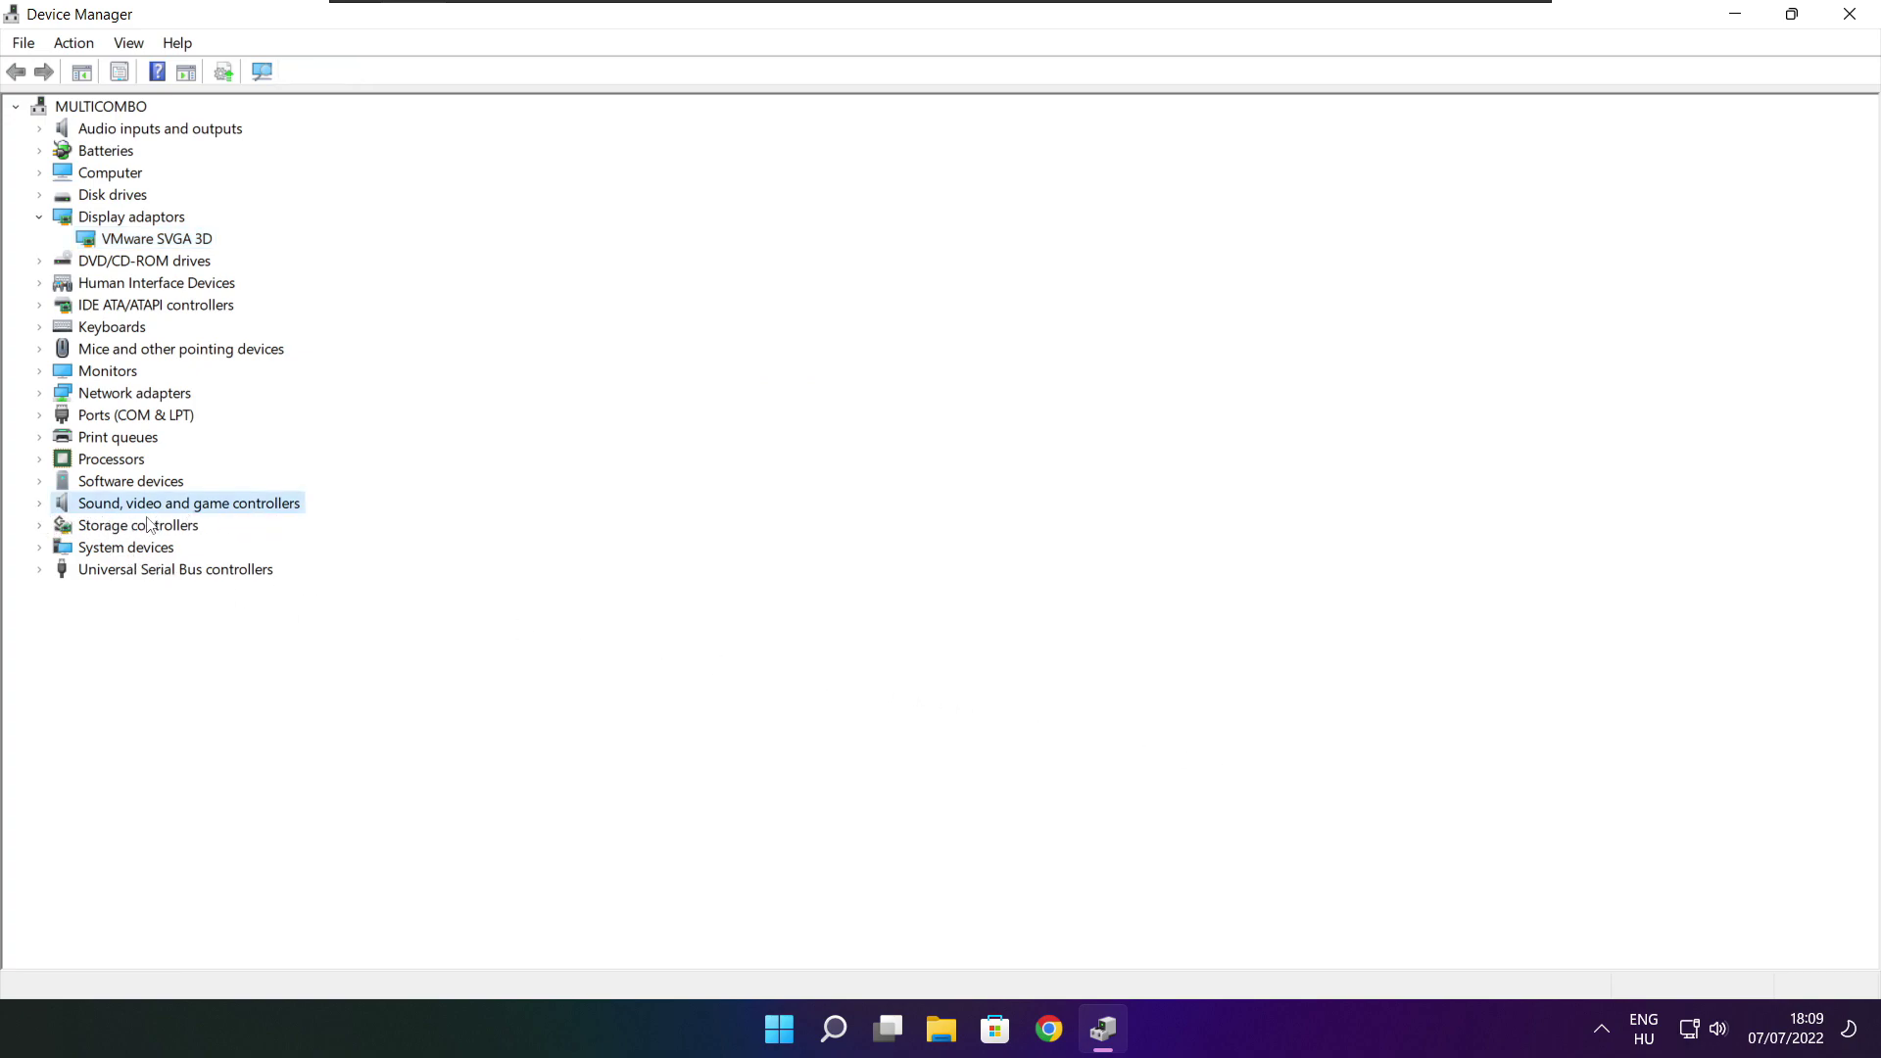
- Run an automatic driver search for the High Definition Audio Device, then close Device Manager
left_click(39, 503)
left_click(181, 527)
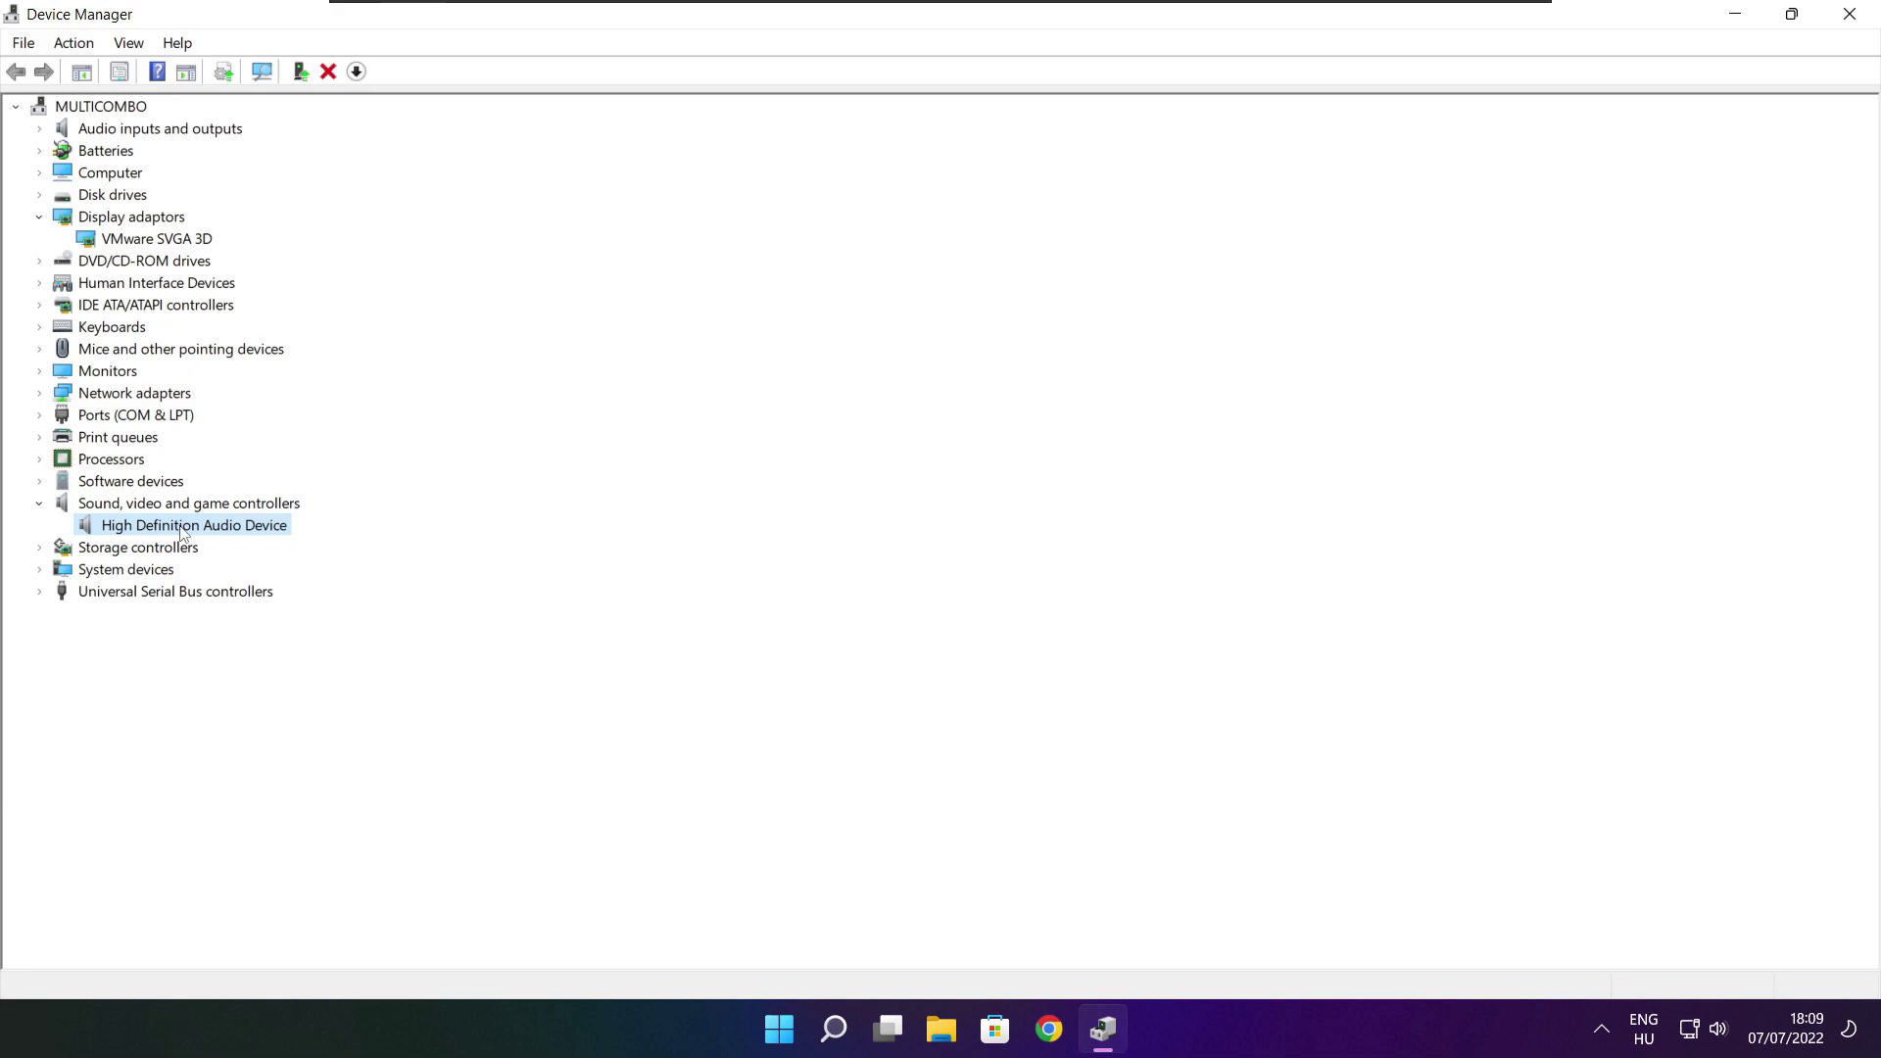
right_click(181, 531)
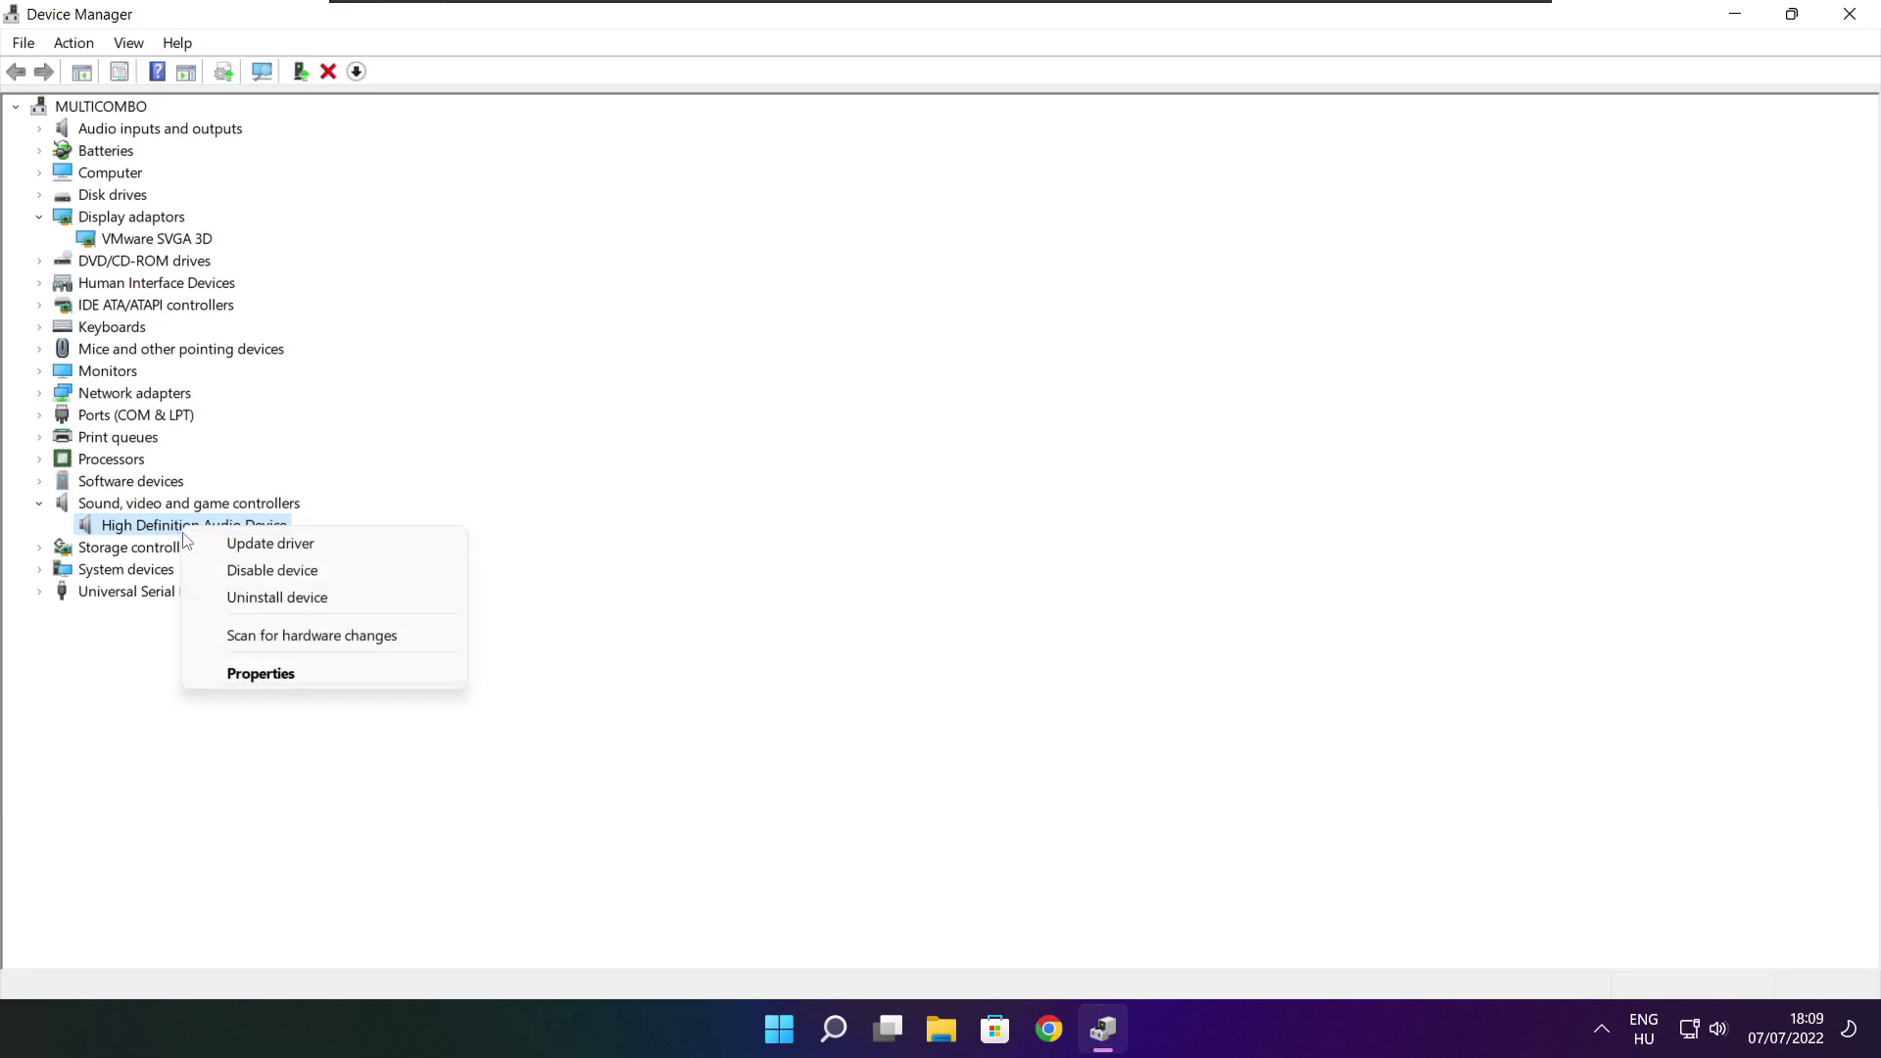
left_click(368, 554)
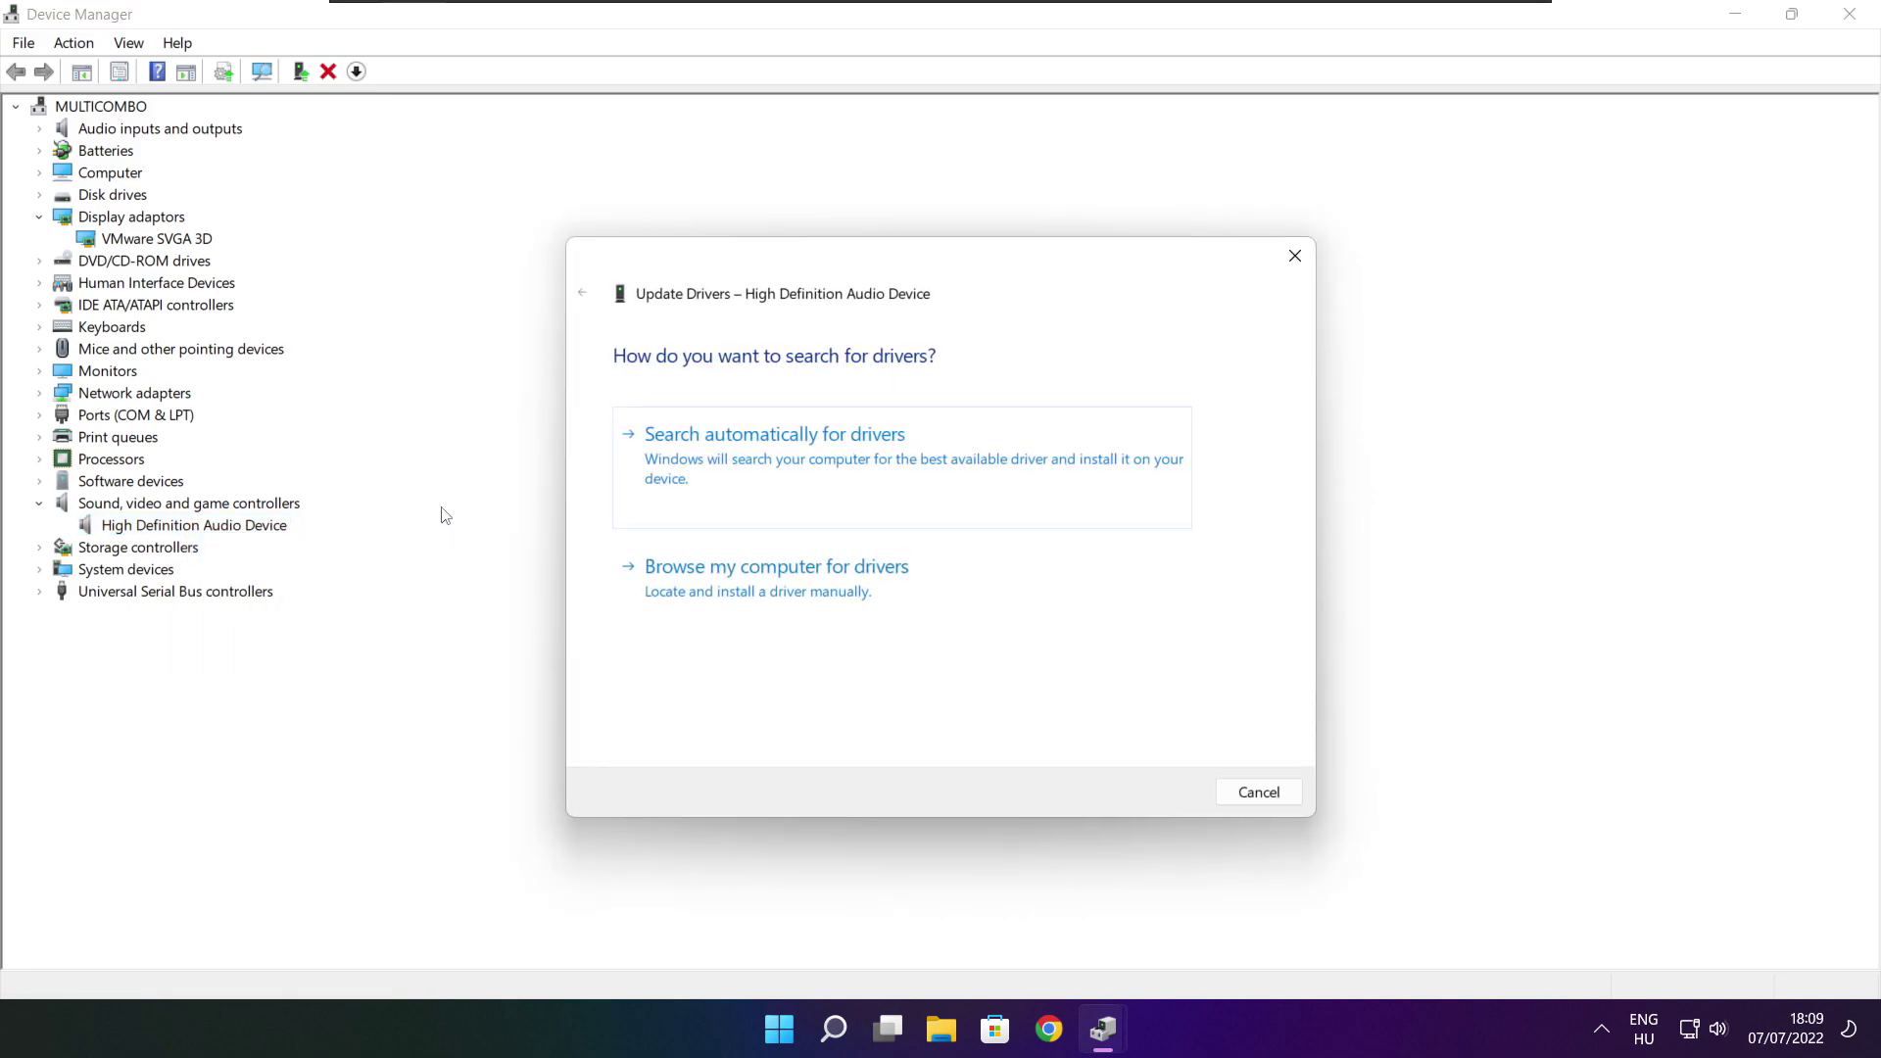
left_click(817, 466)
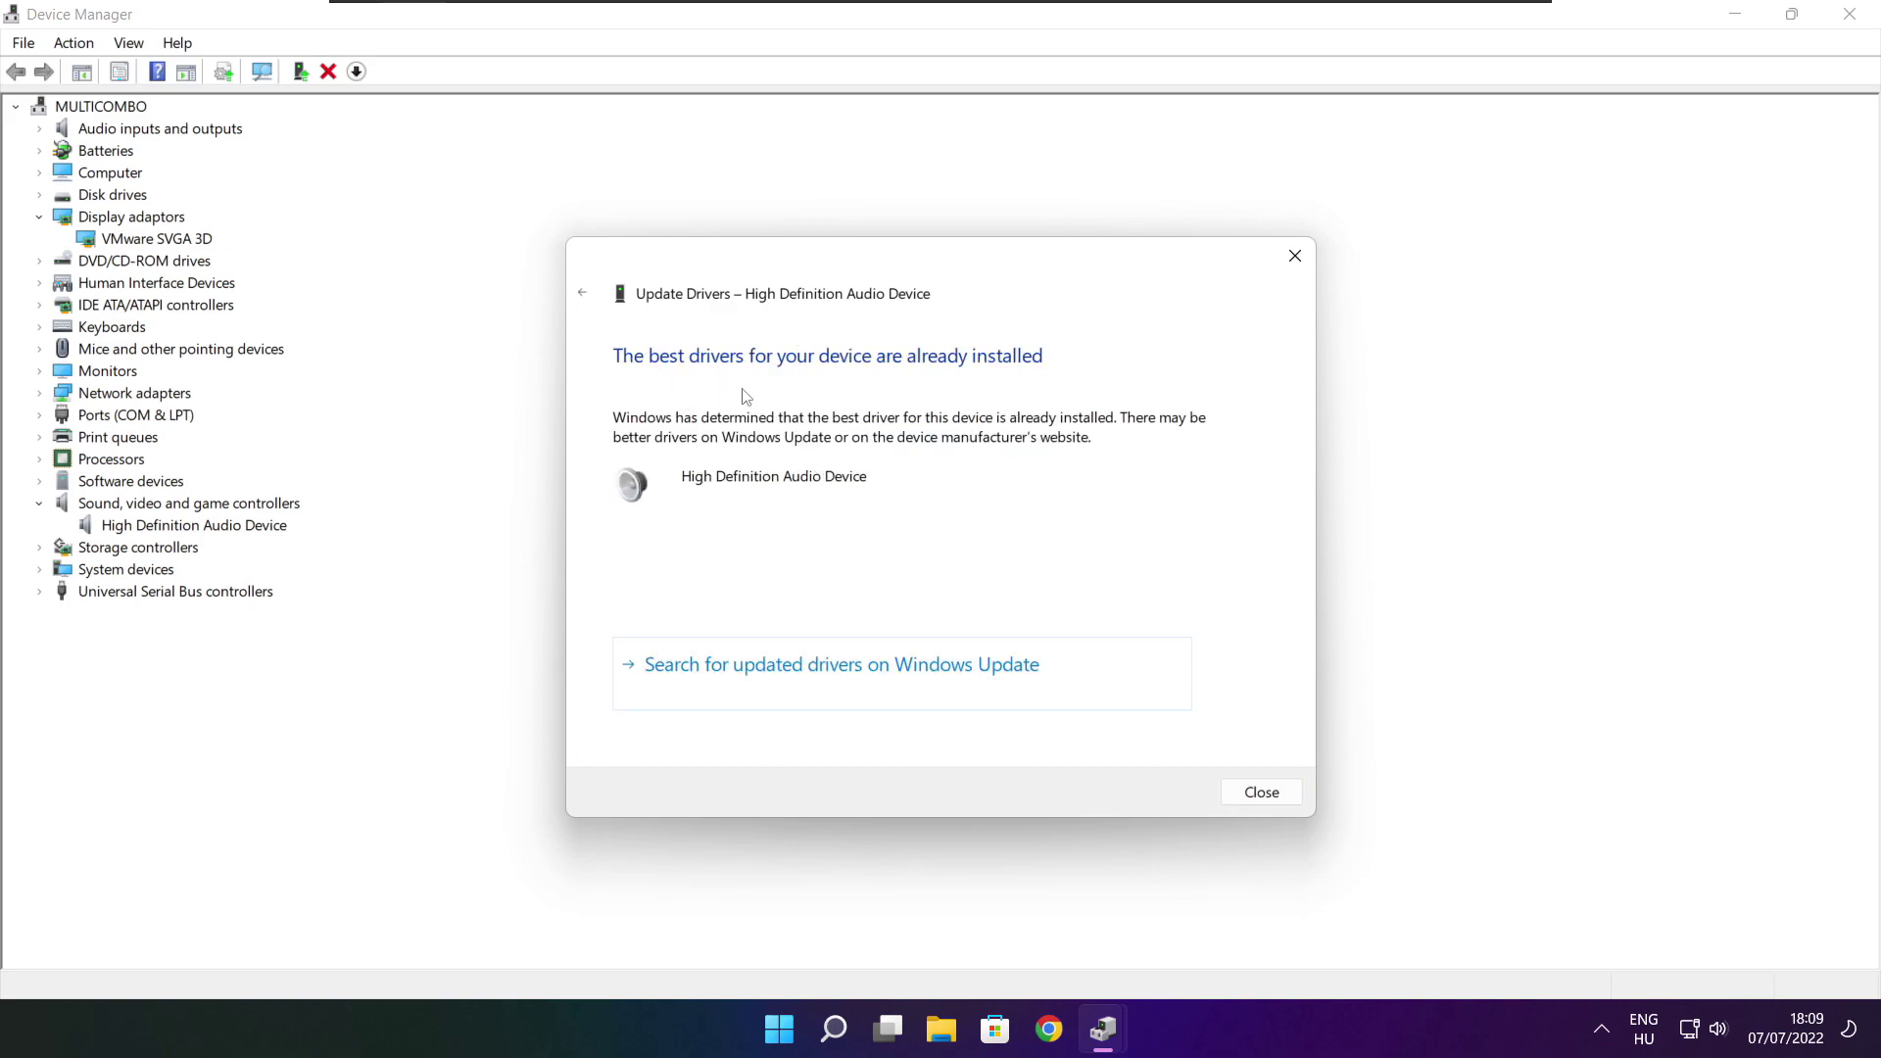
left_click(1264, 795)
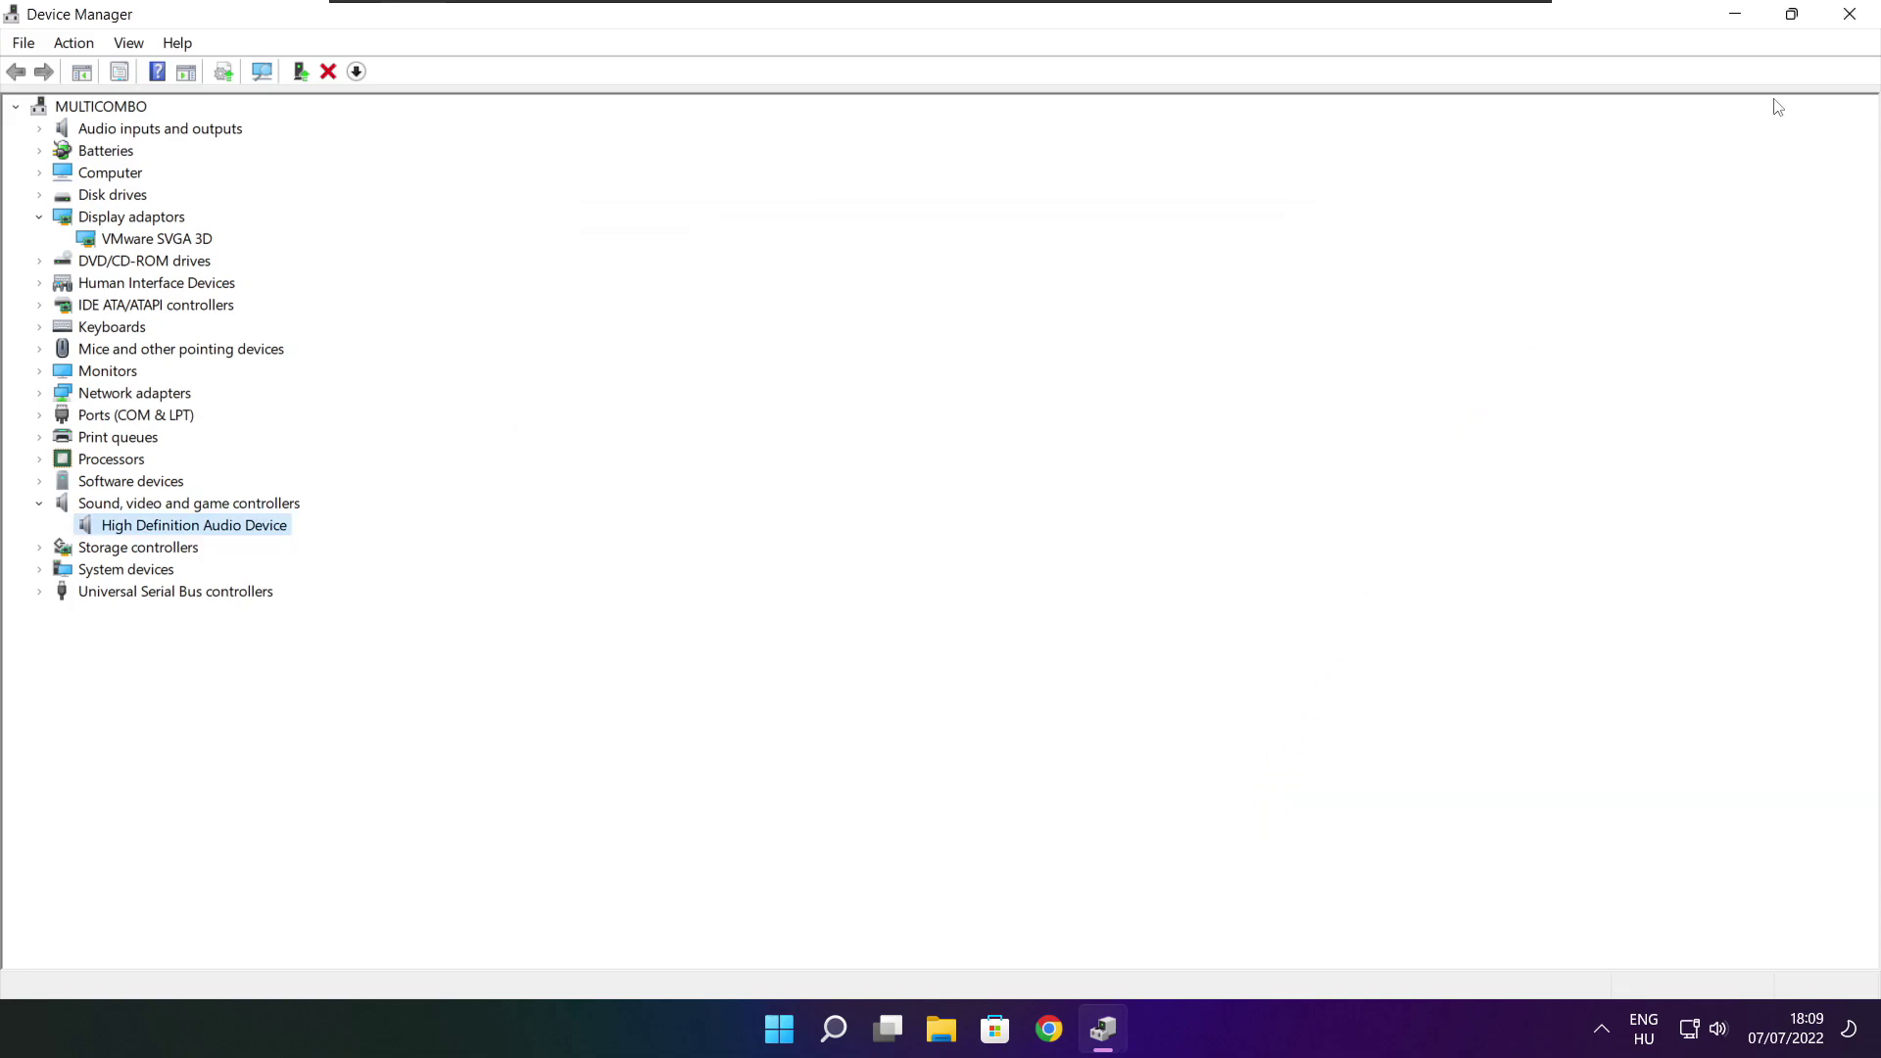
left_click(1854, 21)
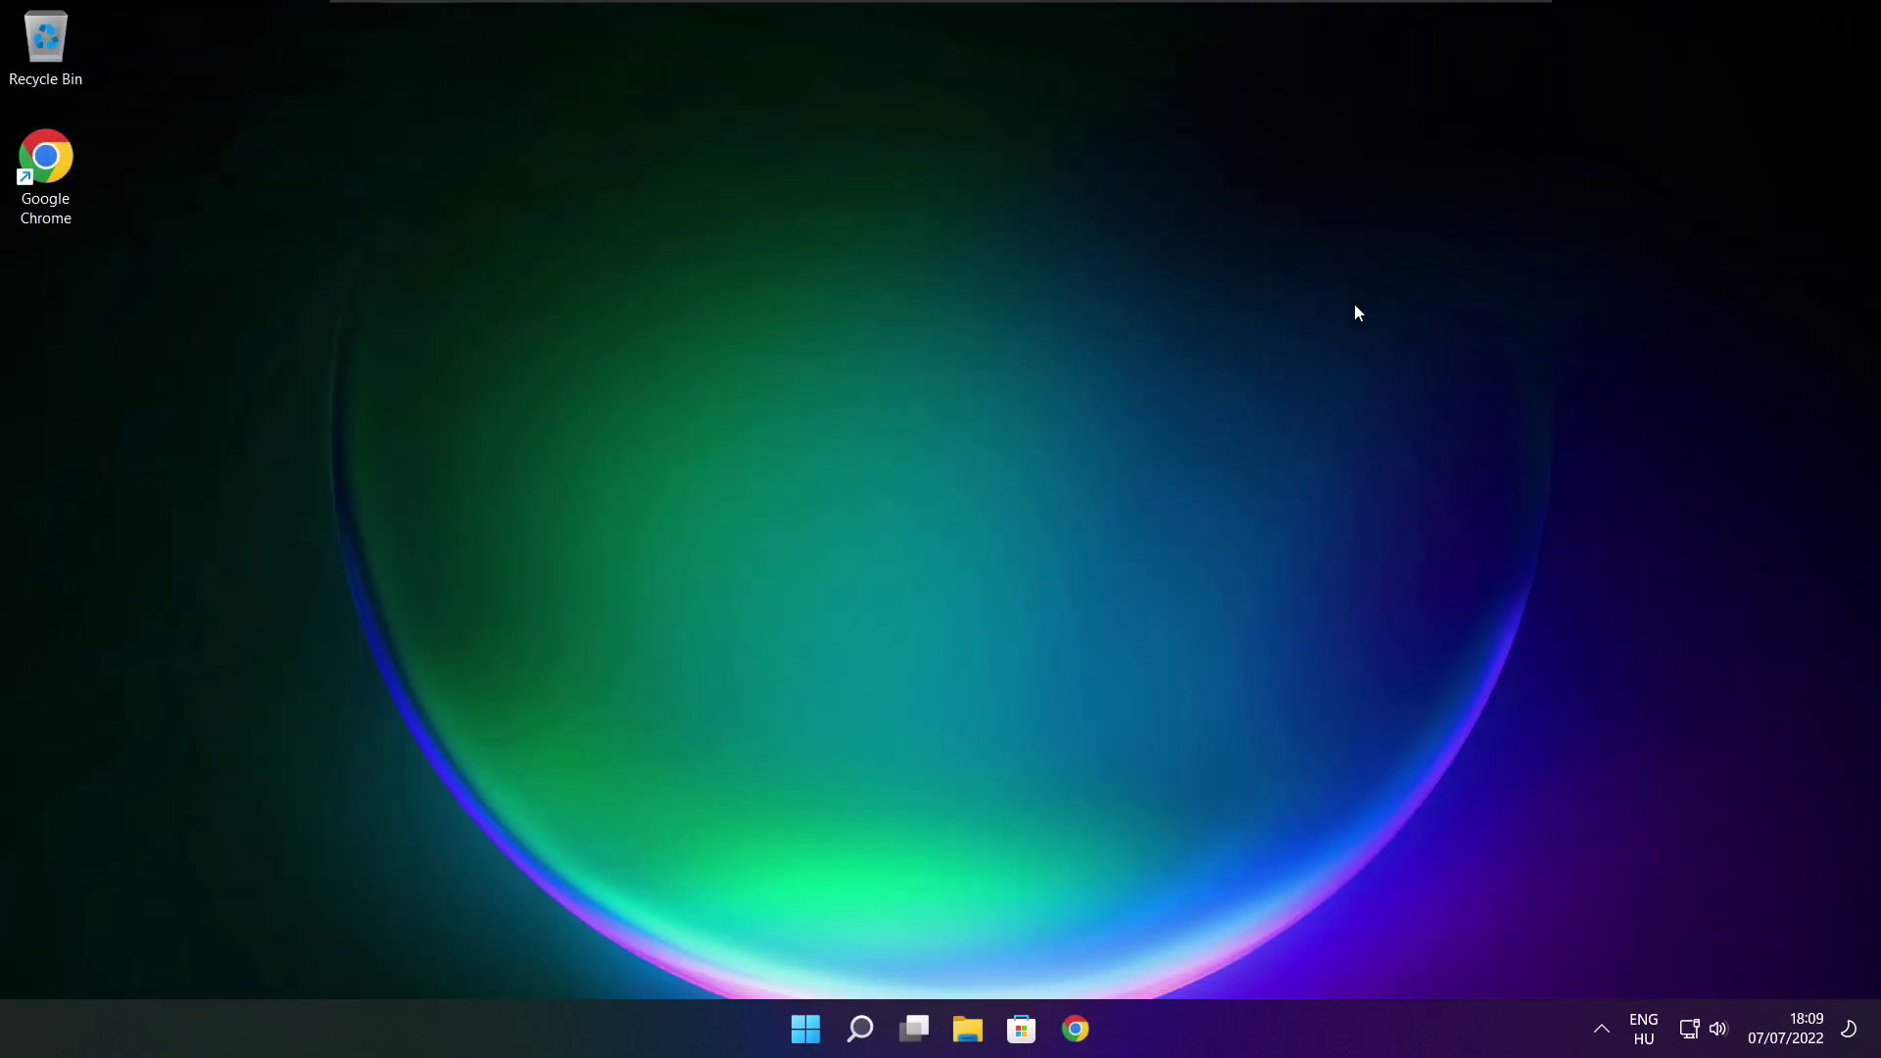
- Search for 'edit power plan' to open the High performance plan's Edit Plan Settings page
left_click(863, 1035)
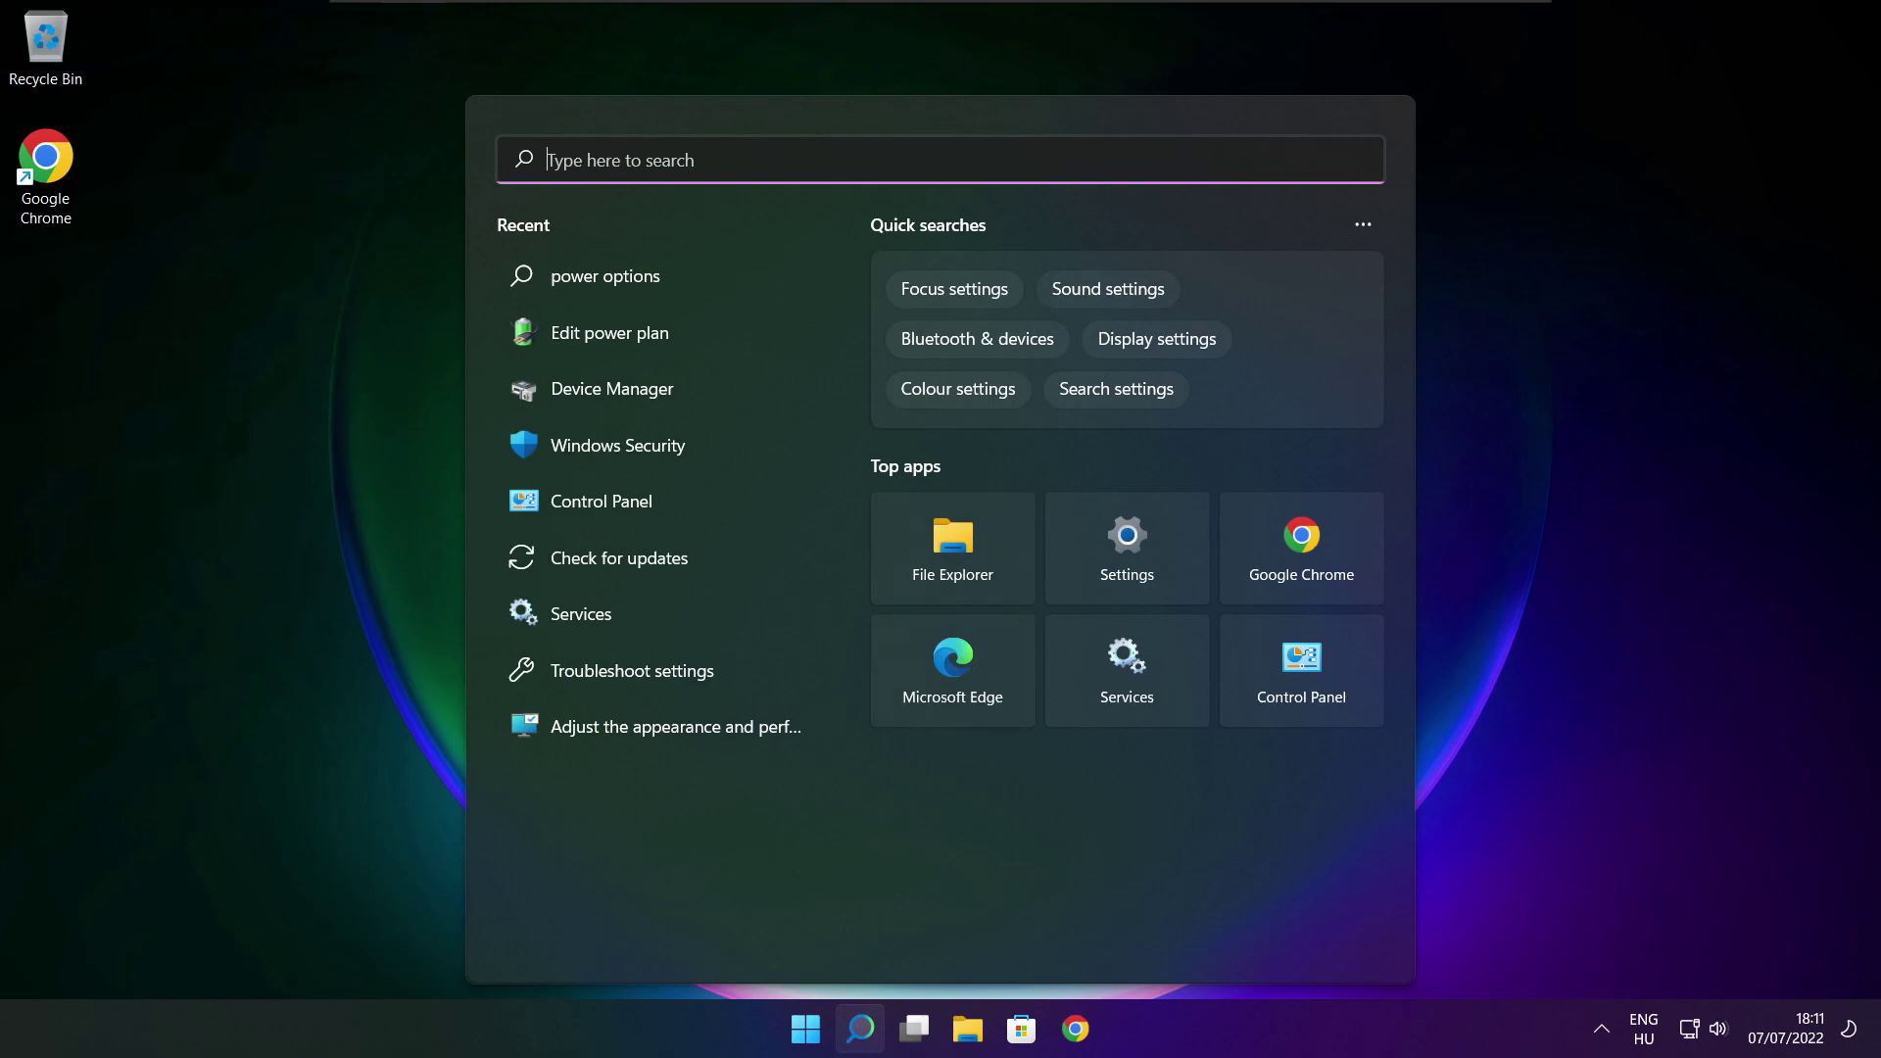
type("edit")
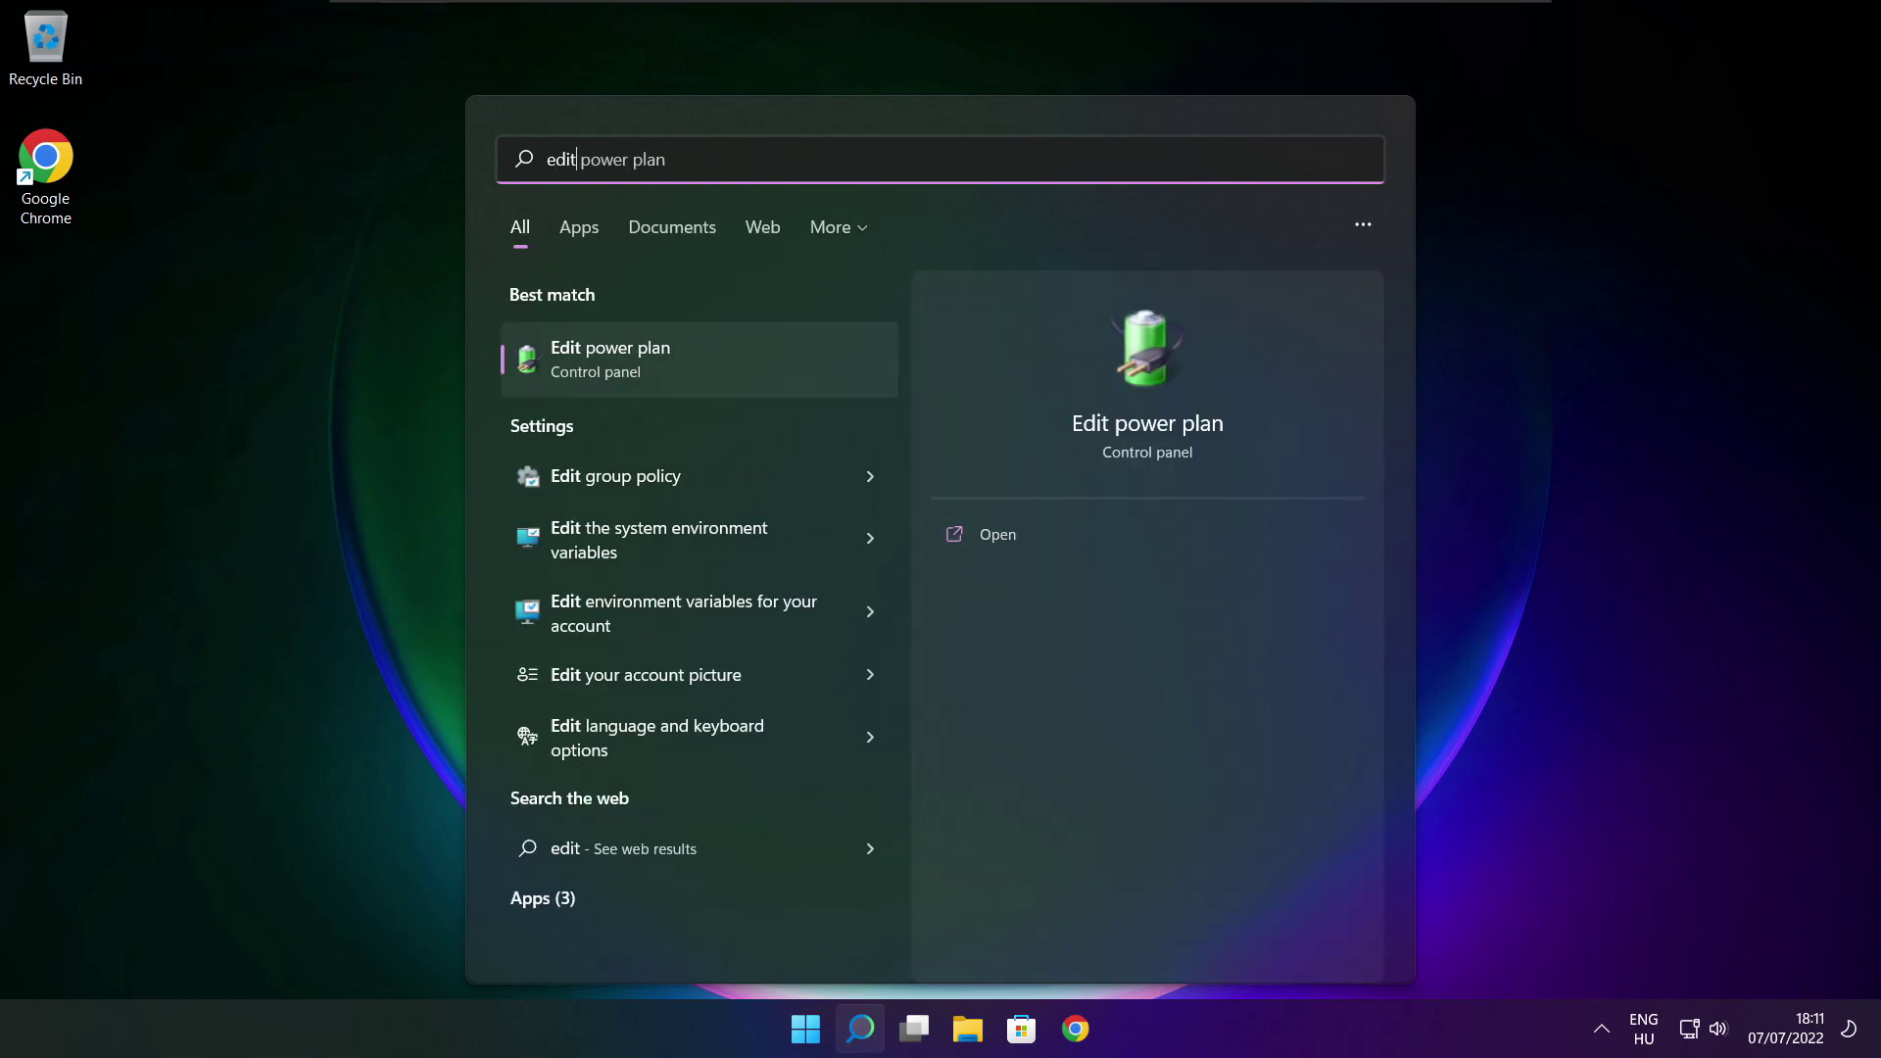
type(" power plan")
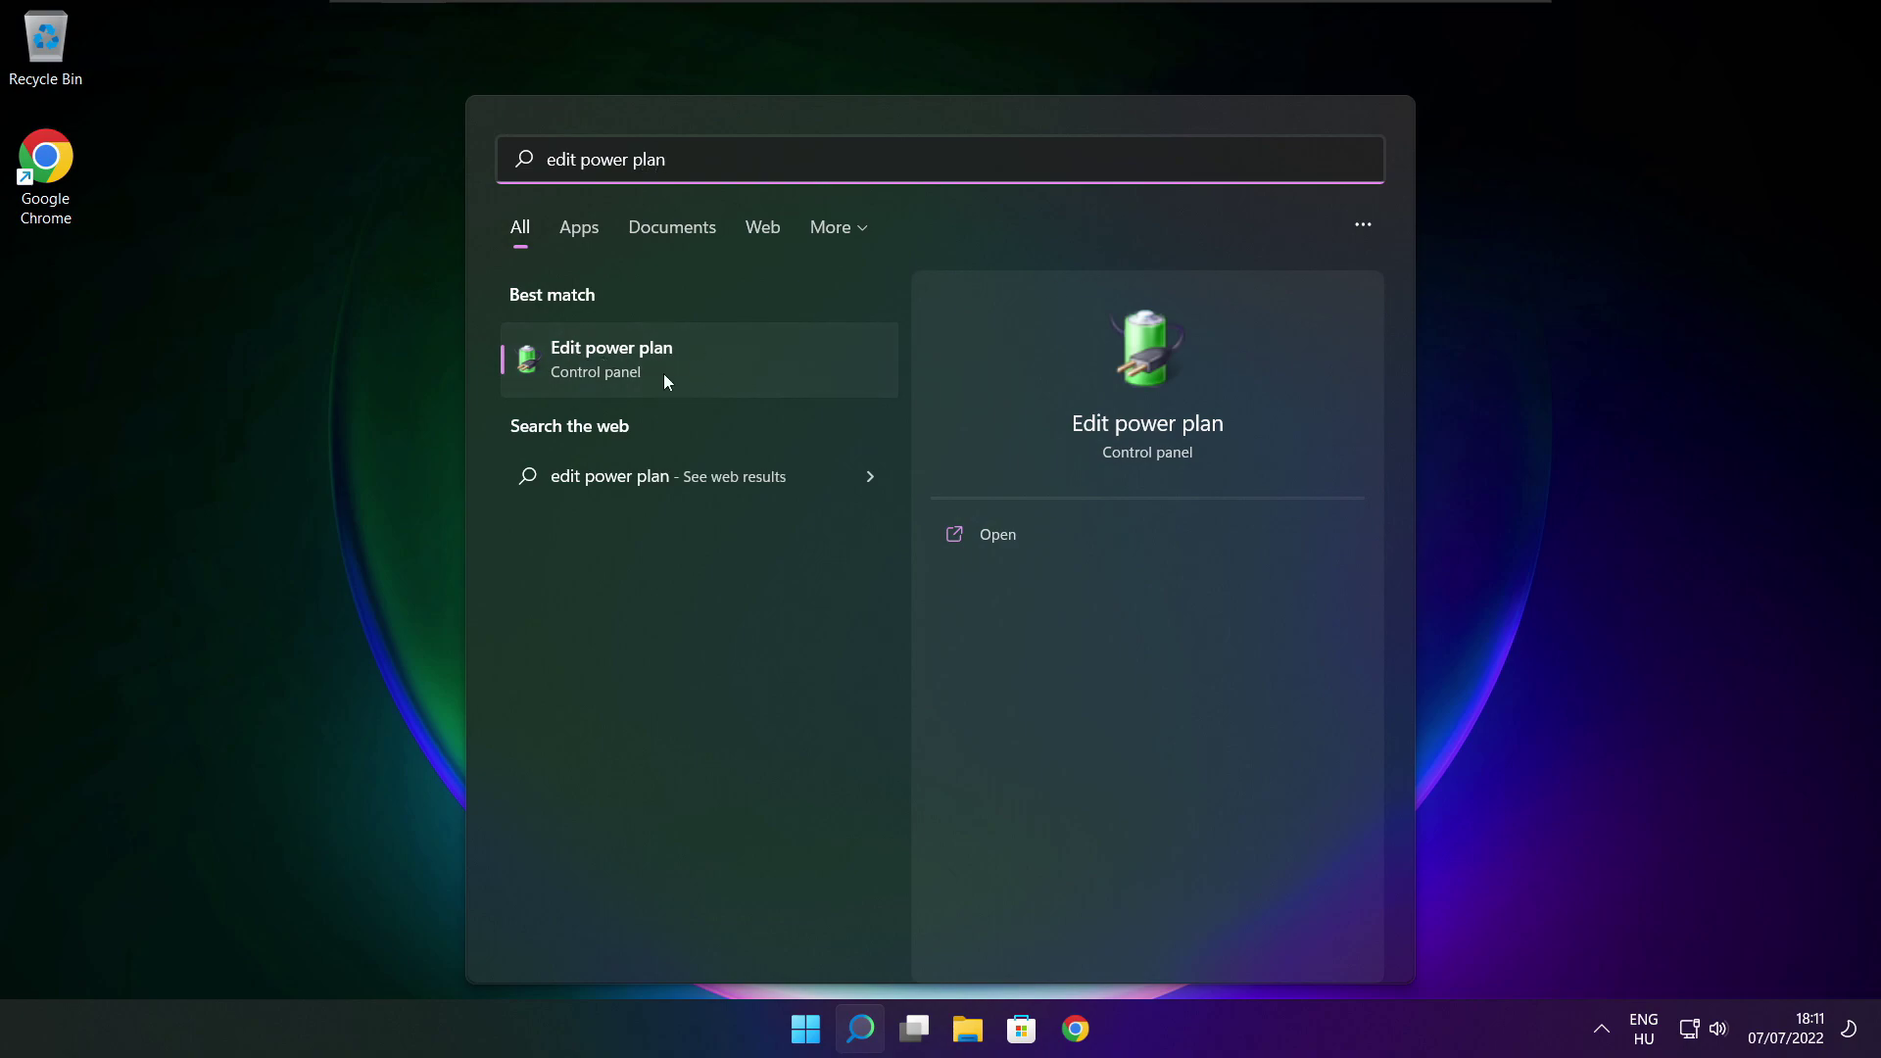
left_click(742, 368)
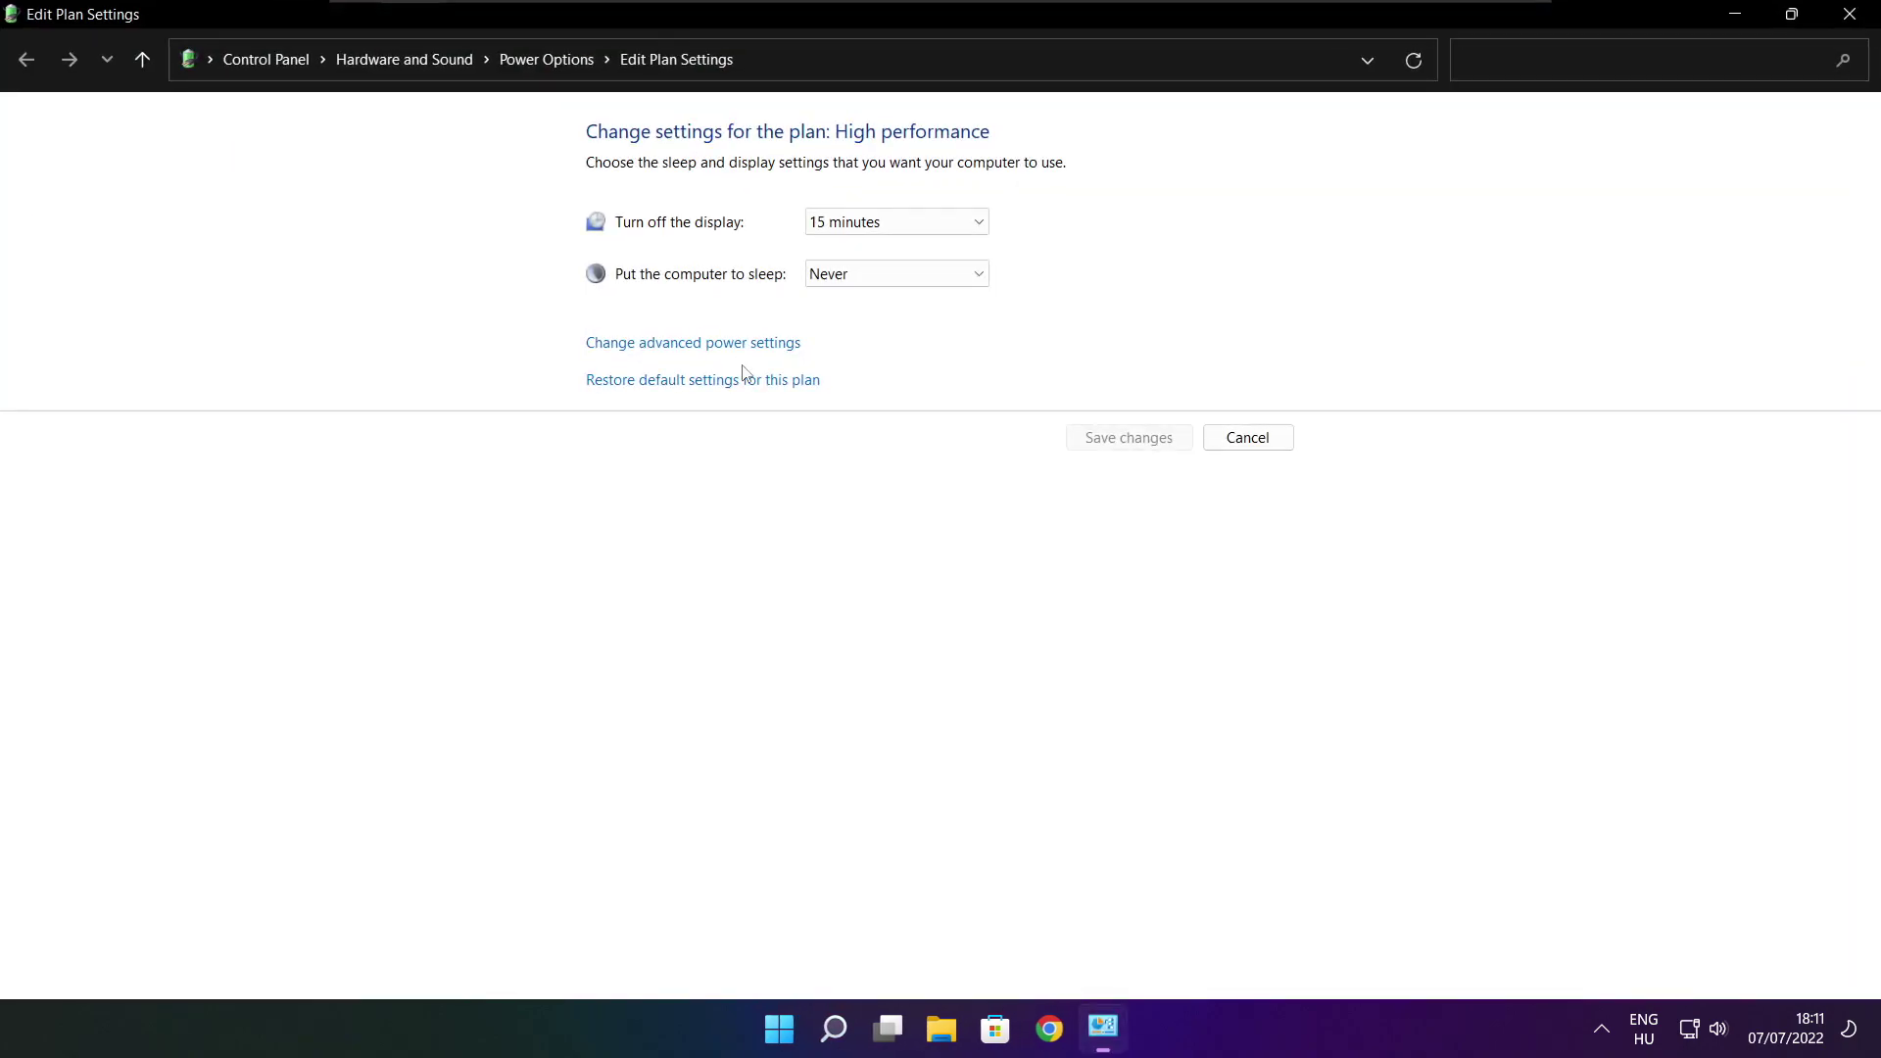
- Switch the active power plan from Balanced to High performance and close Power Options
left_click(558, 71)
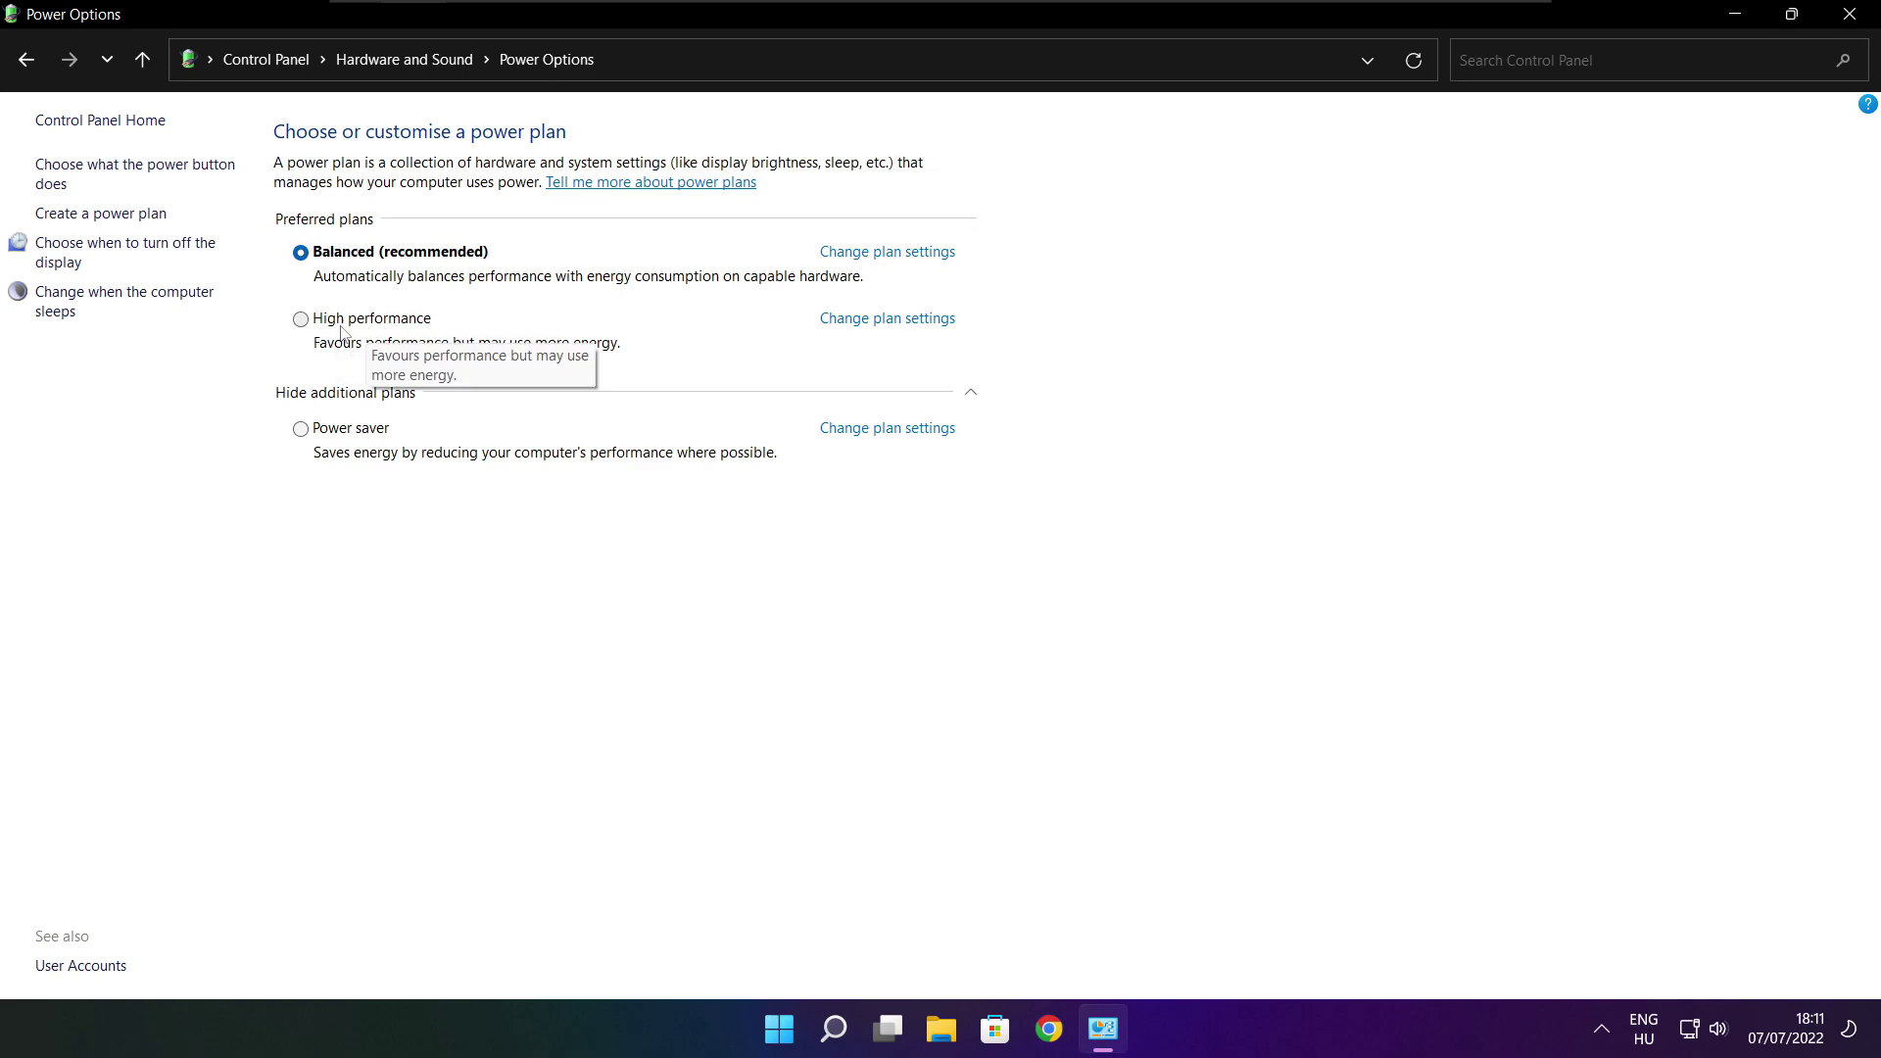
left_click(389, 322)
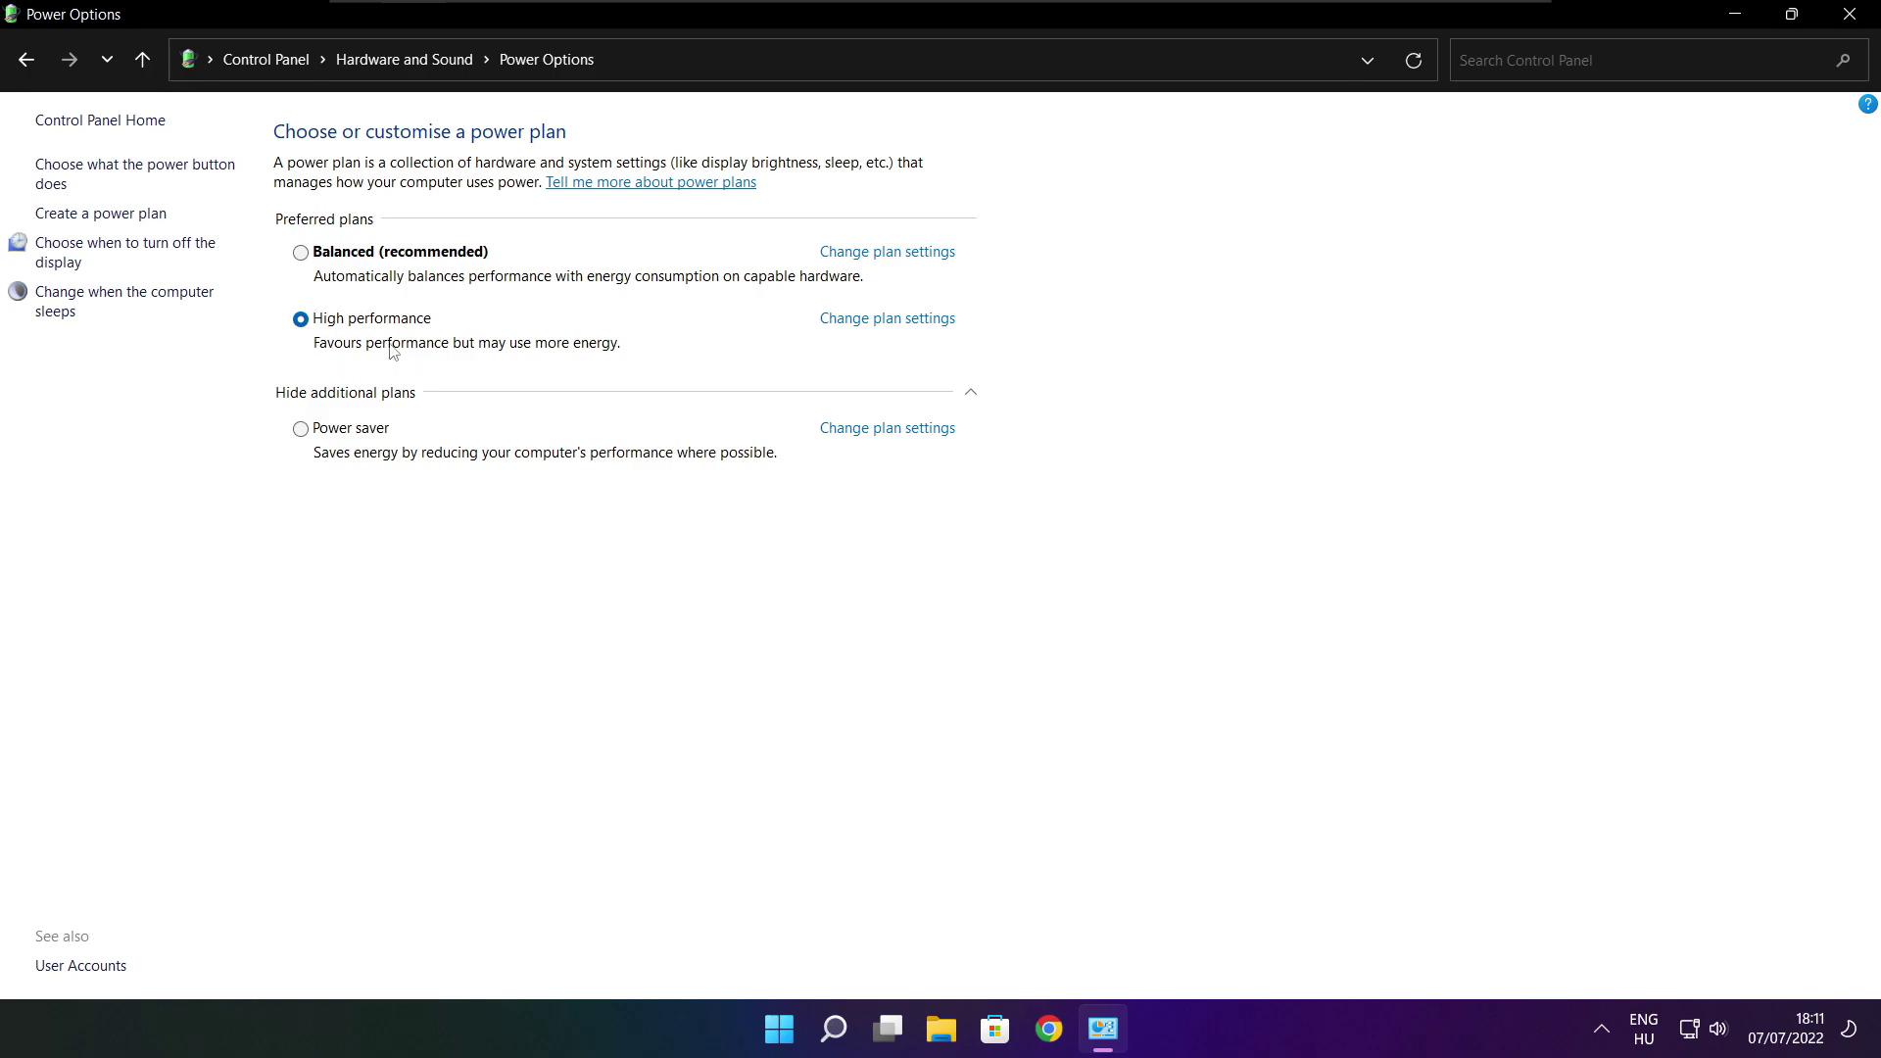
left_click(1854, 14)
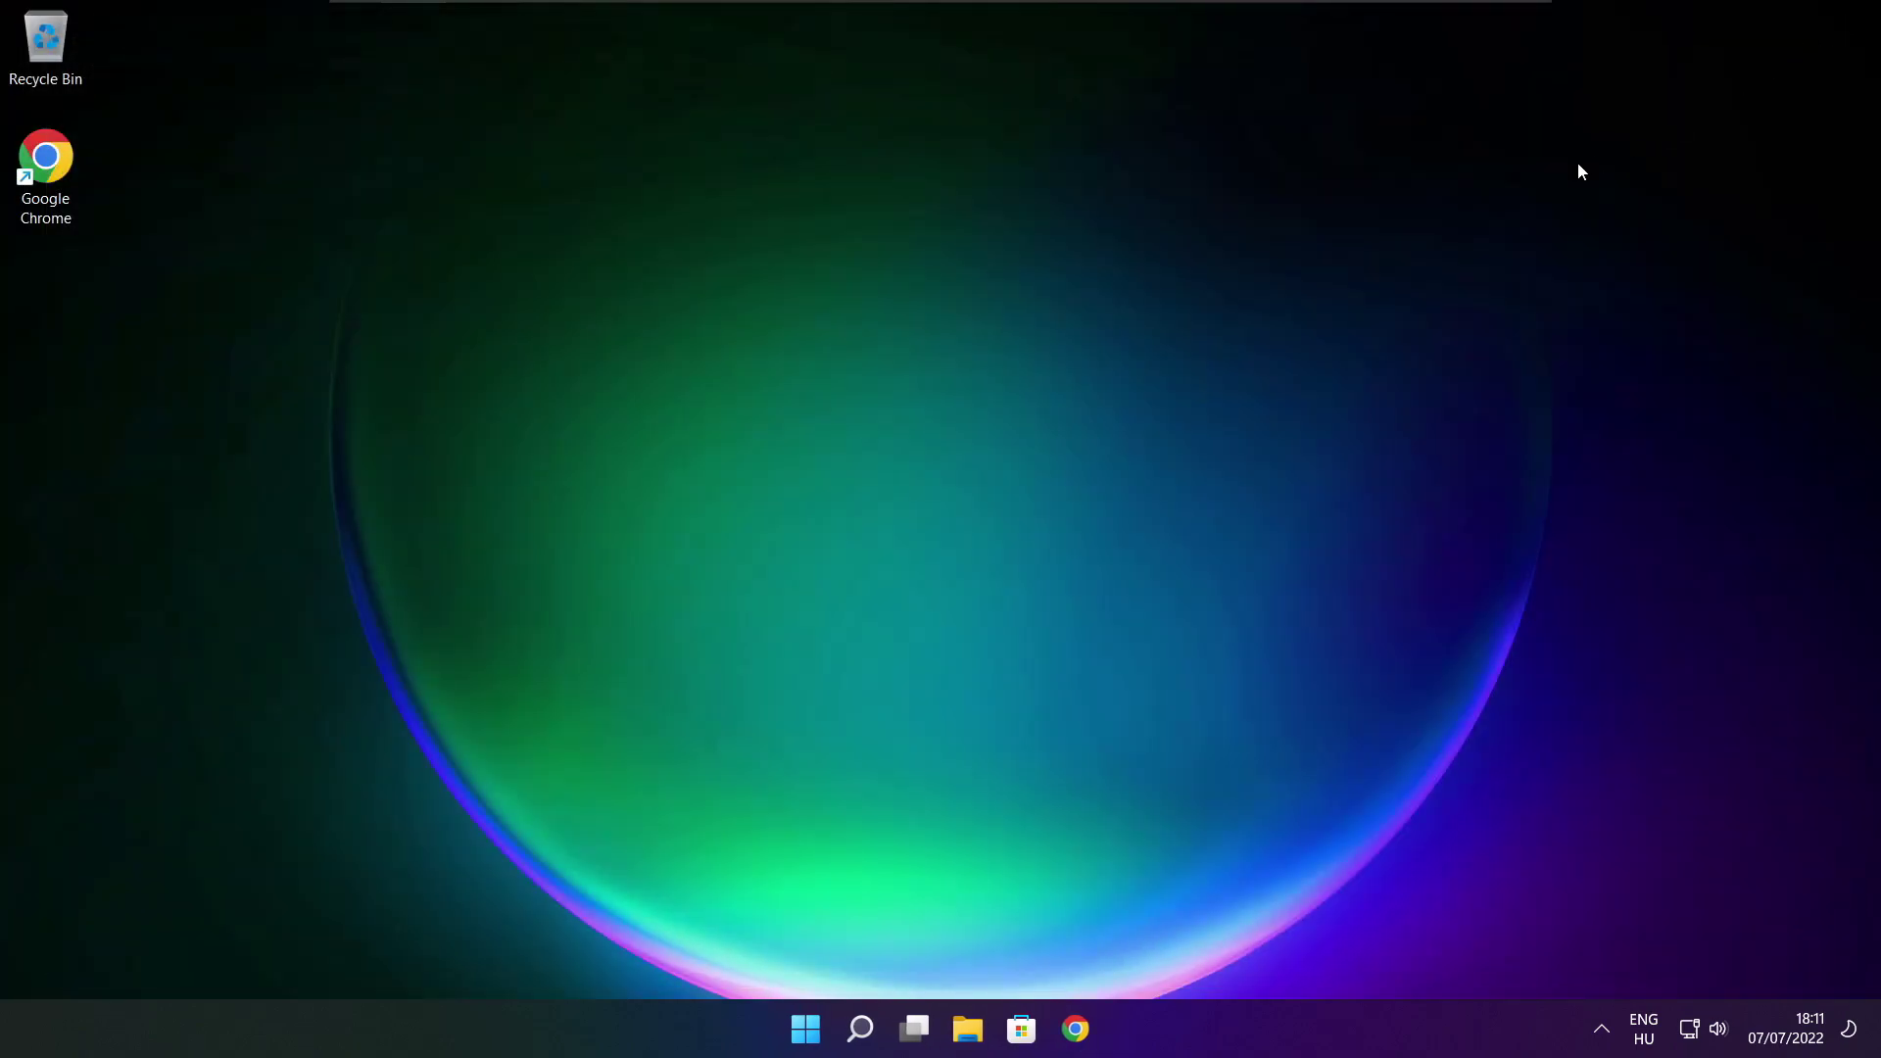
- Search for 'game mode' and open the Game Mode settings page, confirming it is on
left_click(862, 1030)
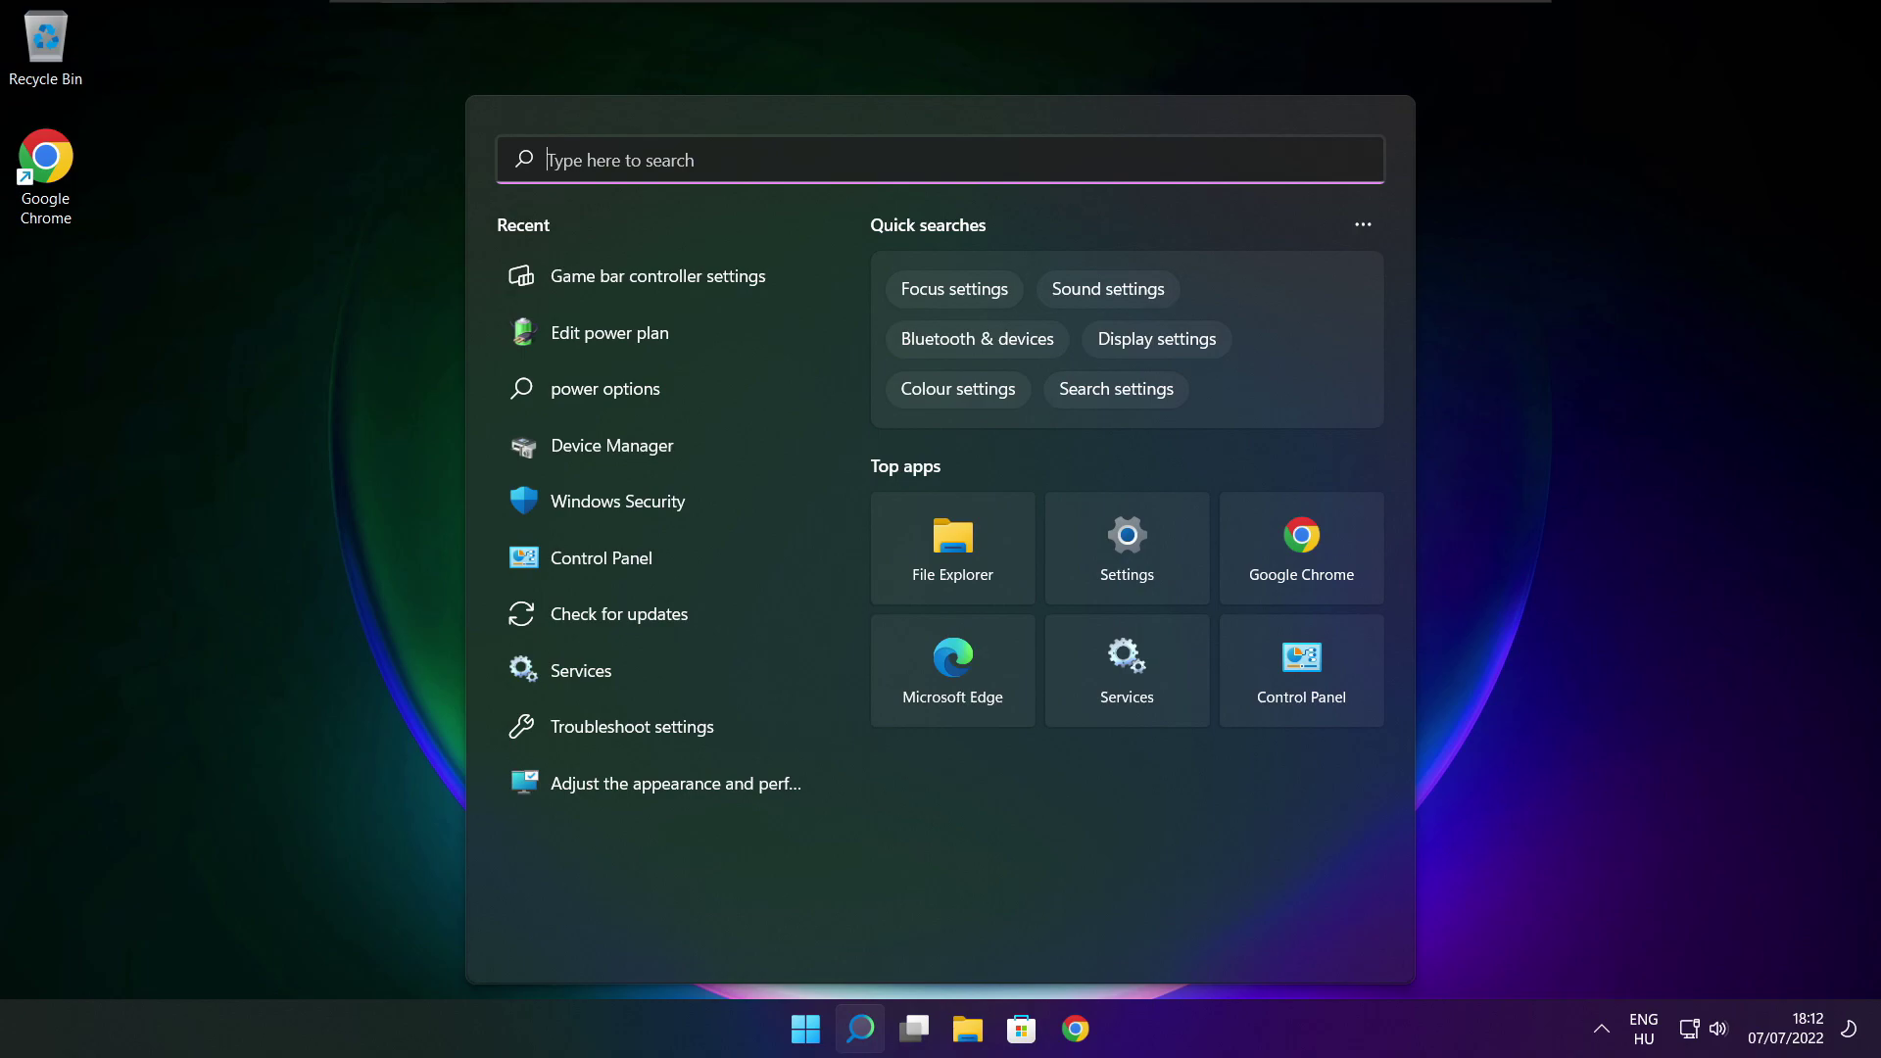
type("game mo")
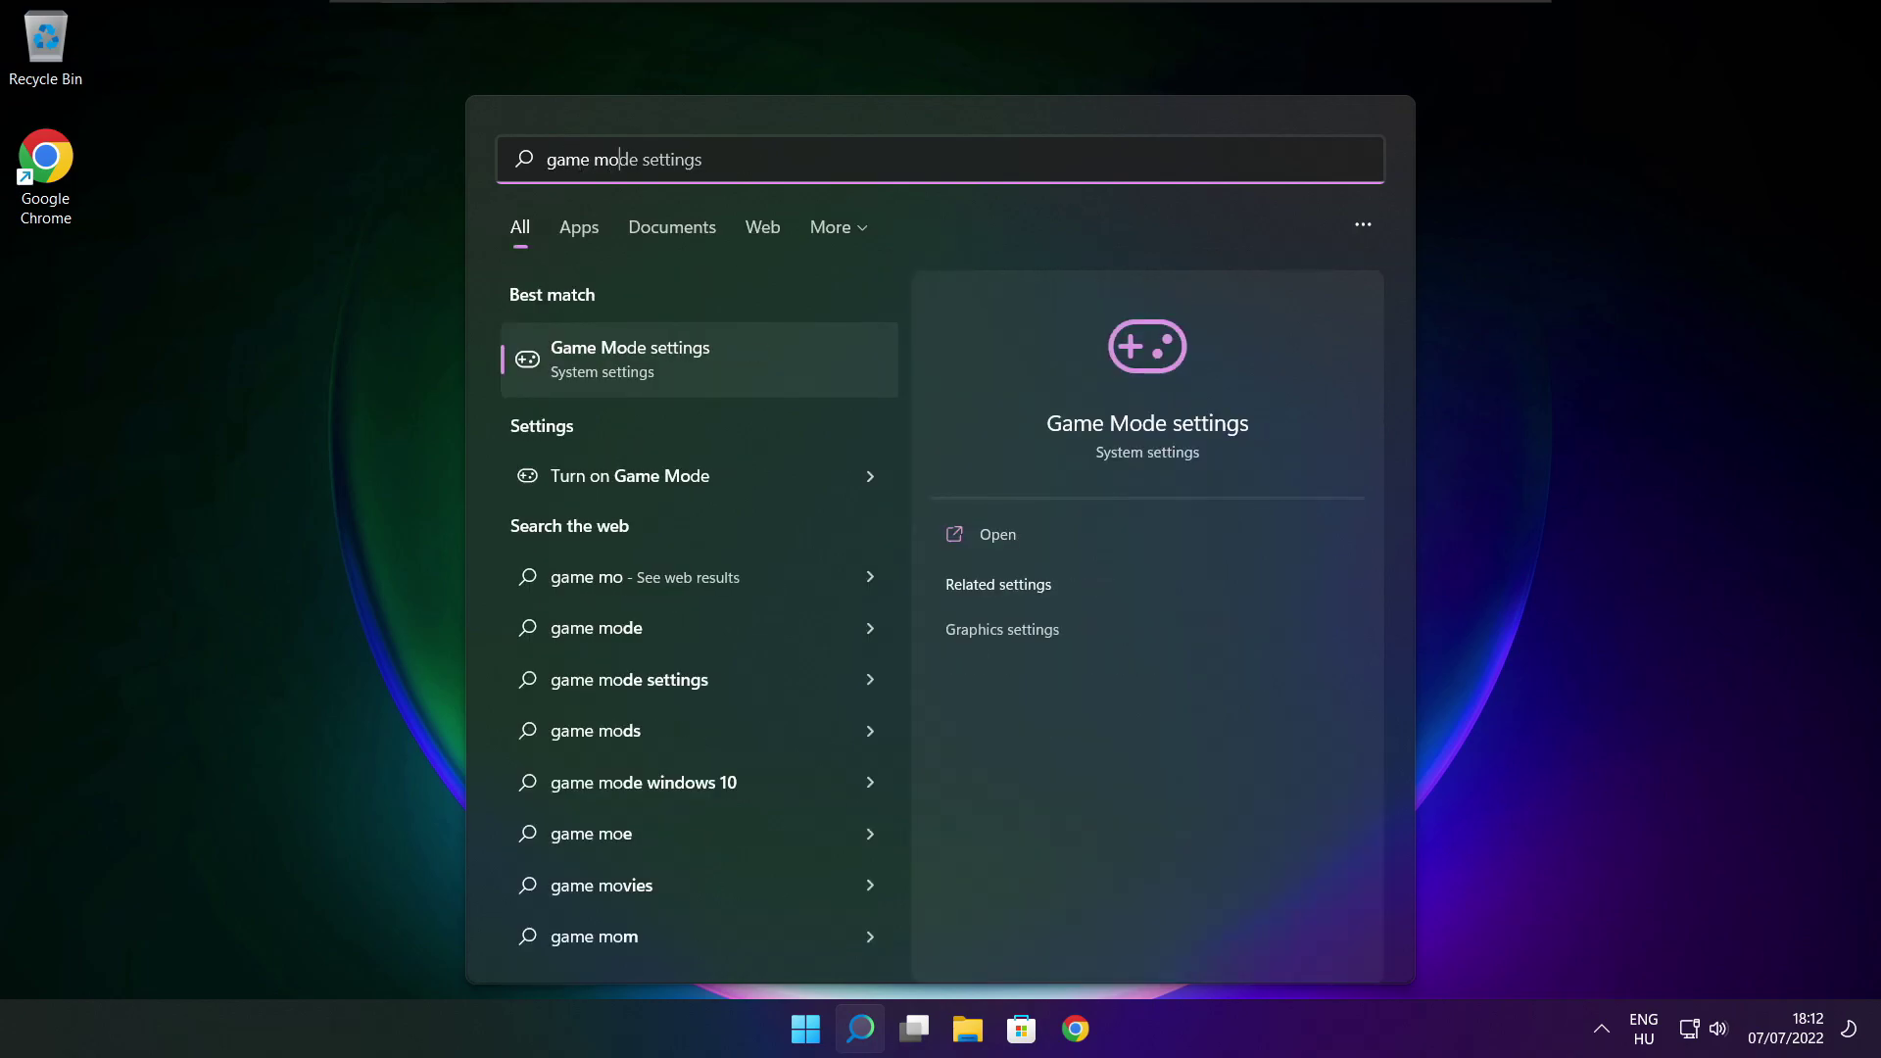
type("de")
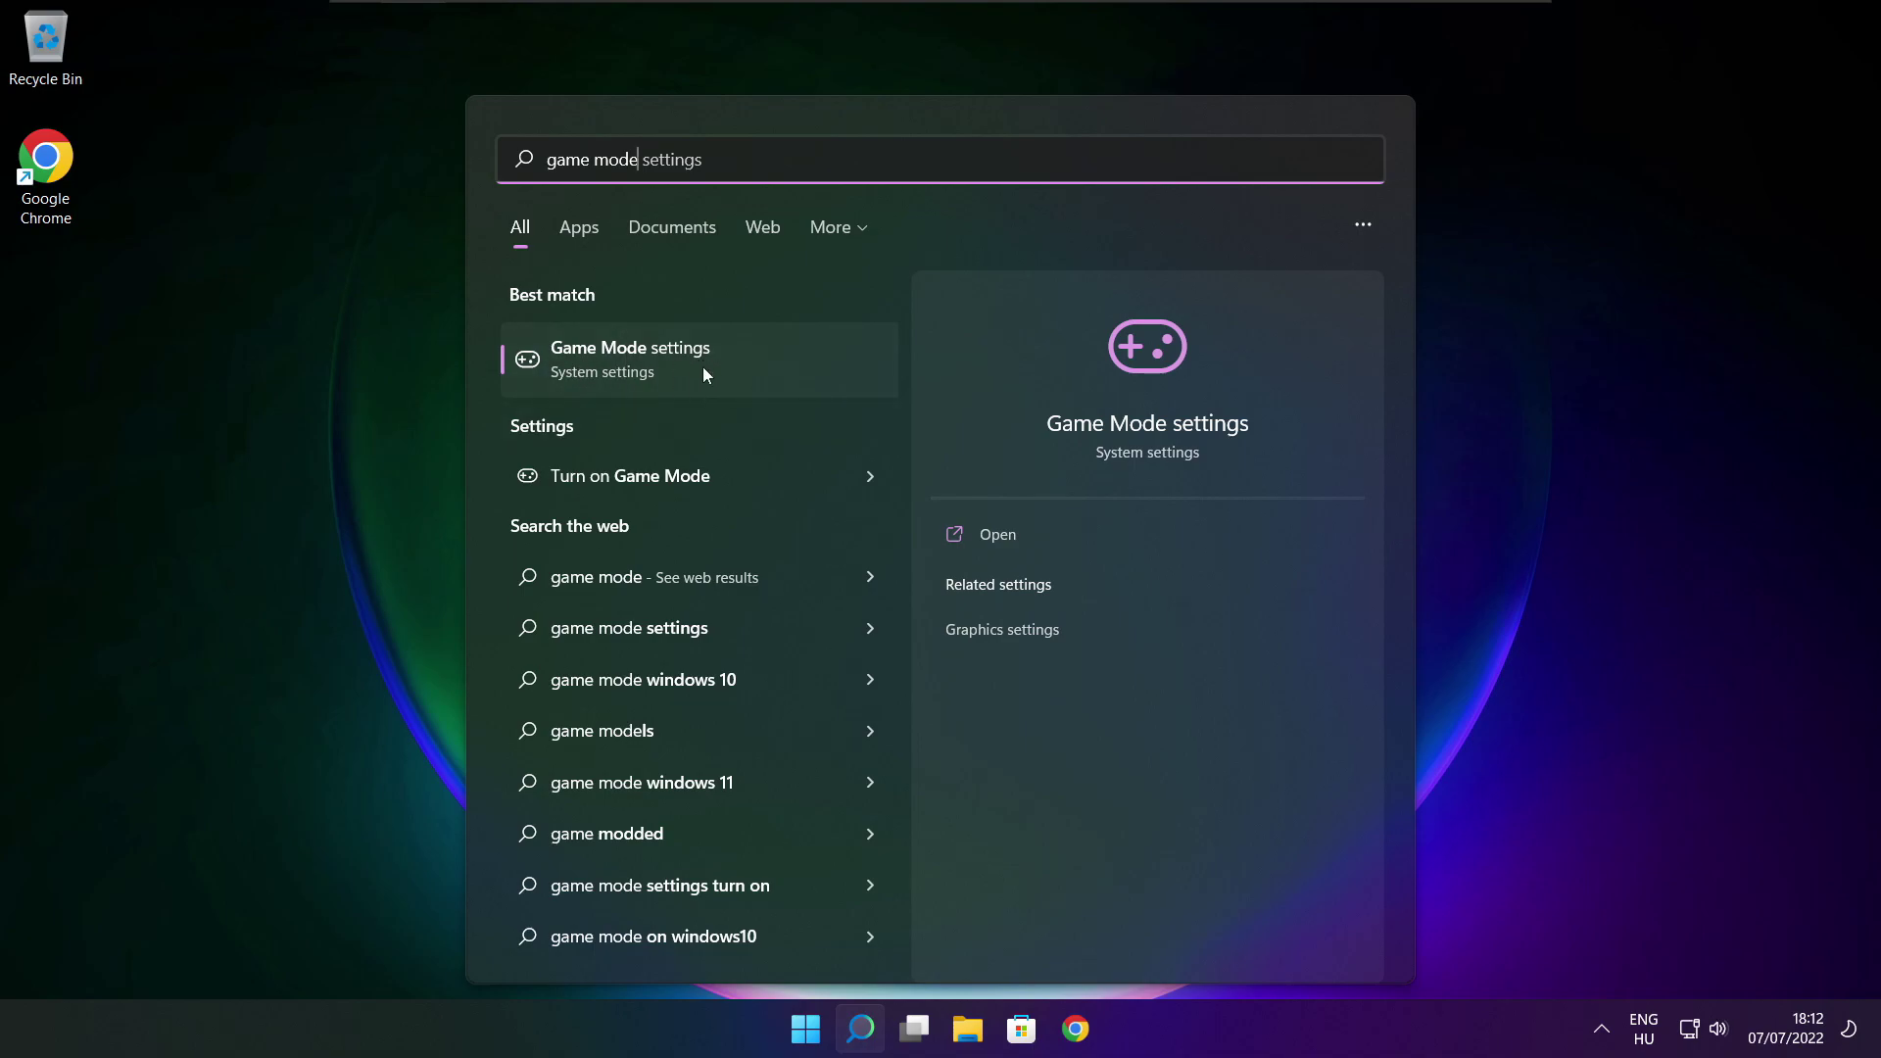
left_click(744, 363)
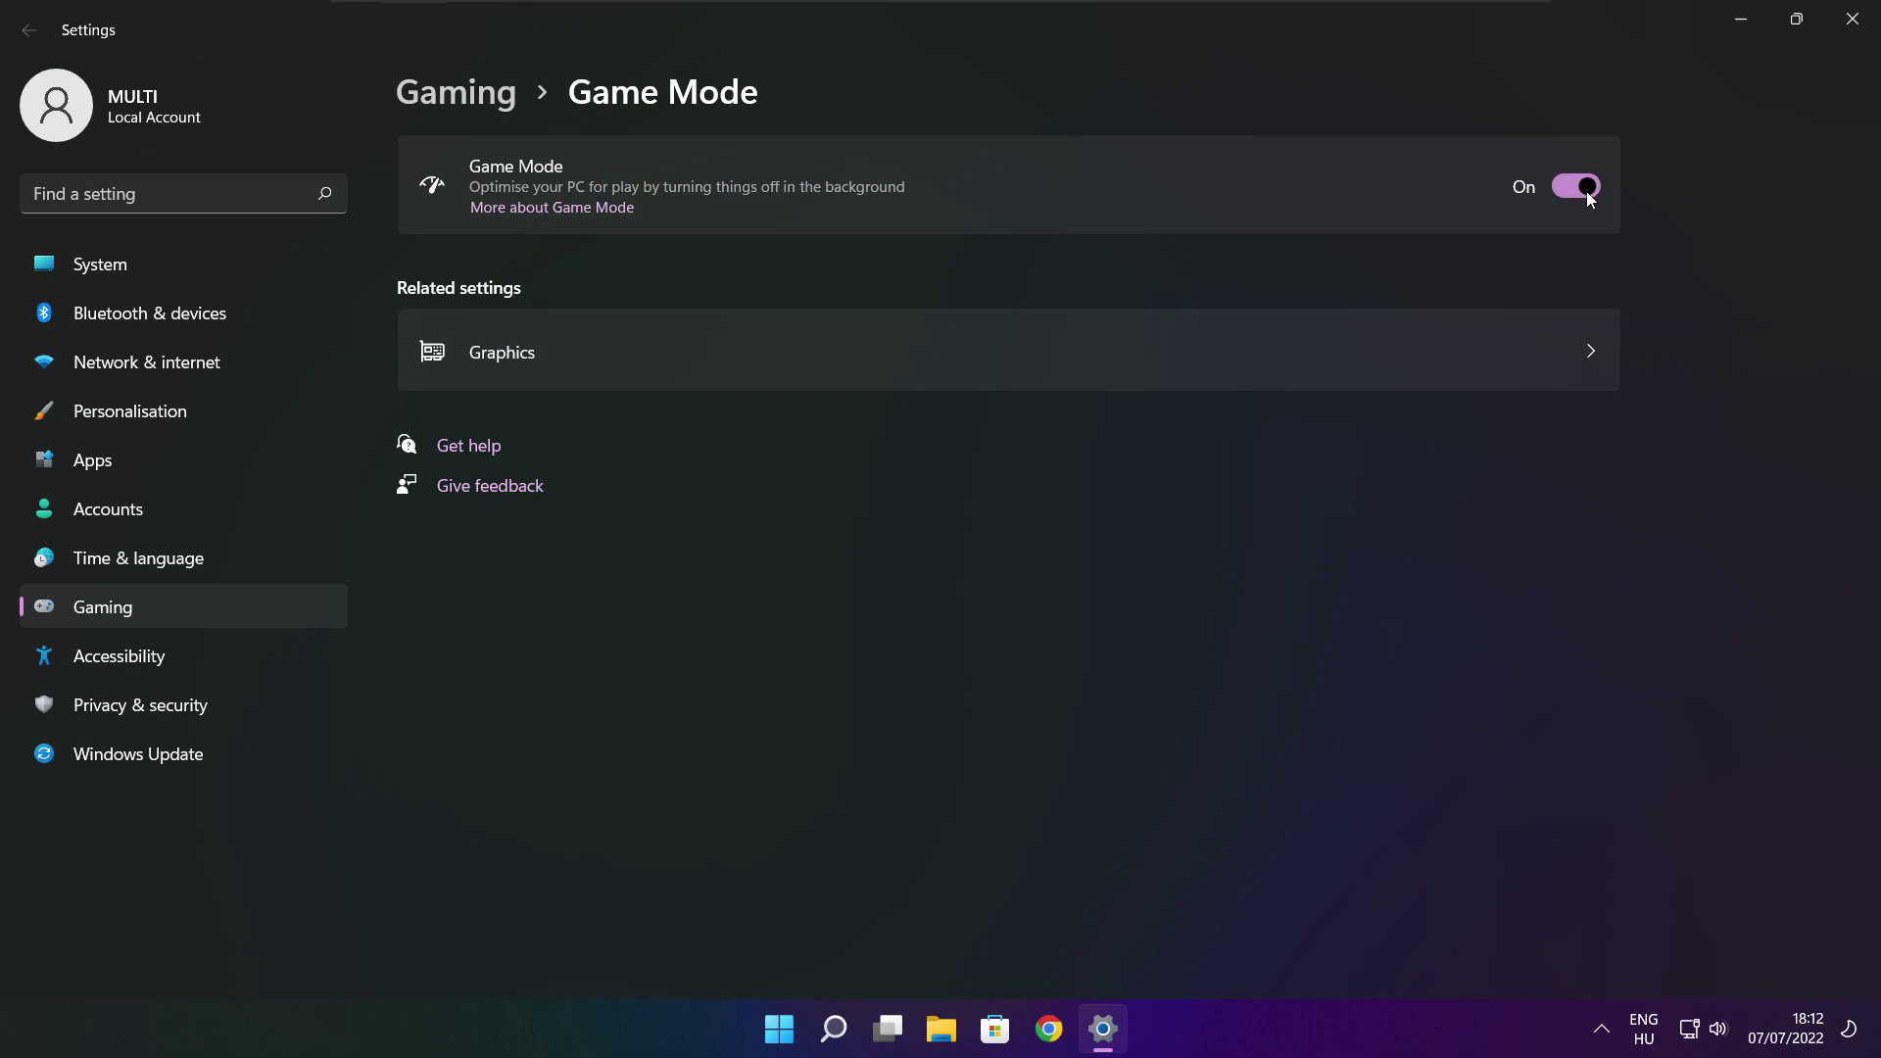
- Review the Xbox Game Bar settings under Gaming, then close Settings
left_click(464, 103)
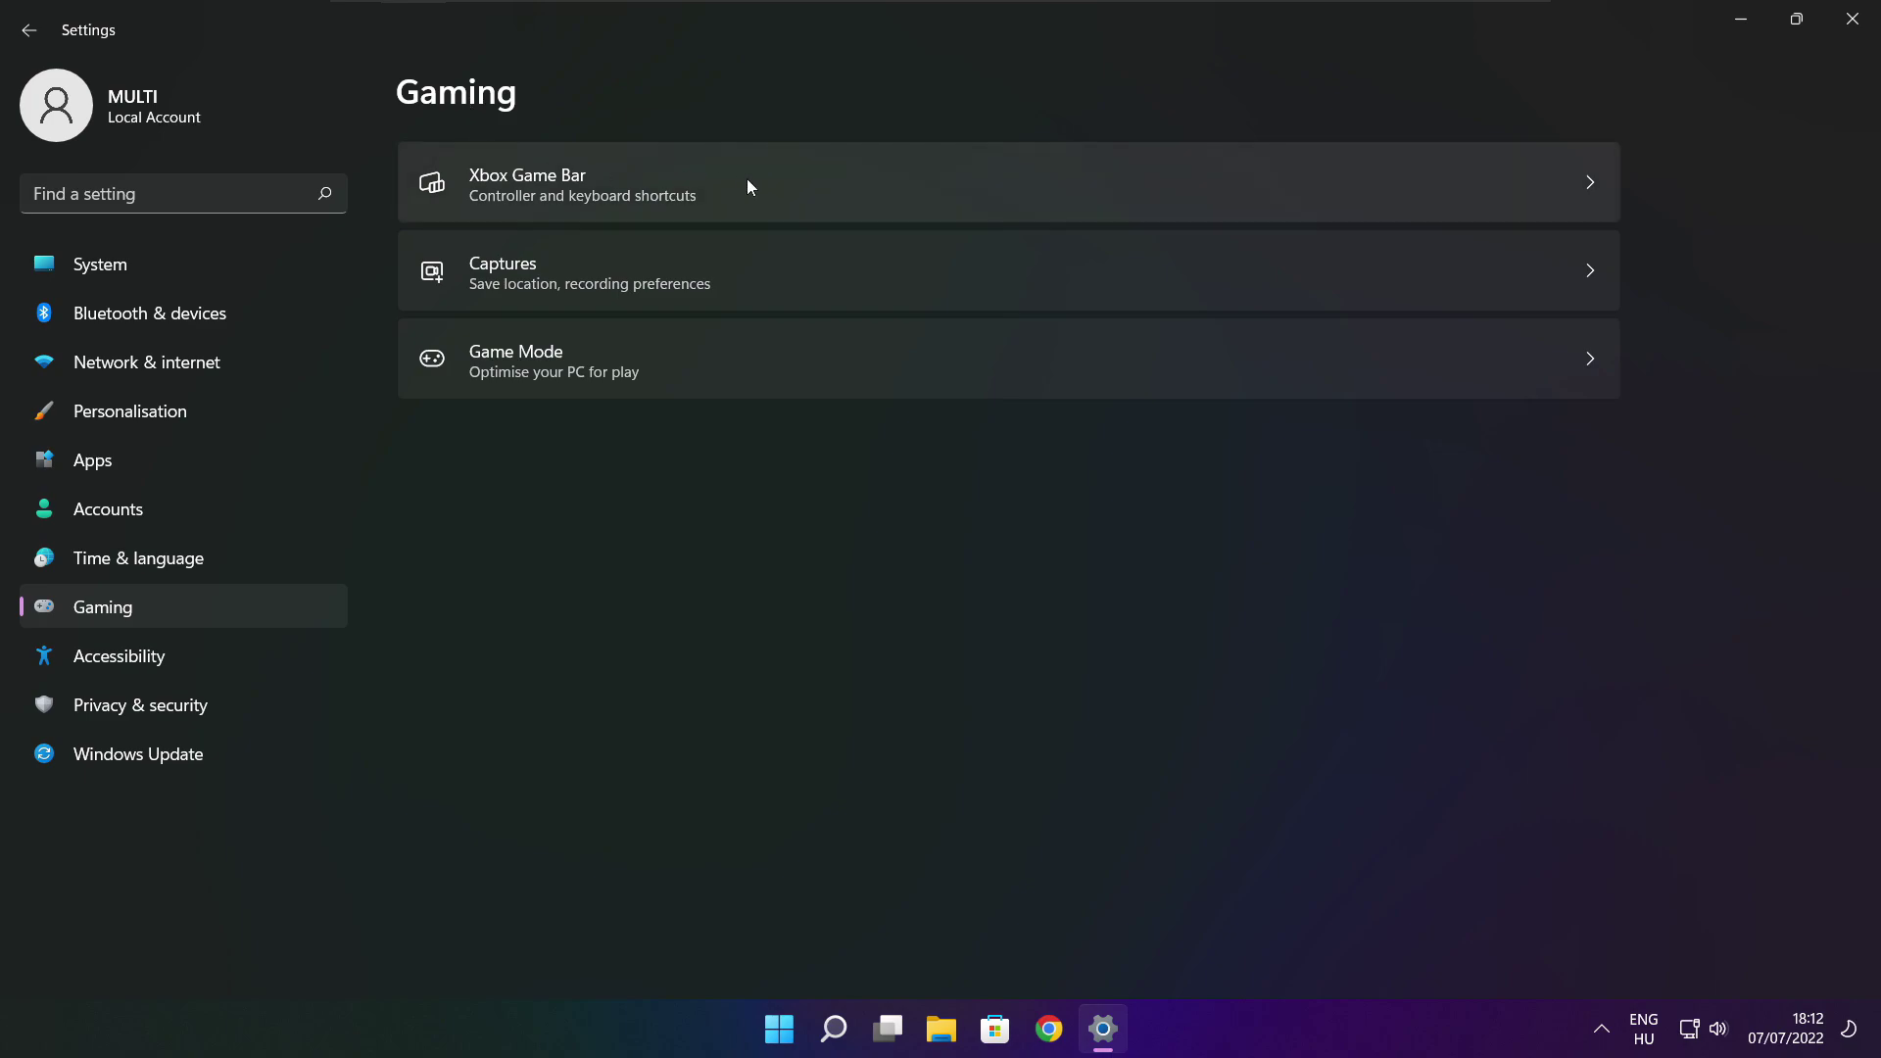
left_click(766, 201)
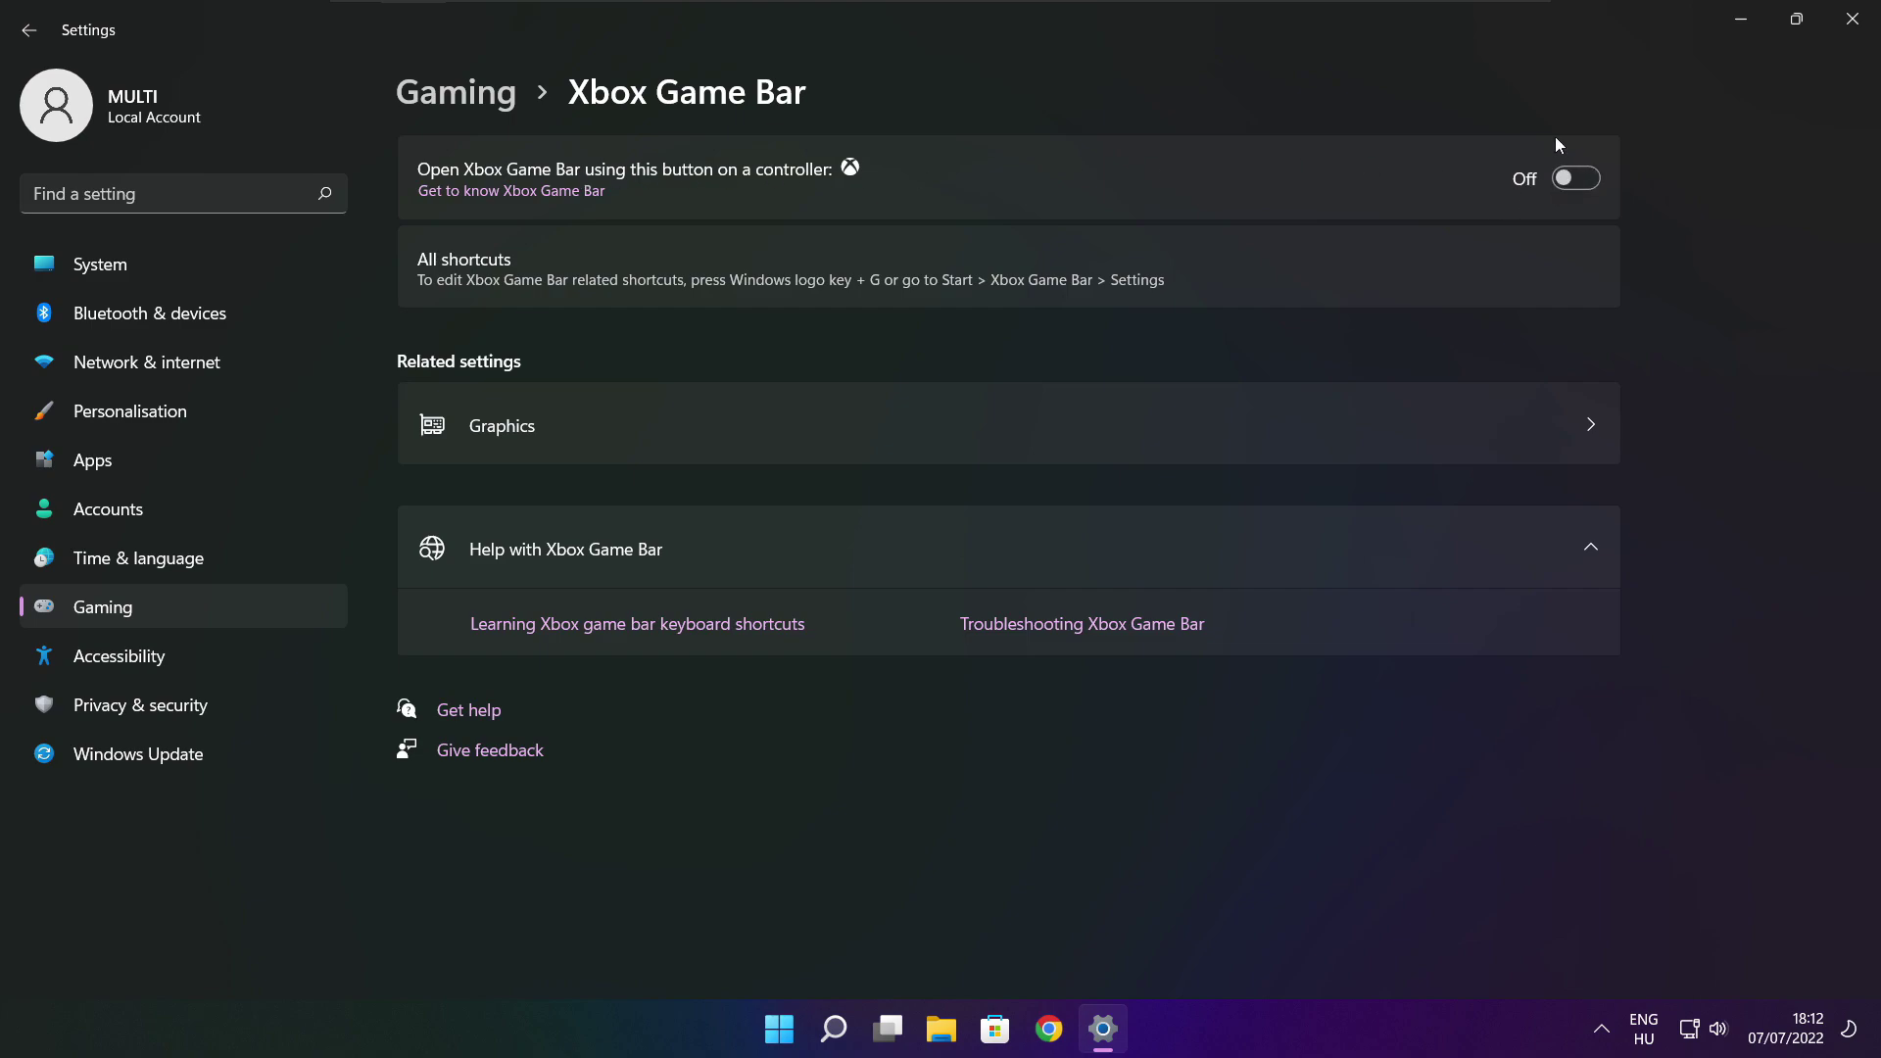
left_click(1853, 19)
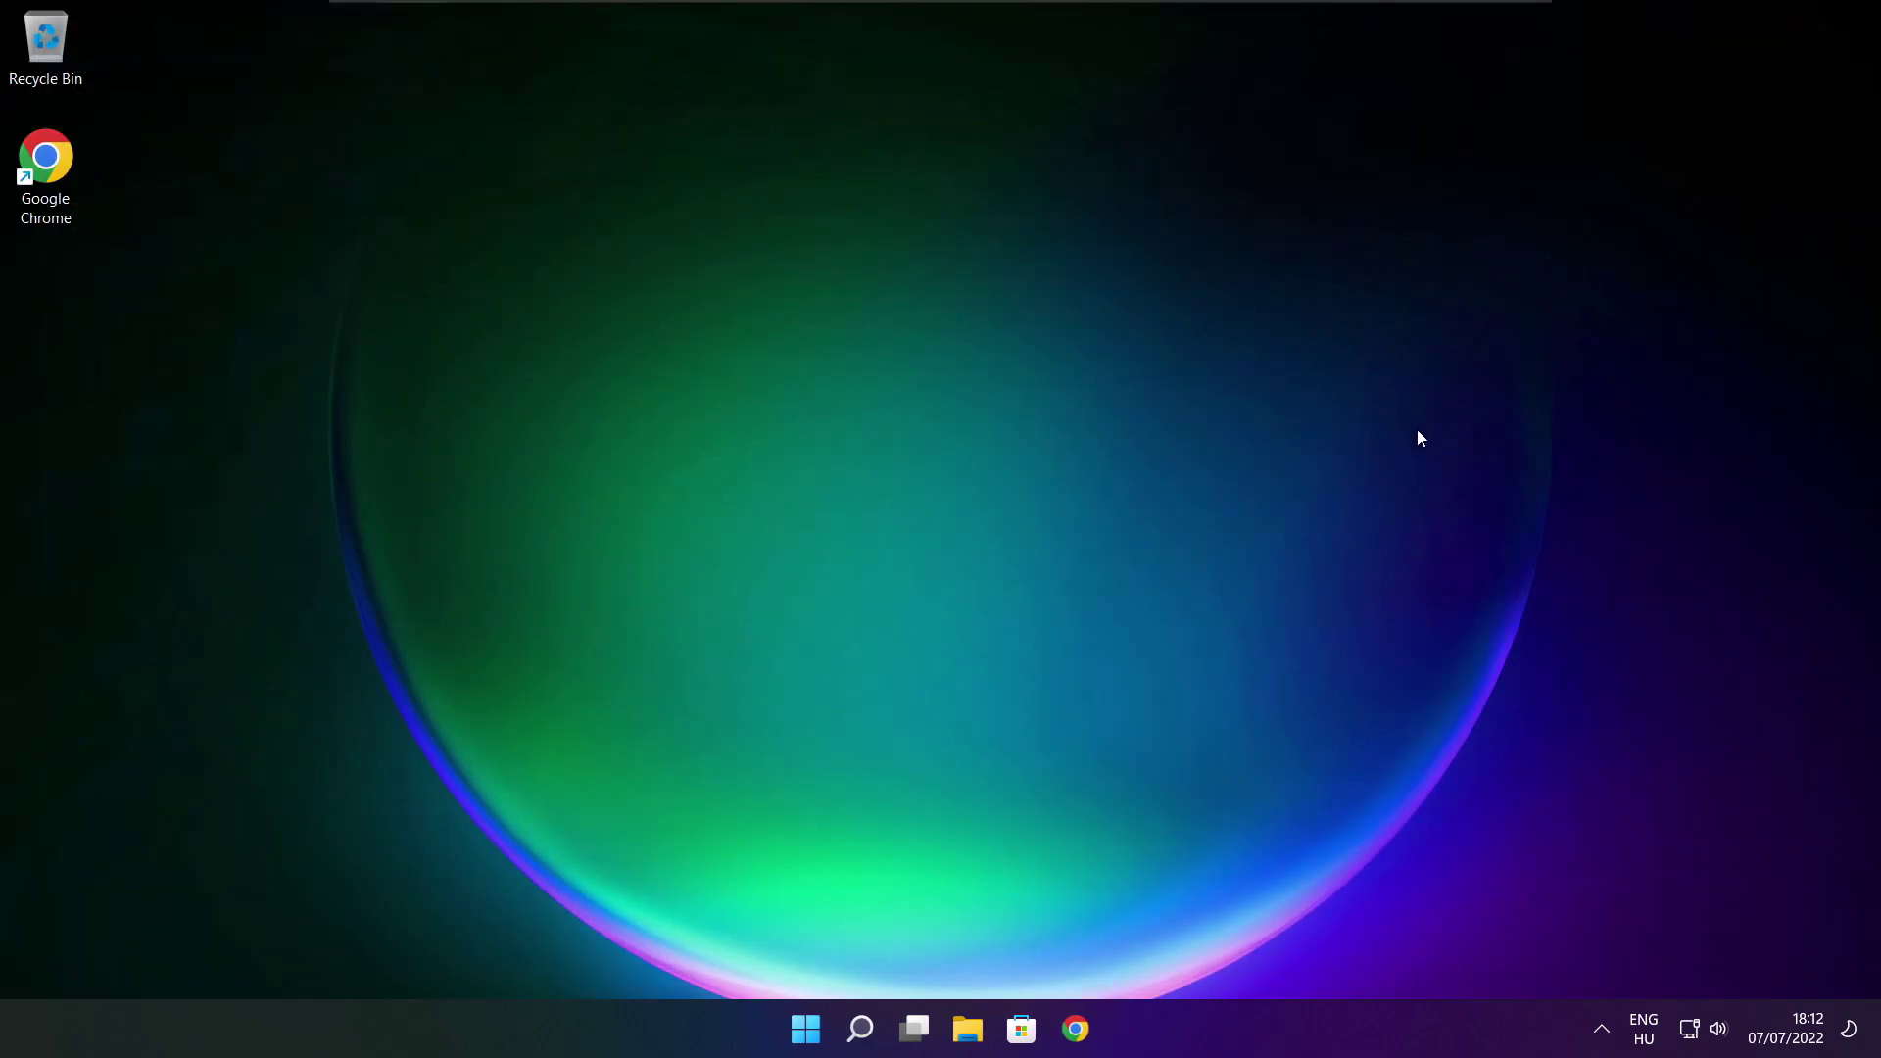
- Launch Task Manager from the Start button's quick-link menu
right_click(810, 1032)
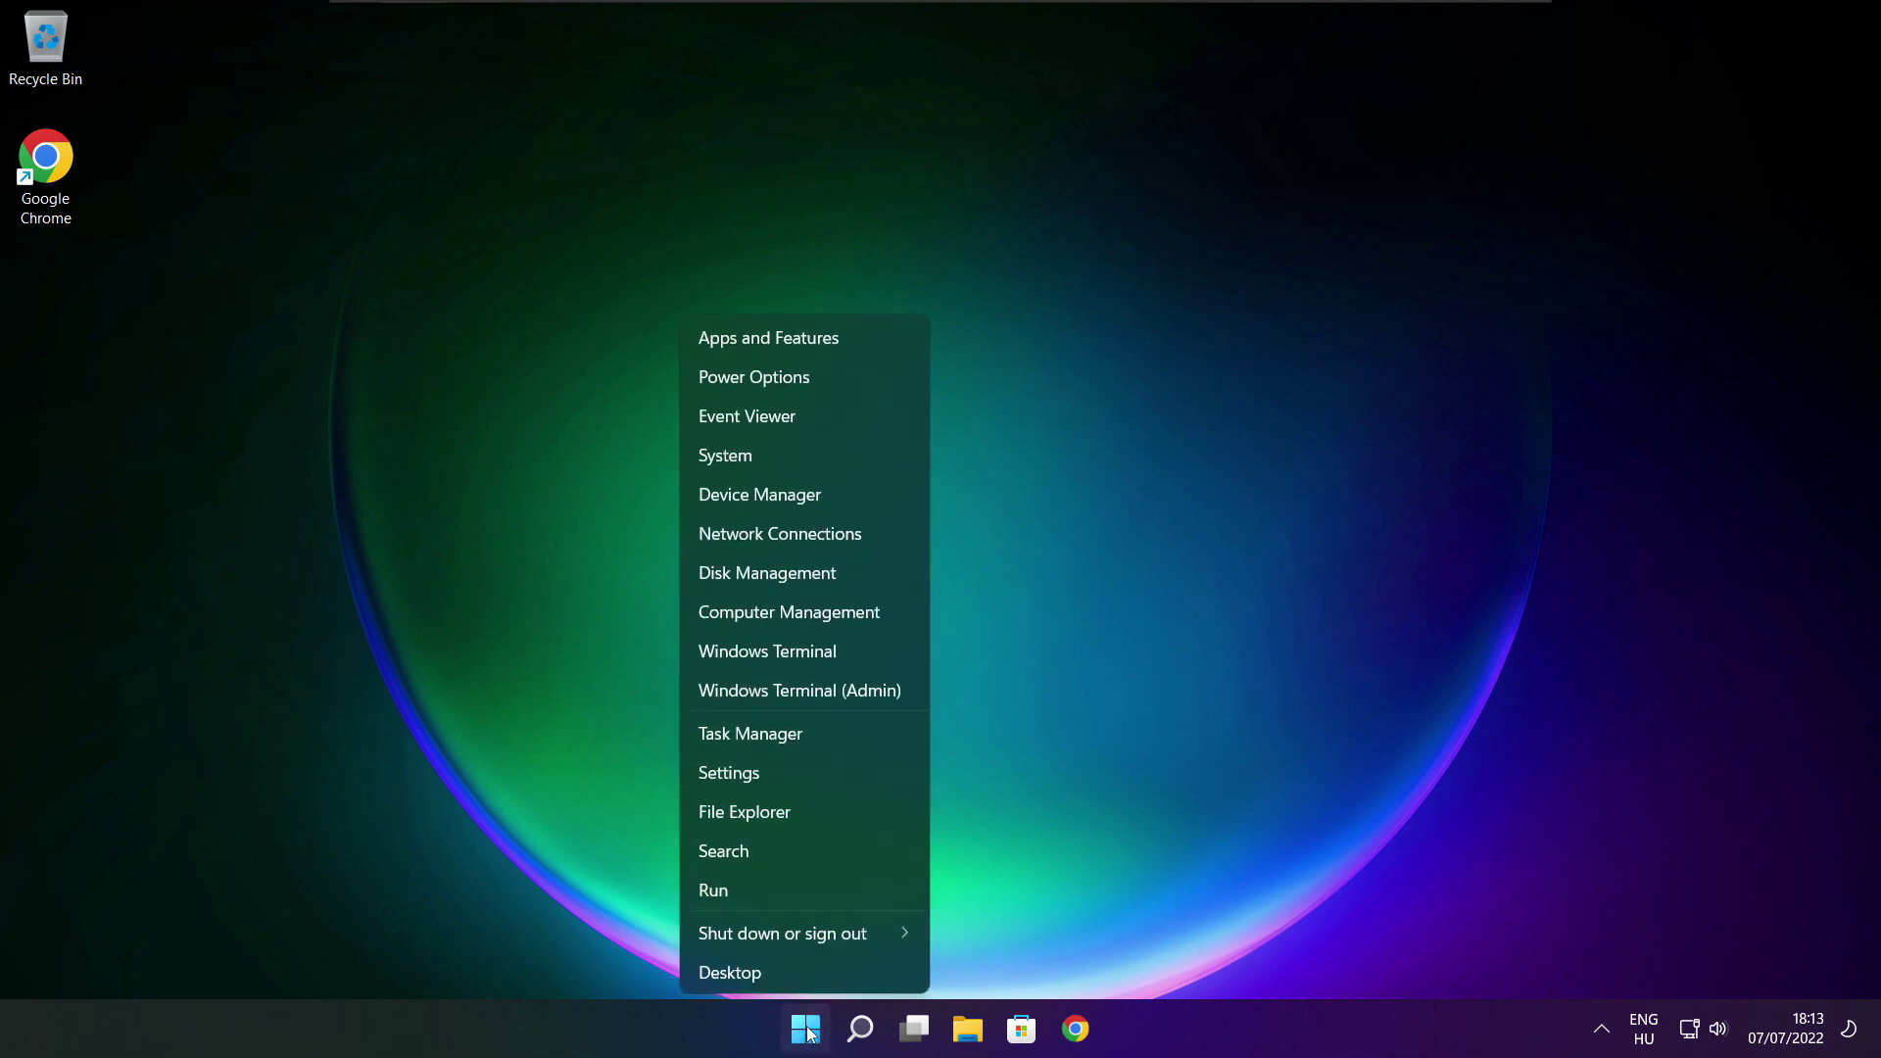
left_click(809, 729)
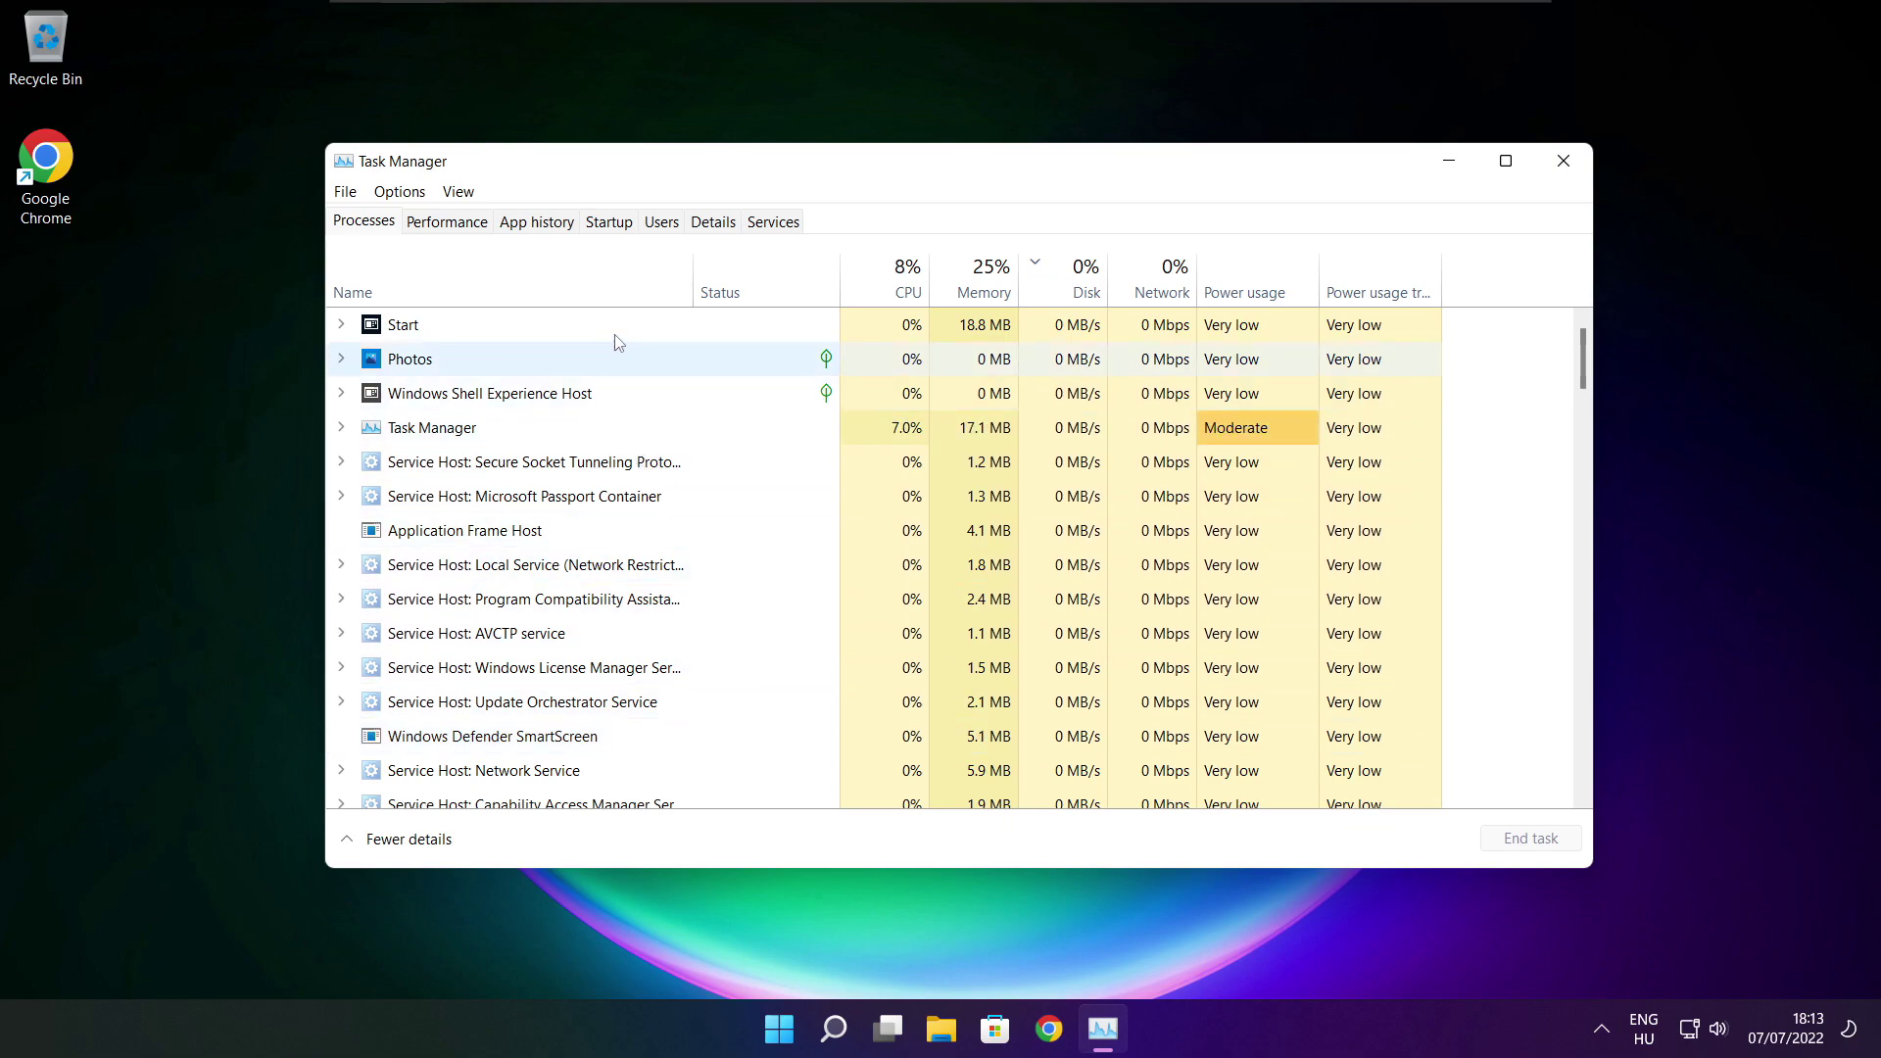
- Disable Cortana, Microsoft Edge, Microsoft Teams and Terminal as startup apps, then close Task Manager
left_click(614, 223)
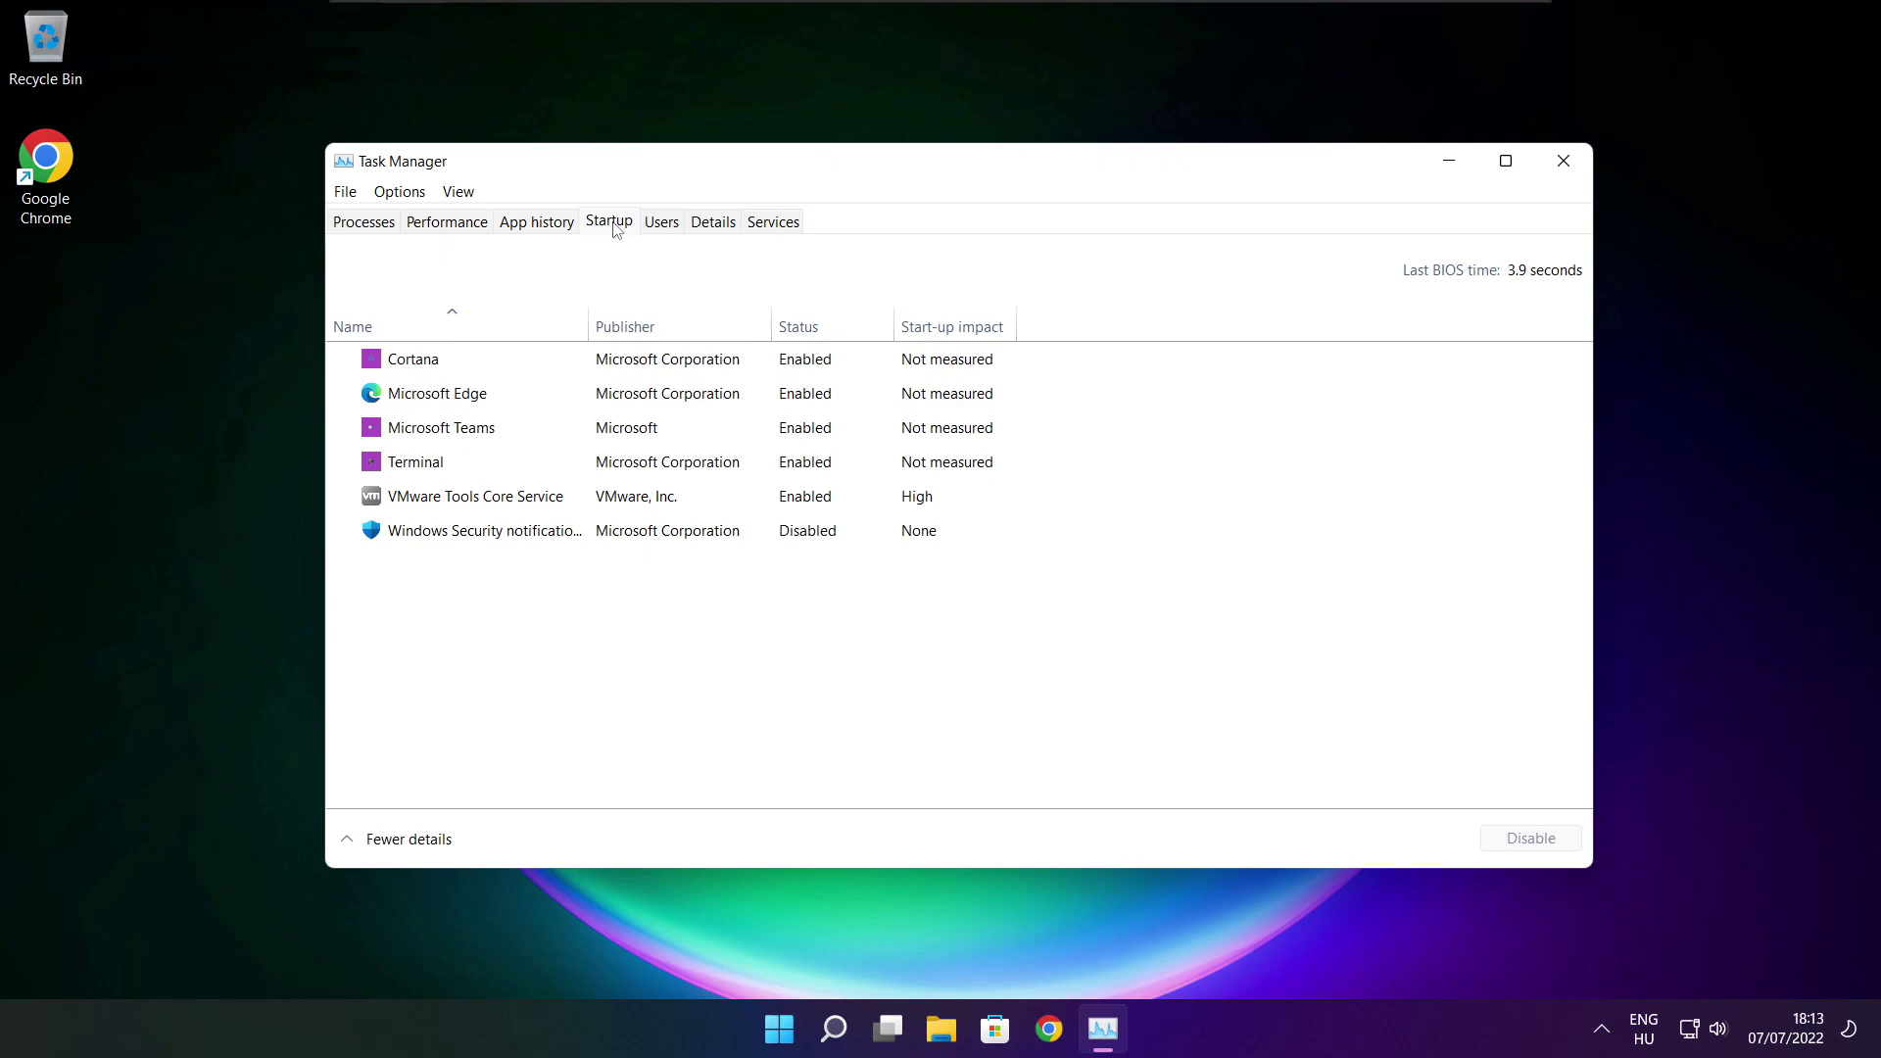
left_click(721, 369)
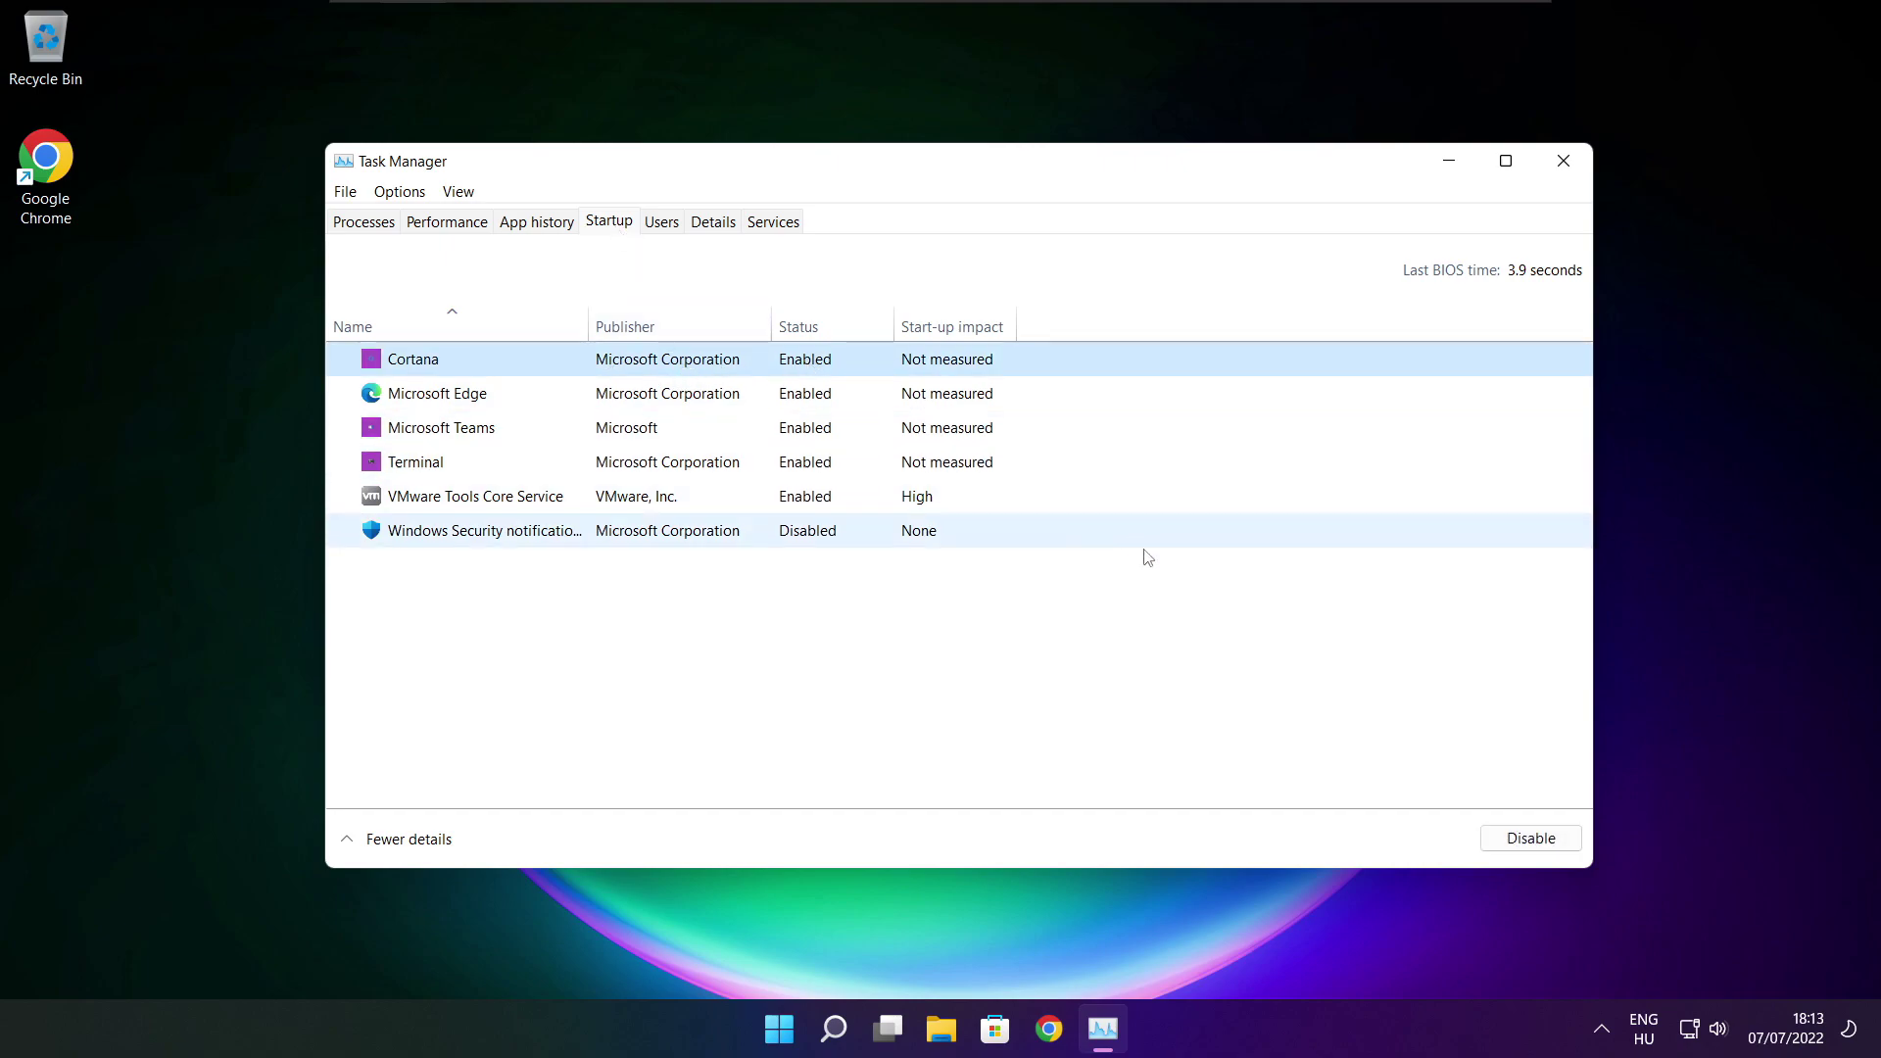
left_click(1532, 846)
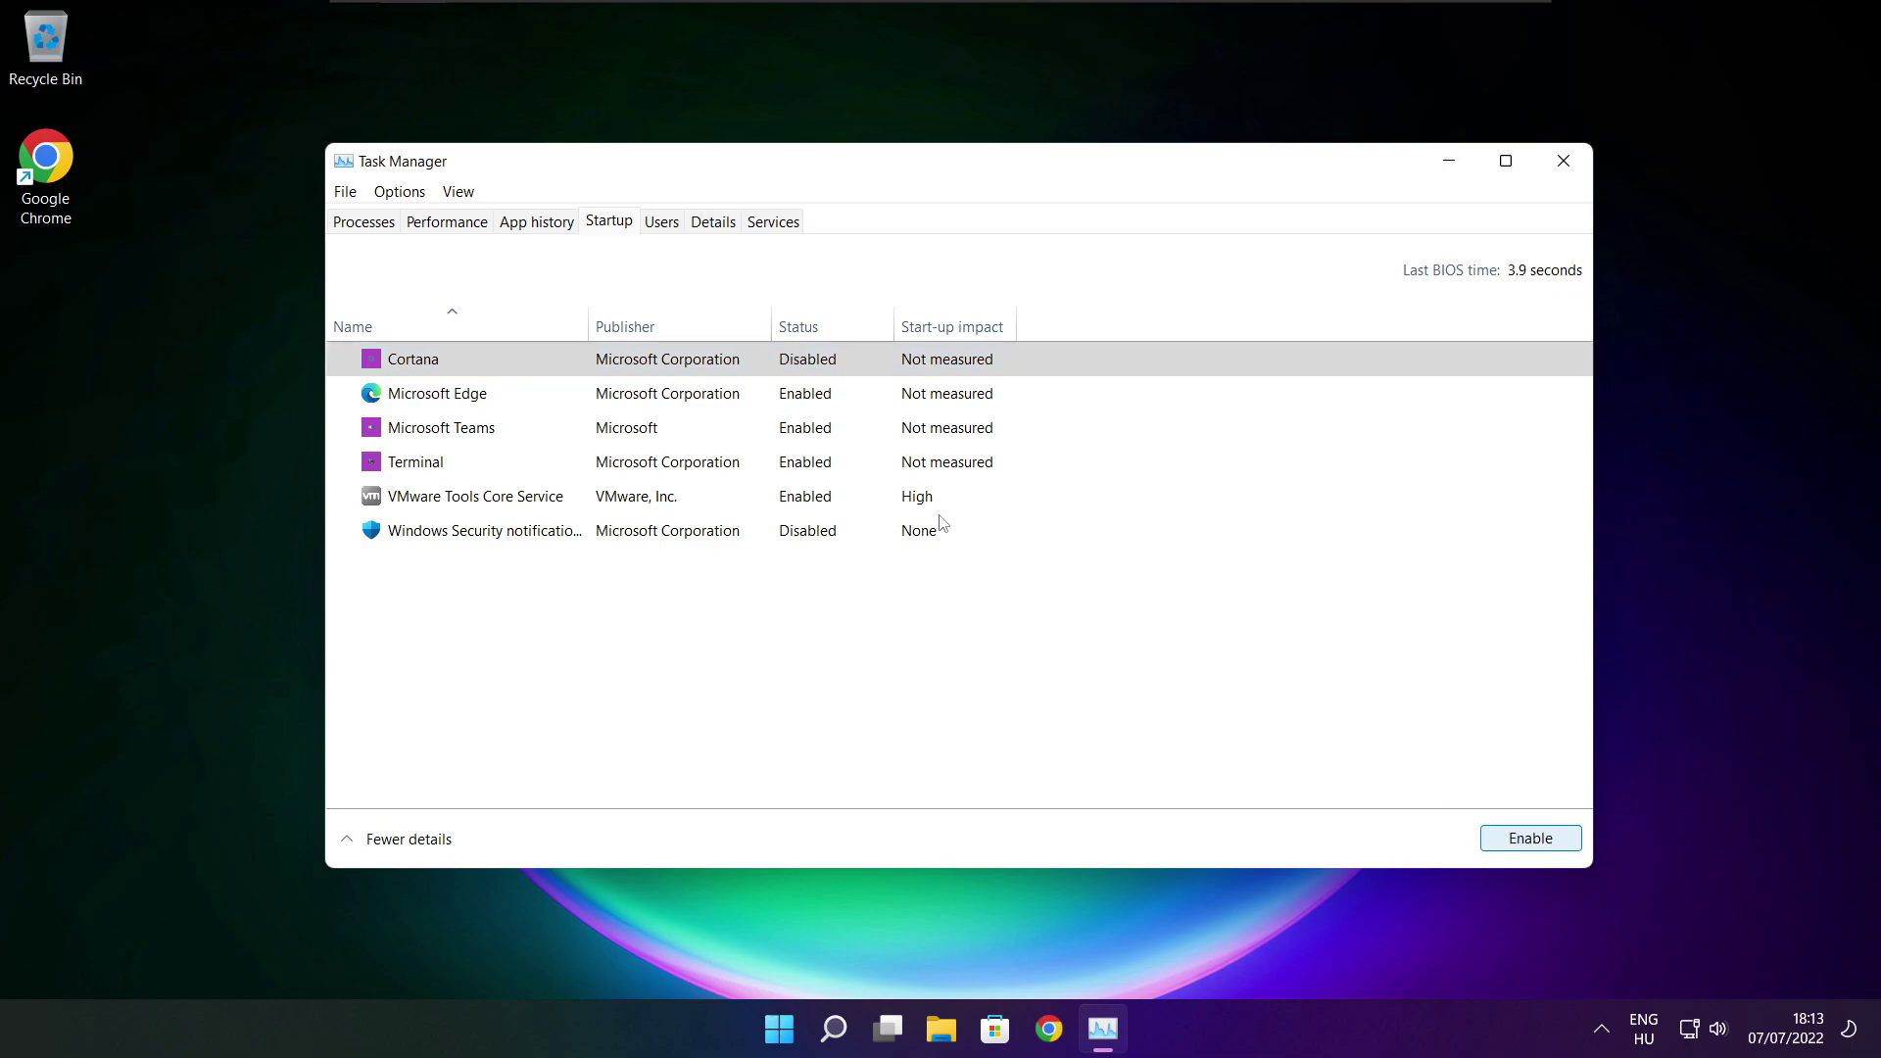
left_click(586, 403)
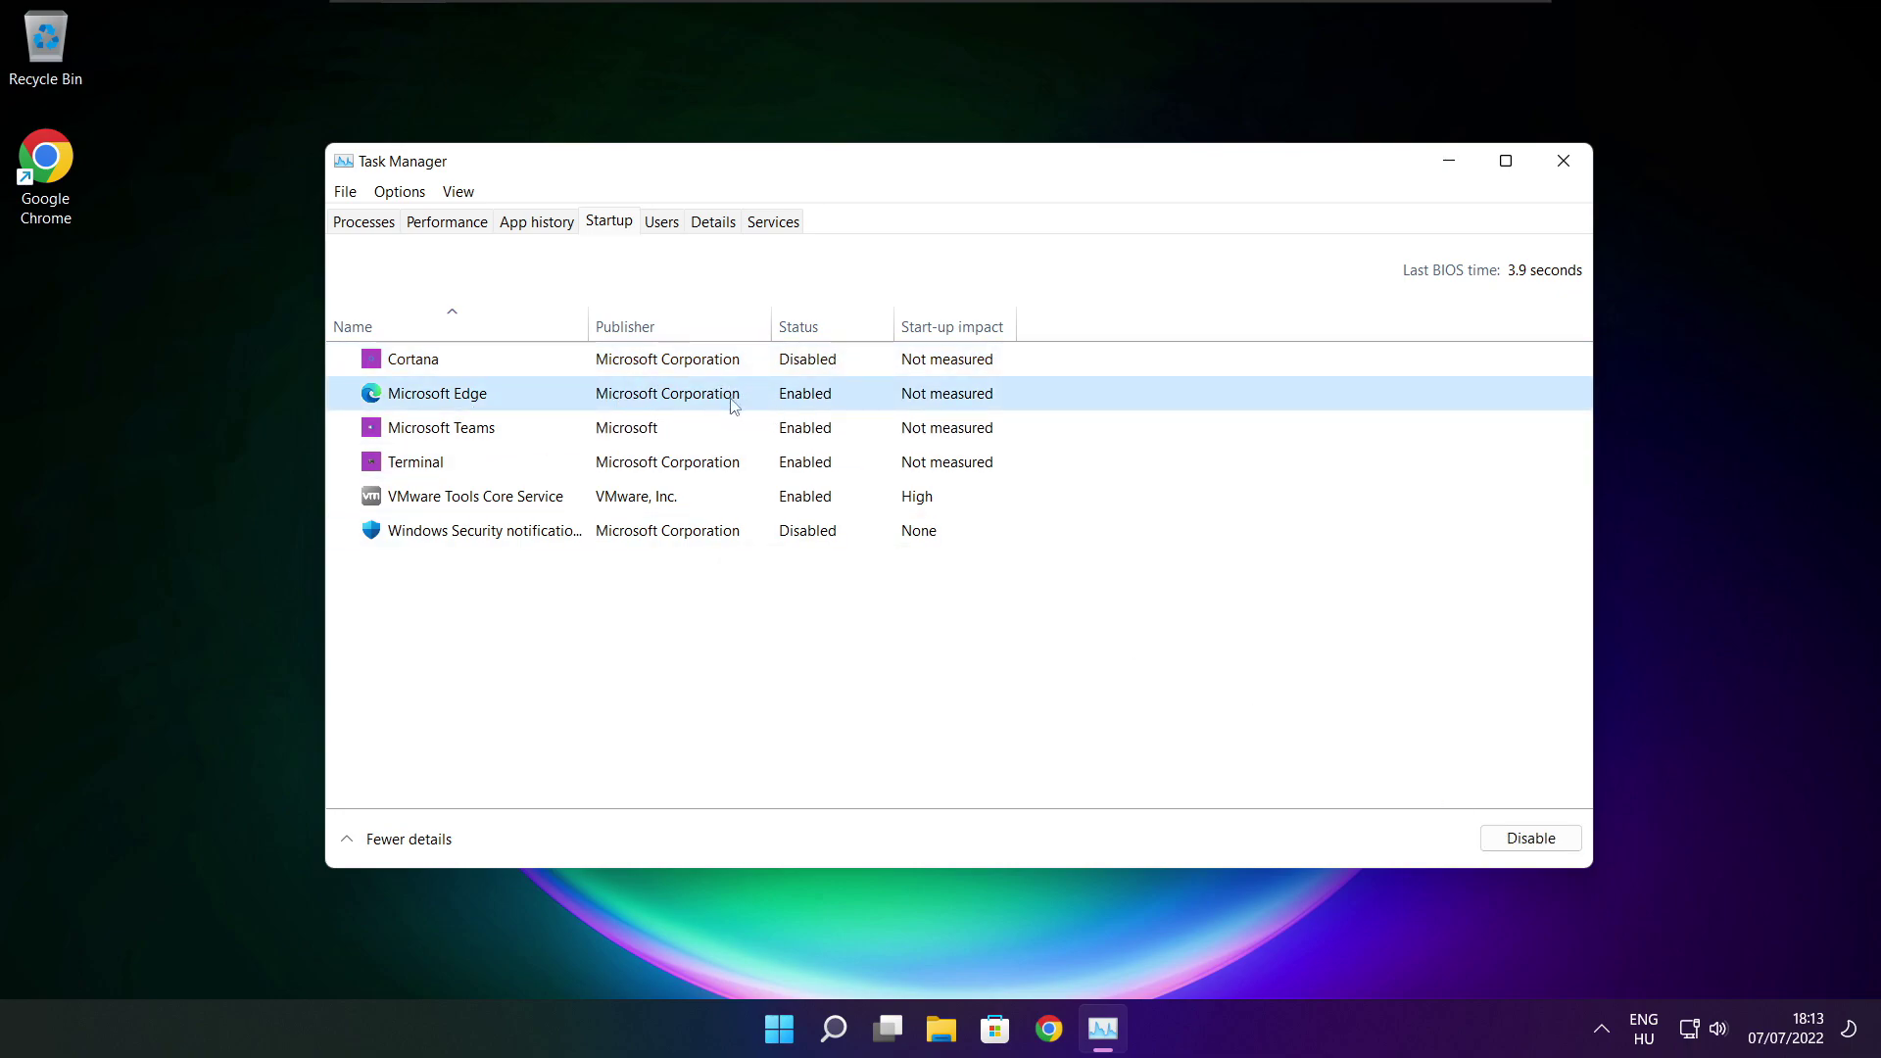
left_click(1530, 838)
left_click(828, 431)
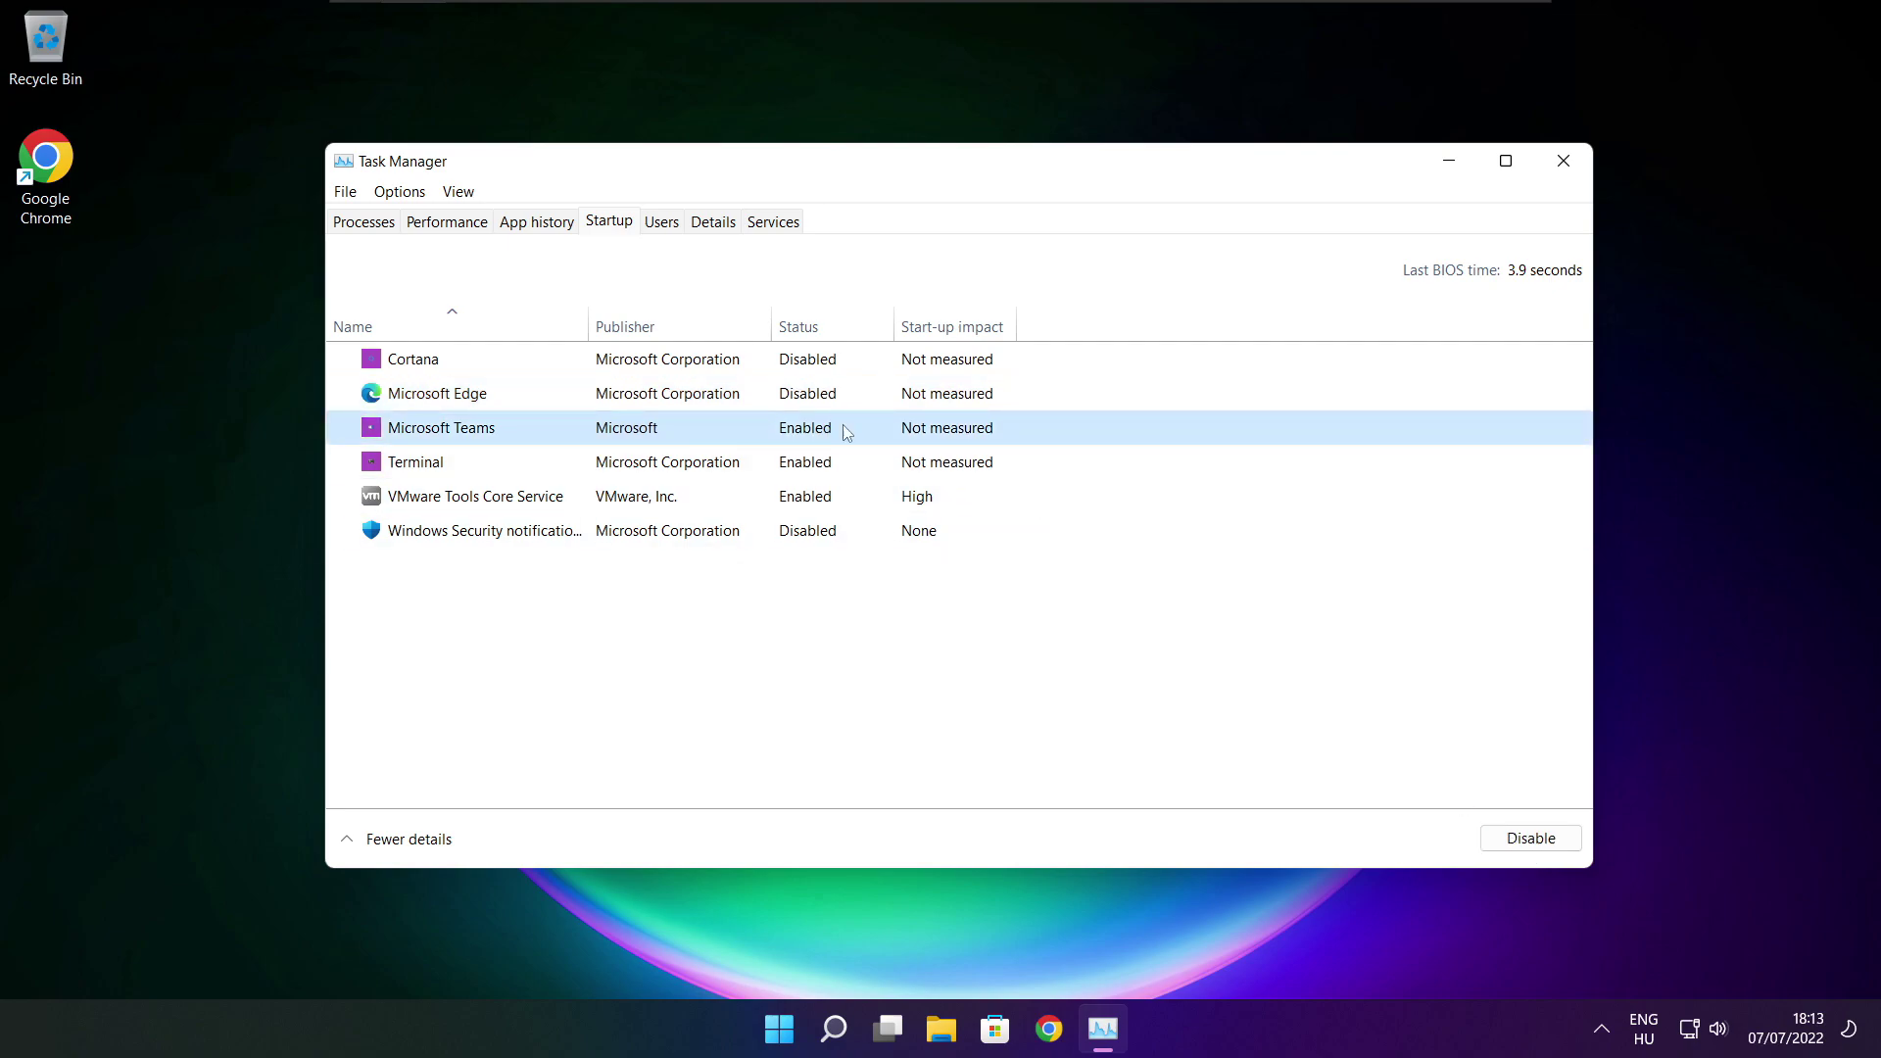
left_click(1558, 840)
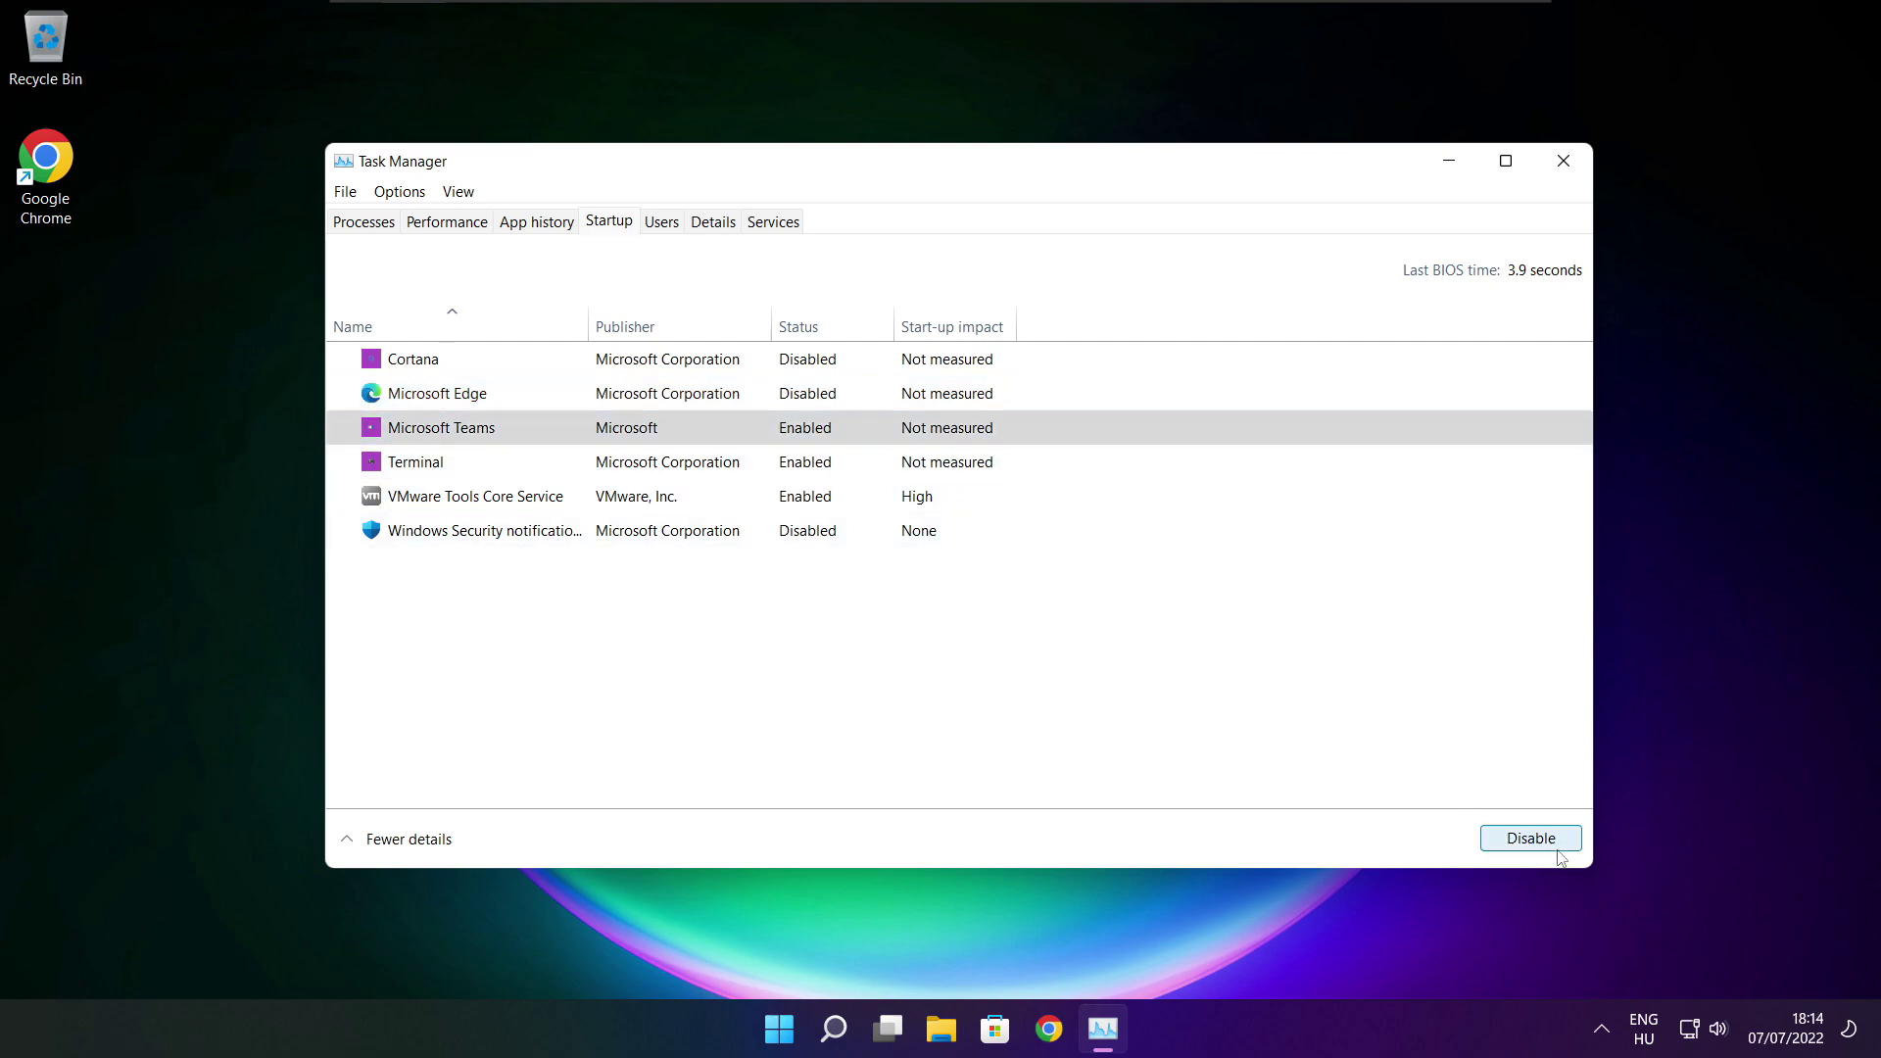
left_click(707, 471)
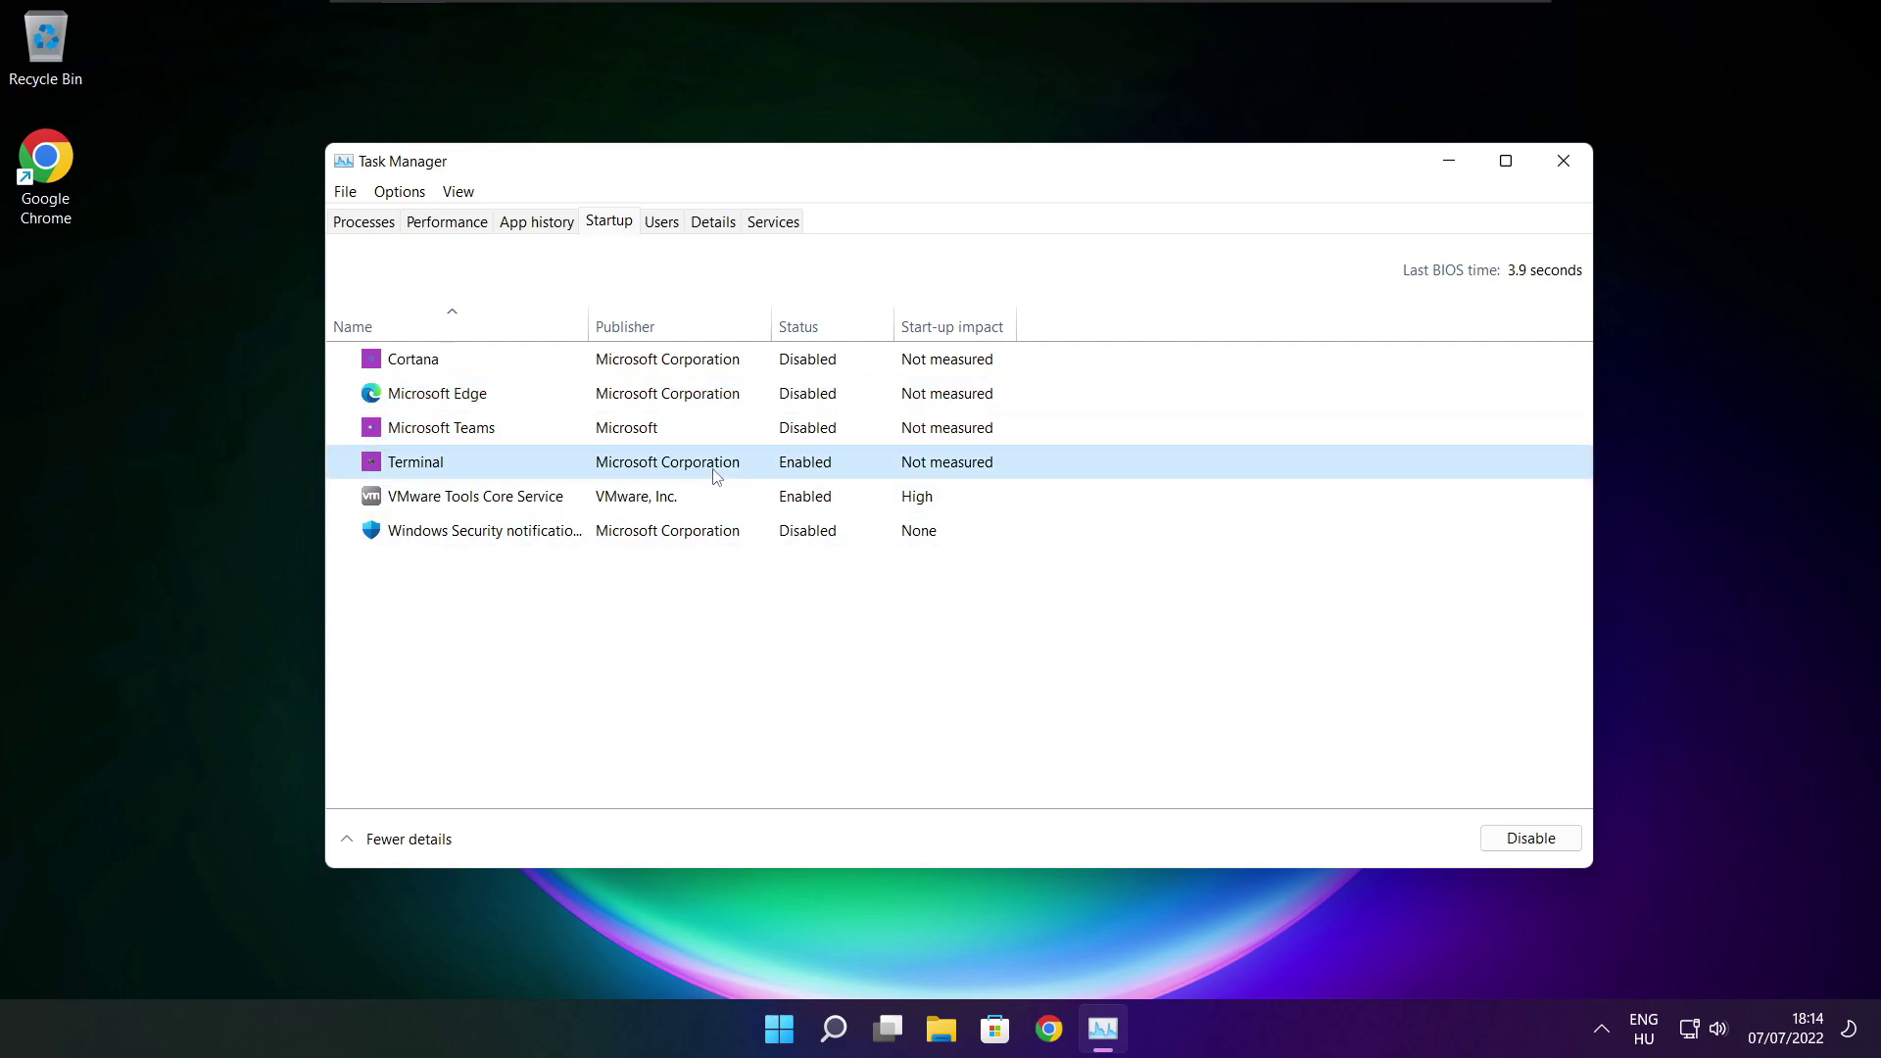
left_click(1558, 841)
left_click(799, 469)
left_click(1563, 170)
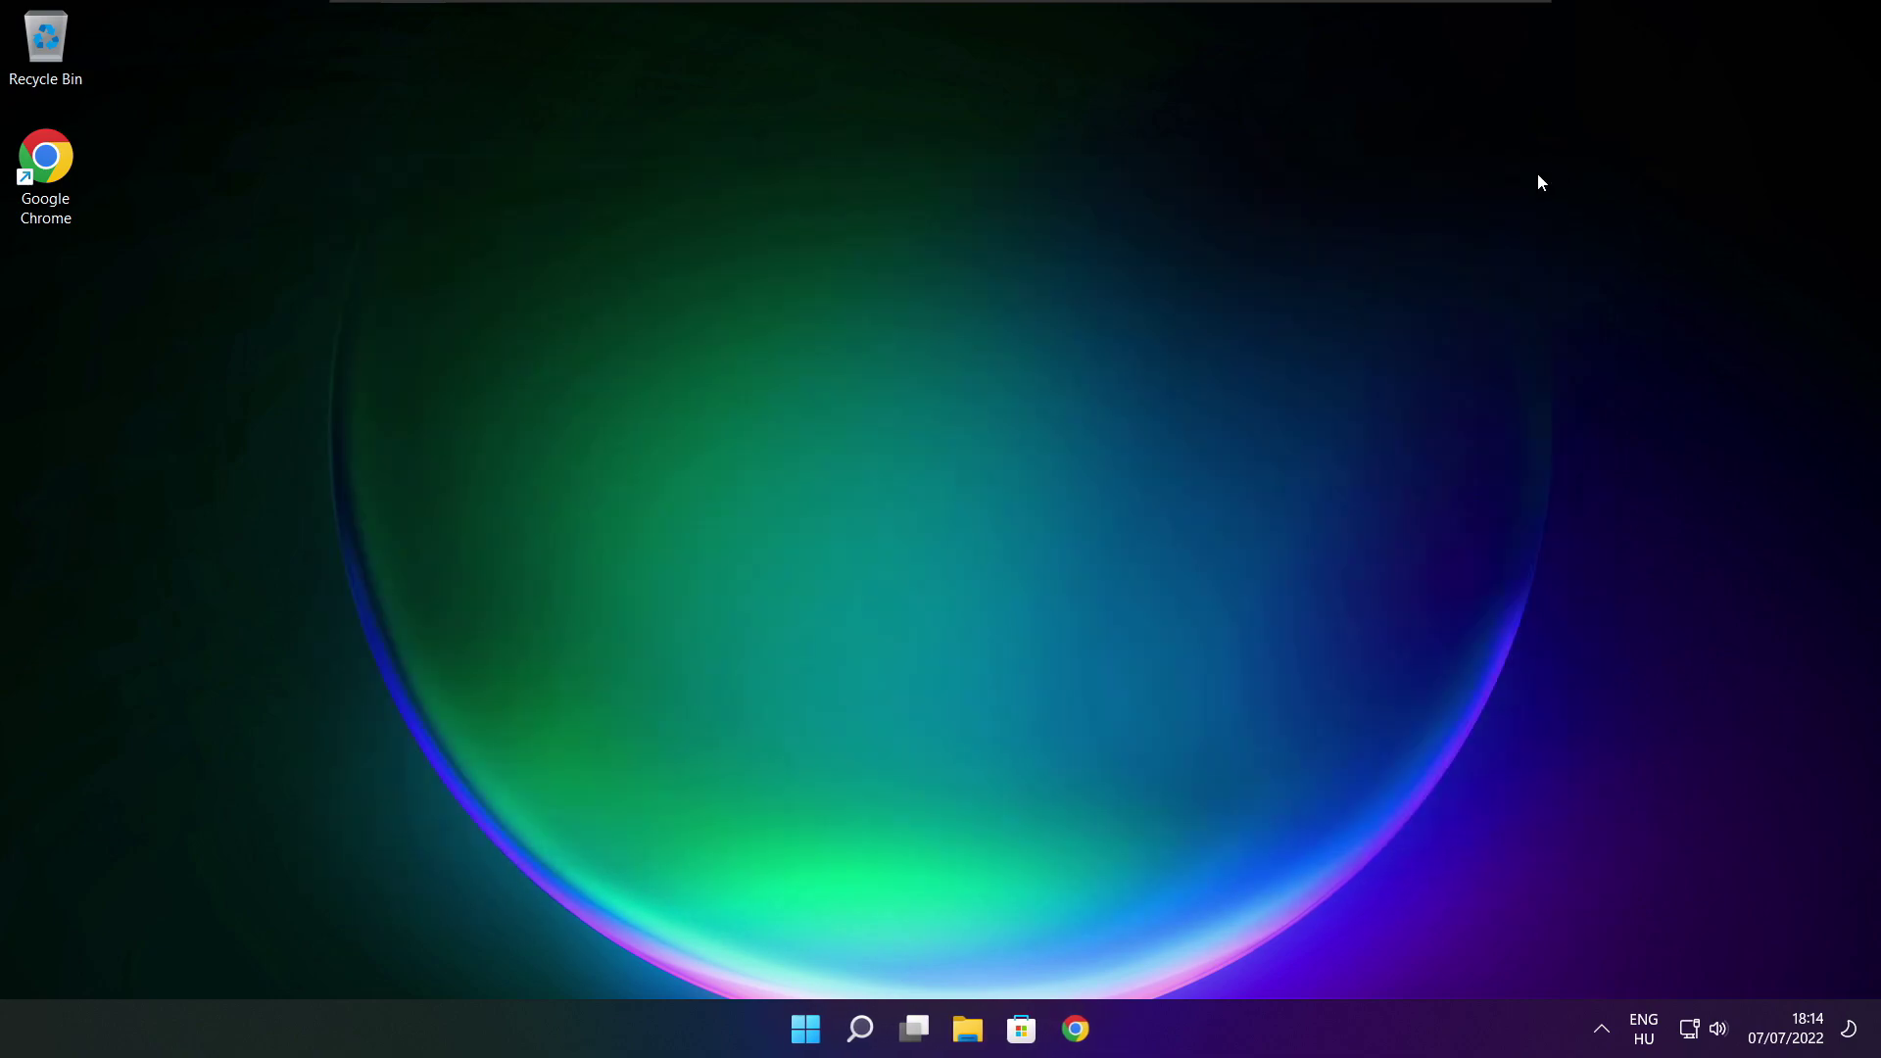
- Search for 'optimise' and open Defragment and Optimise Drives
left_click(862, 1041)
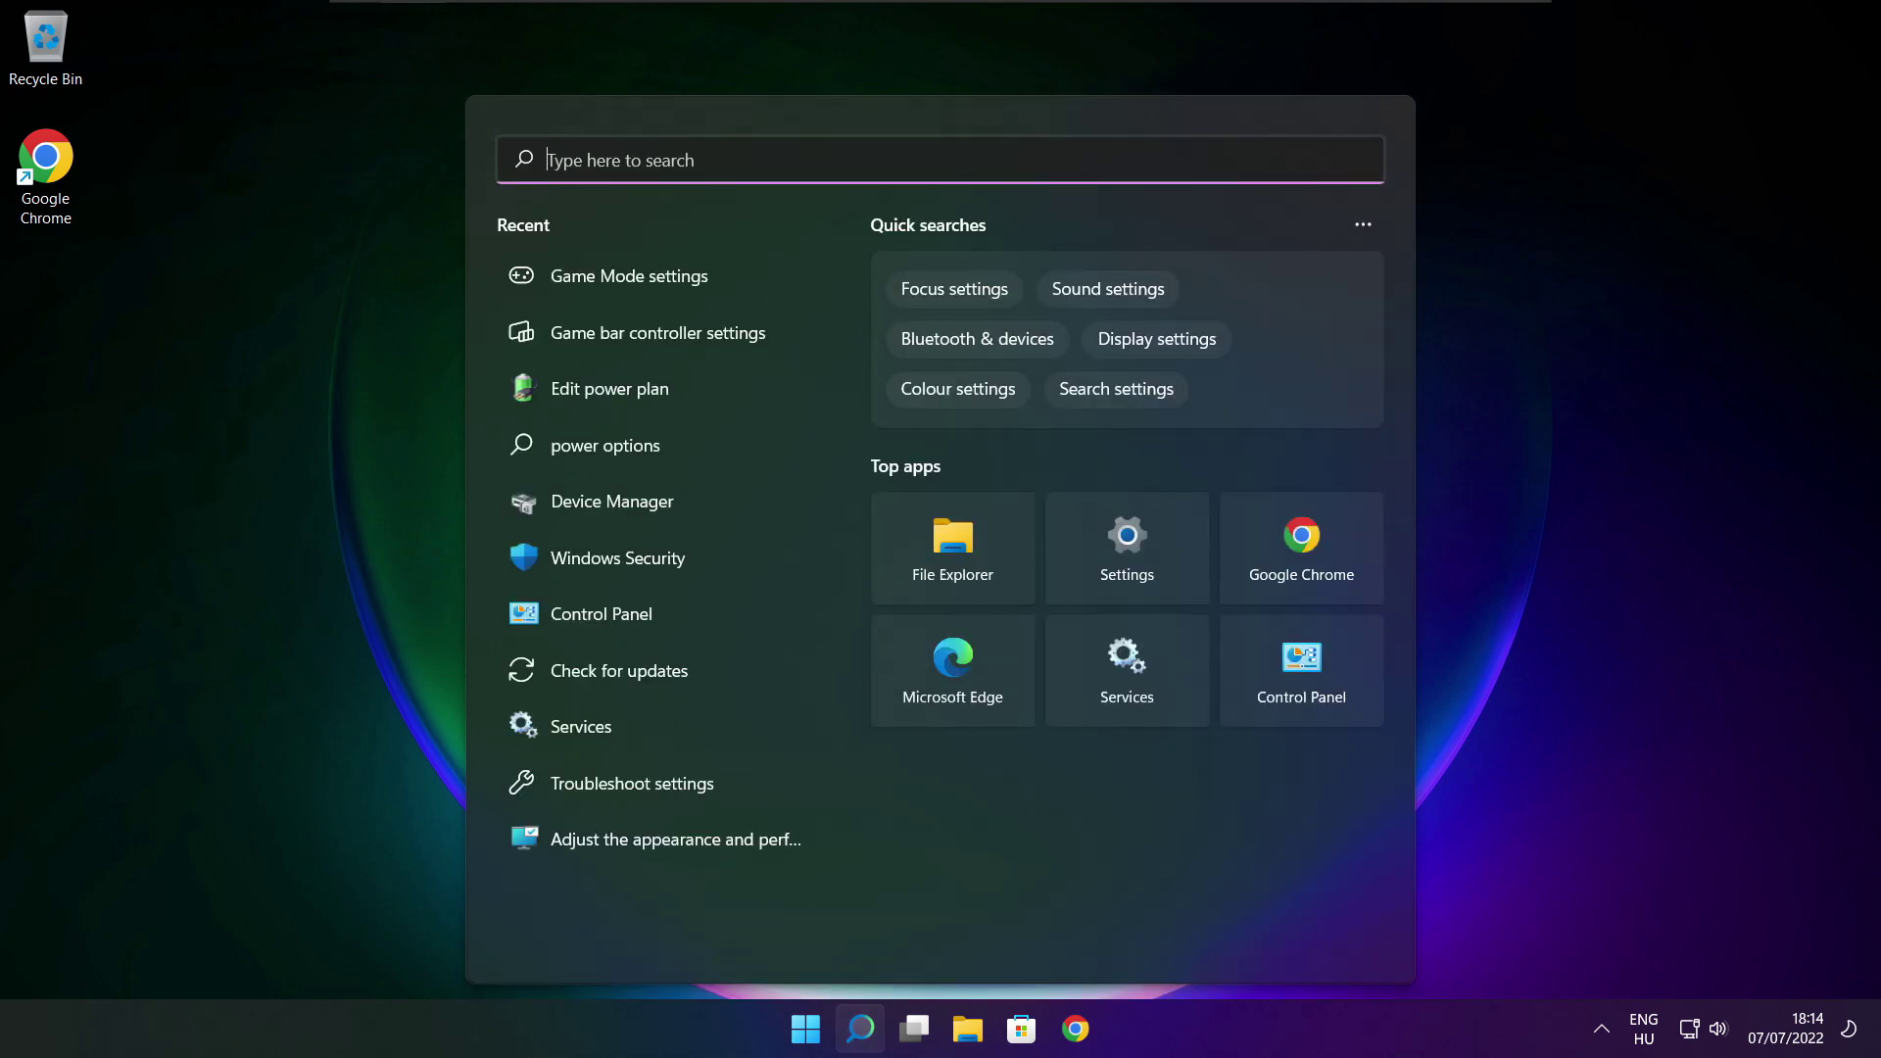
type("optimi")
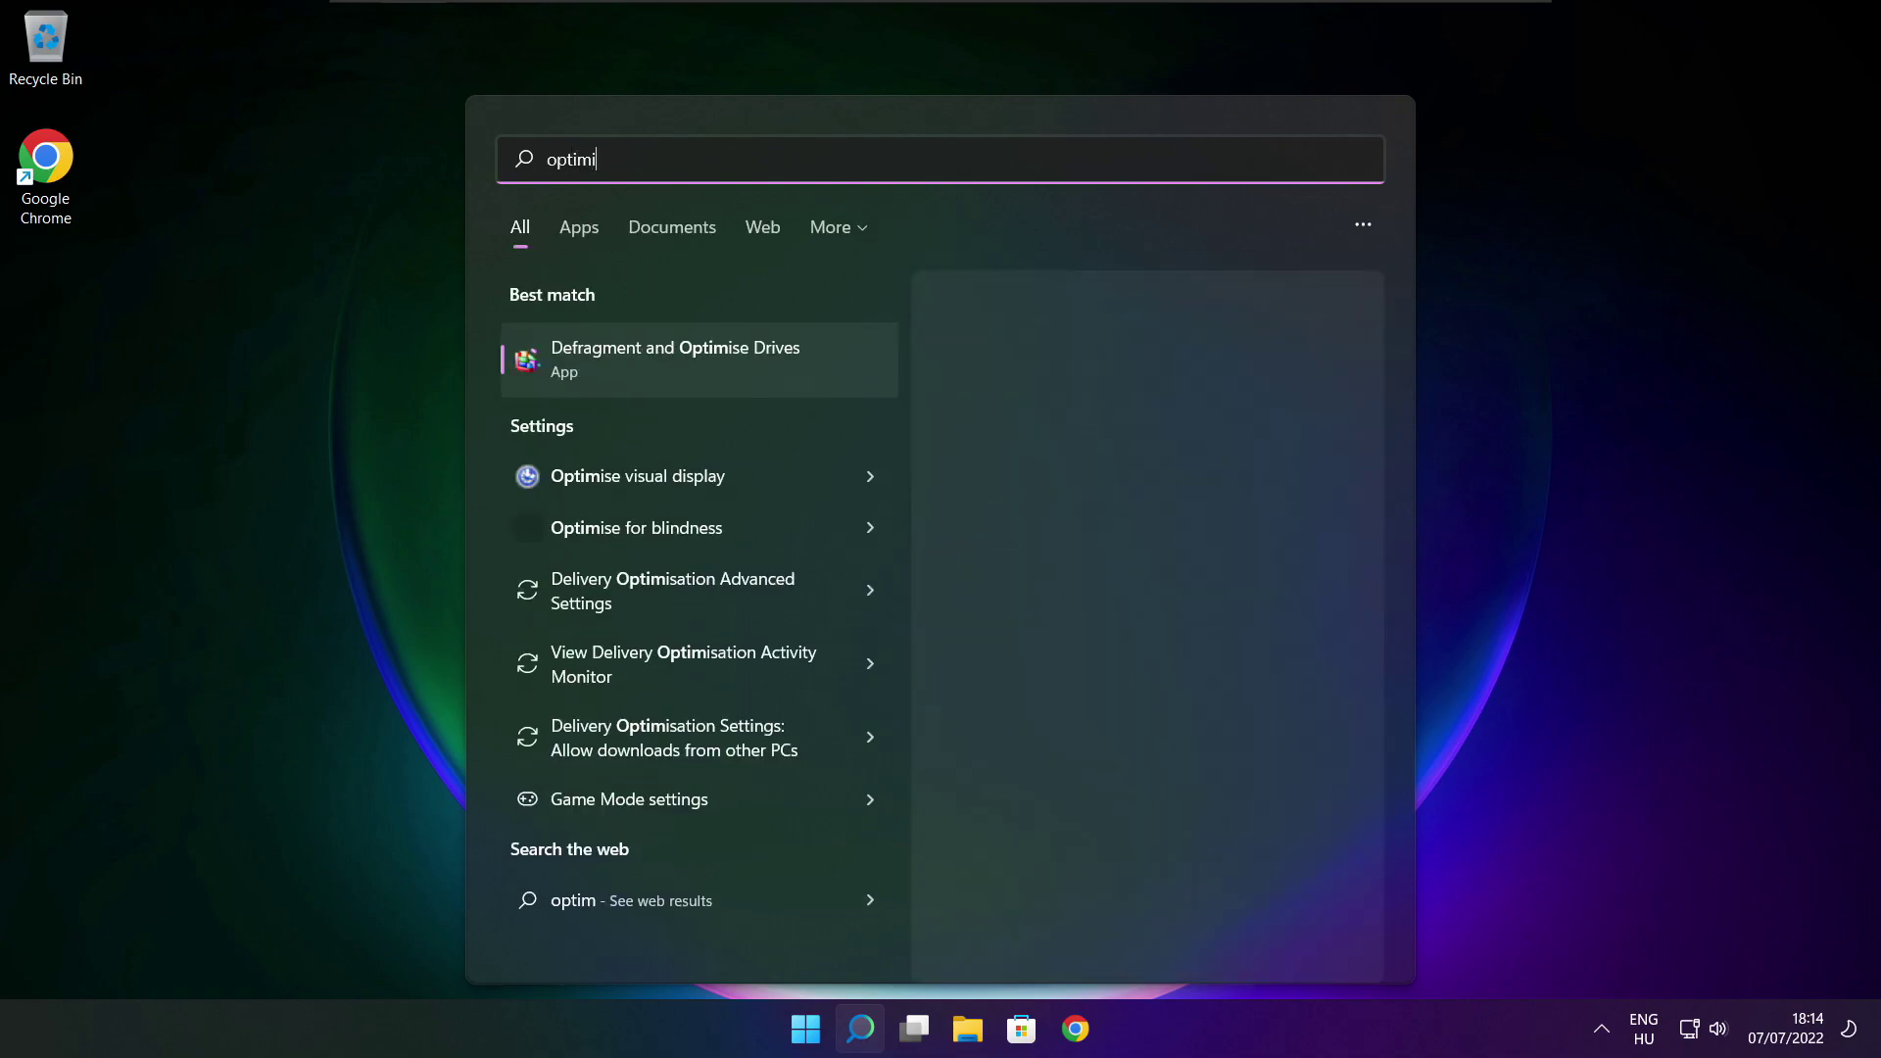
type("se")
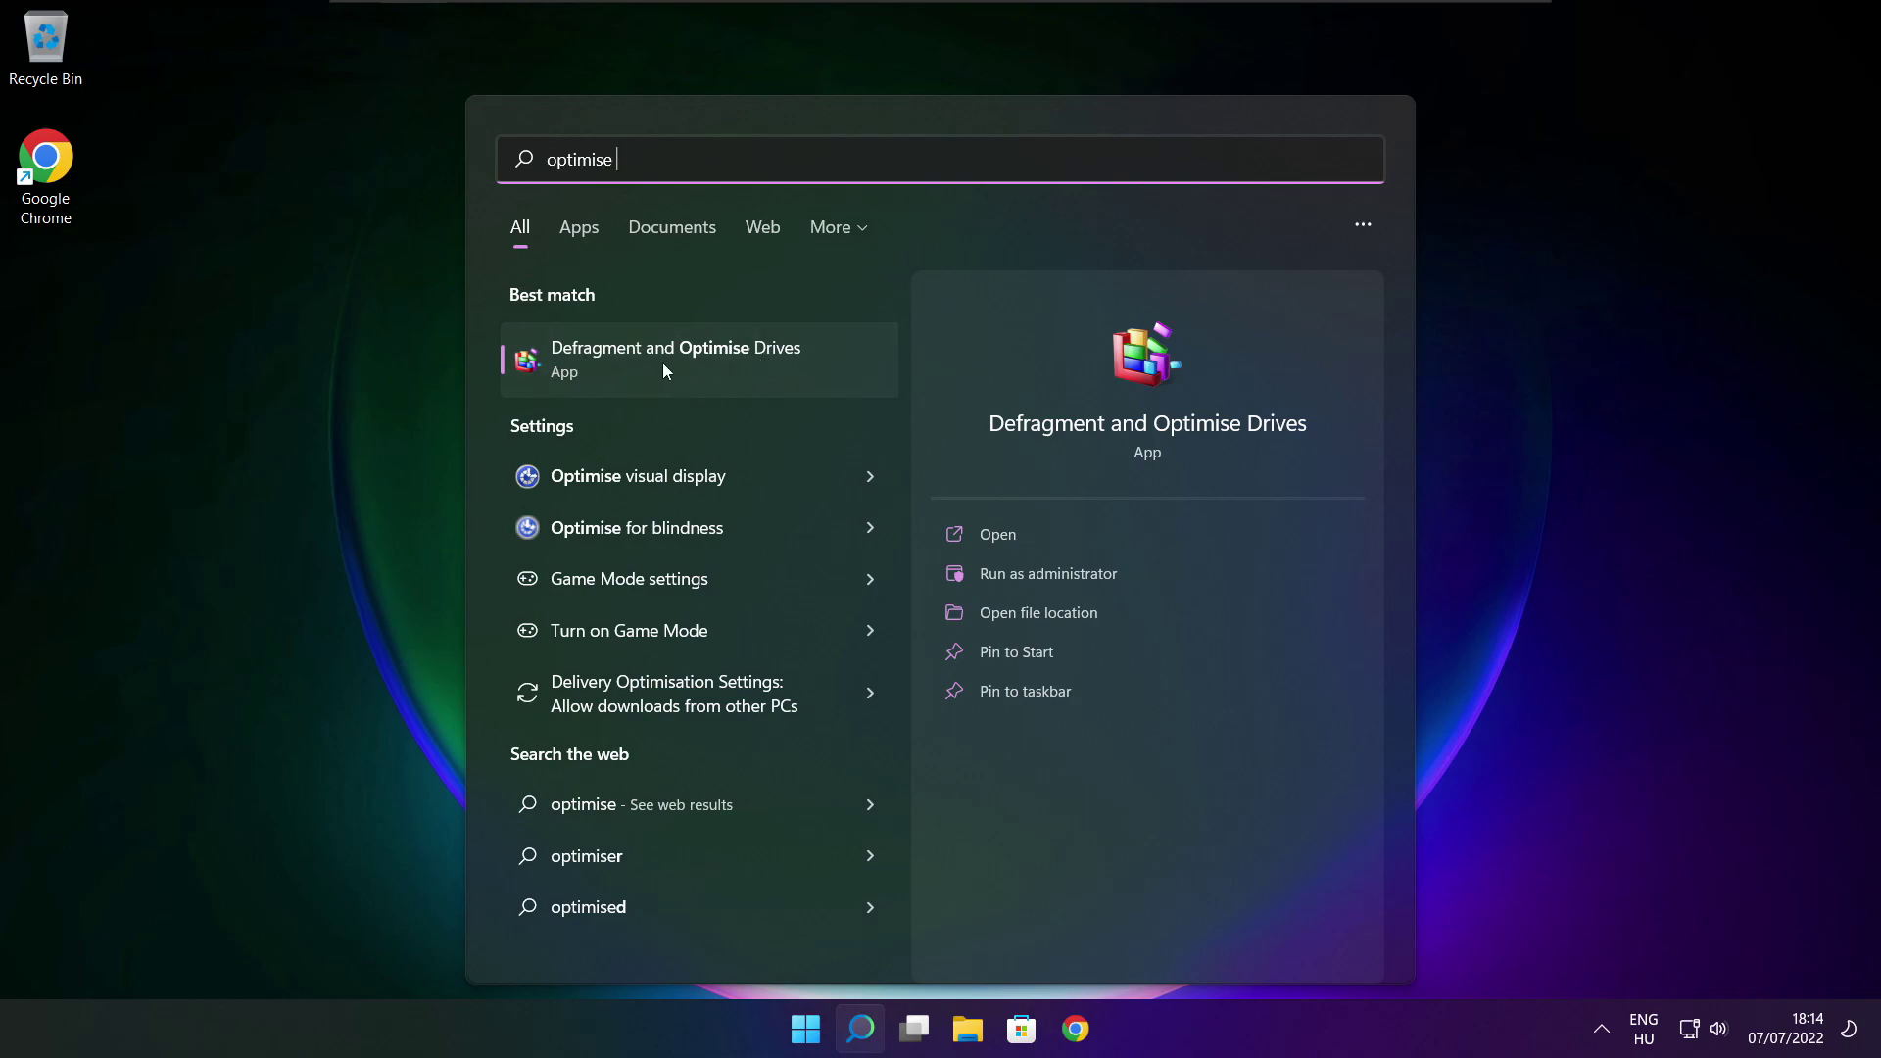
left_click(721, 360)
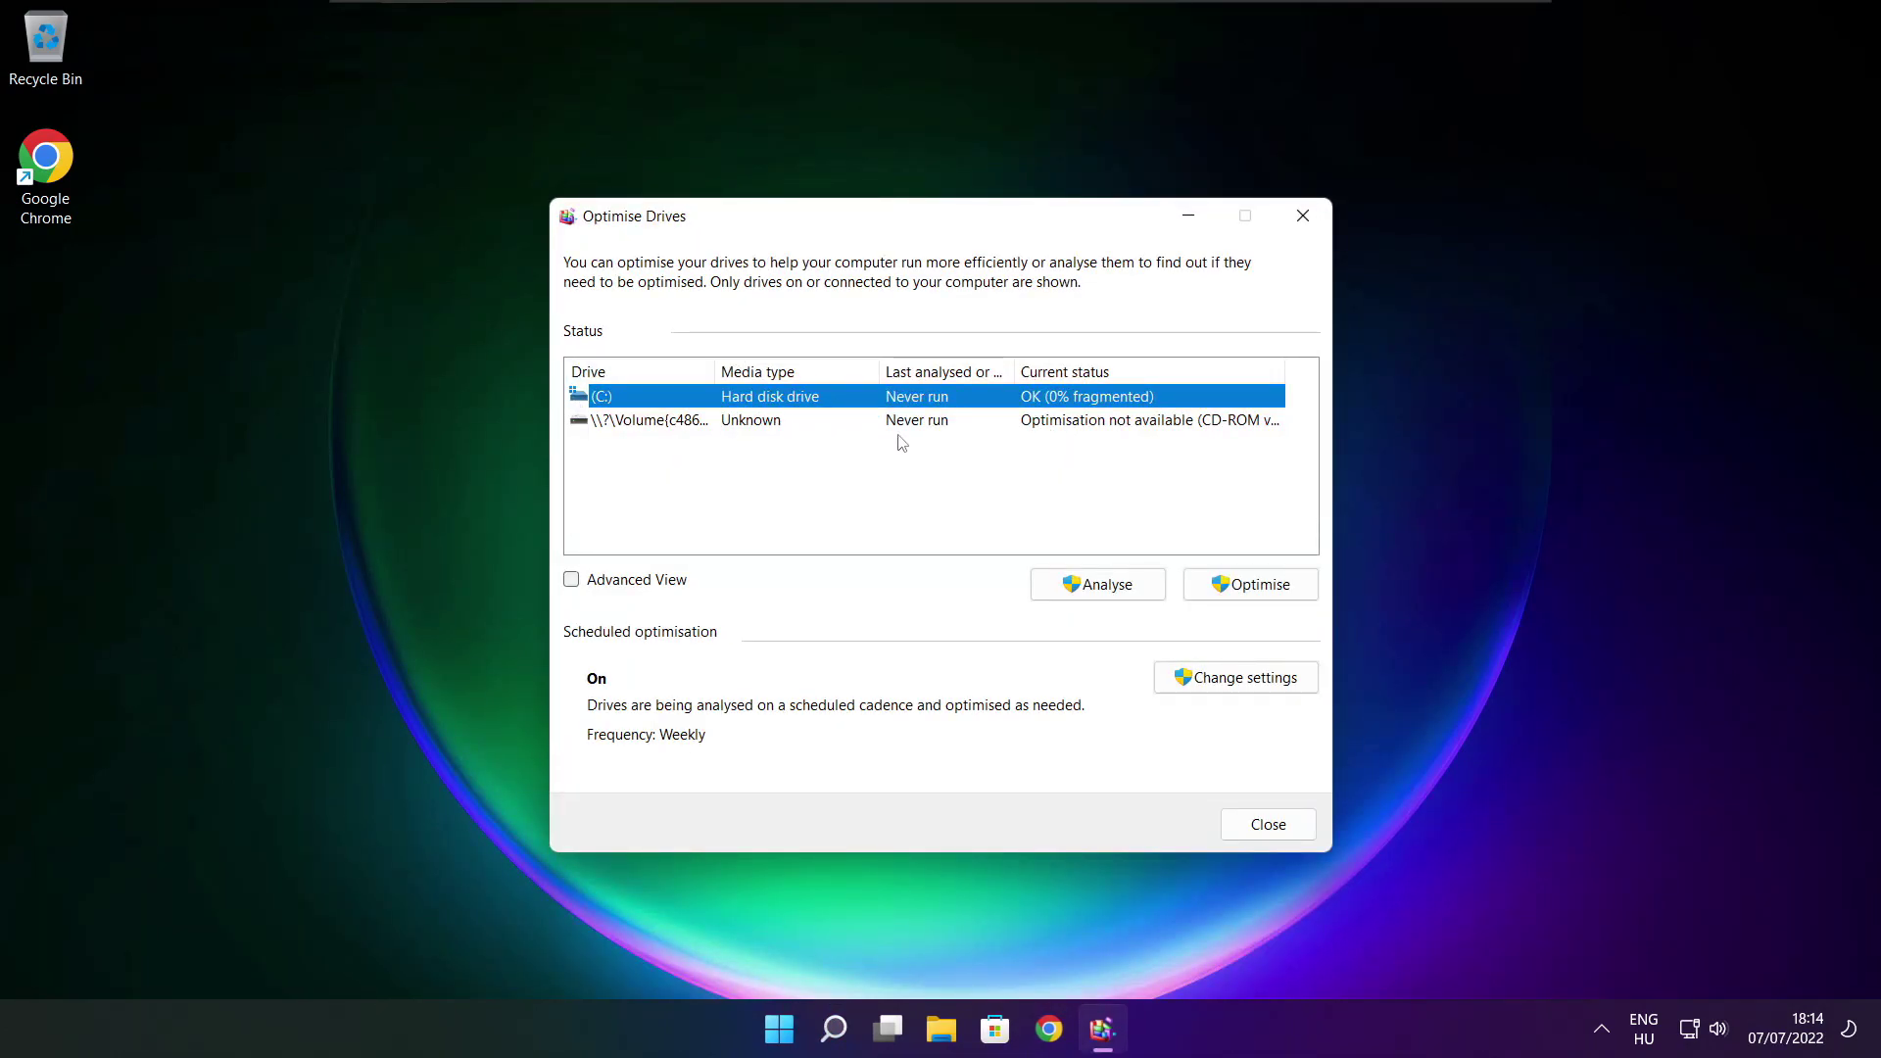
- Analyse drive C: (9% fragmented), start optimising it, and close the window
left_click(1083, 585)
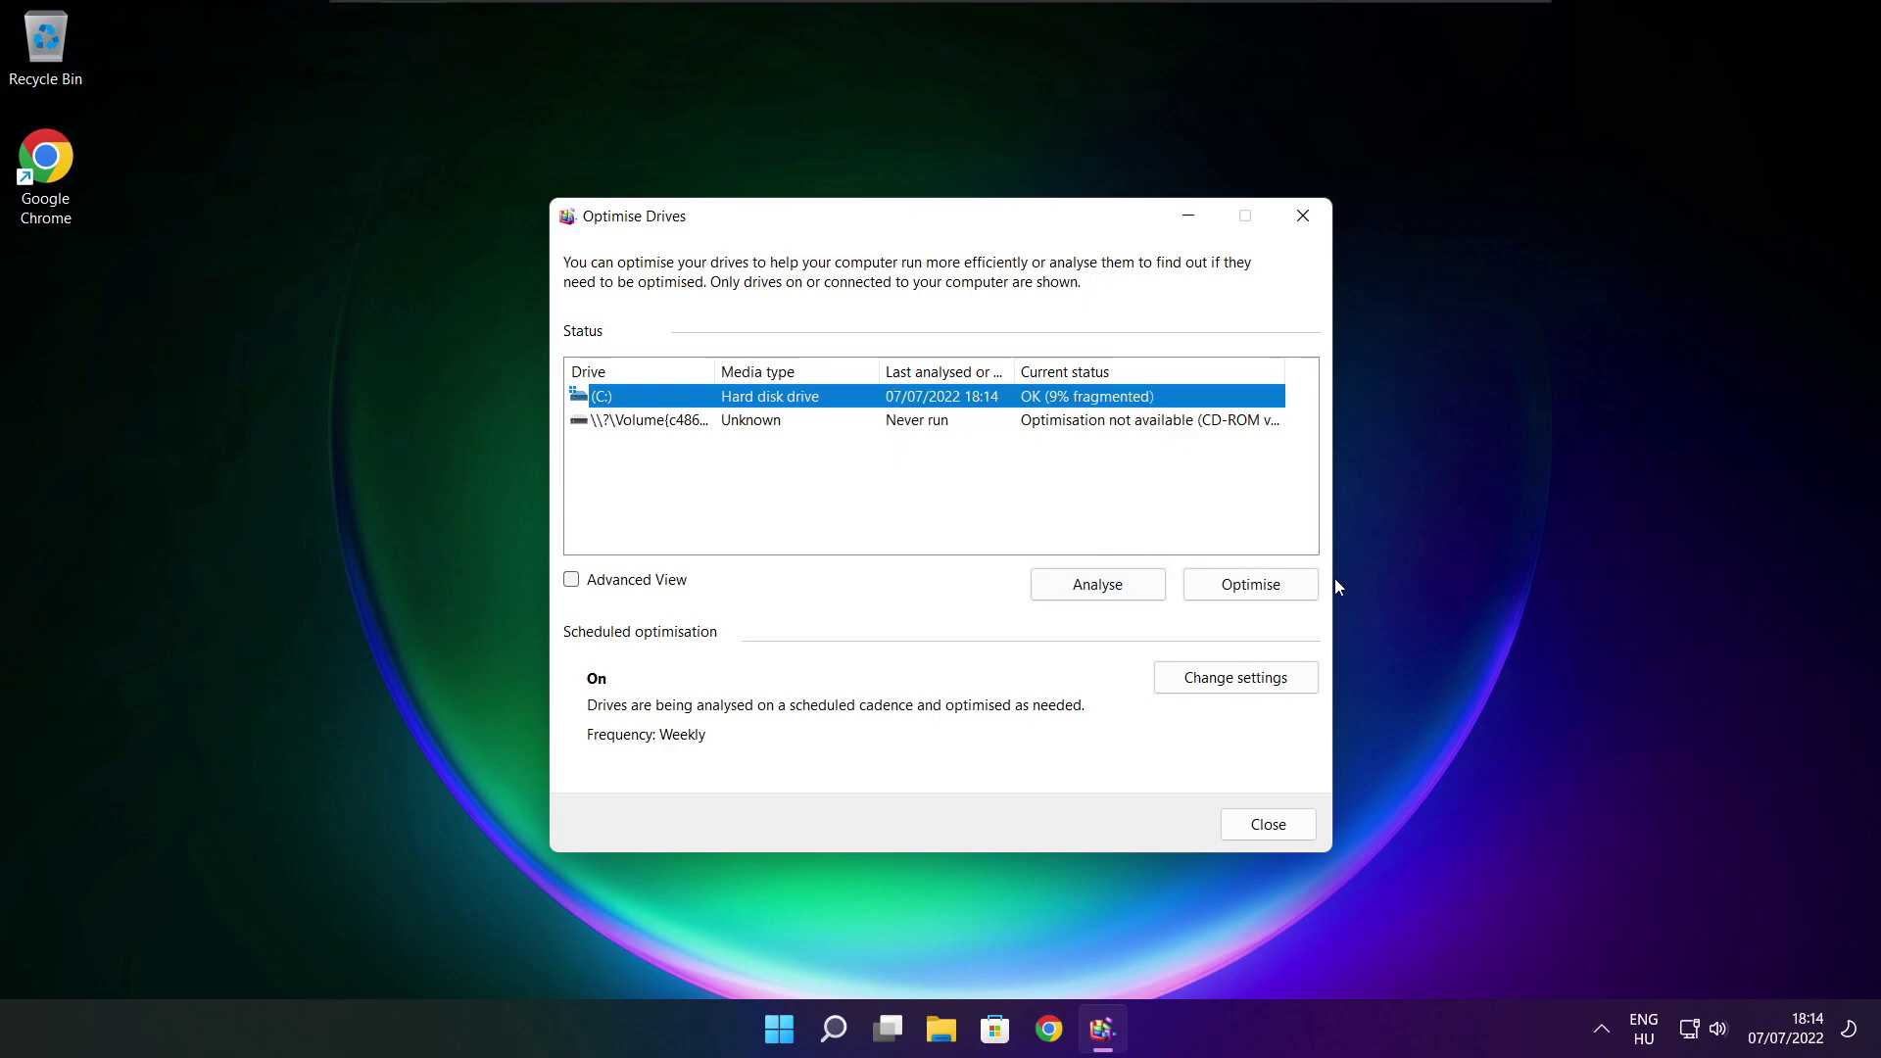
left_click(1261, 594)
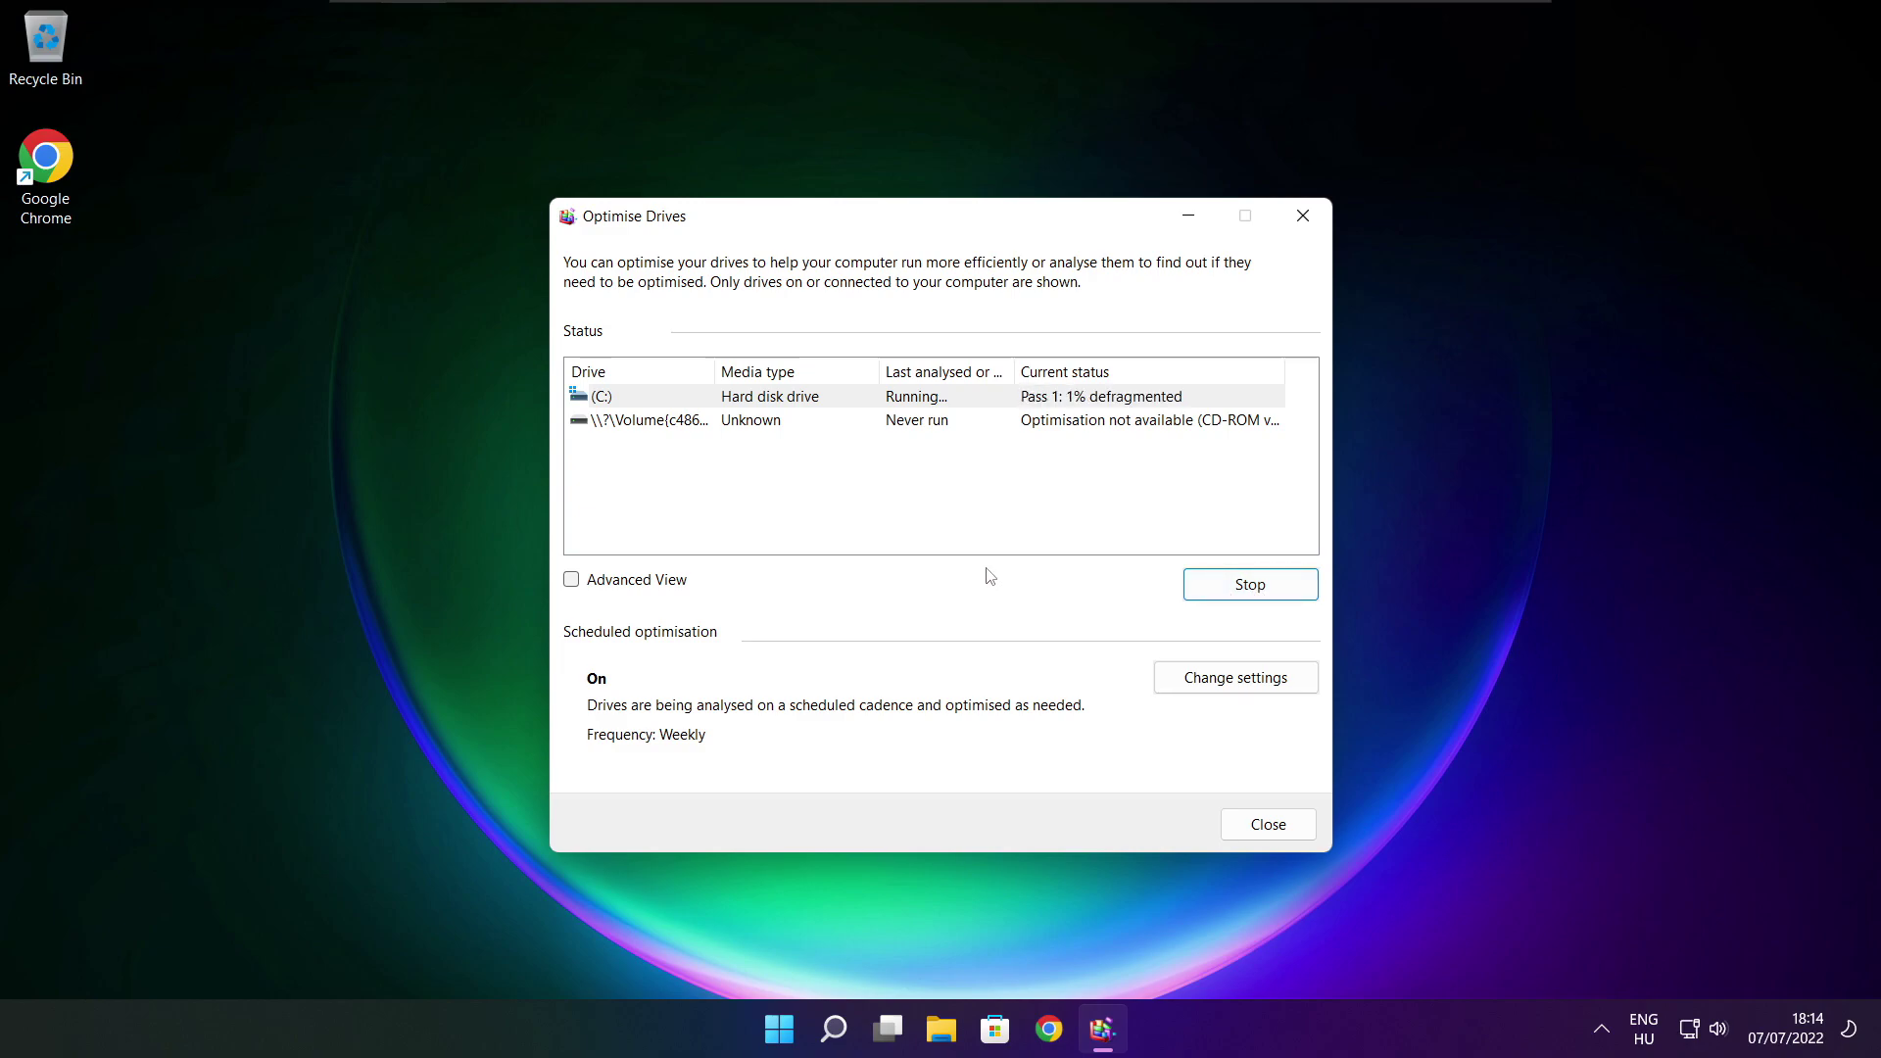
key("alt+F4")
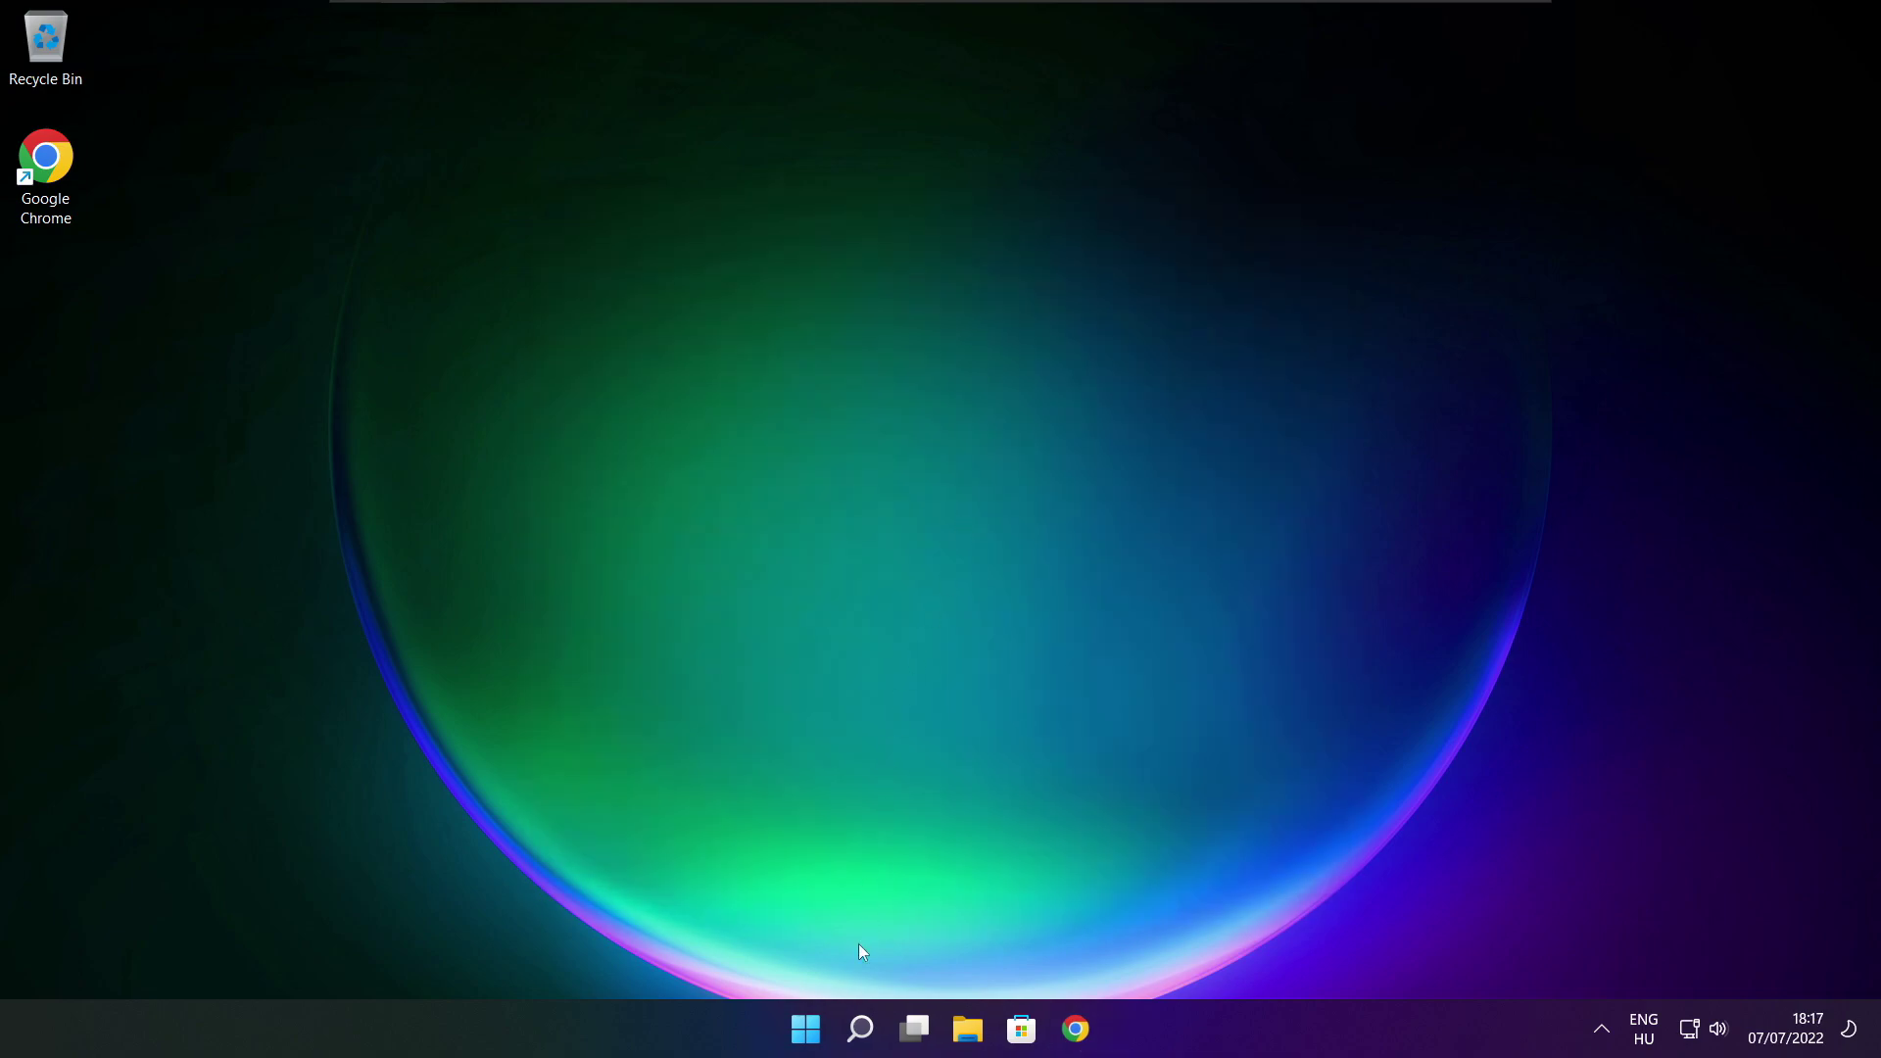
- Run a fresh Windows Update check, now showing last checked 18:18, then close Settings
left_click(861, 1028)
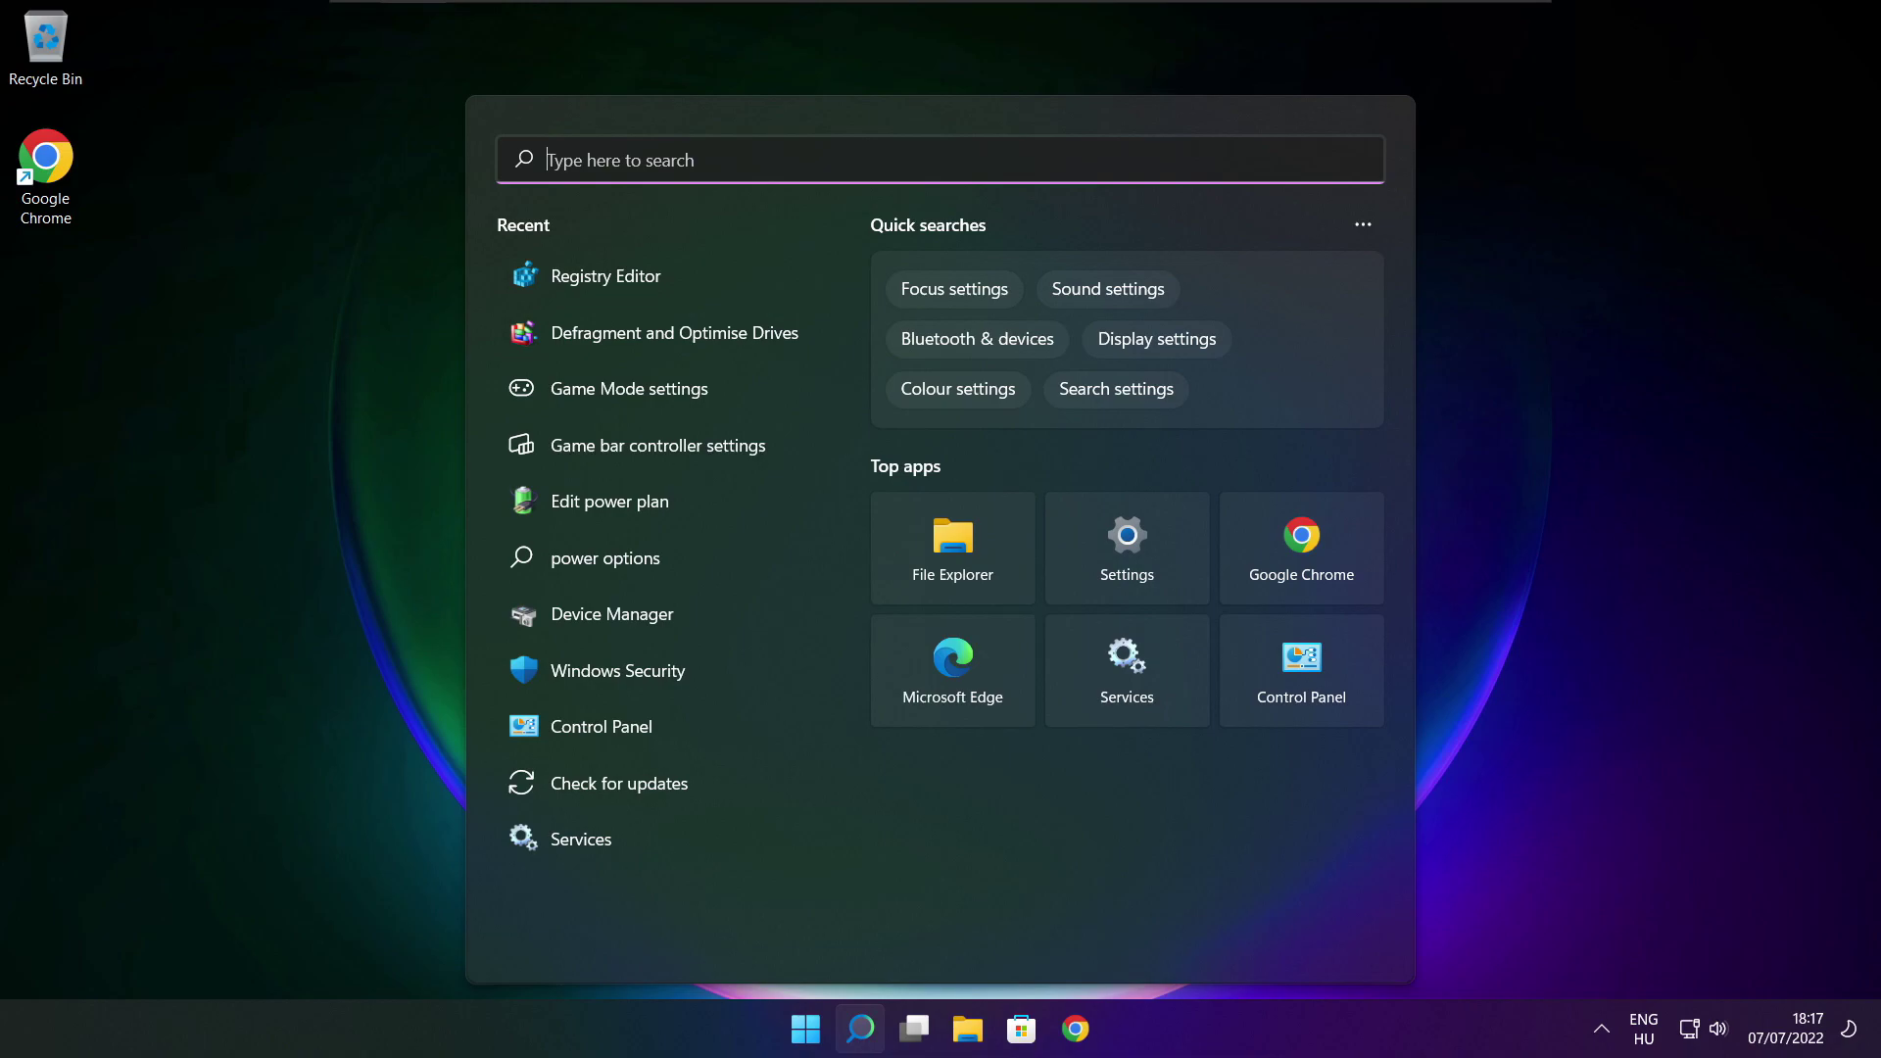
type("updates")
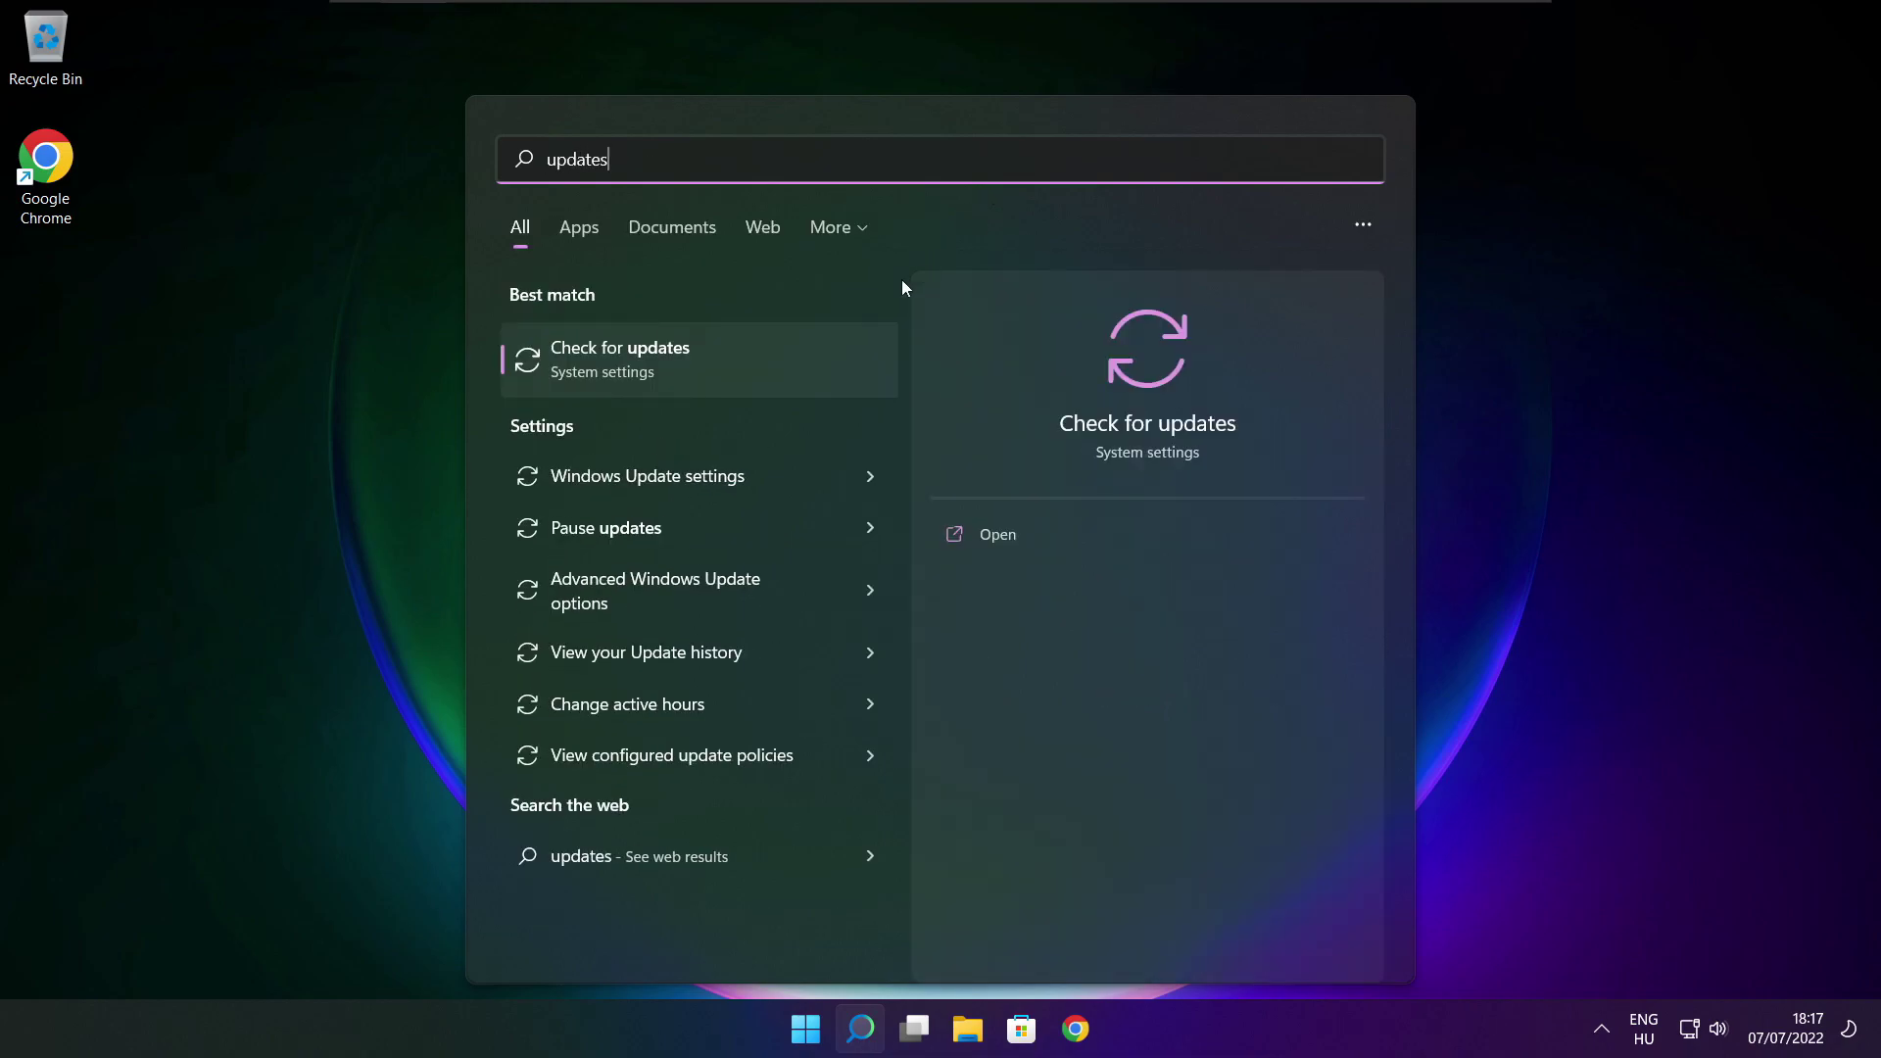
left_click(685, 366)
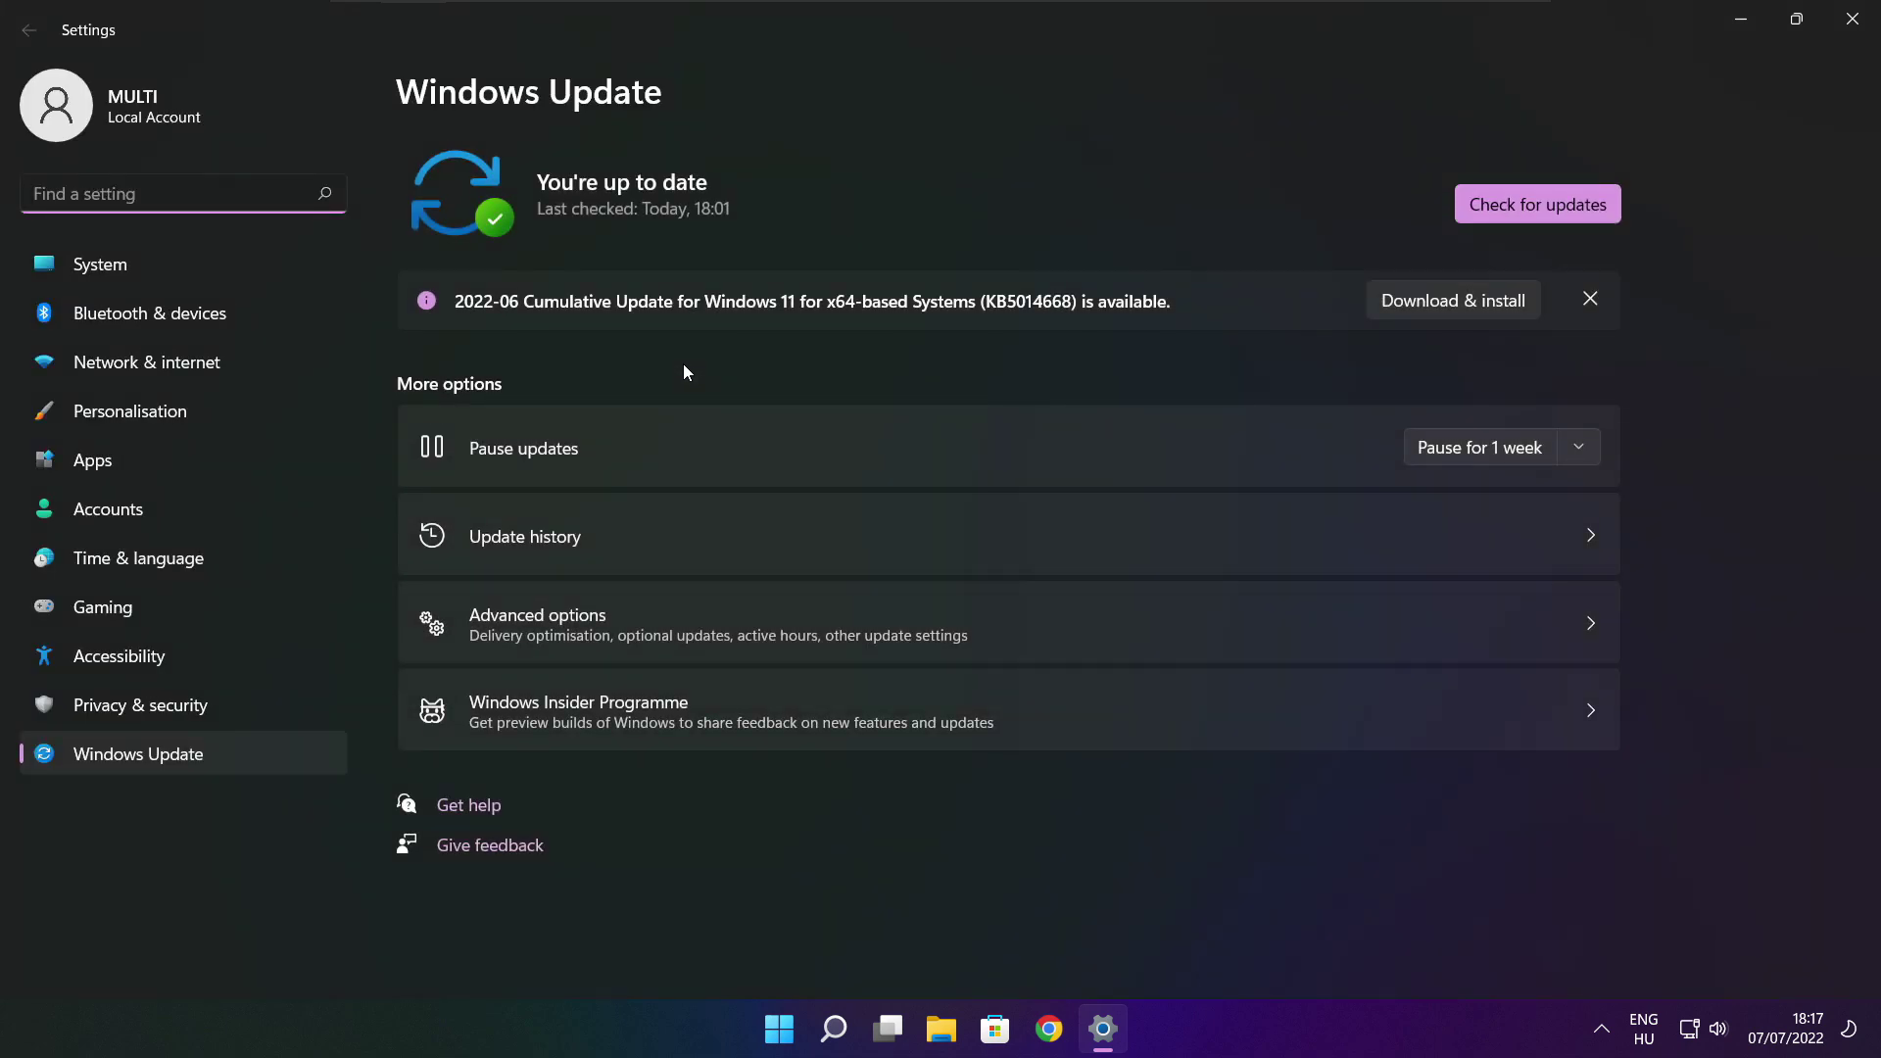
left_click(1539, 207)
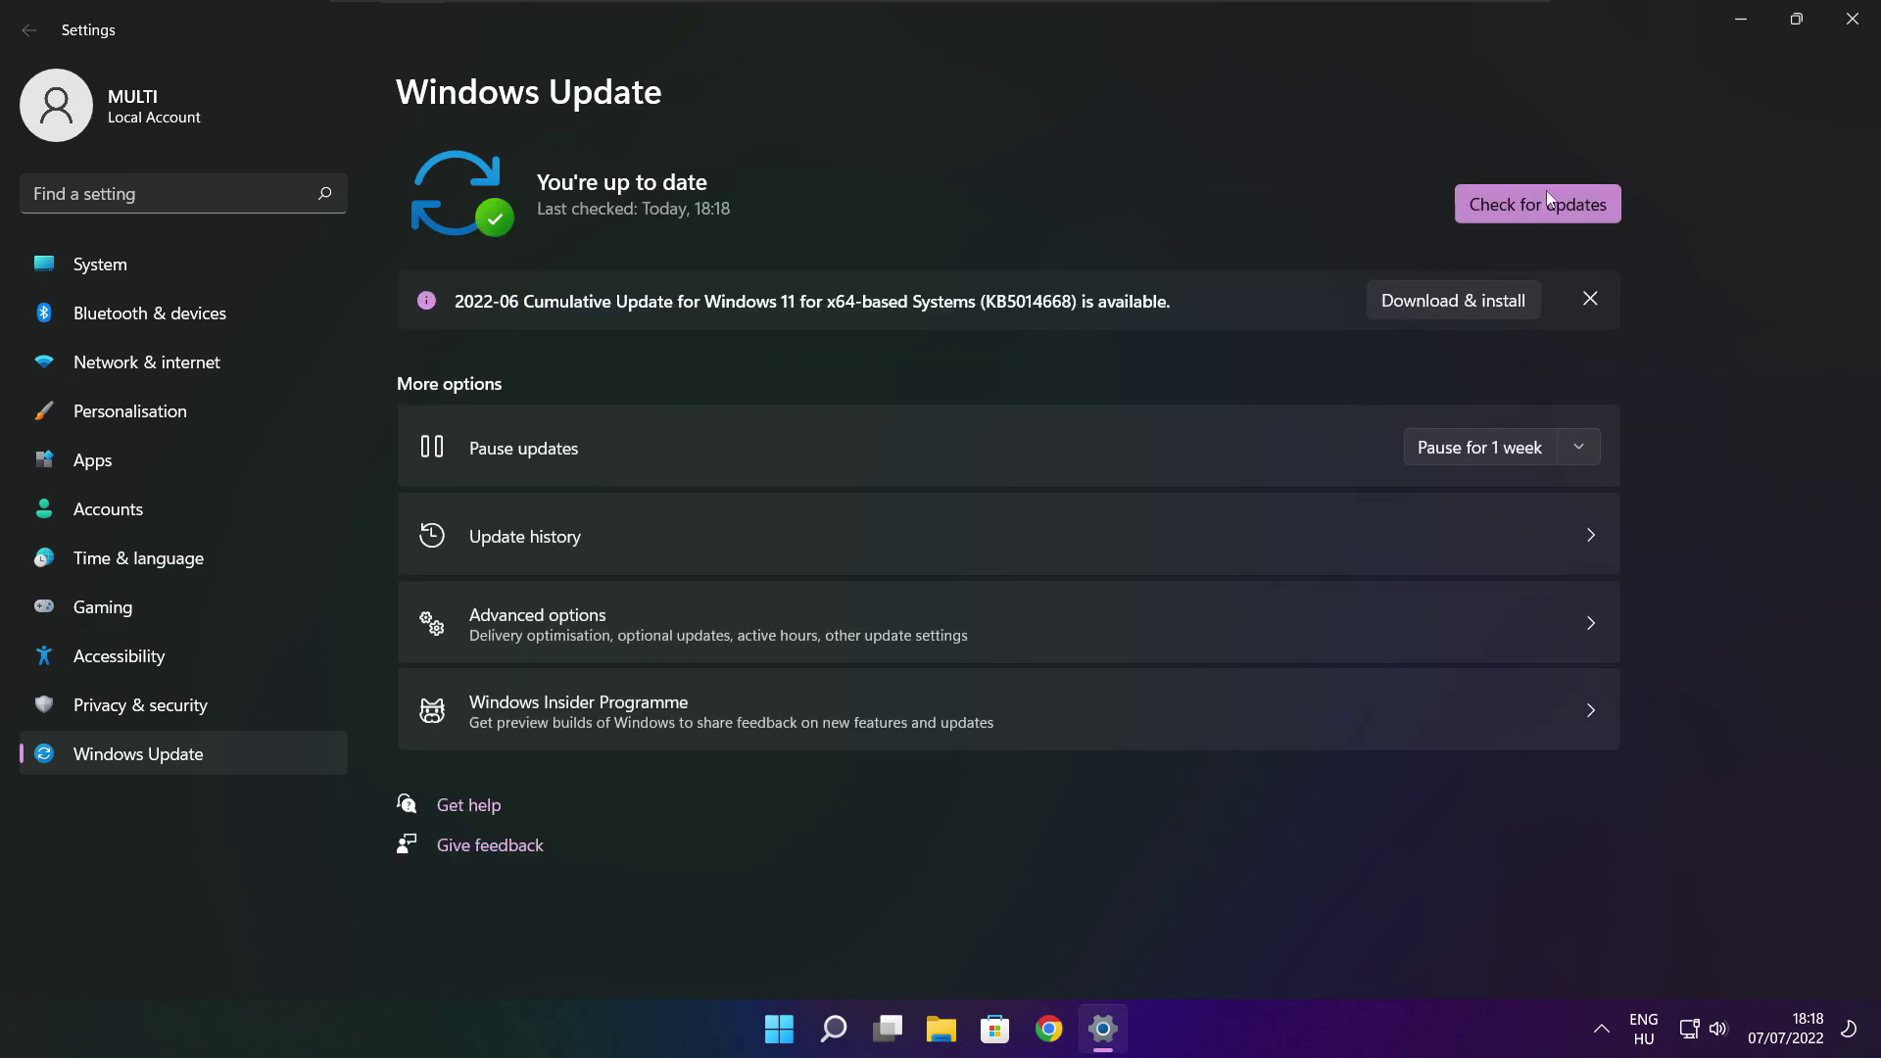
left_click(1851, 22)
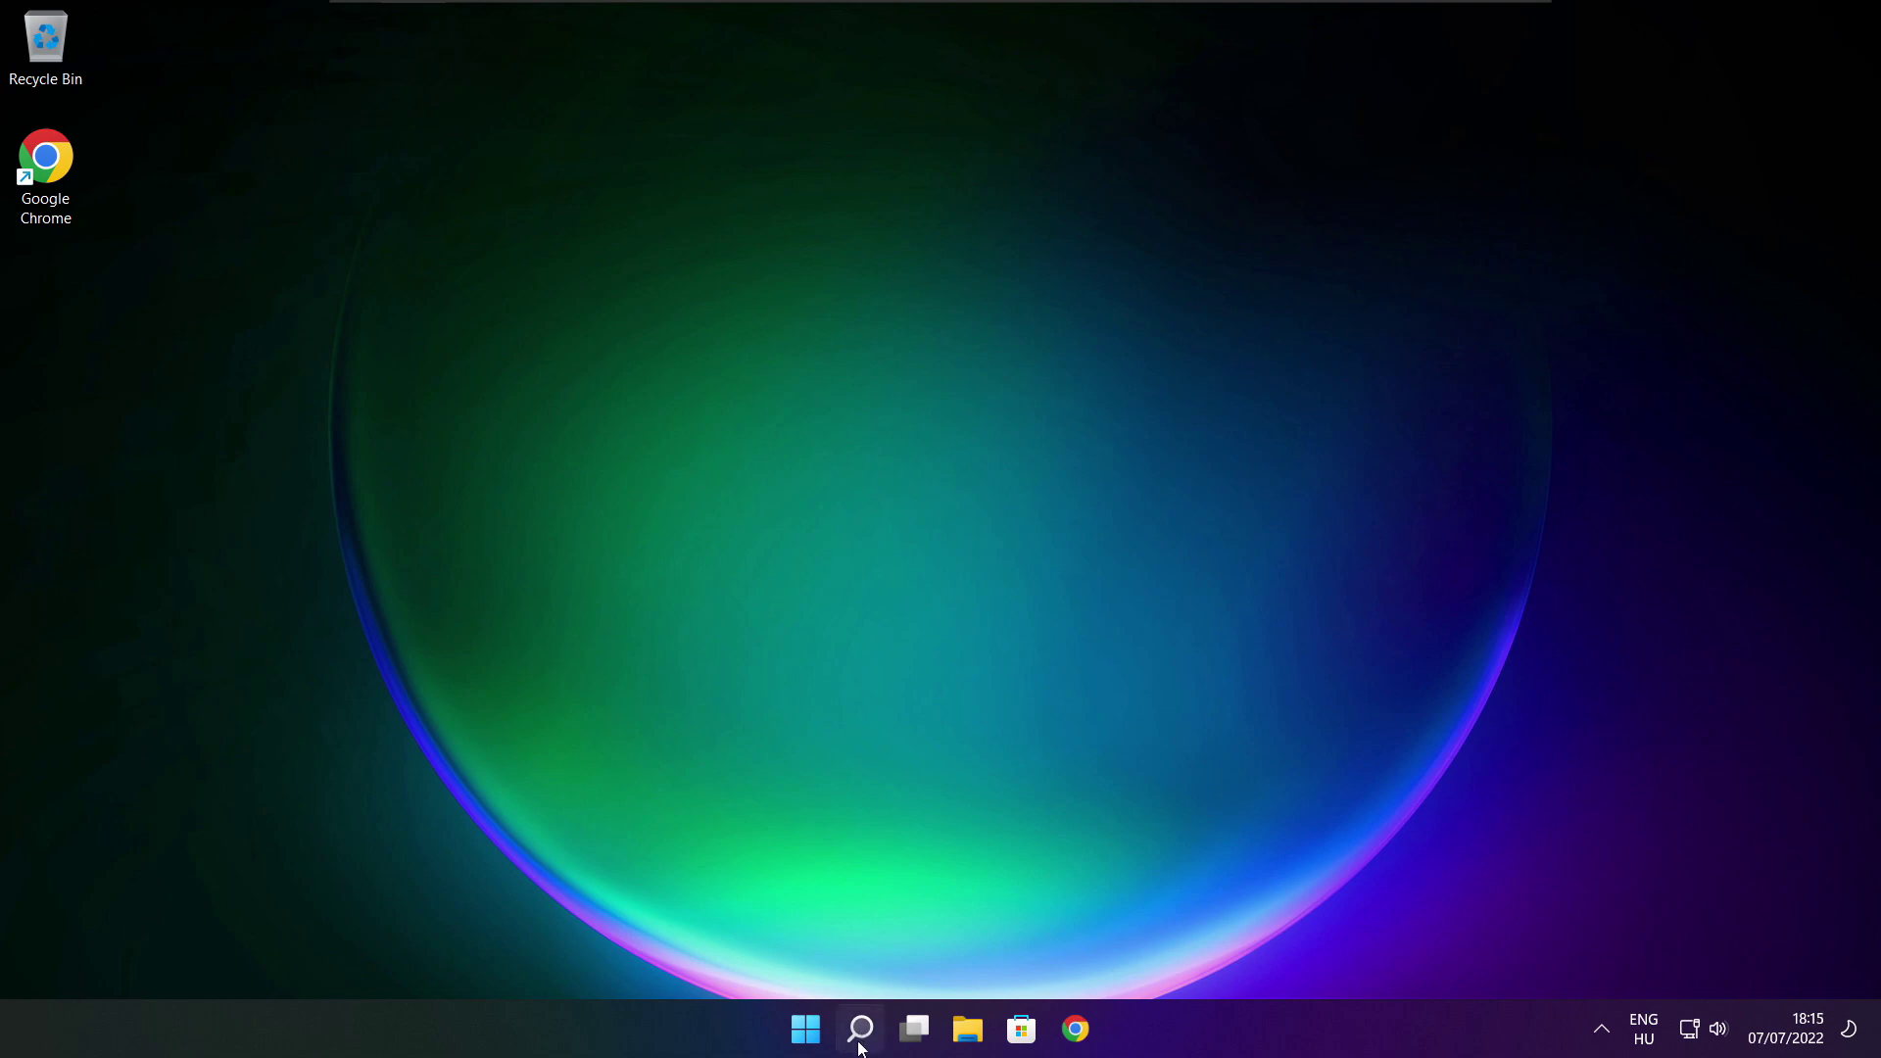
- Launch Registry Editor and navigate to HKEY_CURRENT_USER\System\GameConfigStore
left_click(861, 1030)
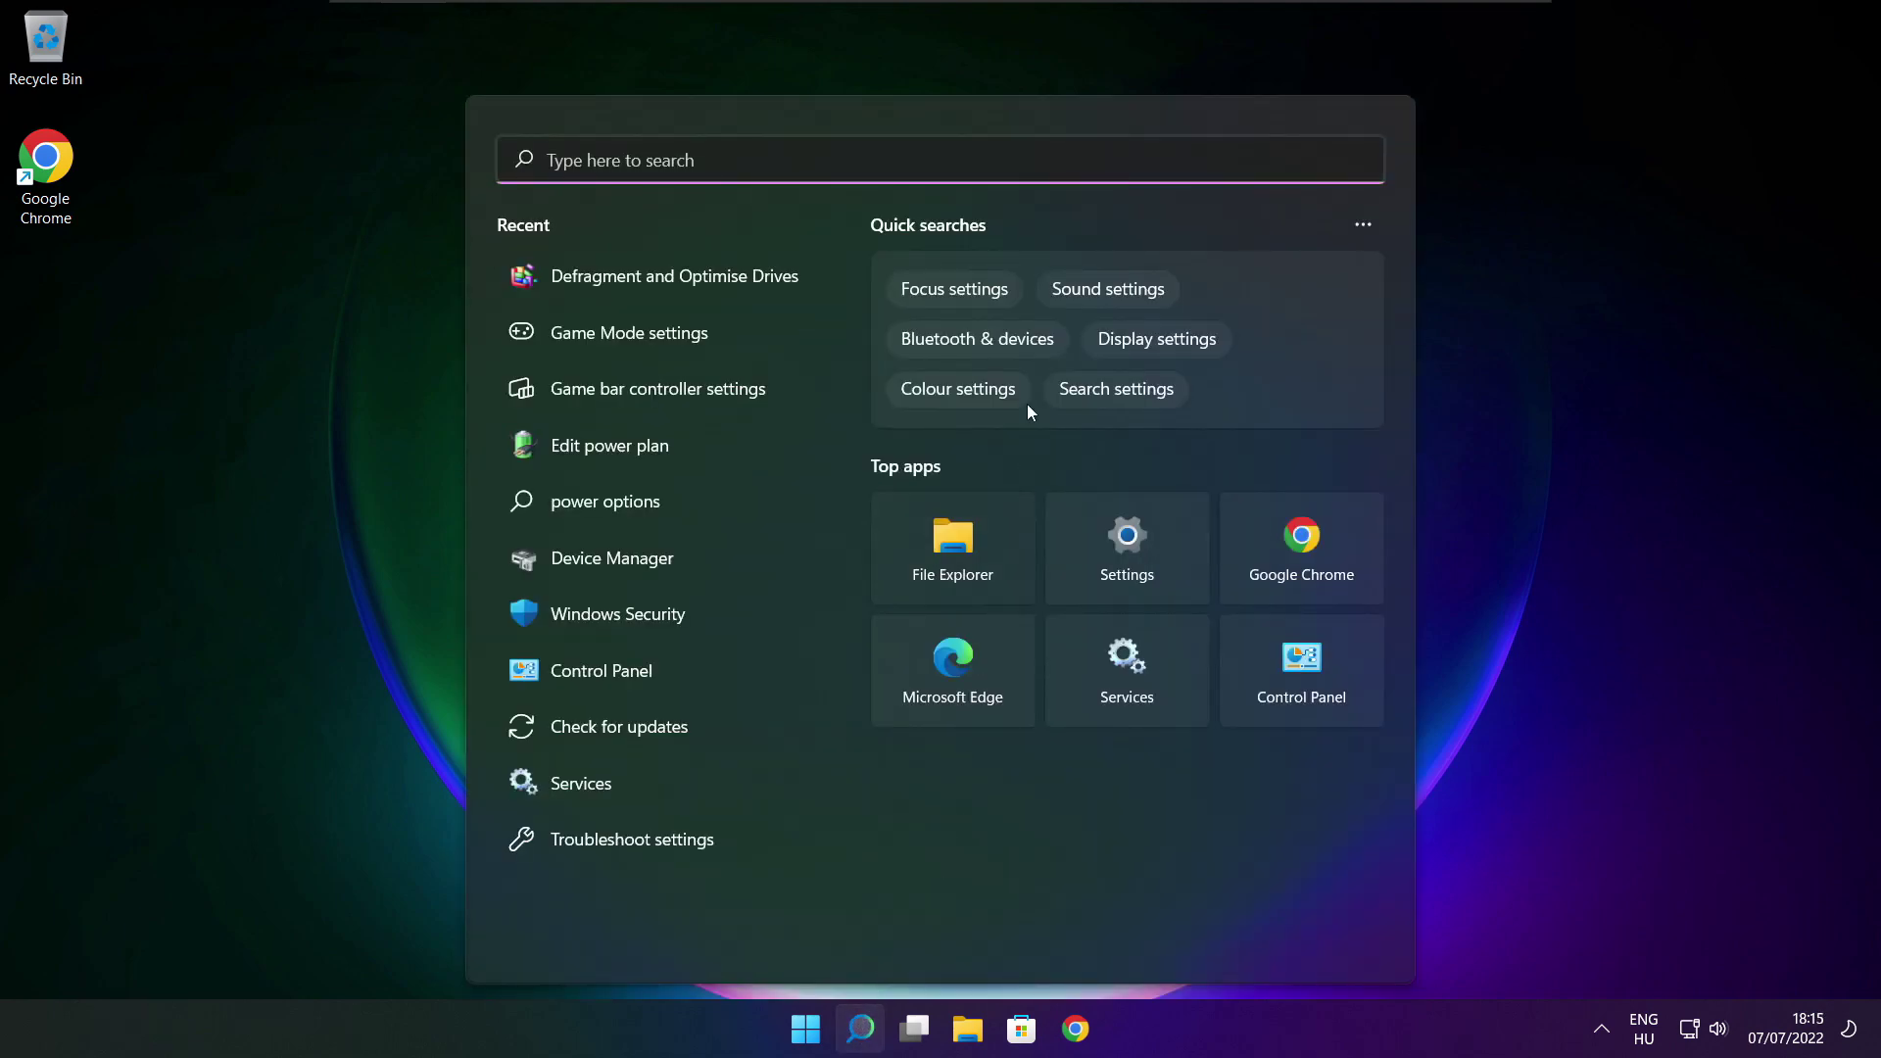
type("regedit")
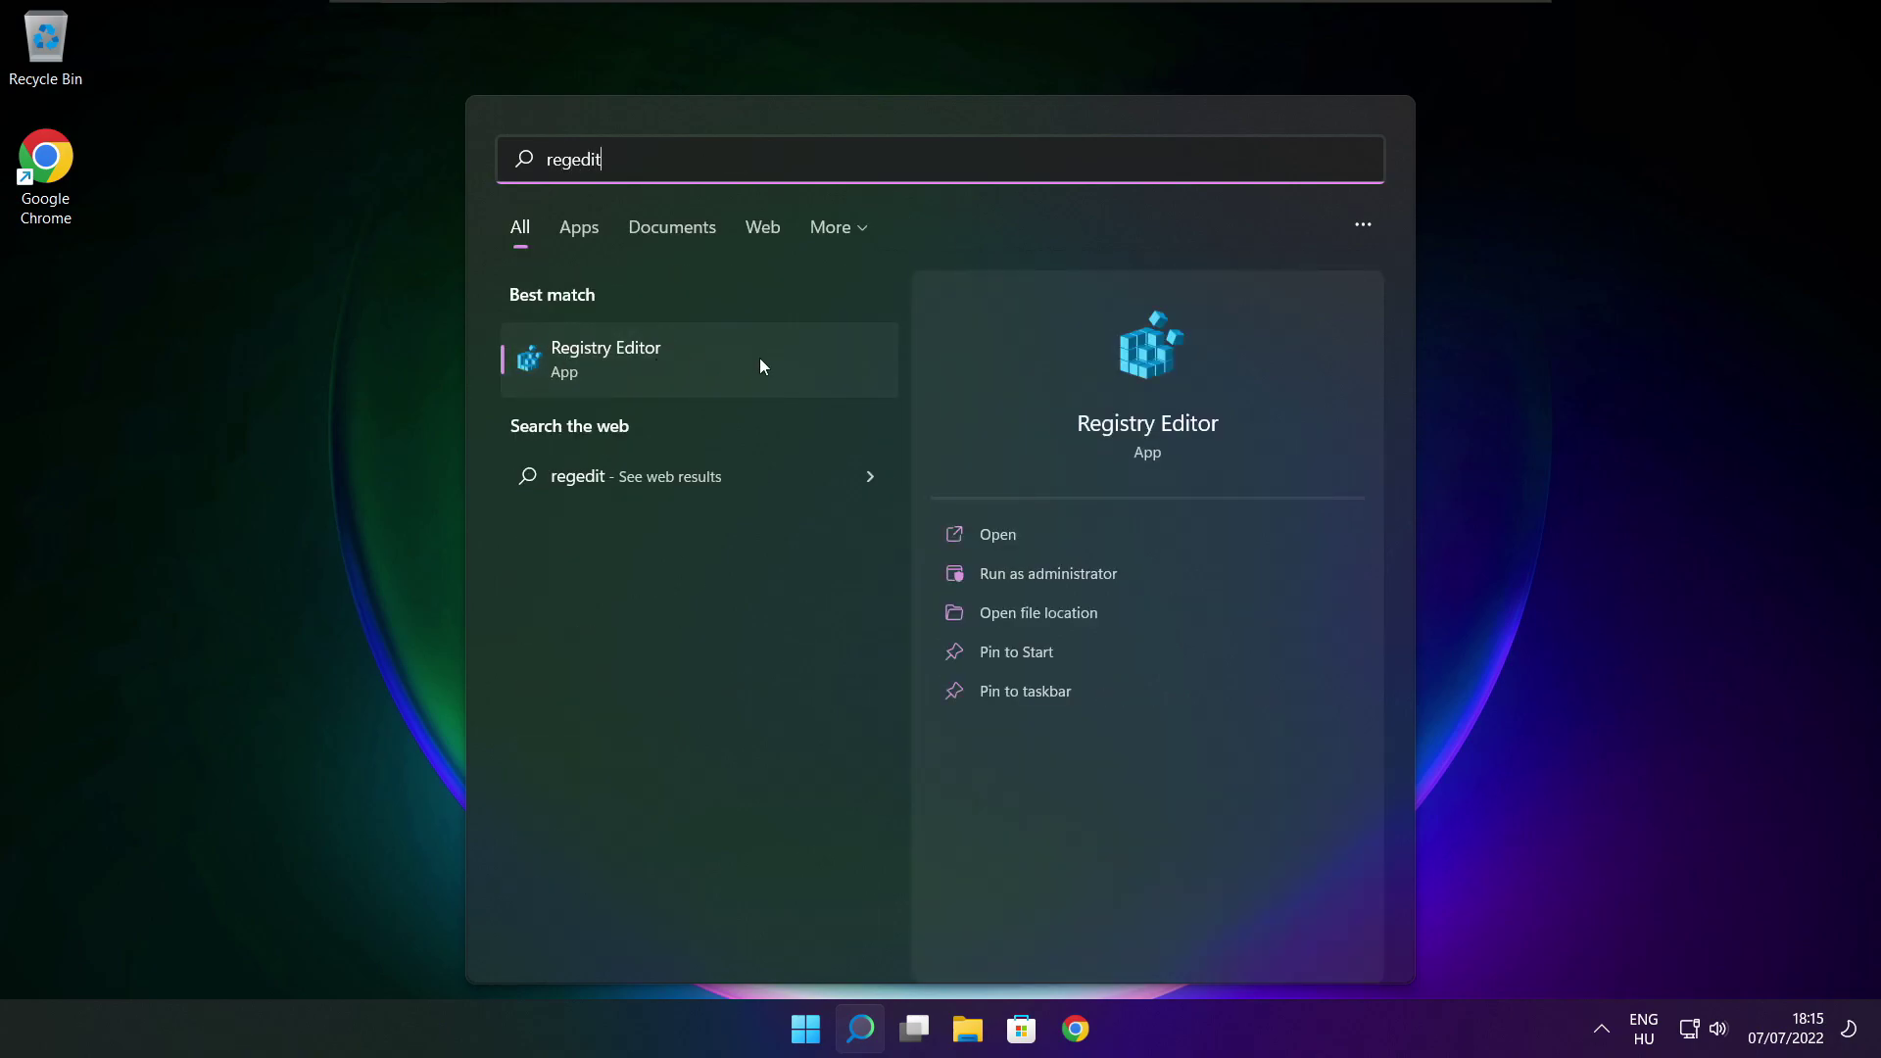
left_click(715, 360)
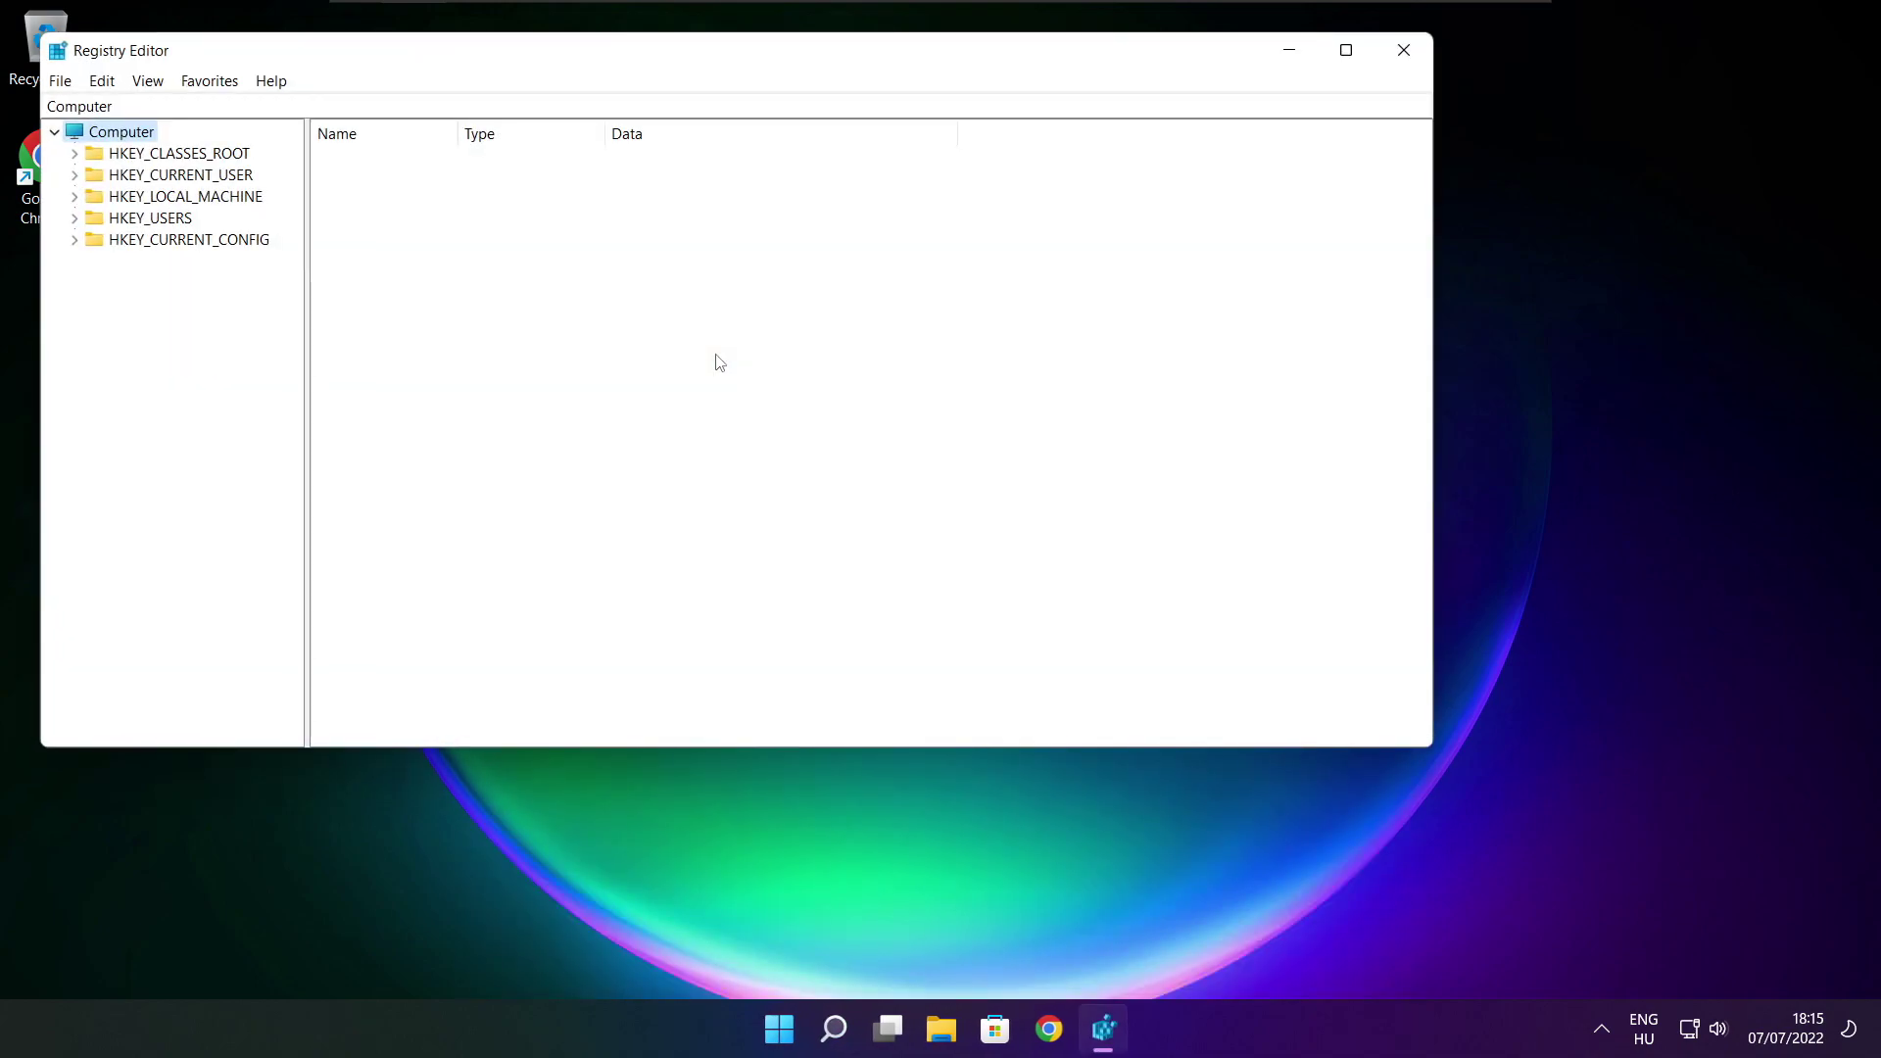
left_click_drag(569, 55, 762, 198)
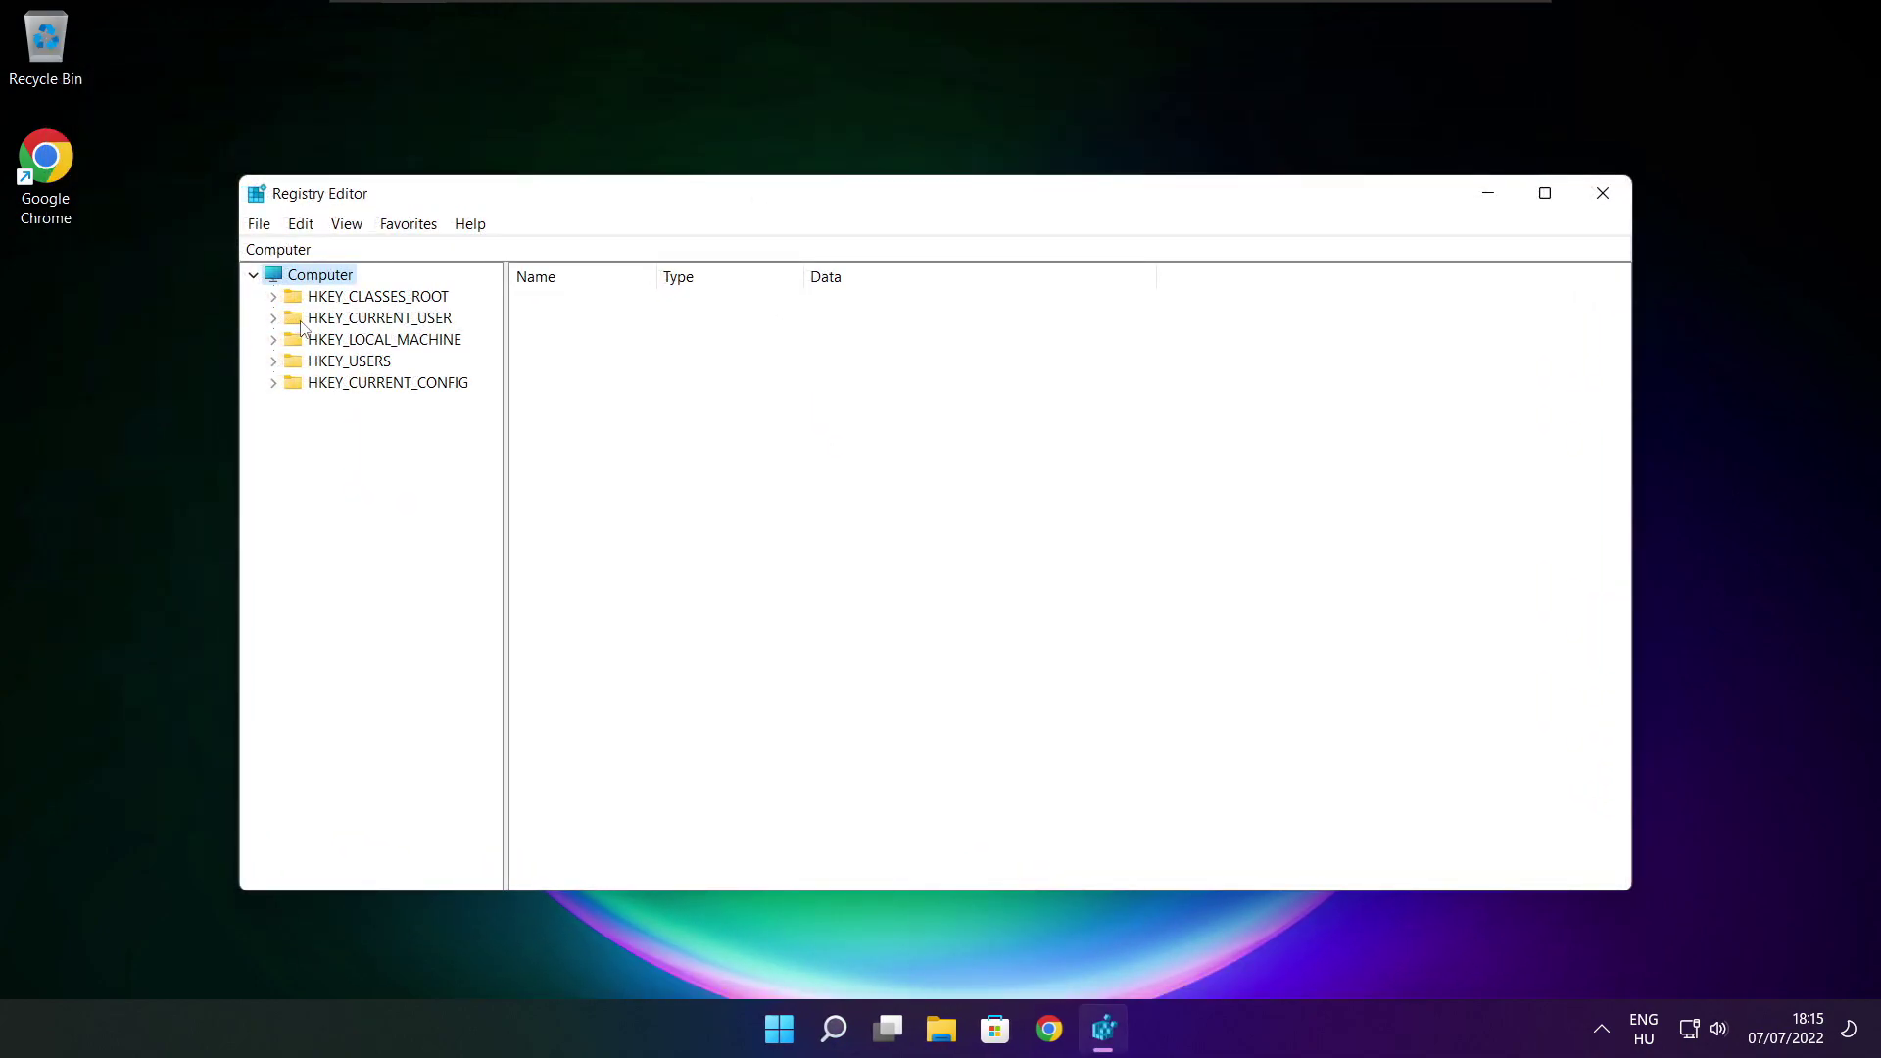
left_click(326, 320)
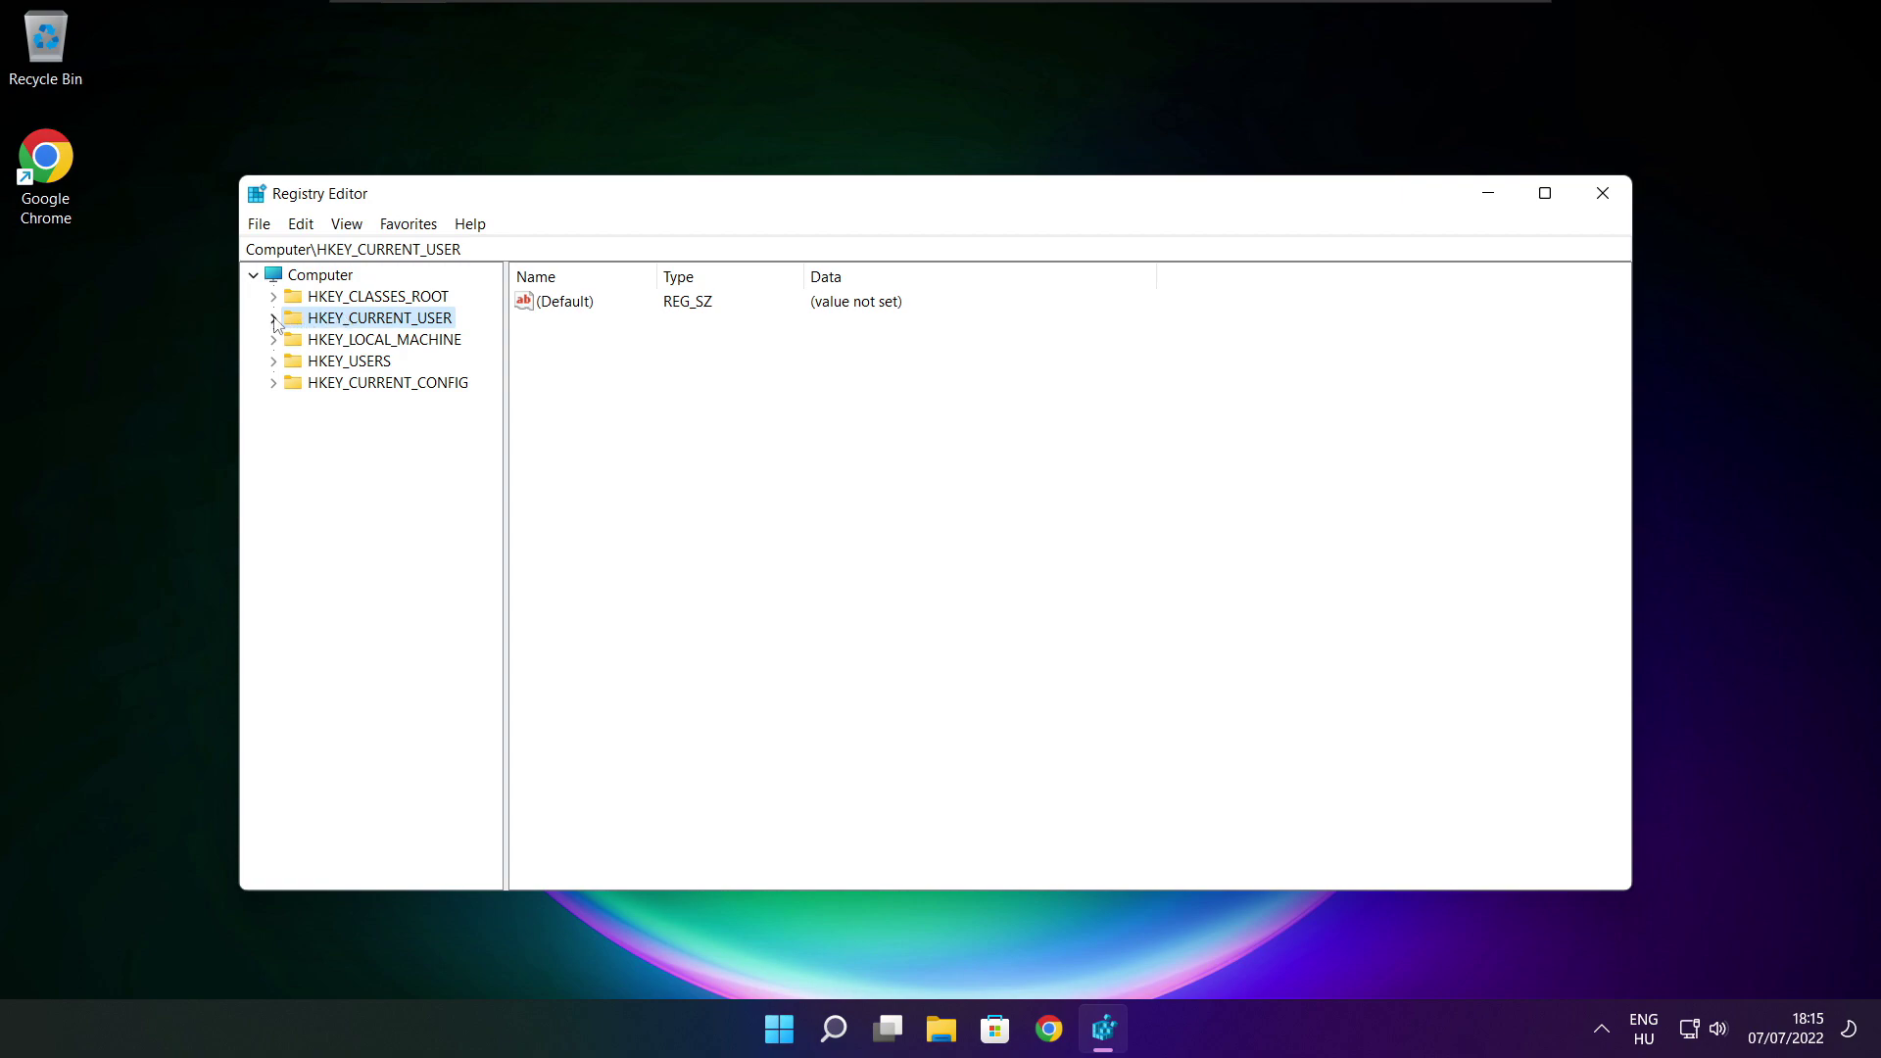
left_click(274, 319)
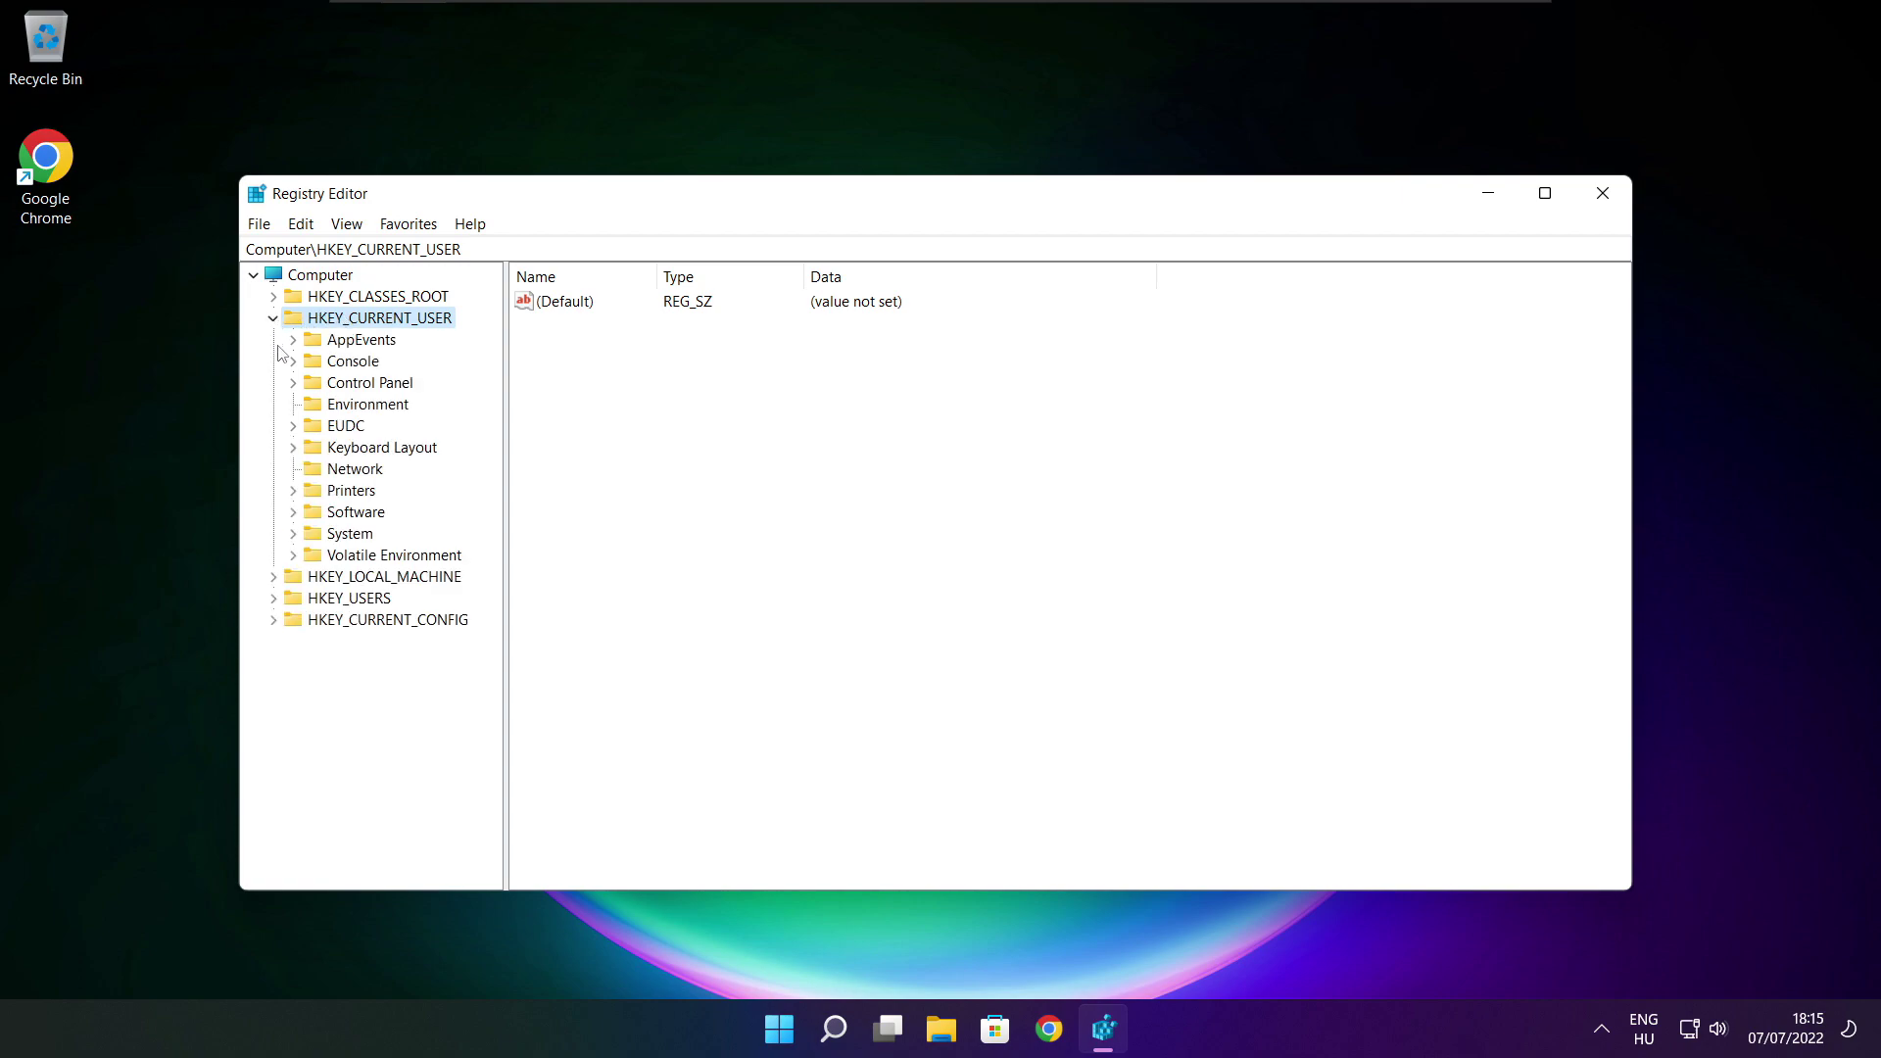
left_click(311, 538)
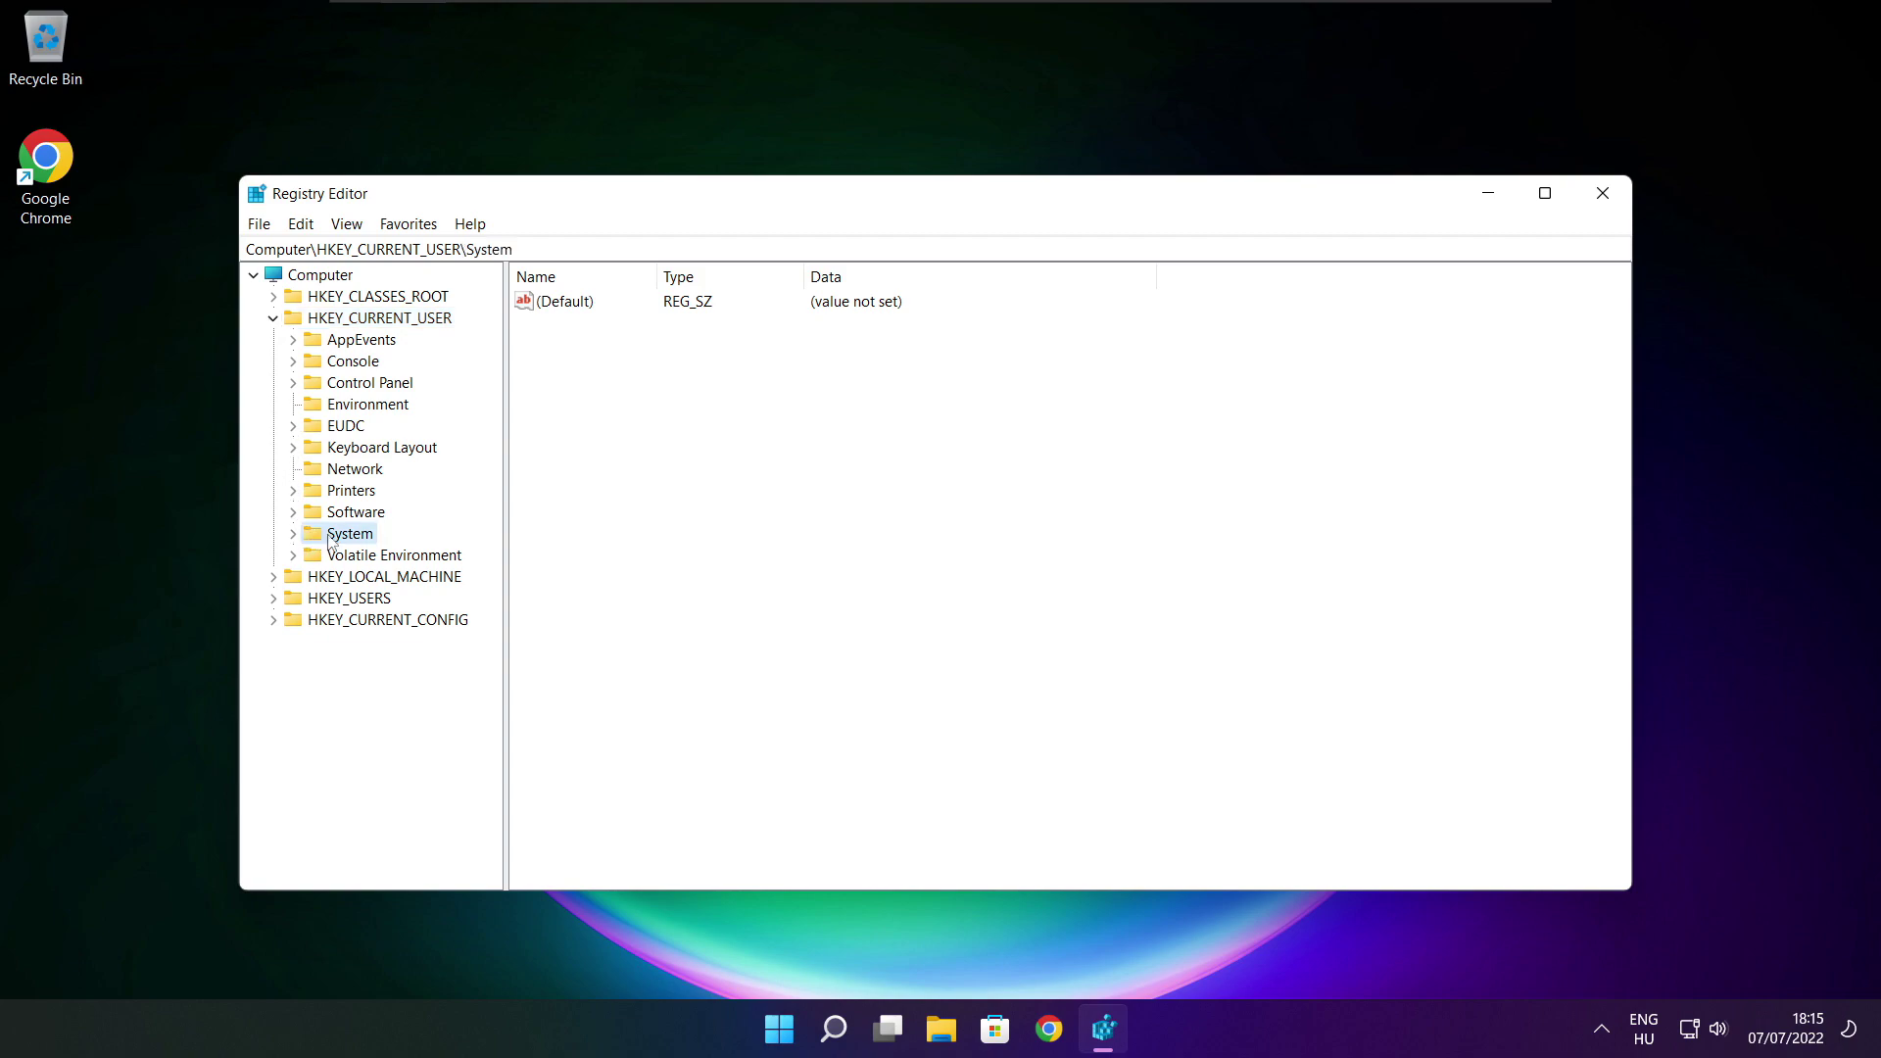
left_click(292, 535)
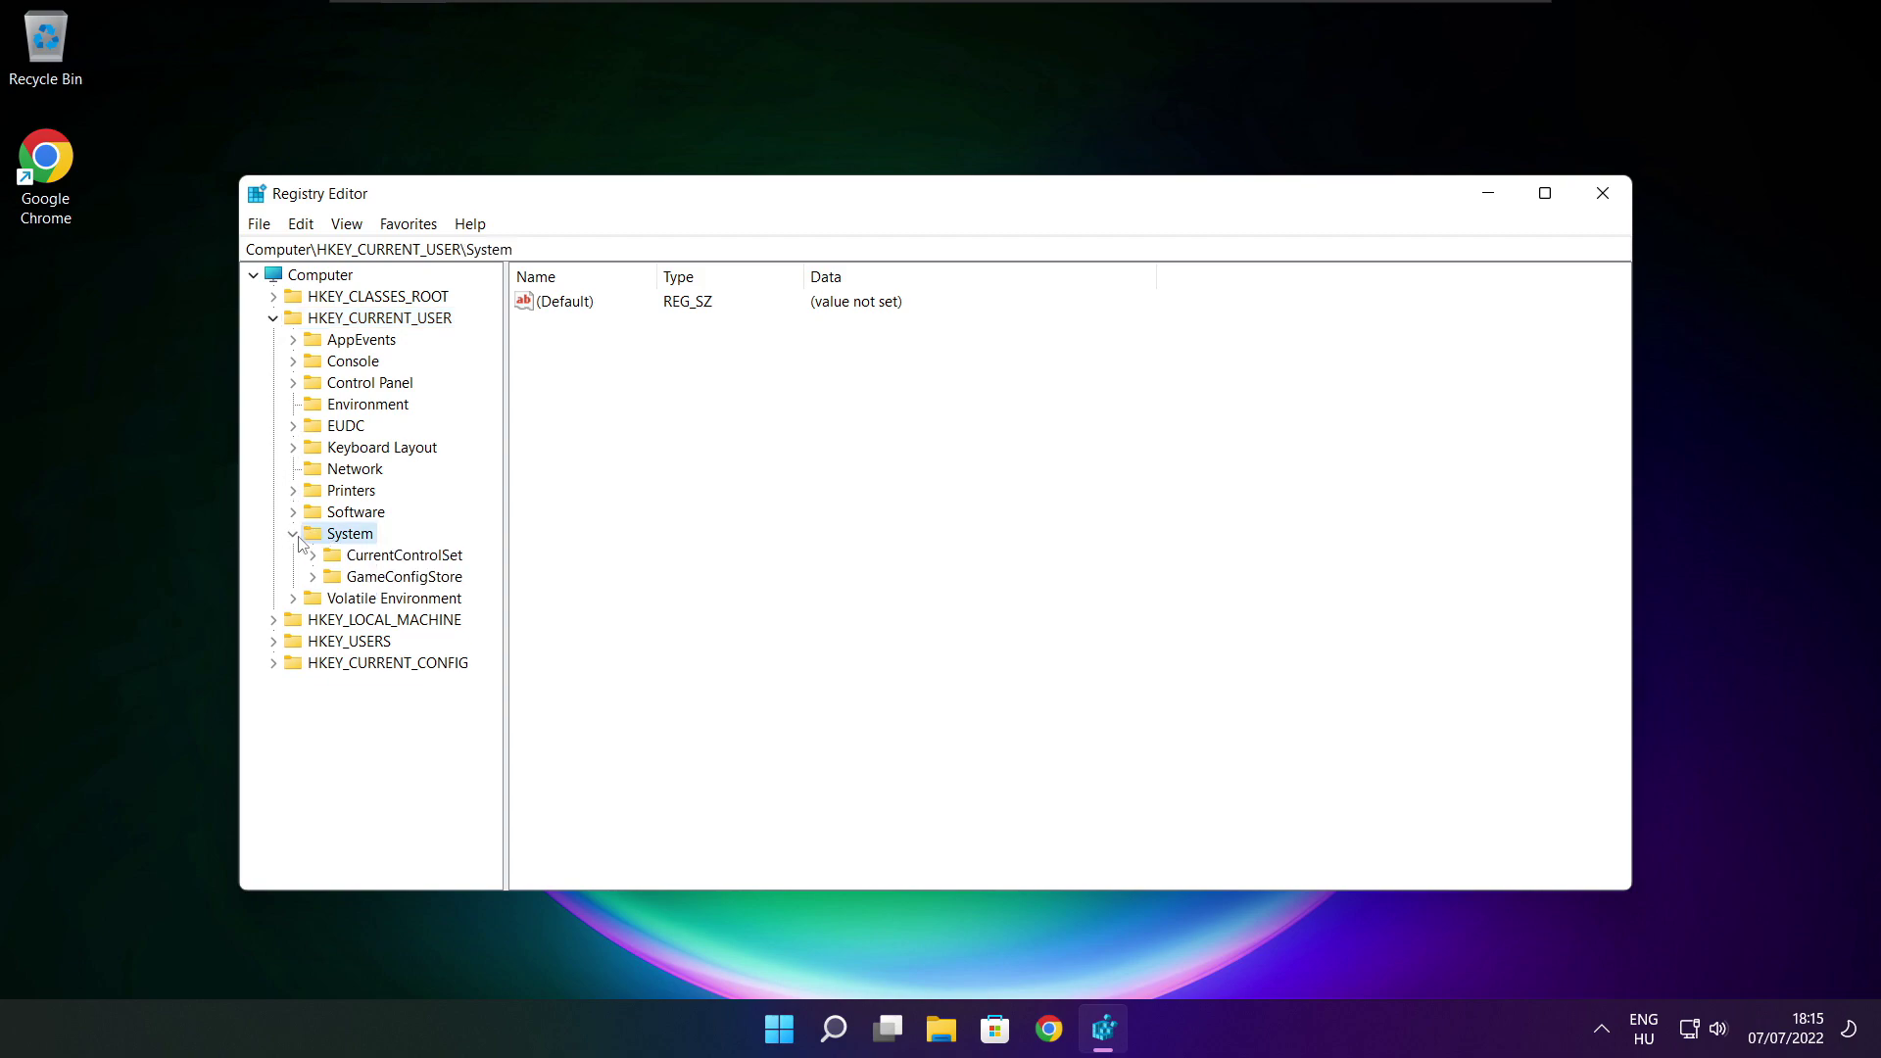
left_click(354, 584)
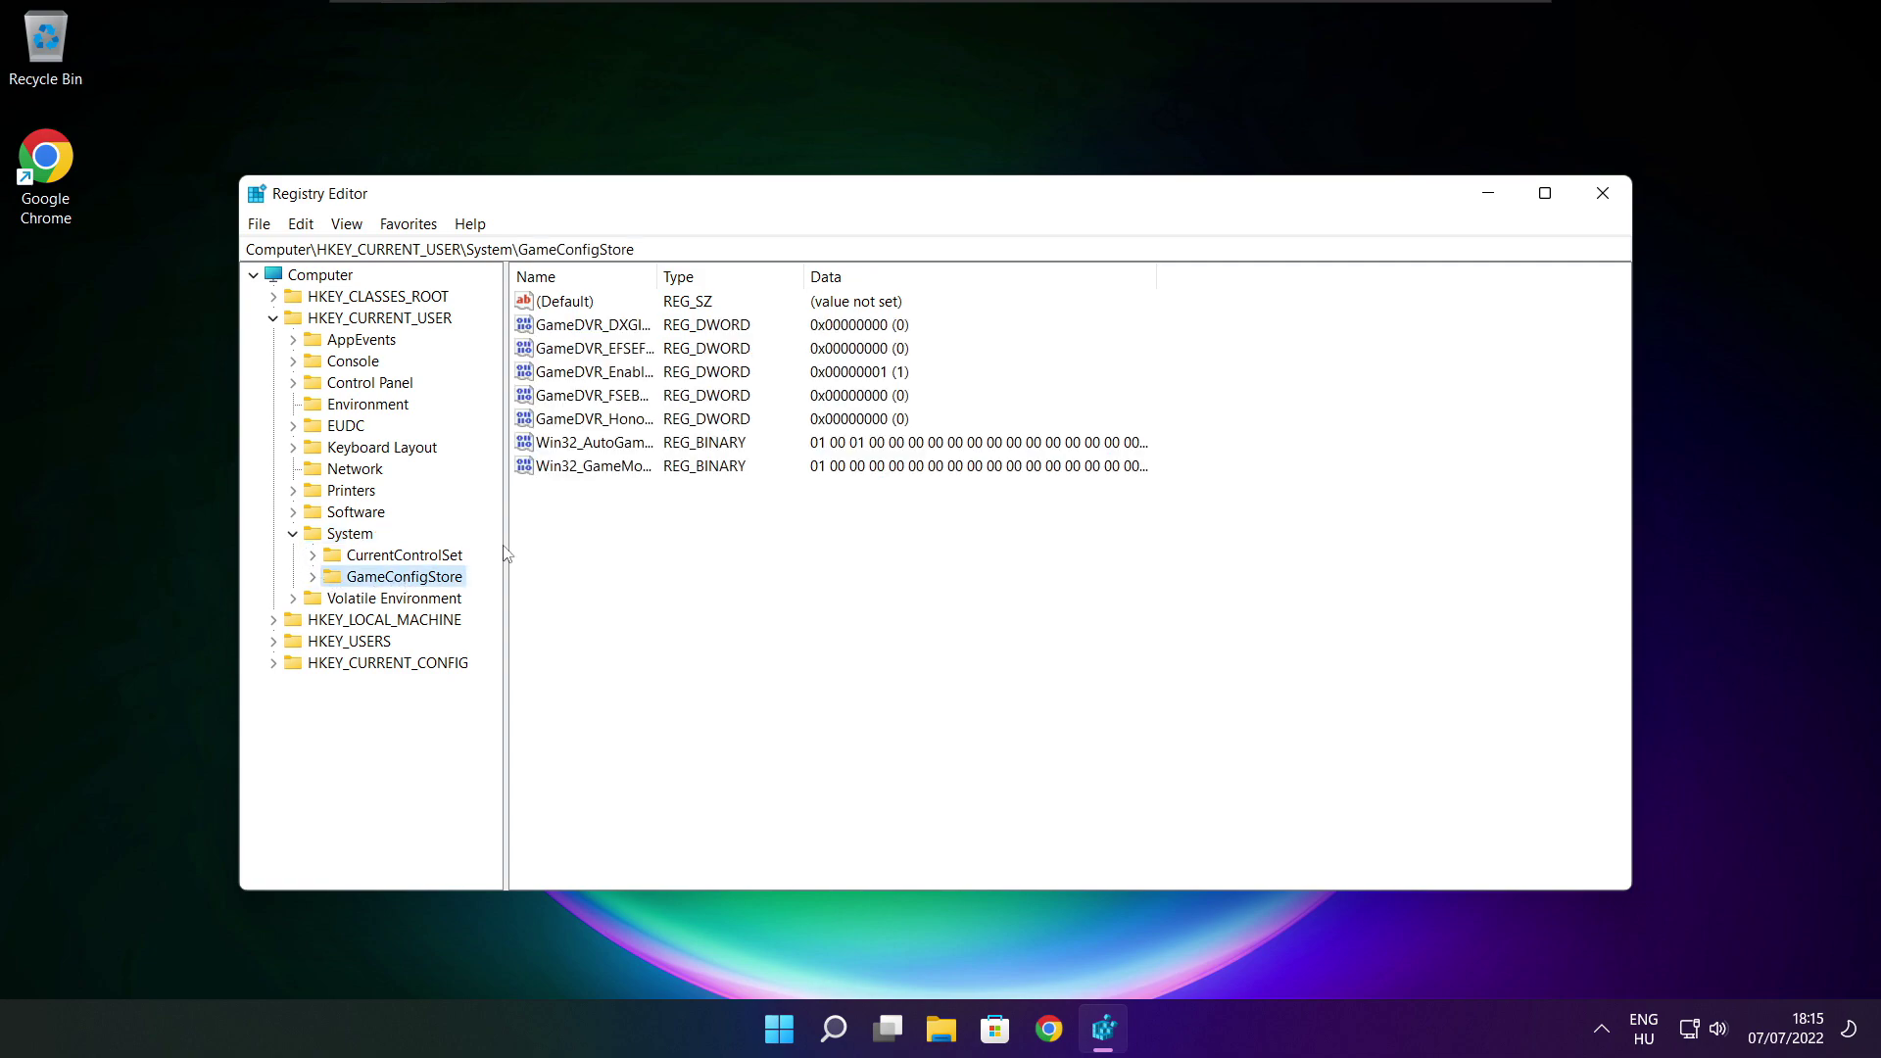
left_click_drag(658, 275, 825, 274)
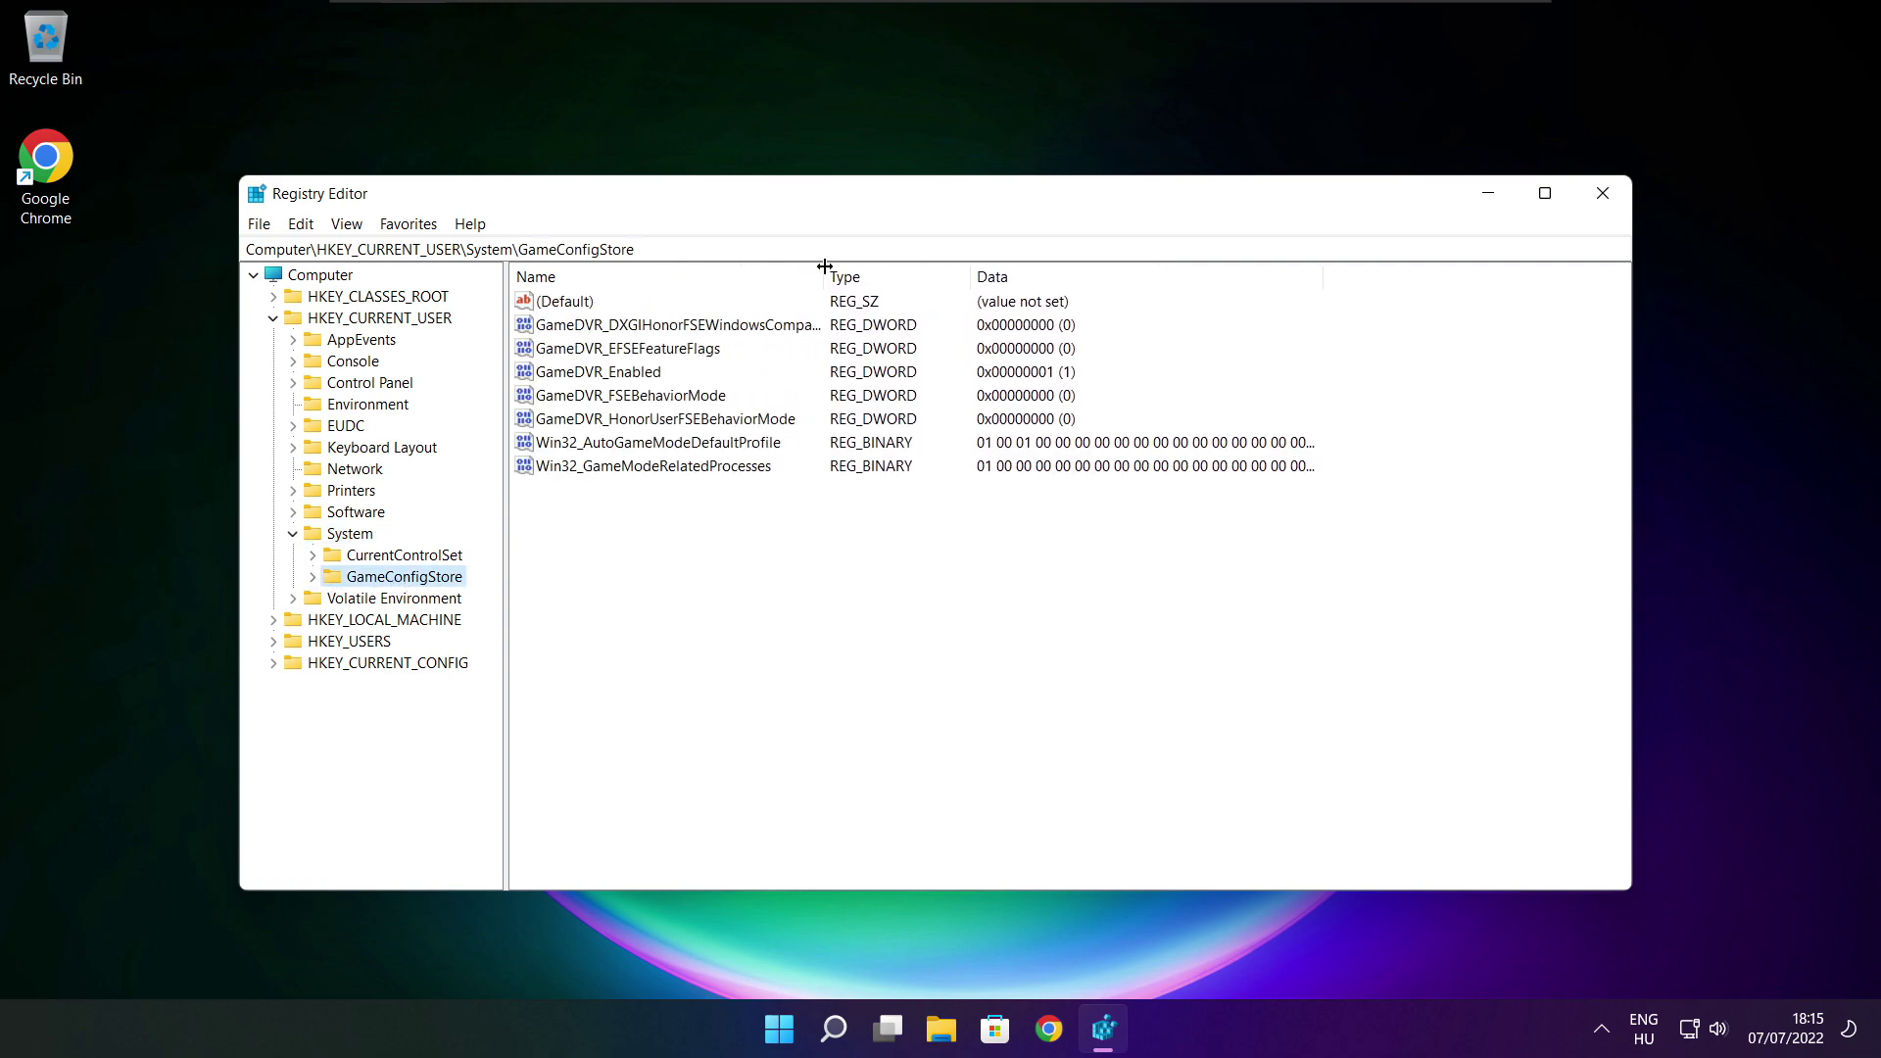
- Change GameDVR_Enabled from 1 to 0, then collapse the HKEY_CURRENT_USER branch
left_click(578, 372)
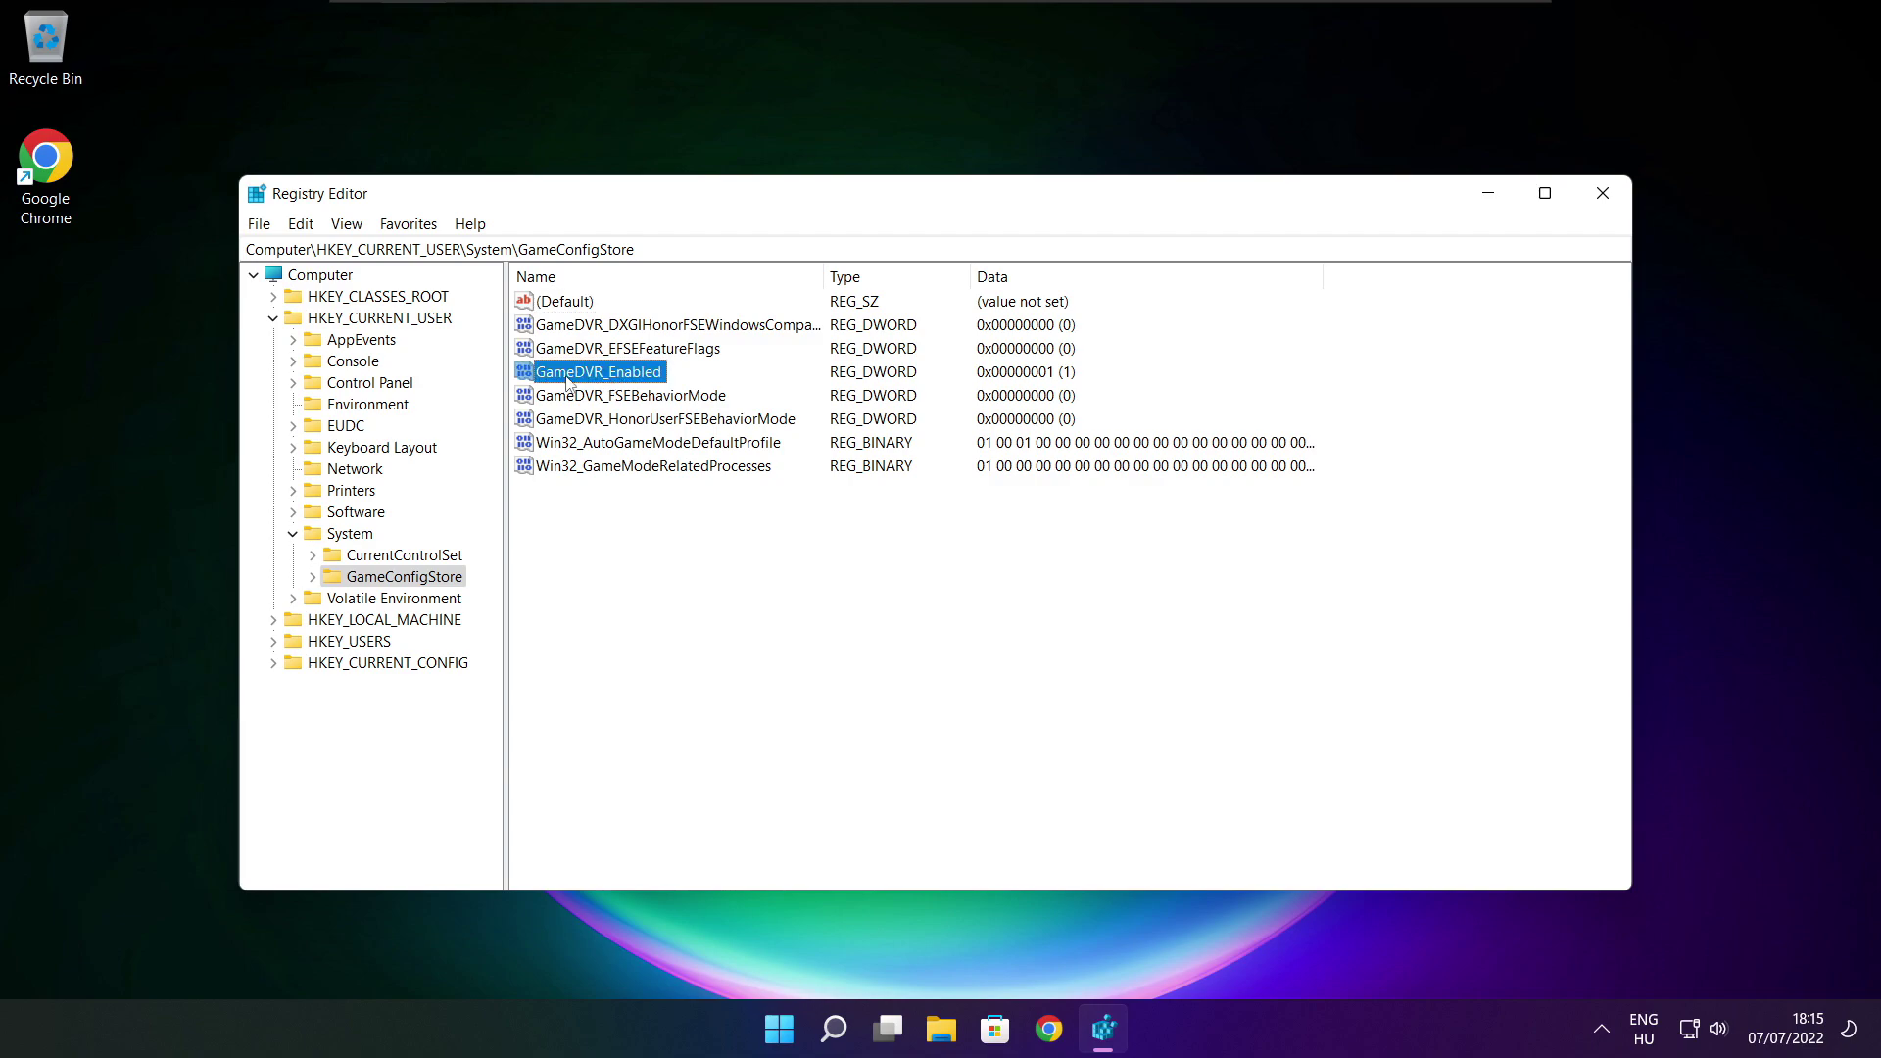
double_click(592, 380)
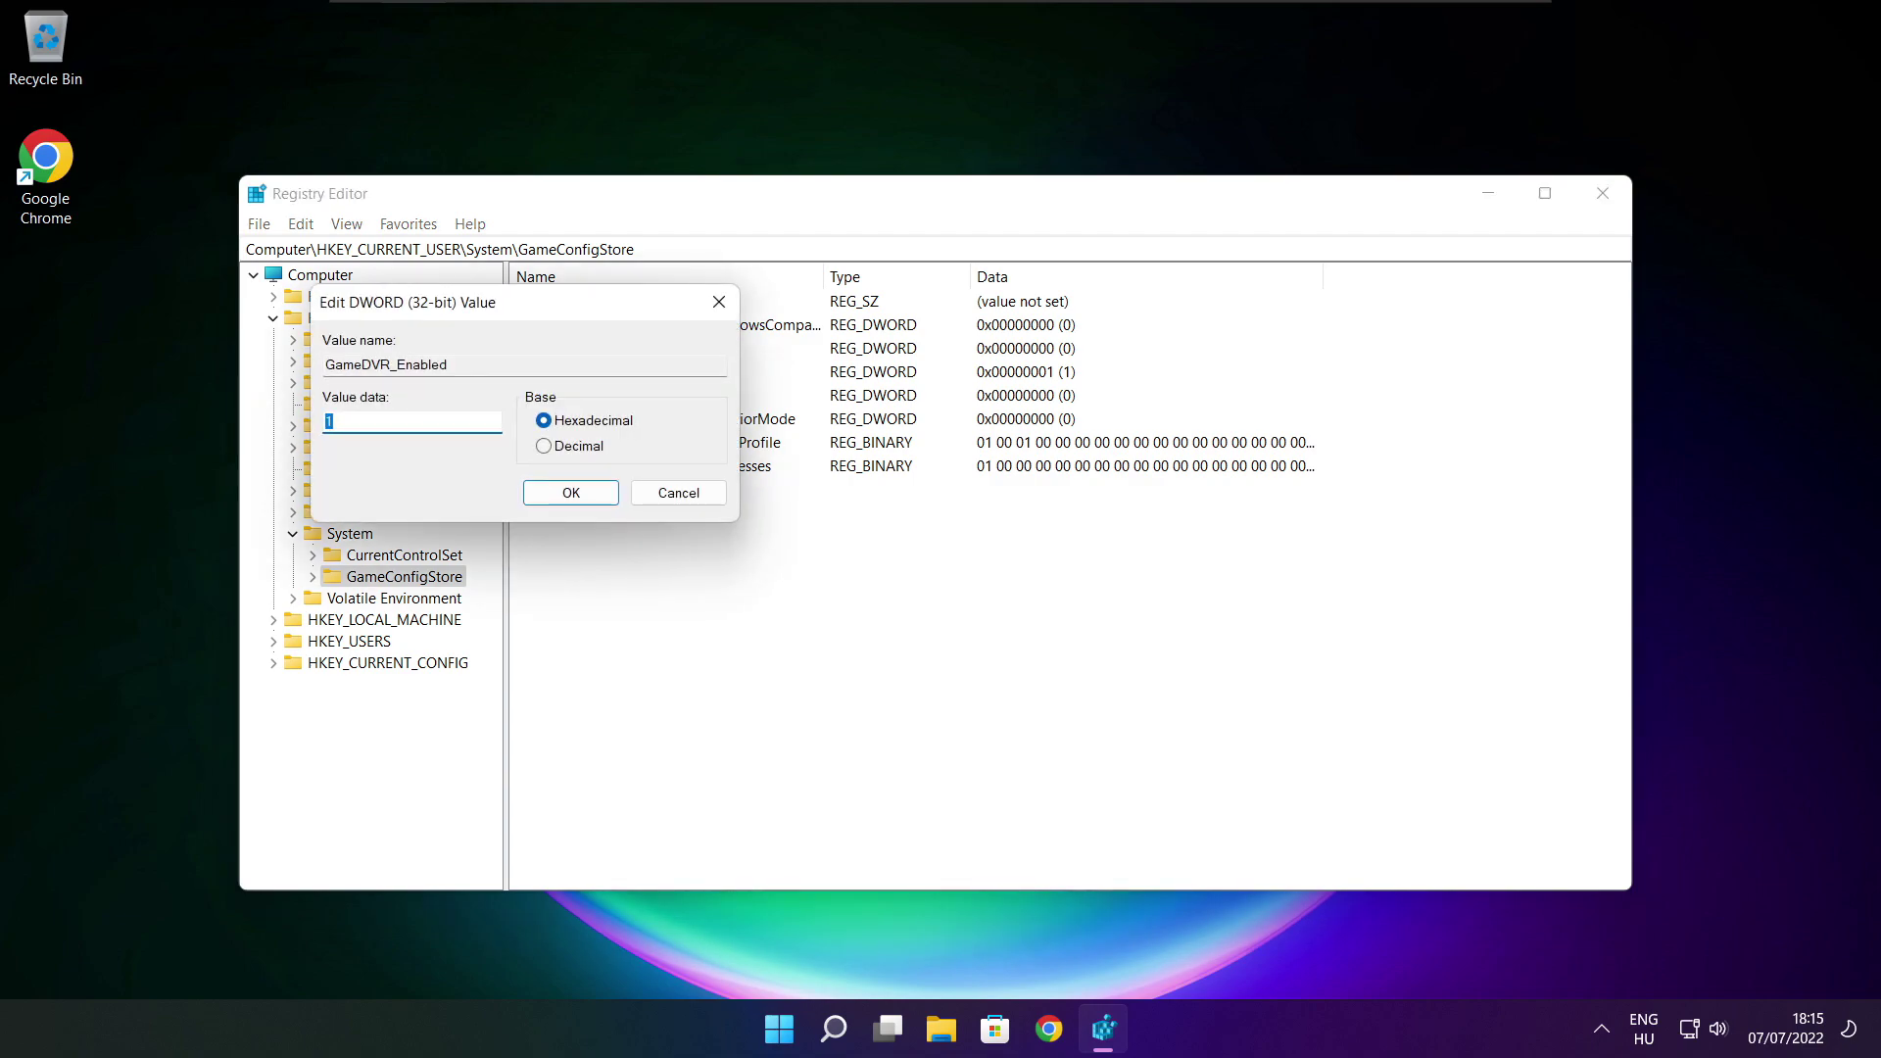
left_click_drag(553, 314, 991, 388)
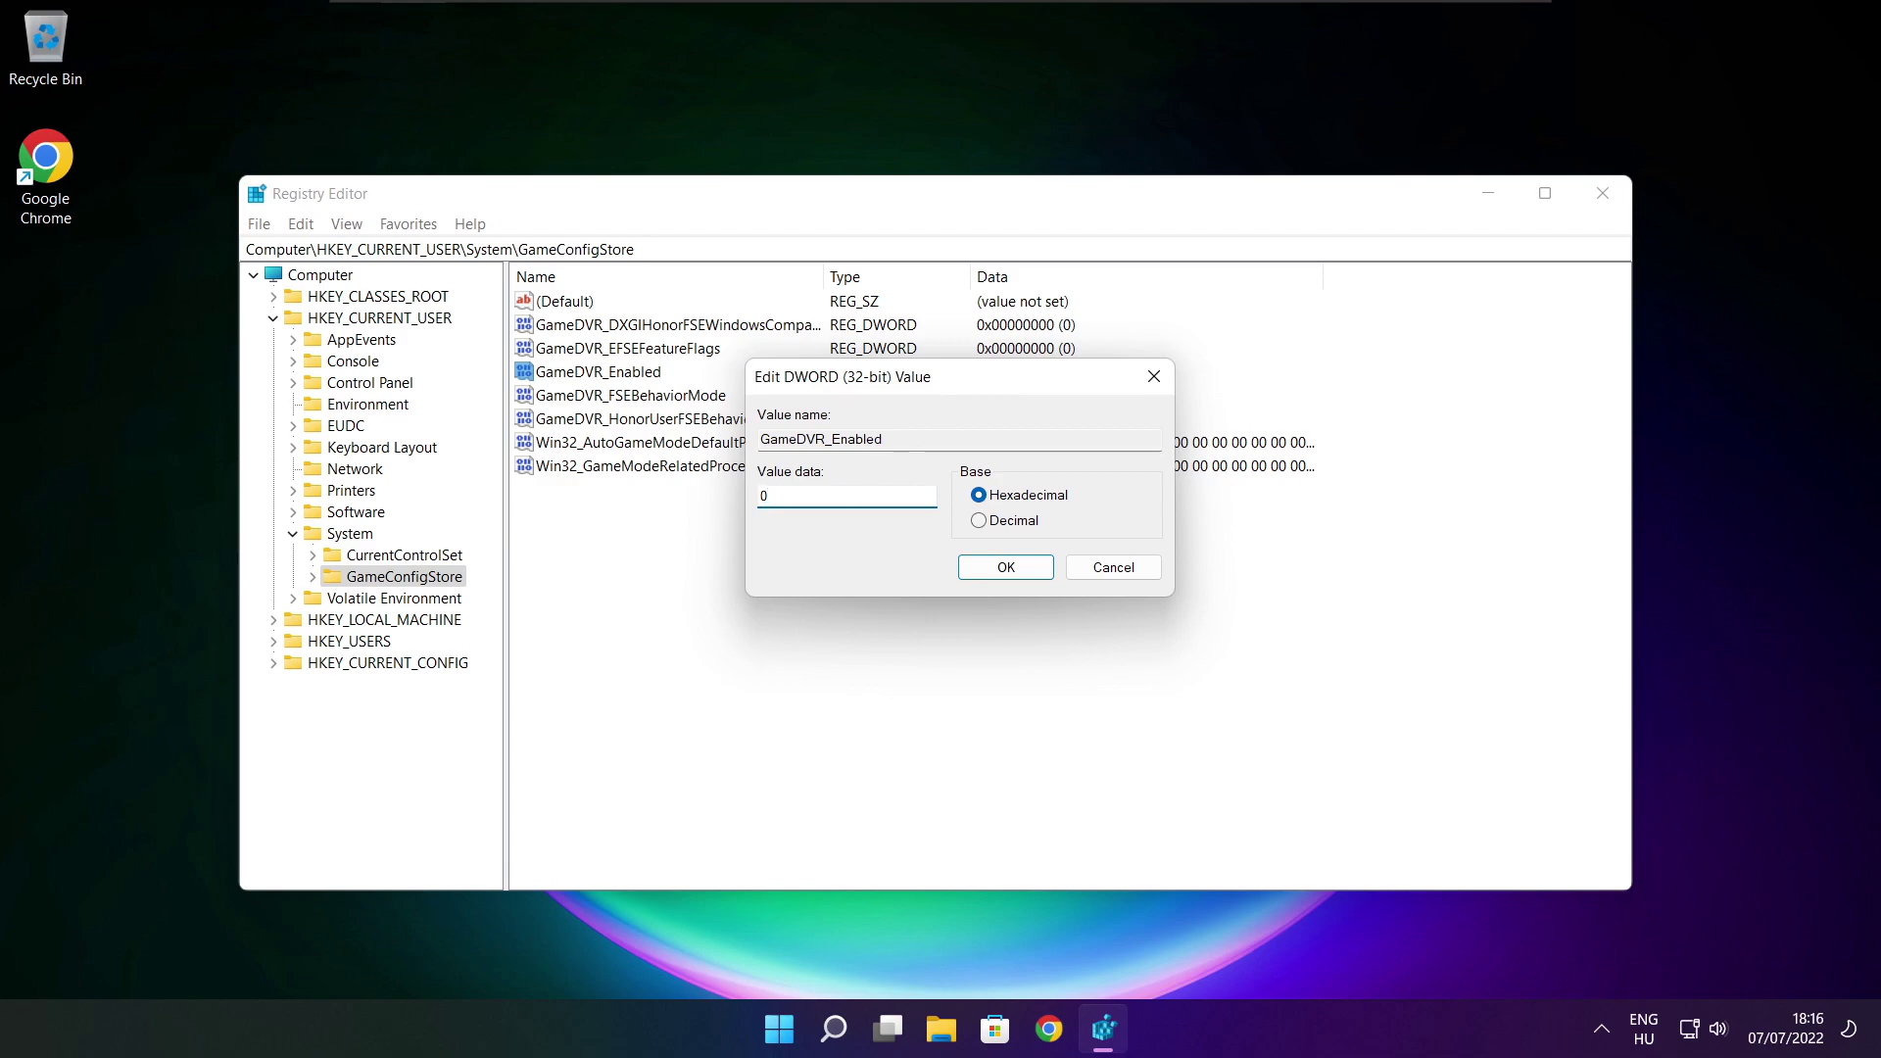
left_click(1009, 572)
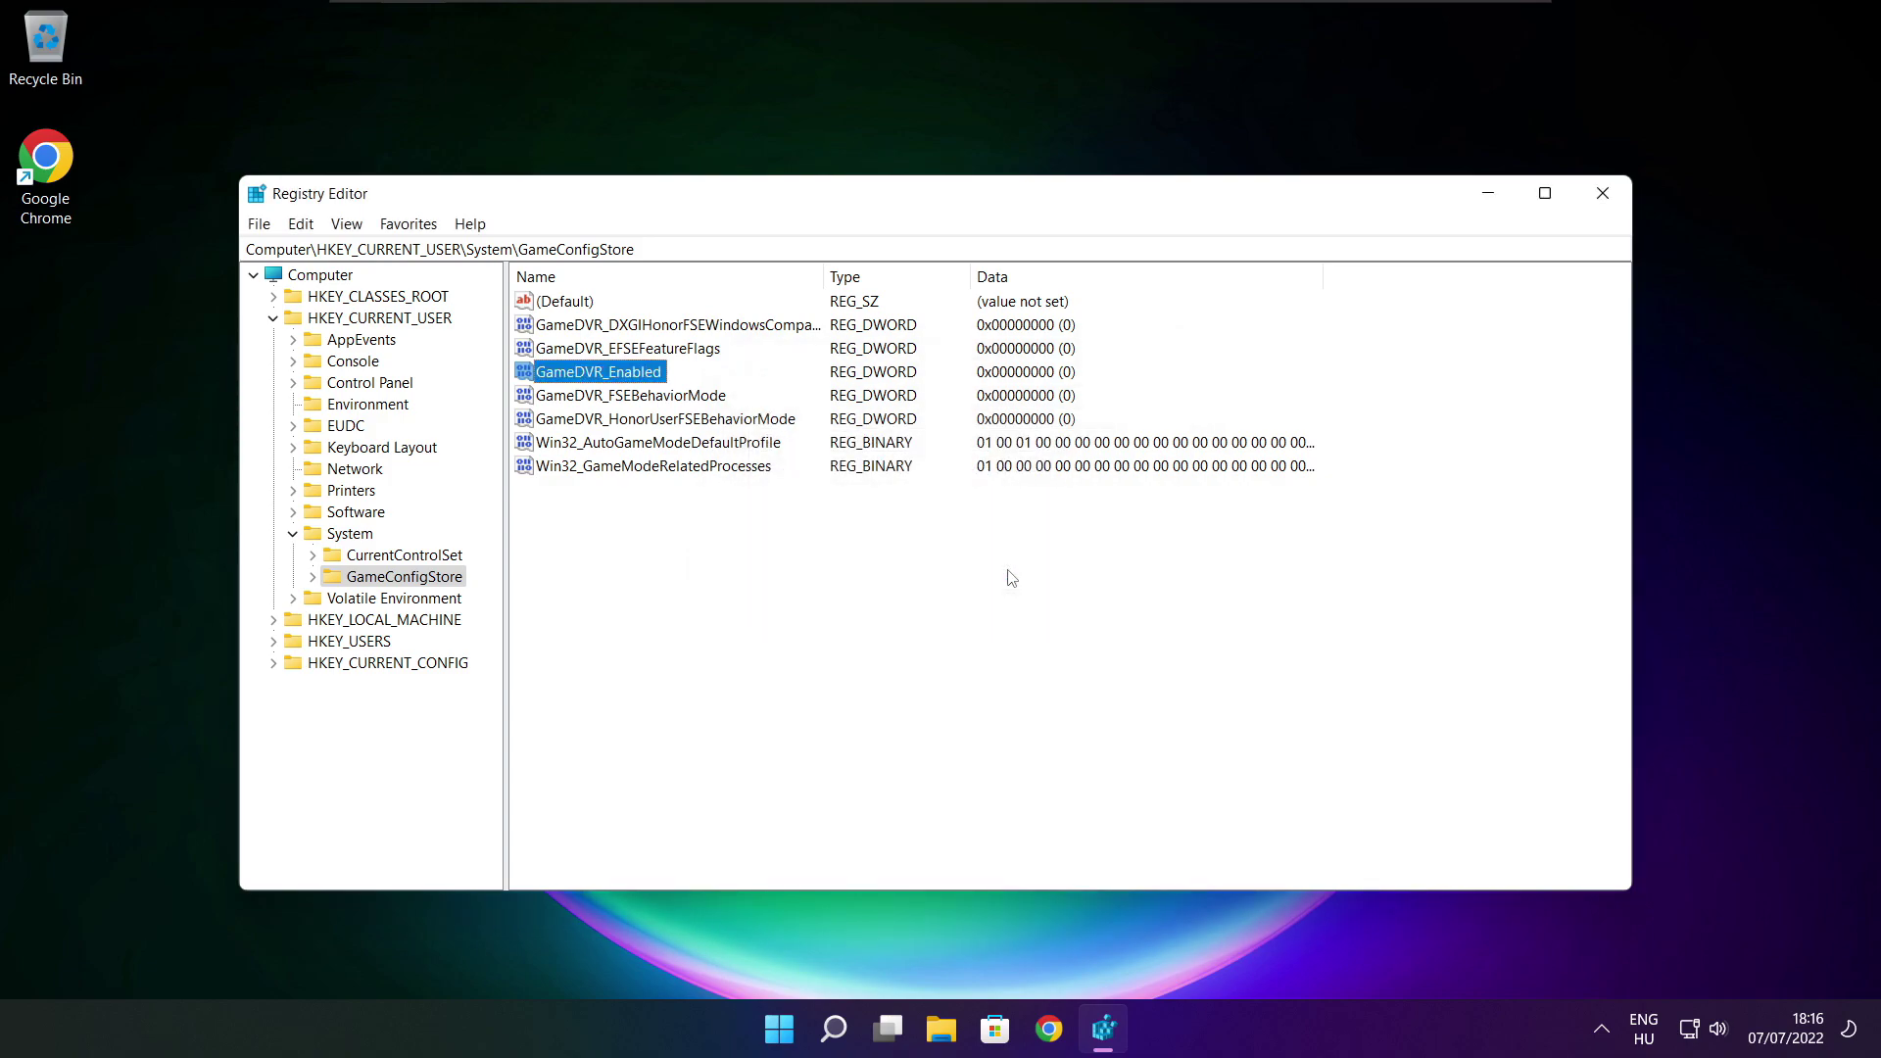
left_click(274, 319)
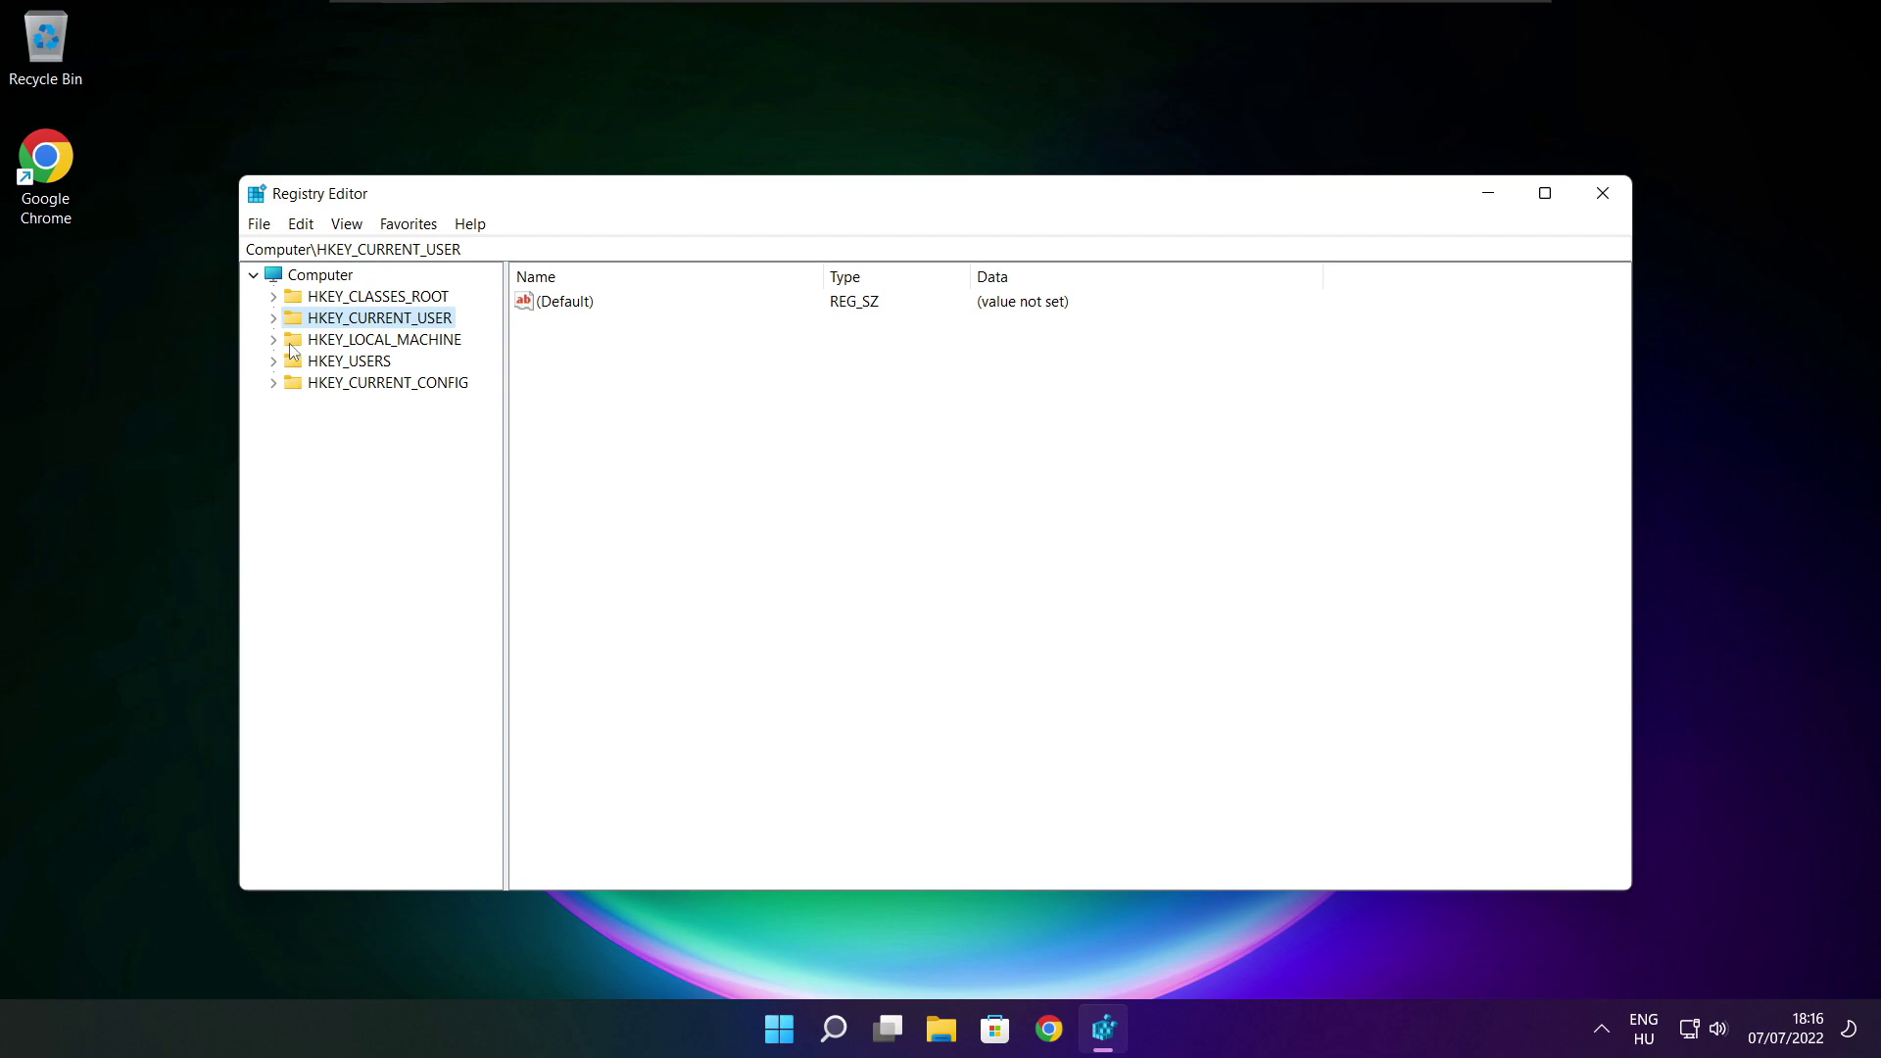
left_click(286, 342)
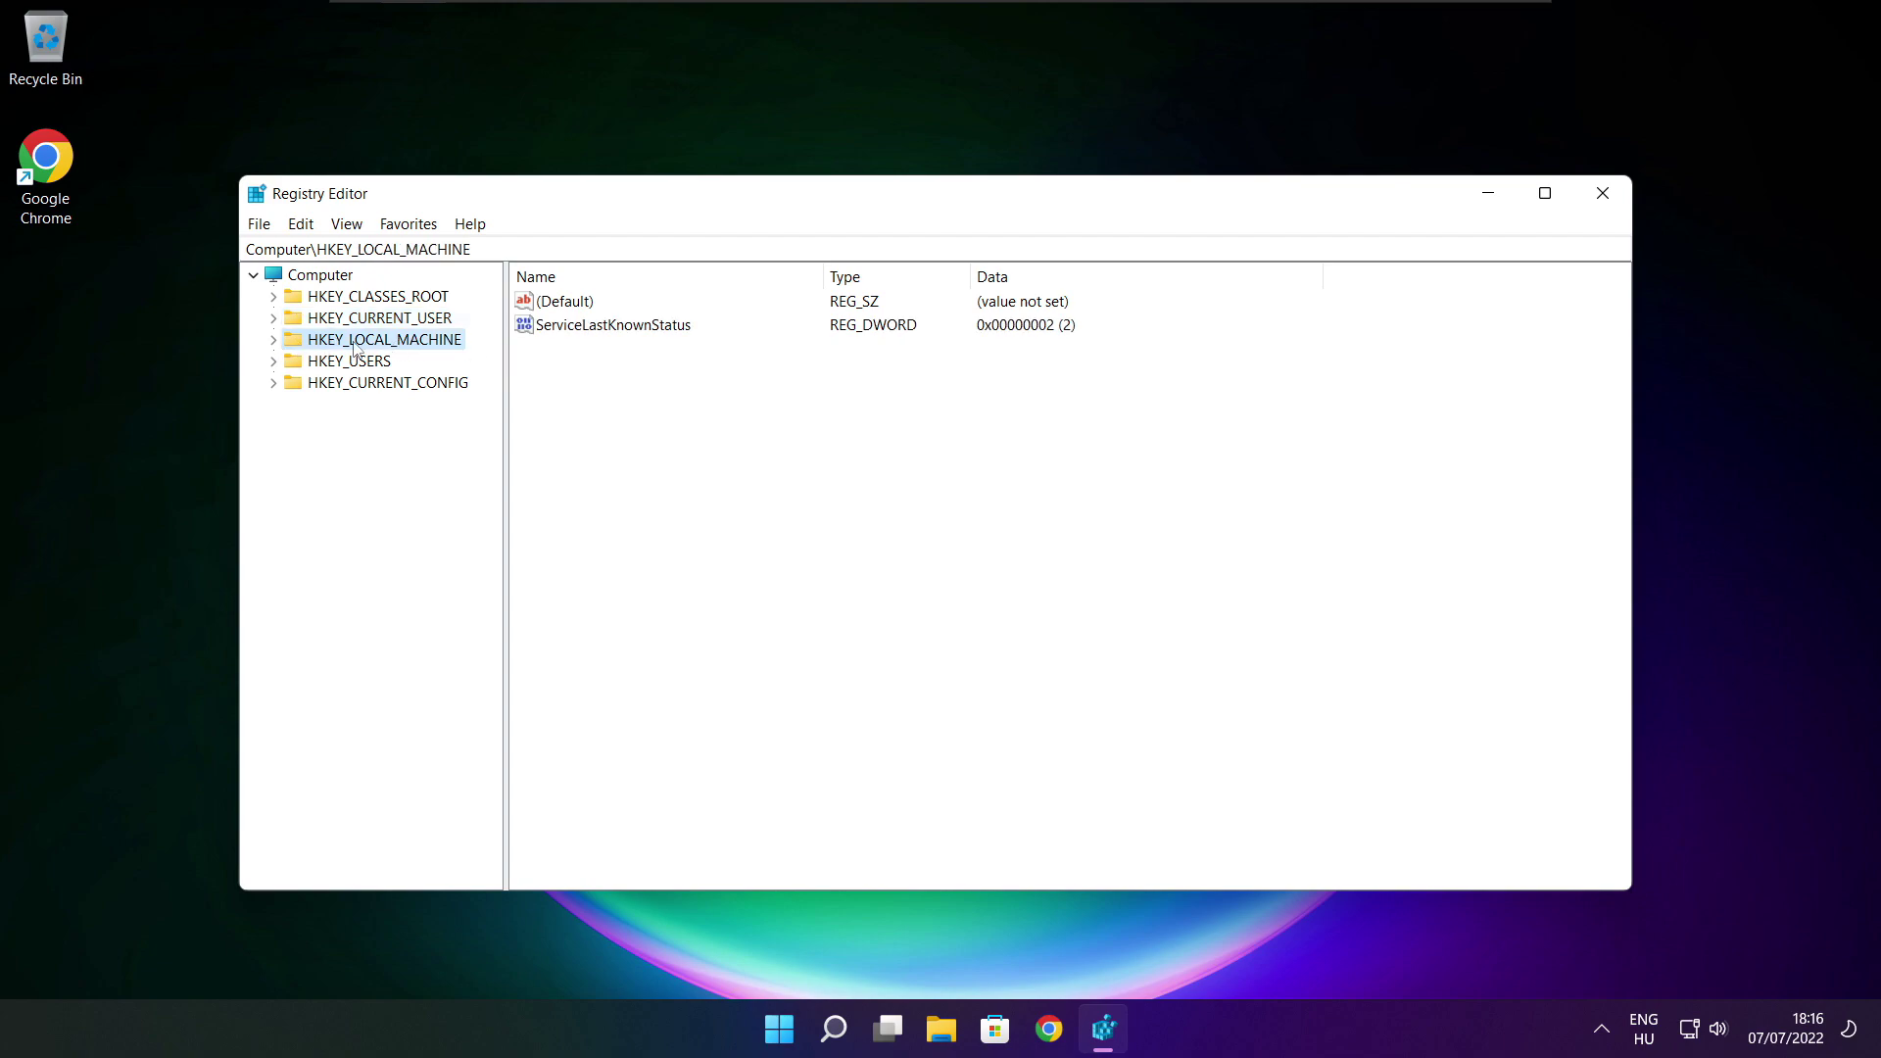
- Expand HKEY_LOCAL_MACHINE\SOFTWARE\Microsoft in the key tree
left_click(274, 341)
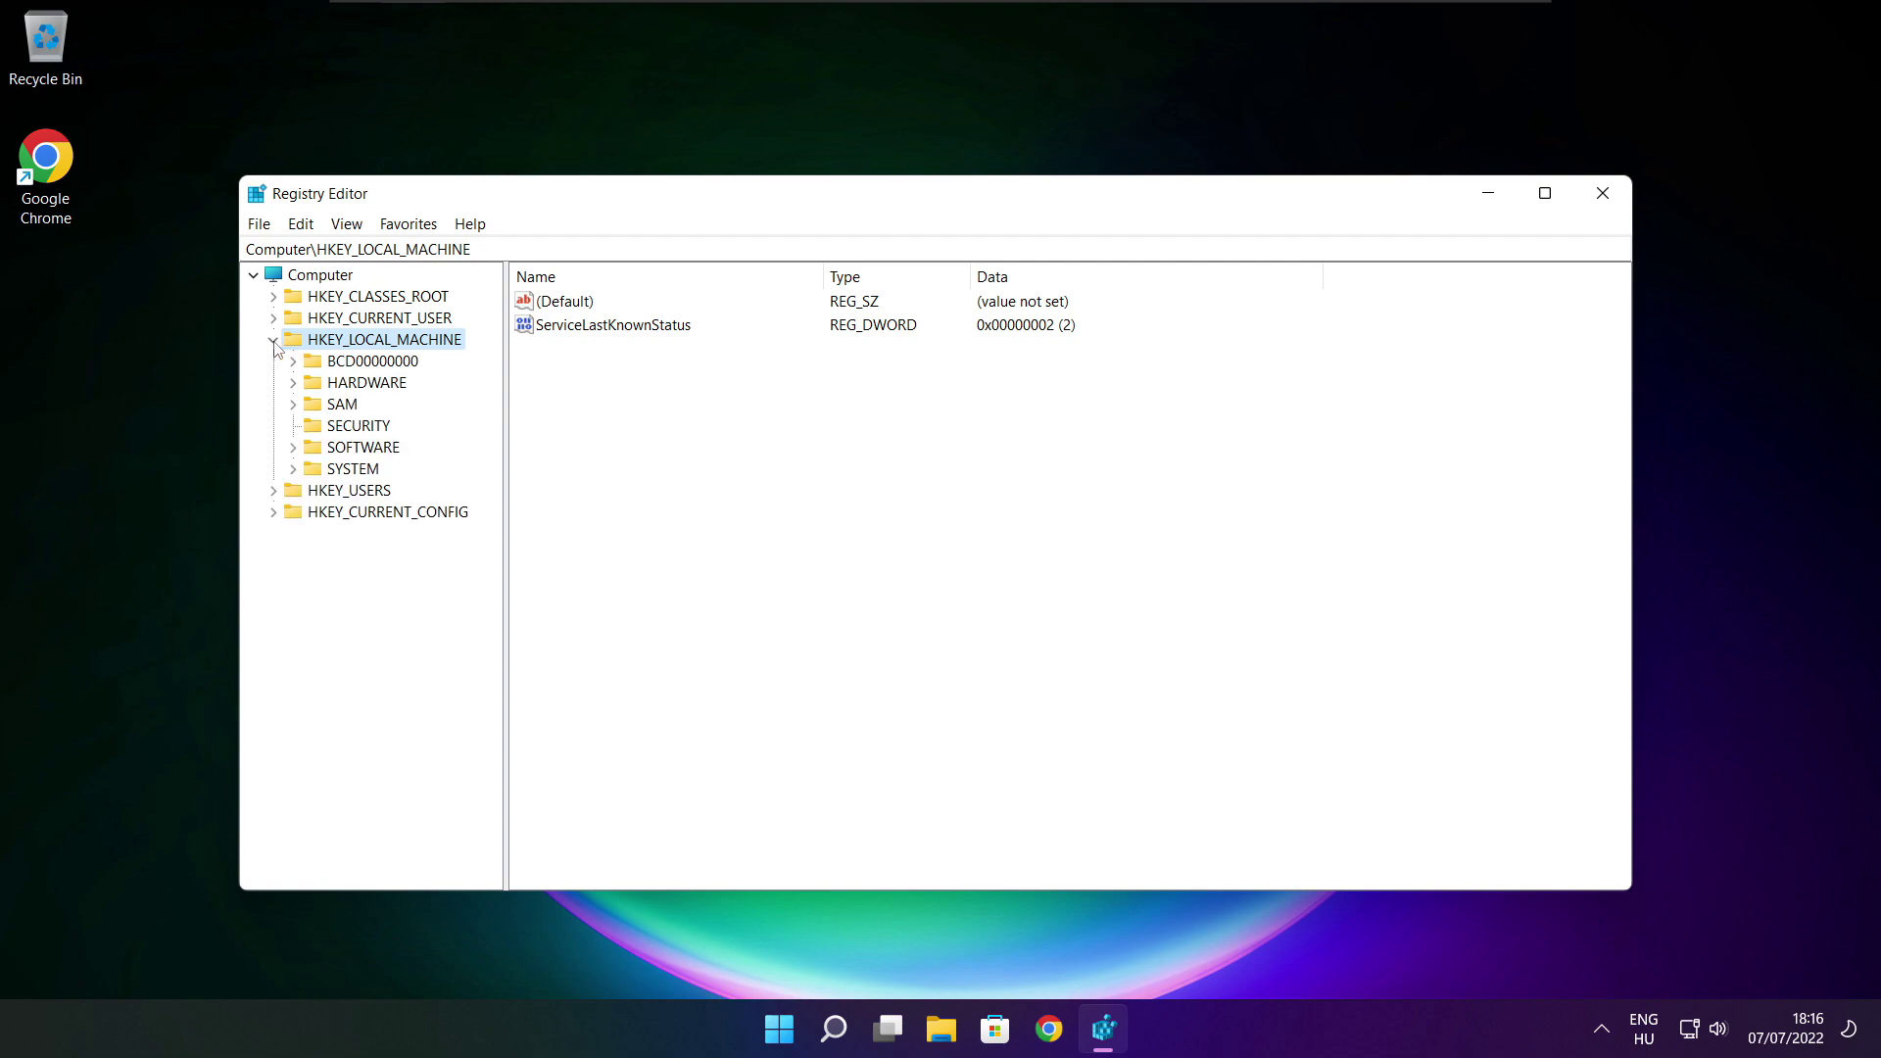
left_click(342, 451)
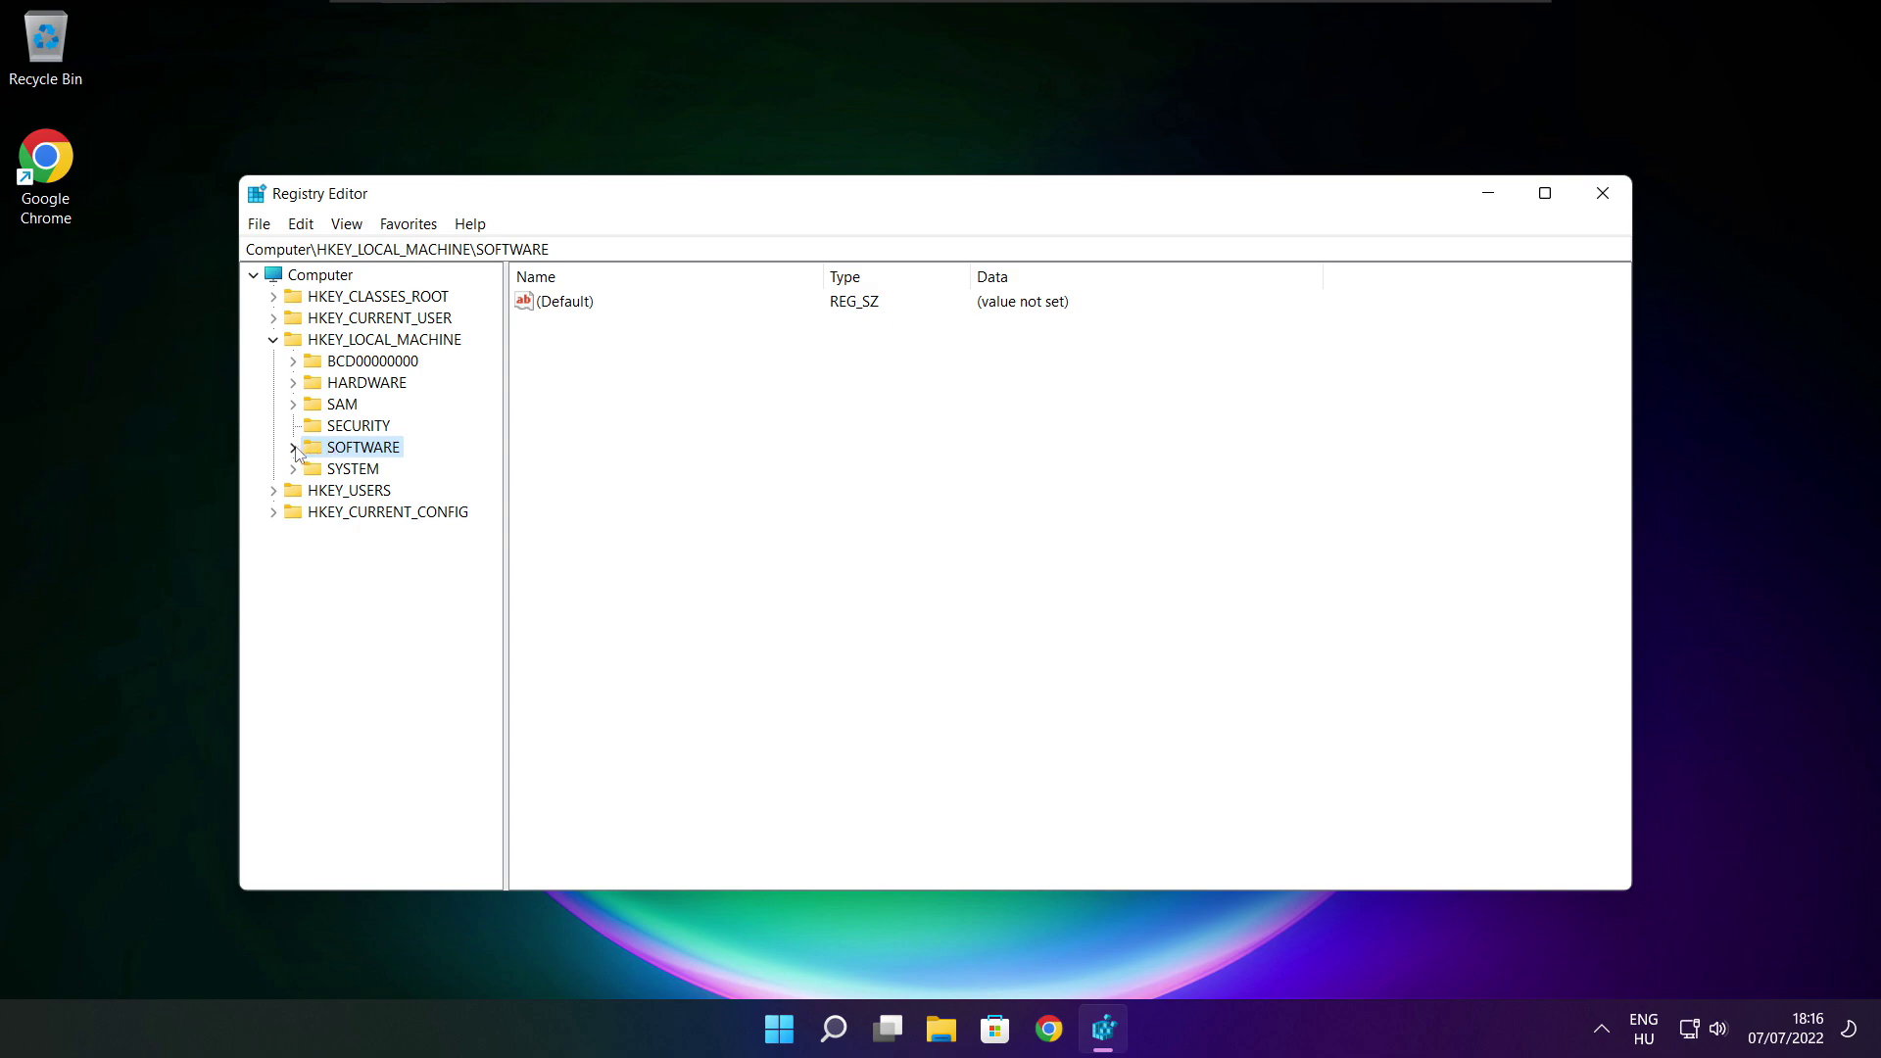
left_click(293, 447)
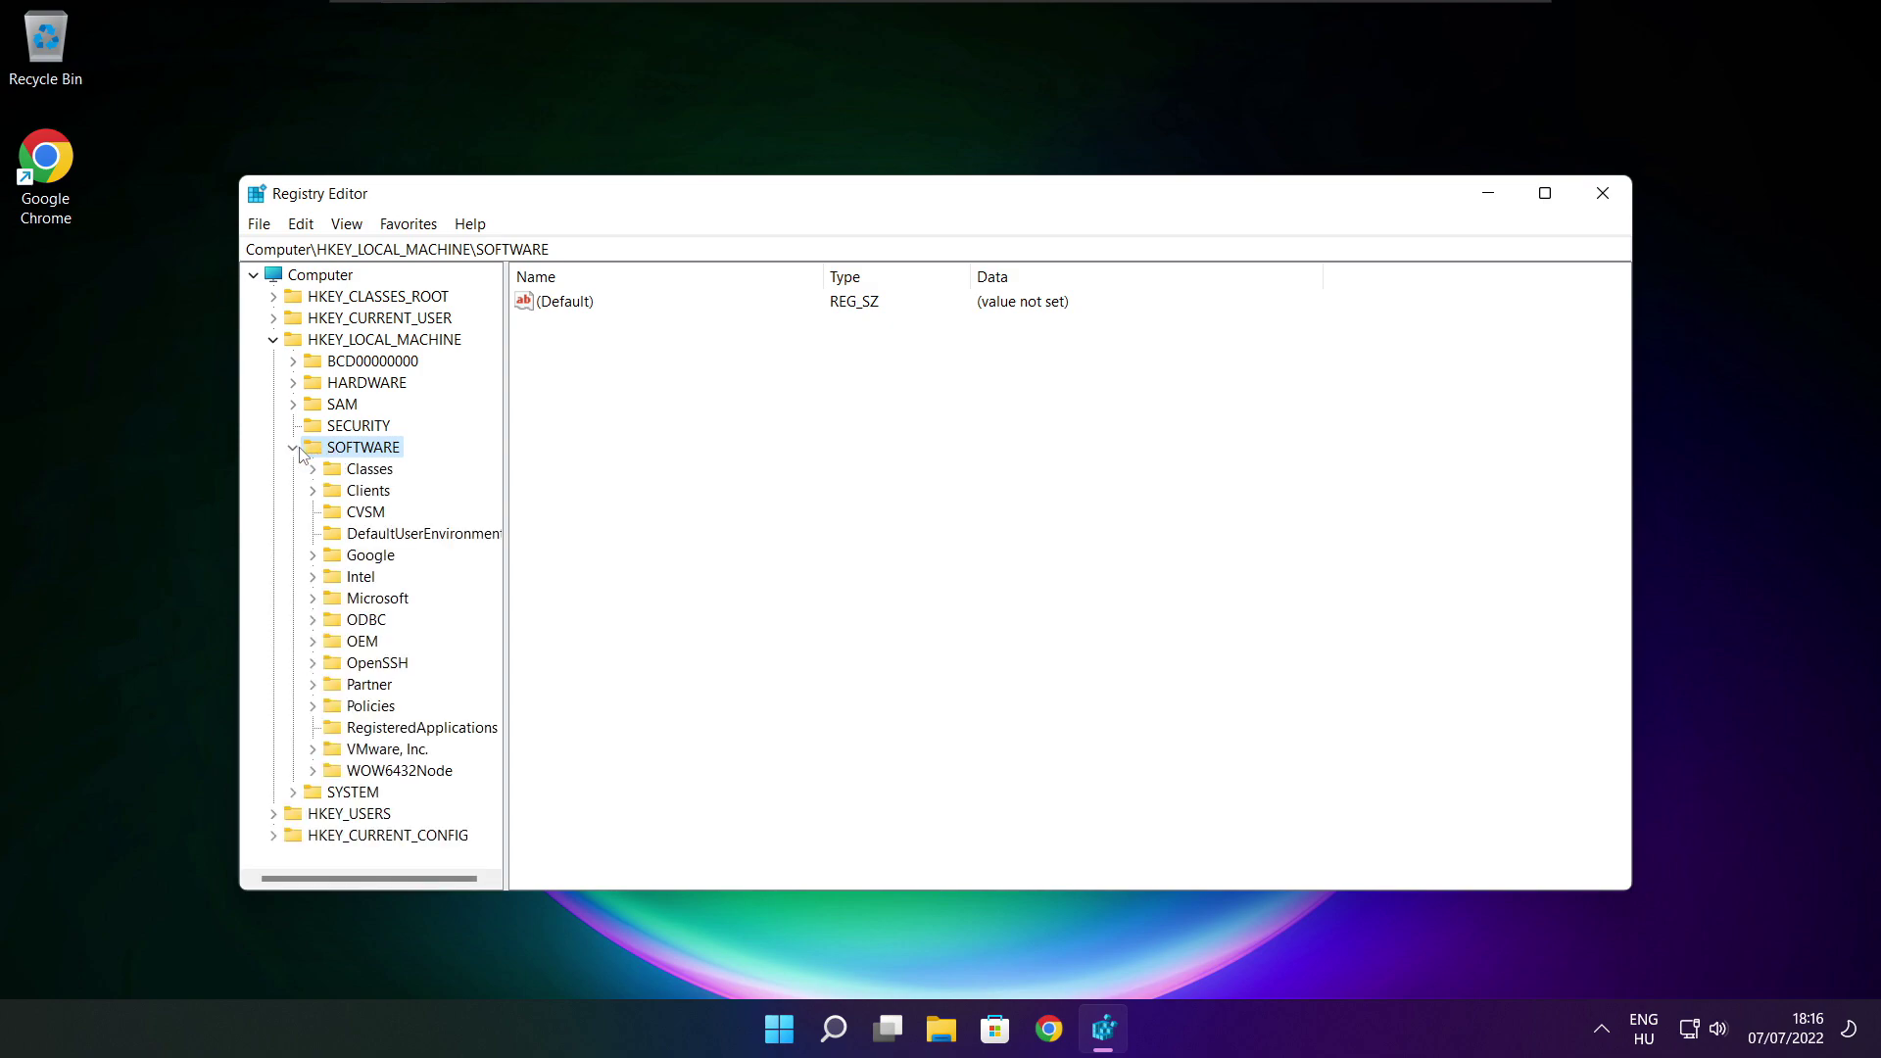
left_click(361, 599)
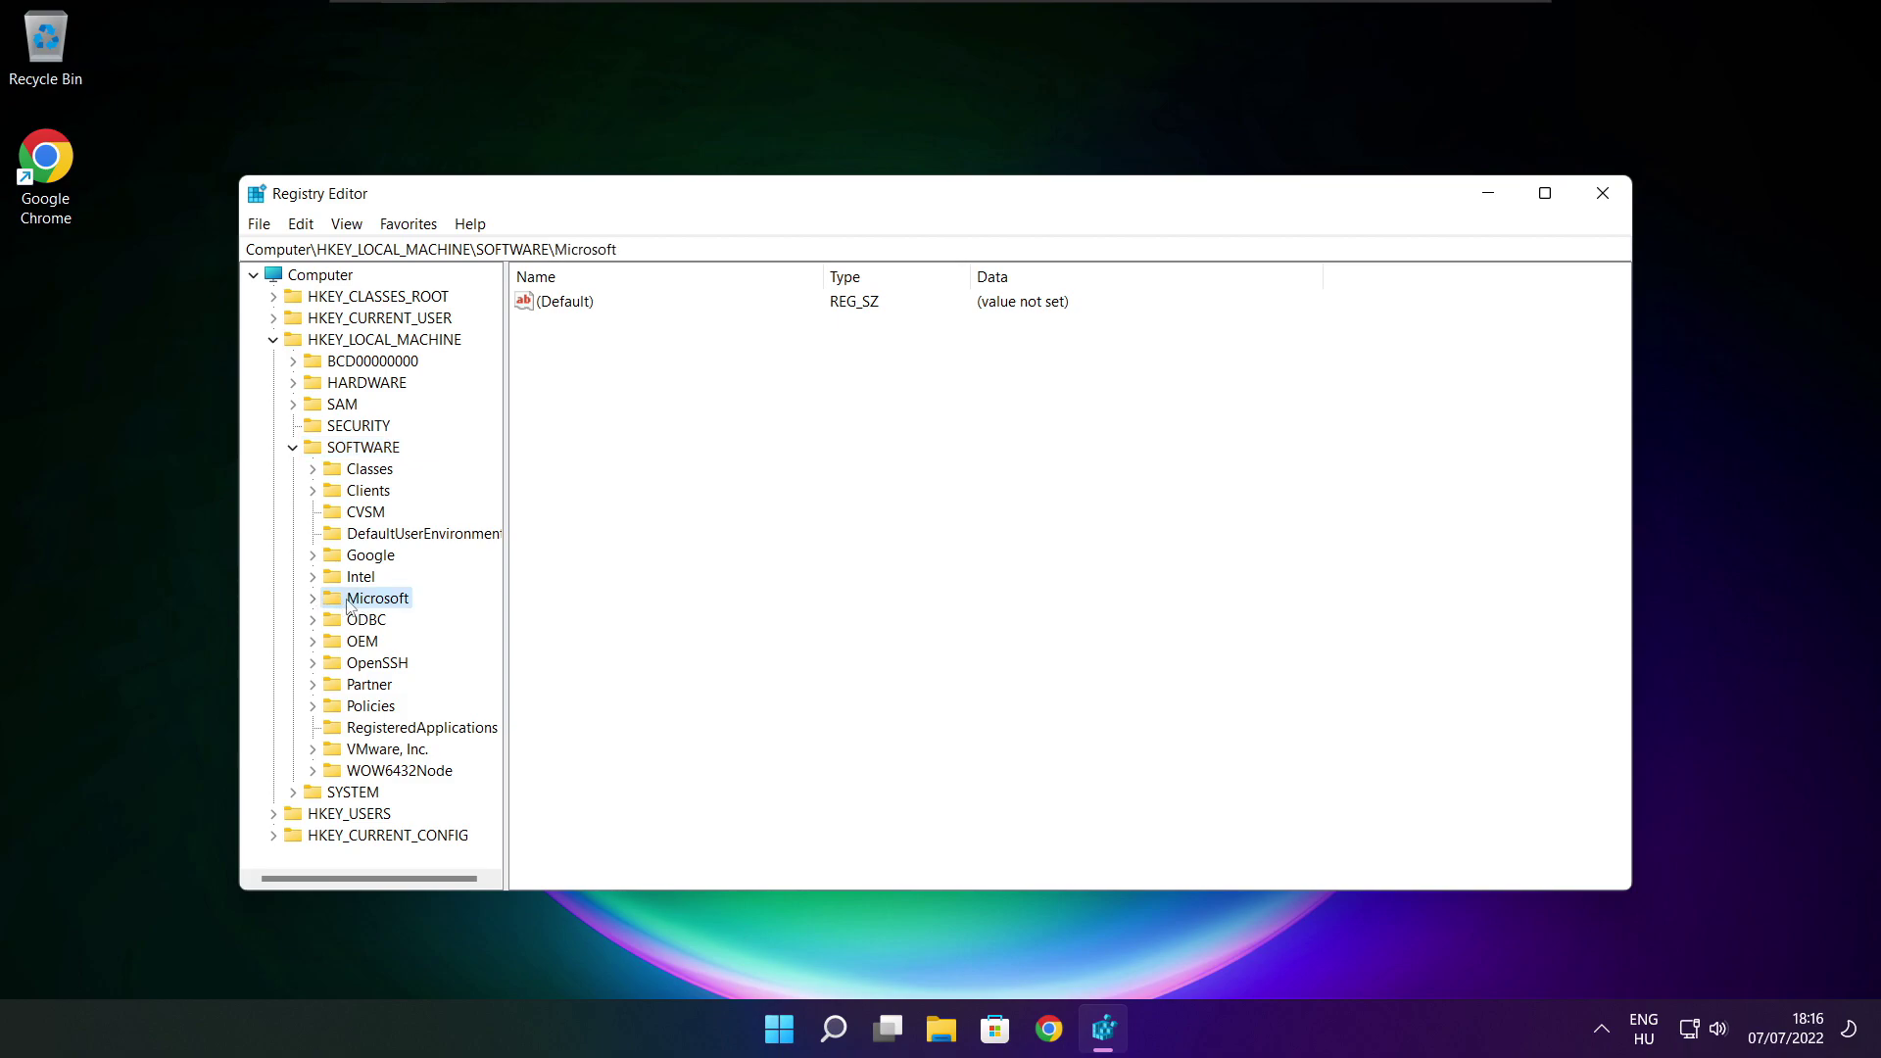
left_click(314, 600)
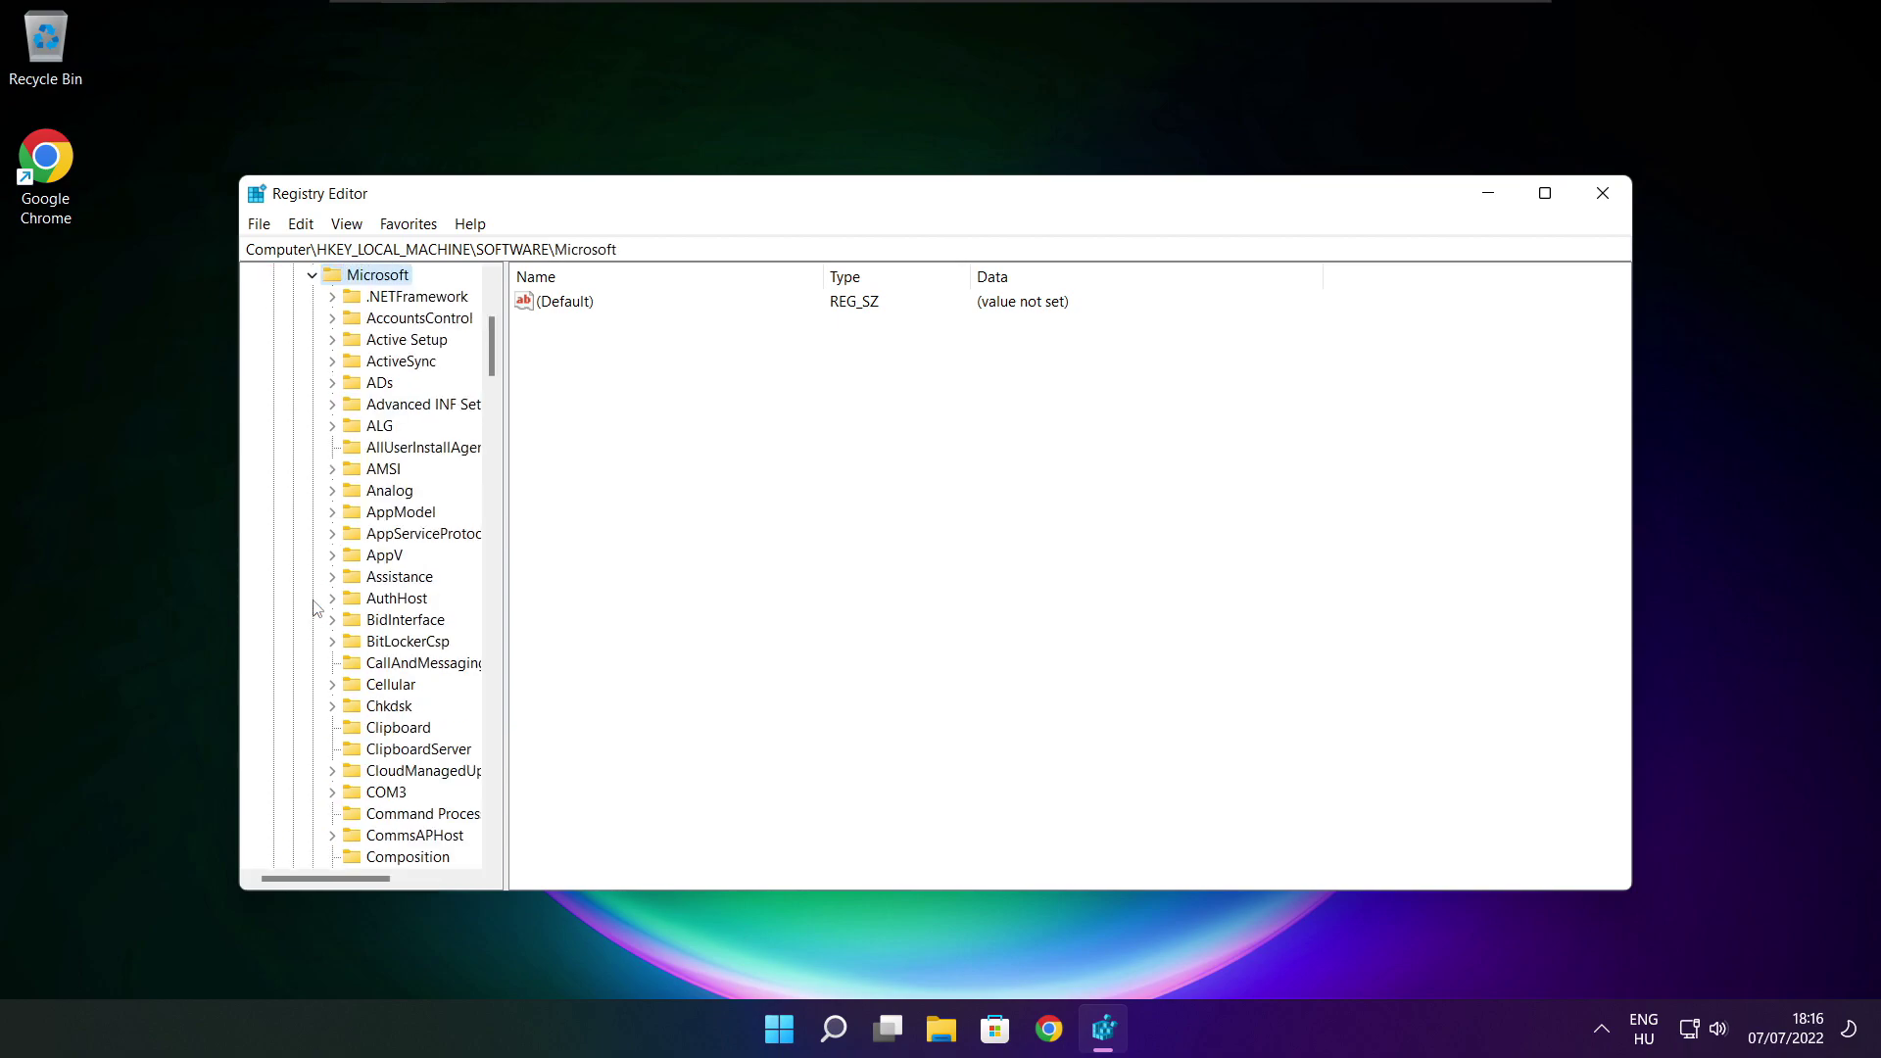
scroll(385, 586, "down", 20)
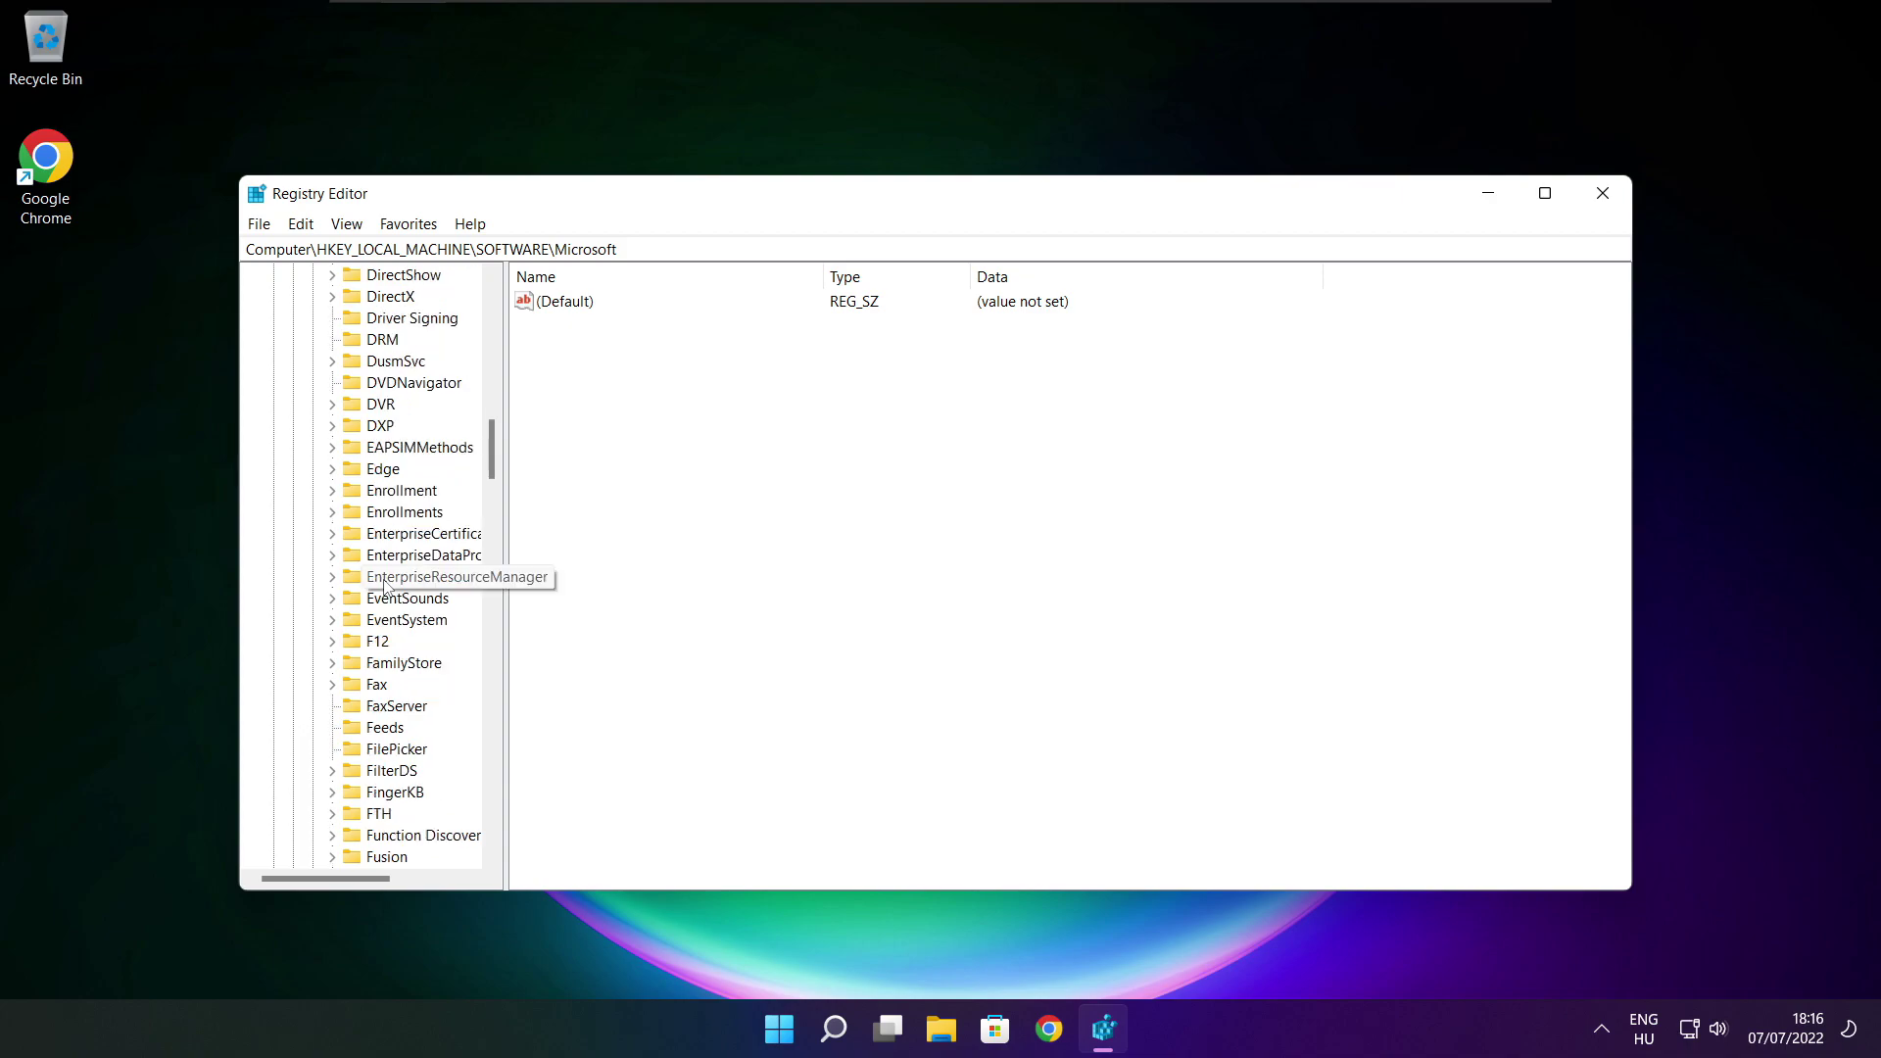
scroll(385, 585, "down", 19)
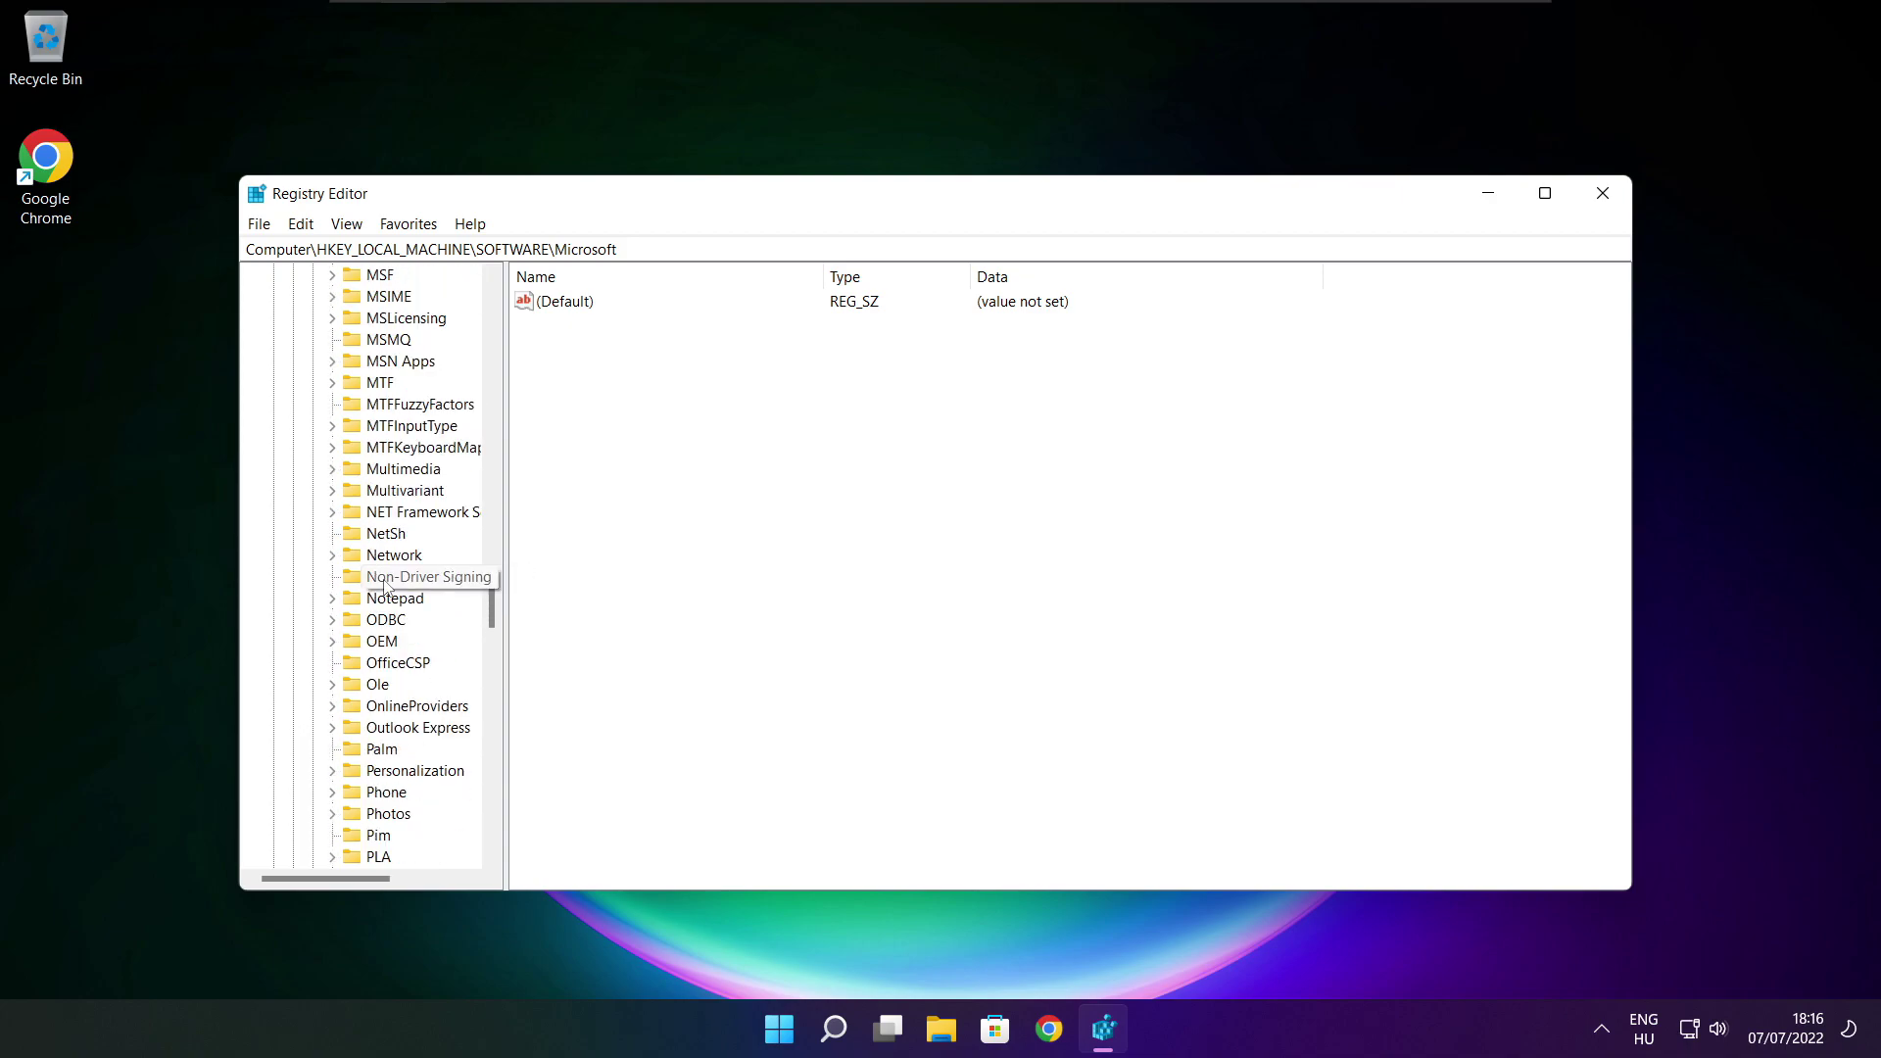
scroll(385, 586, "down", 1)
scroll(387, 553, "up", 1)
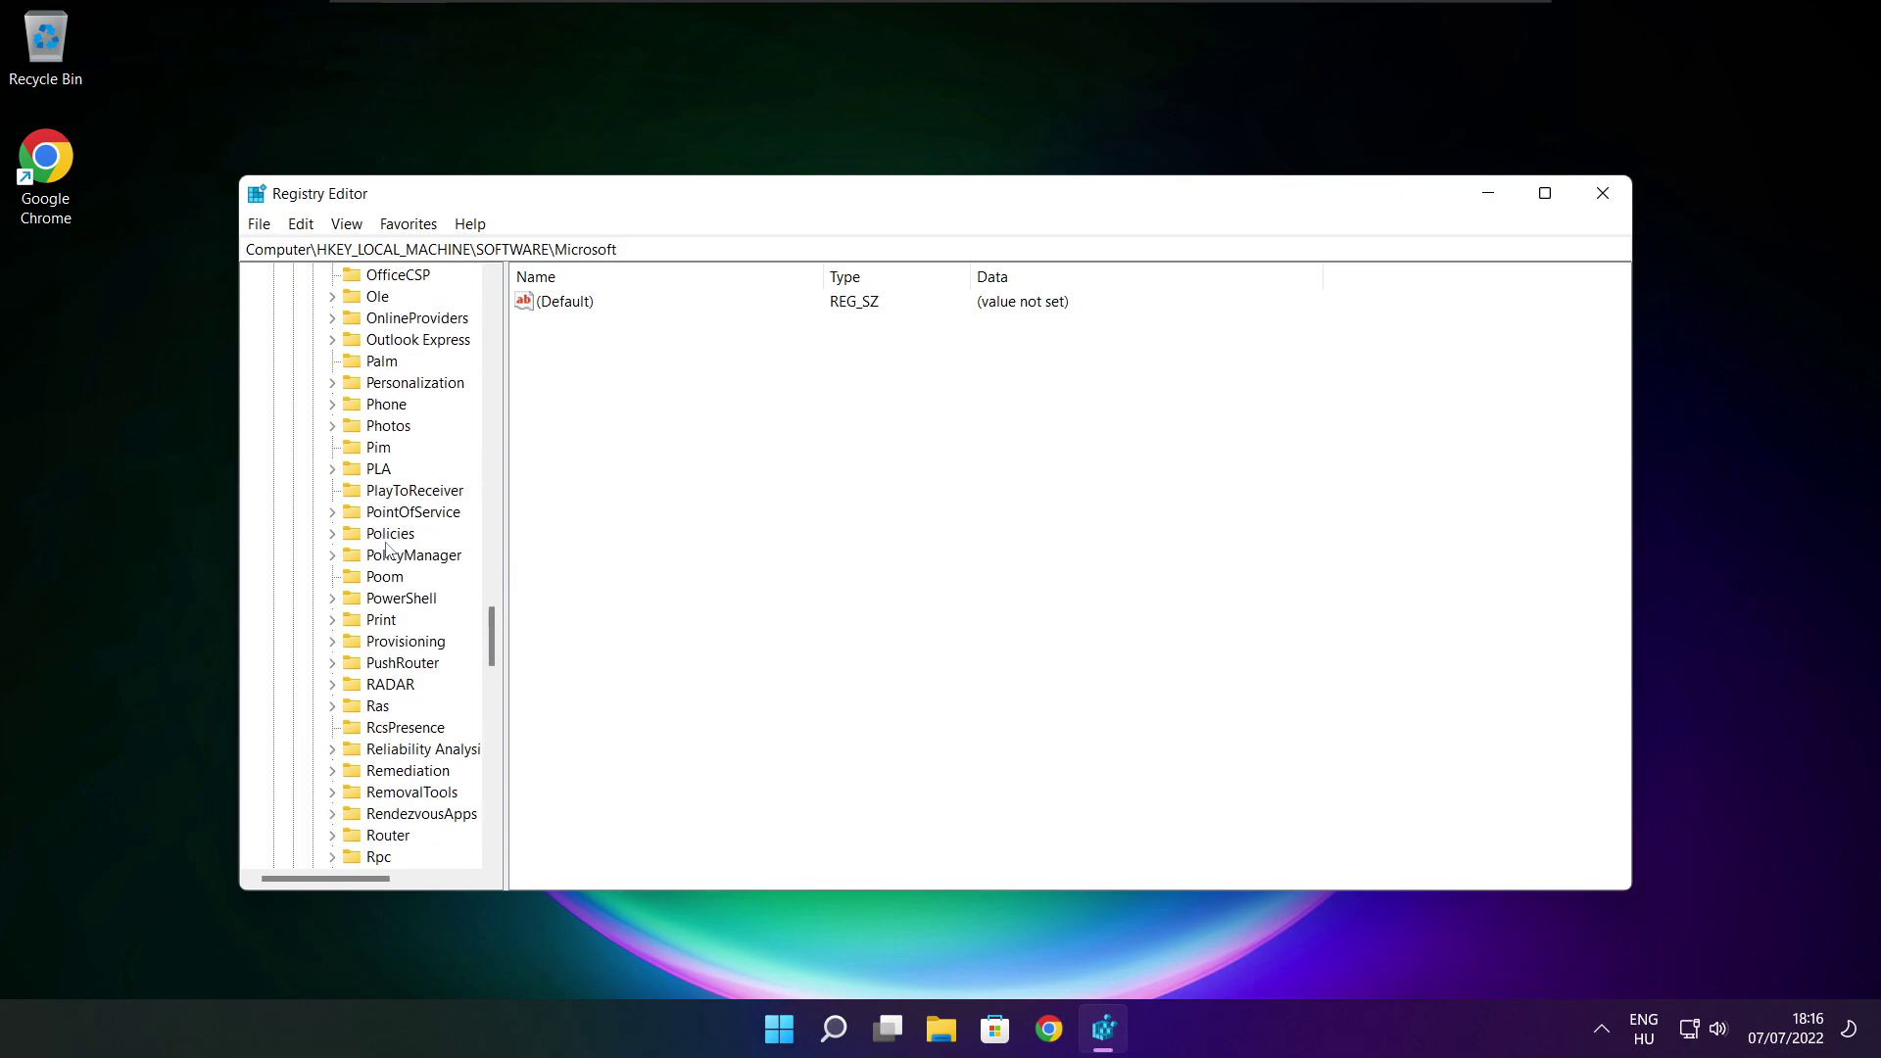
- Expand PolicyManager\default\ApplicationManagement to reveal the AllowGameDVR subkey
left_click(397, 559)
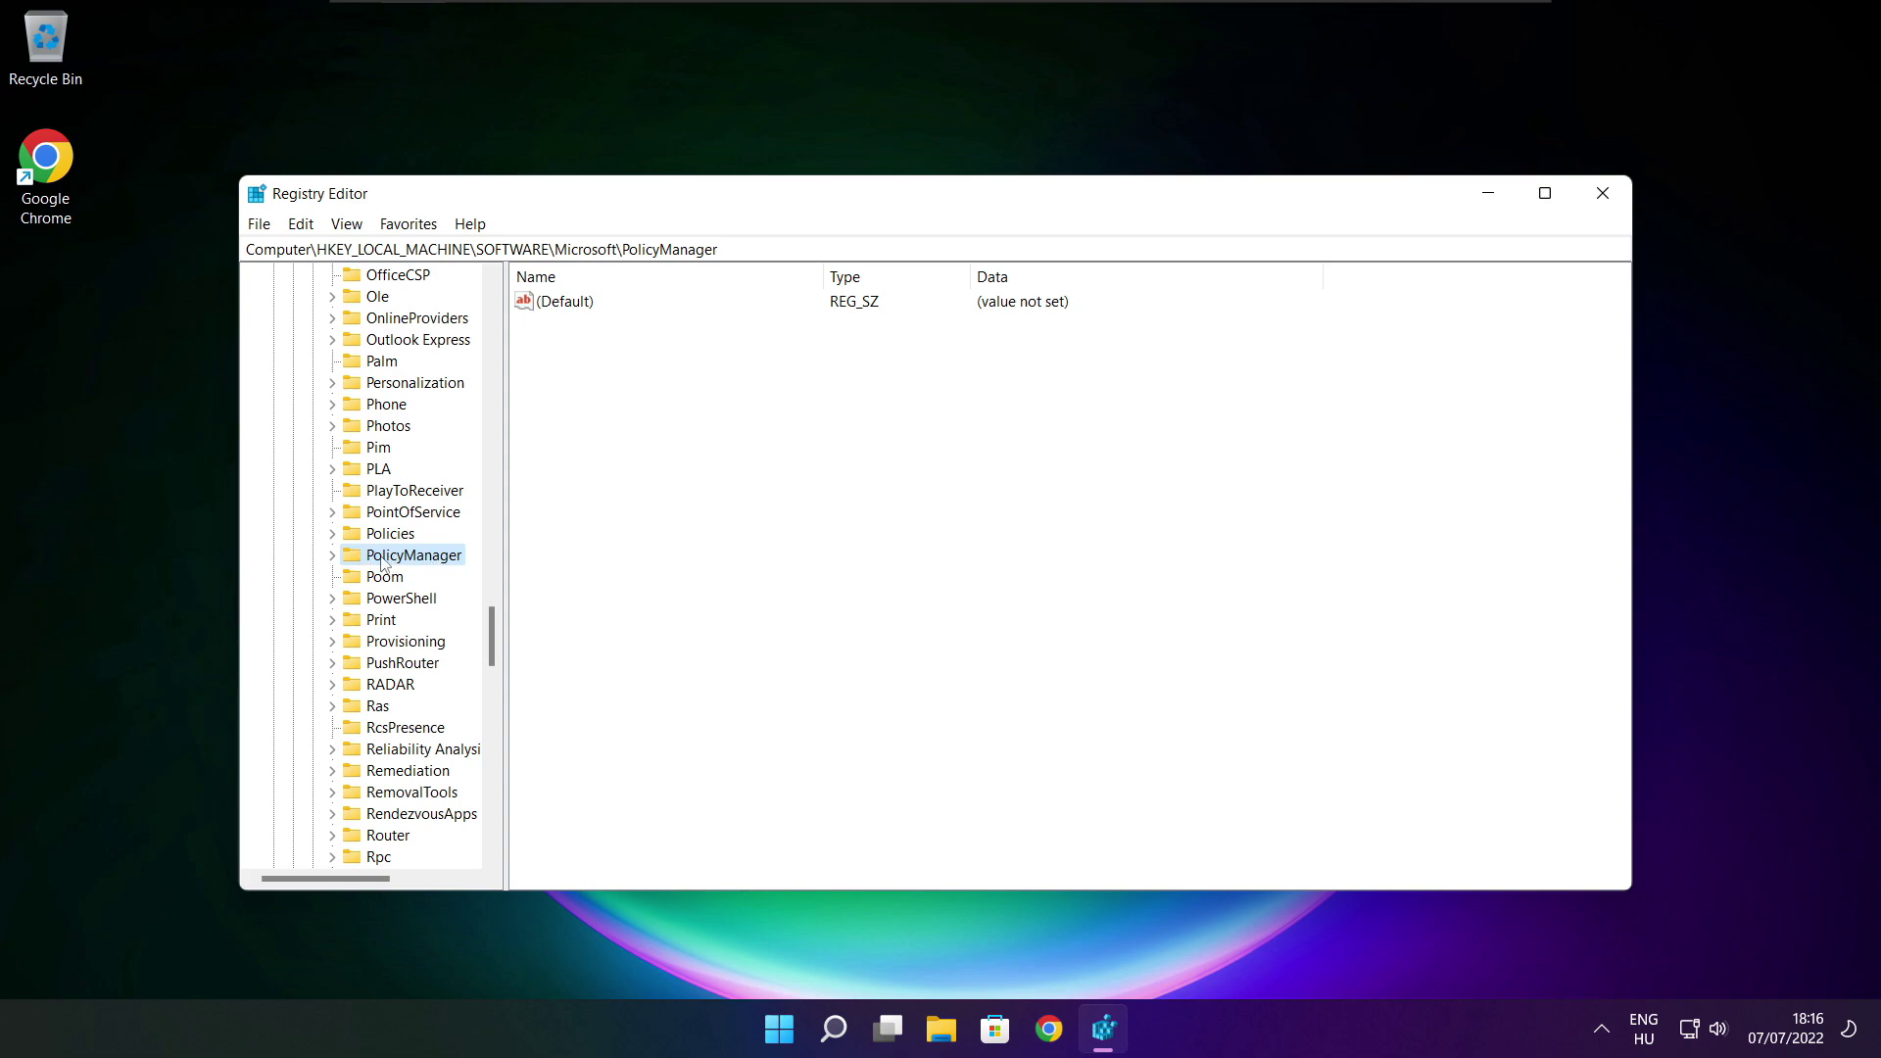
left_click(332, 555)
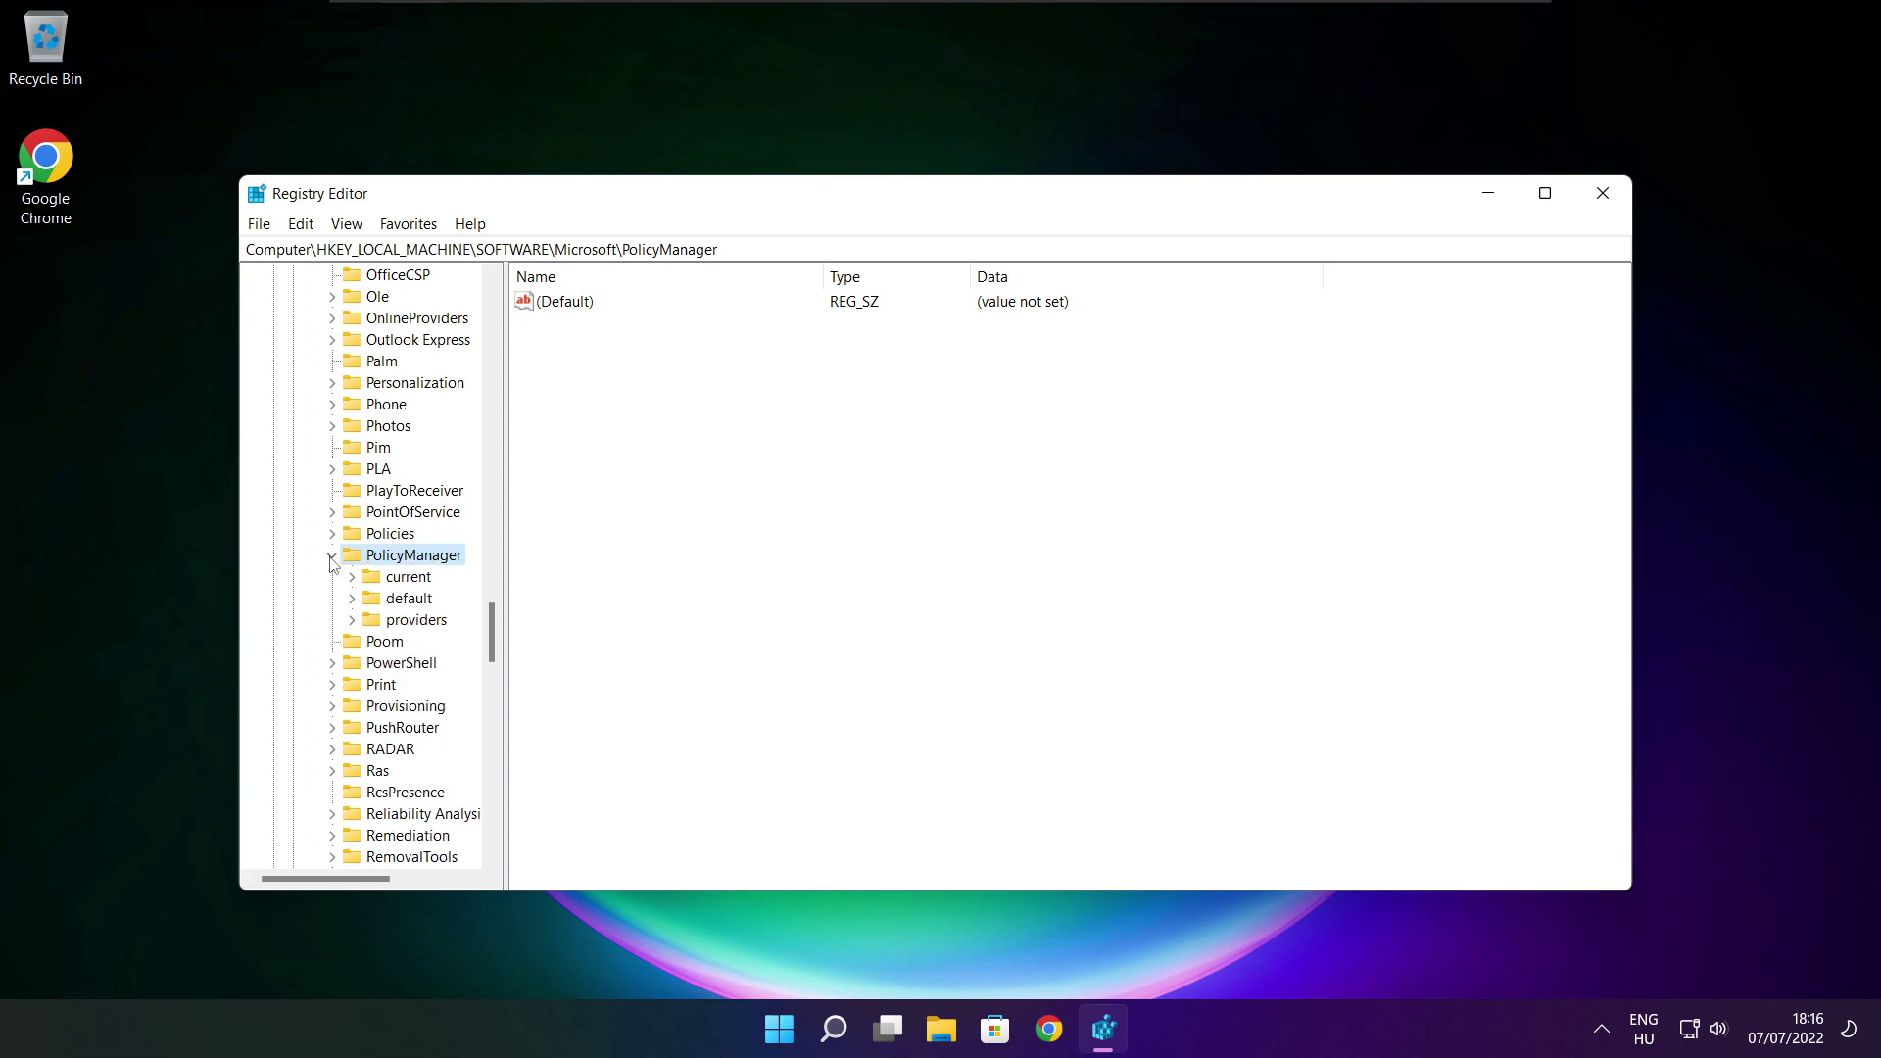
left_click(409, 602)
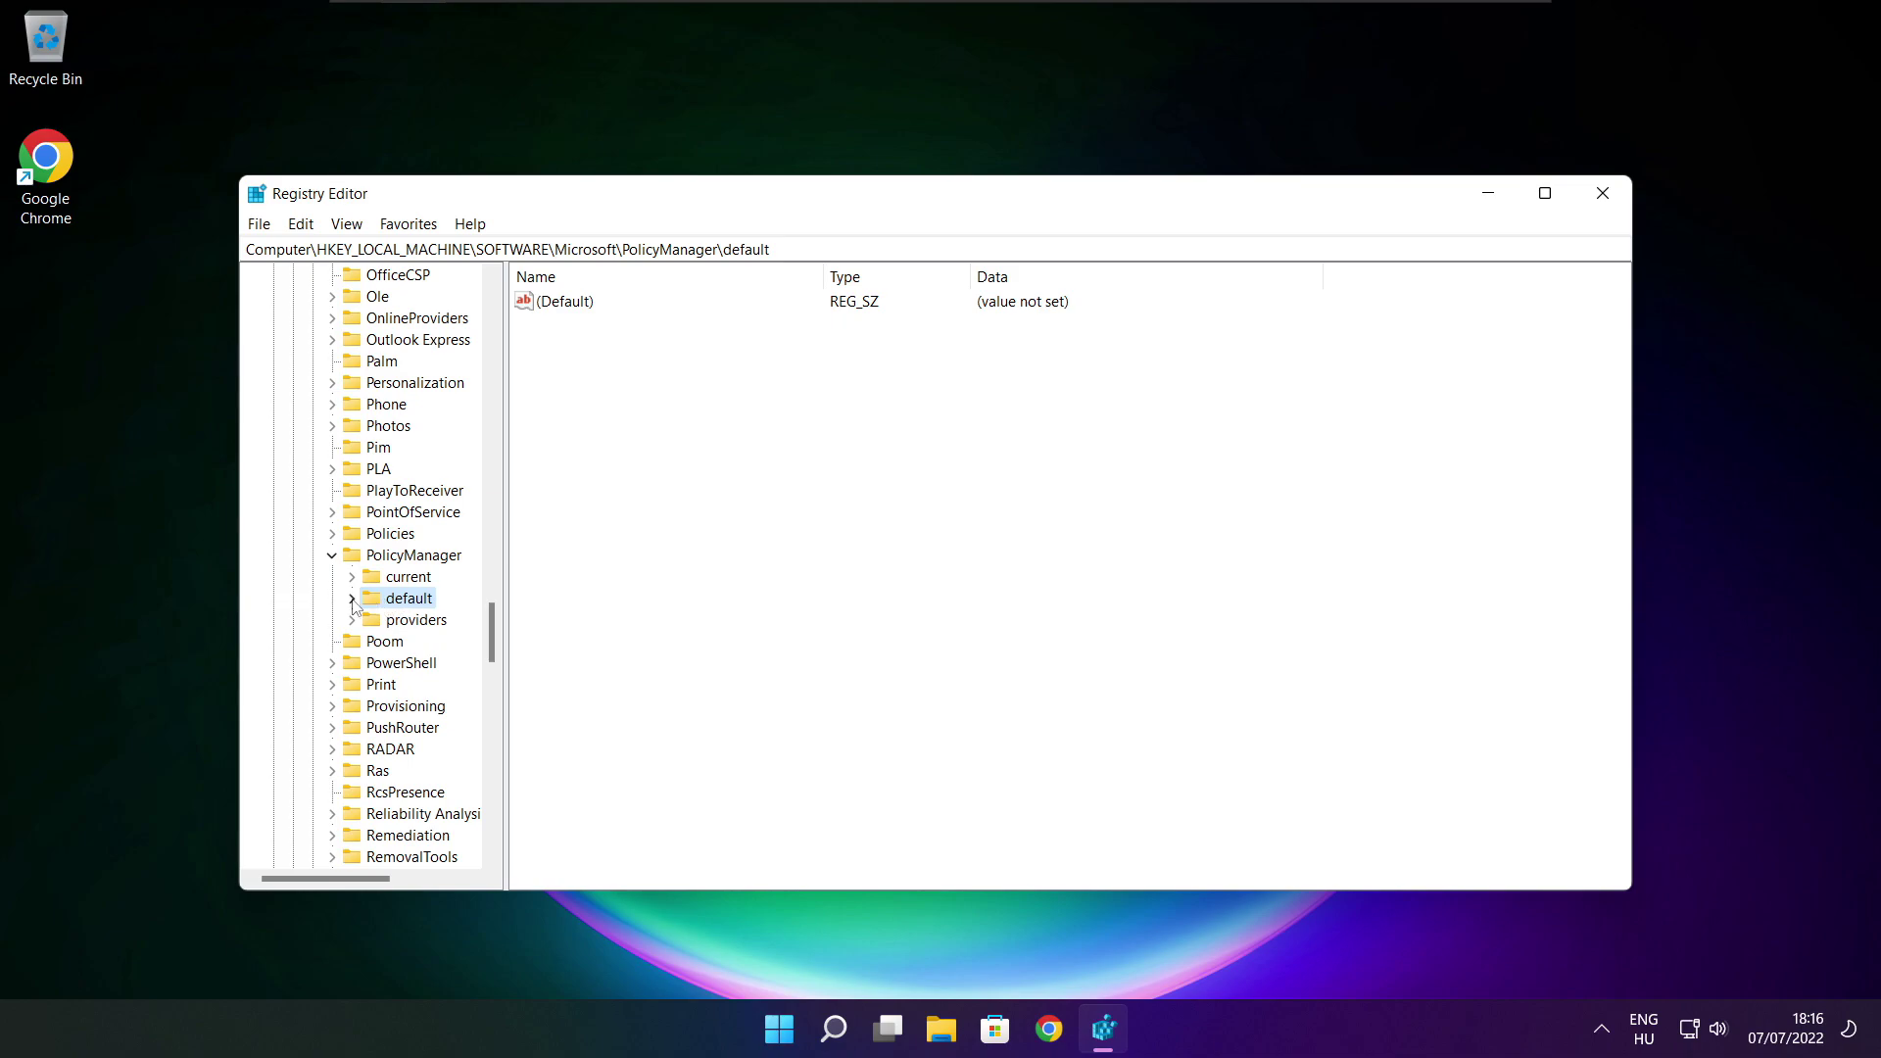
left_click(352, 599)
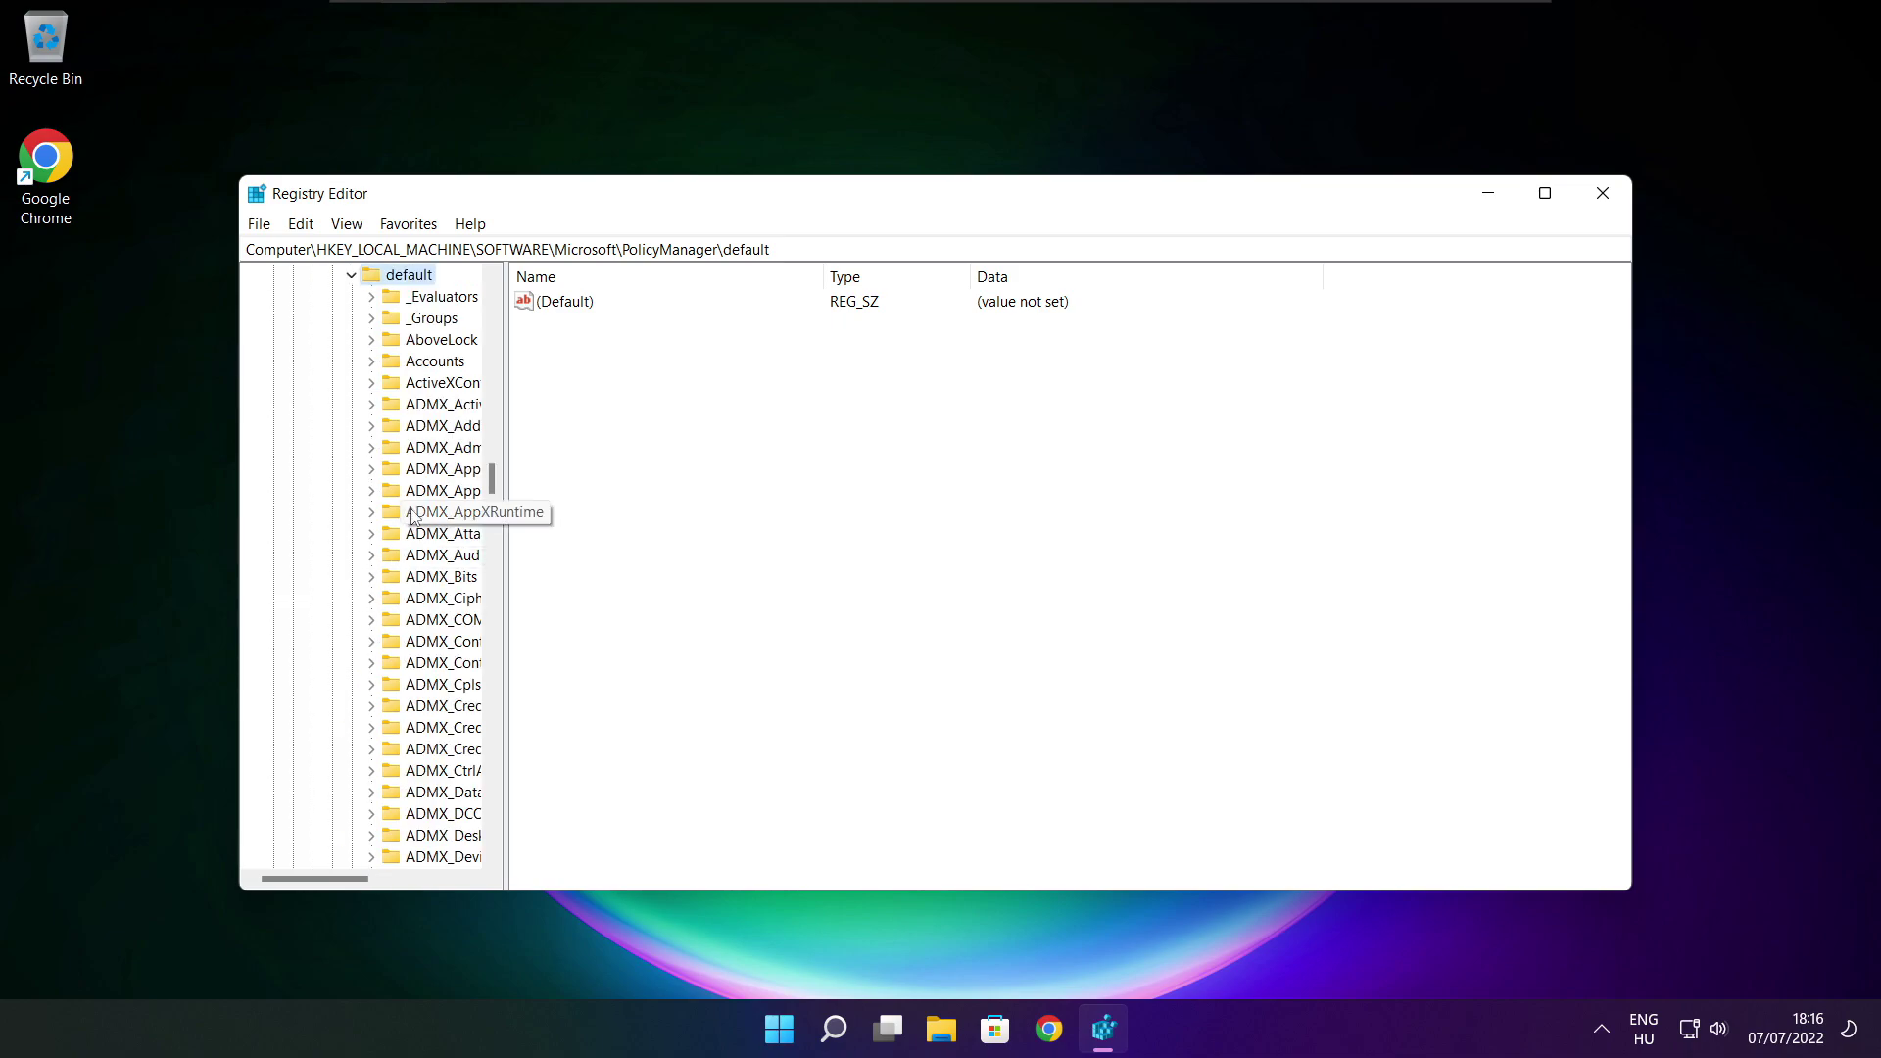
scroll(436, 431, "down", 7)
scroll(436, 431, "down", 20)
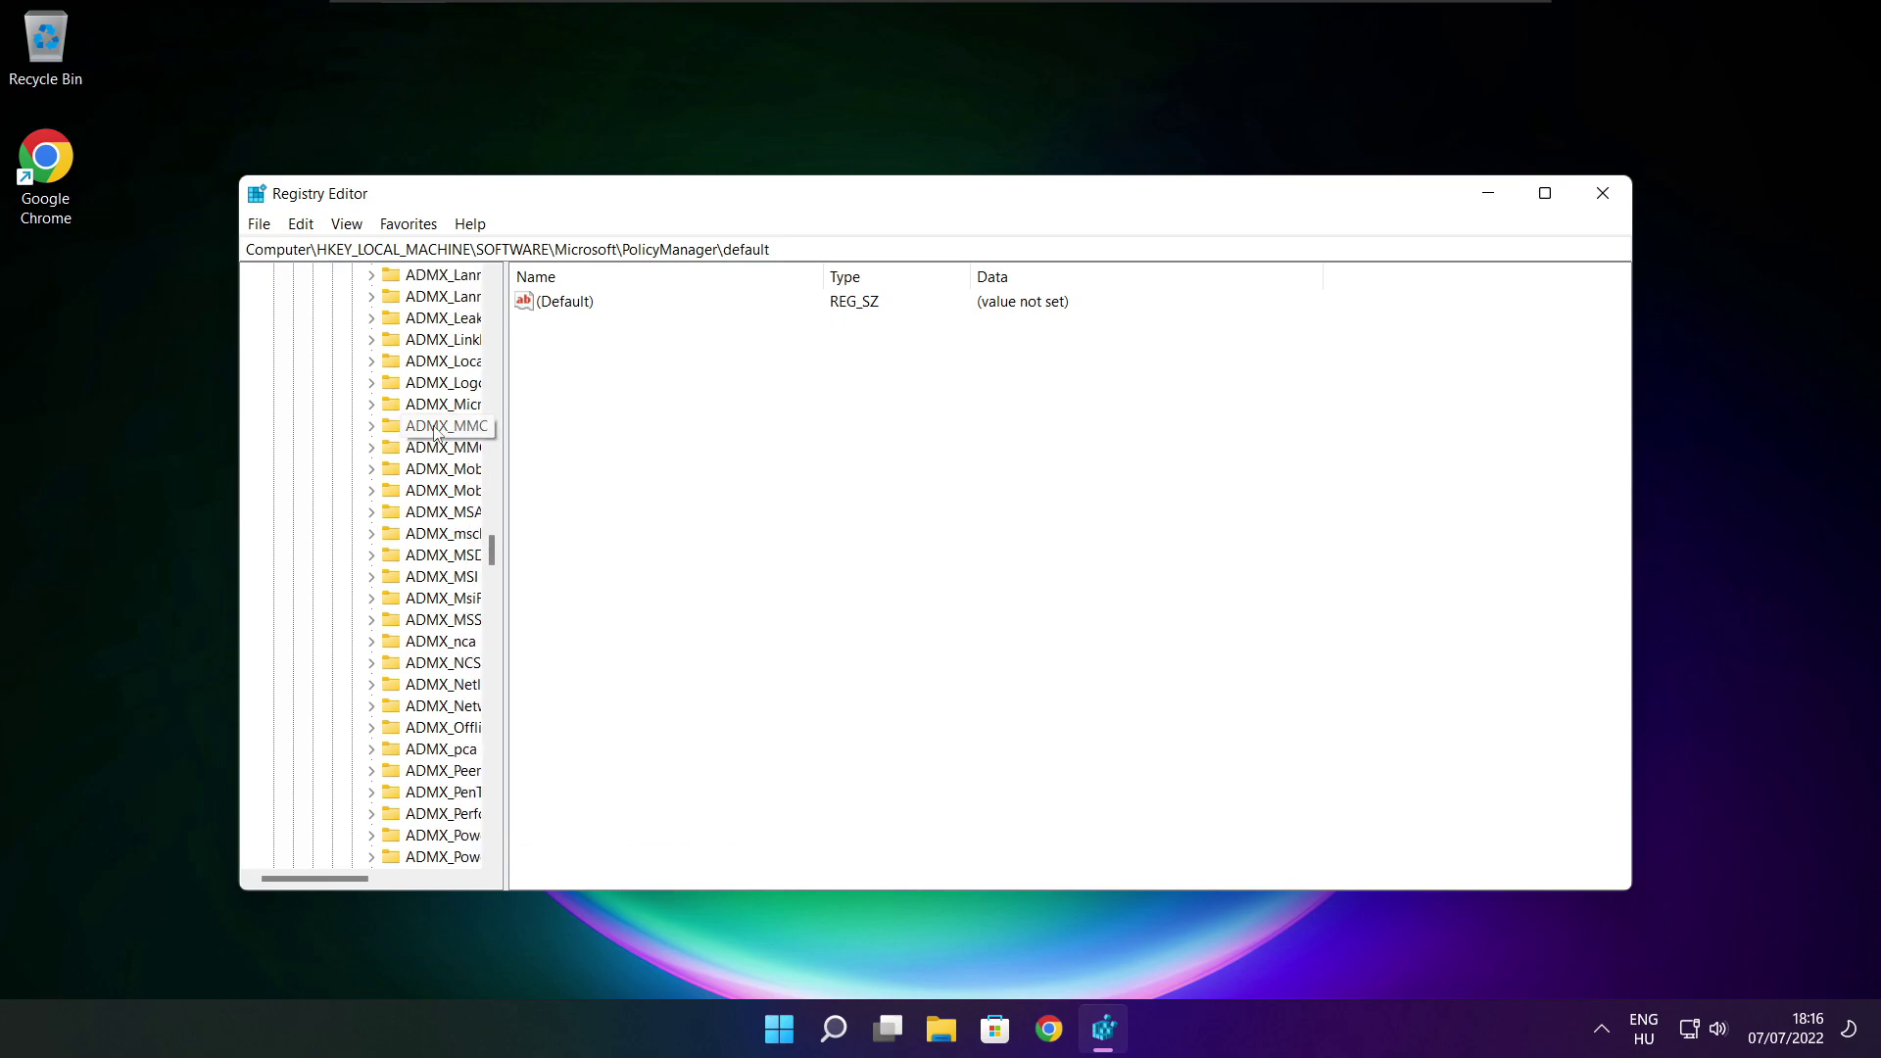
scroll(436, 431, "down", 3)
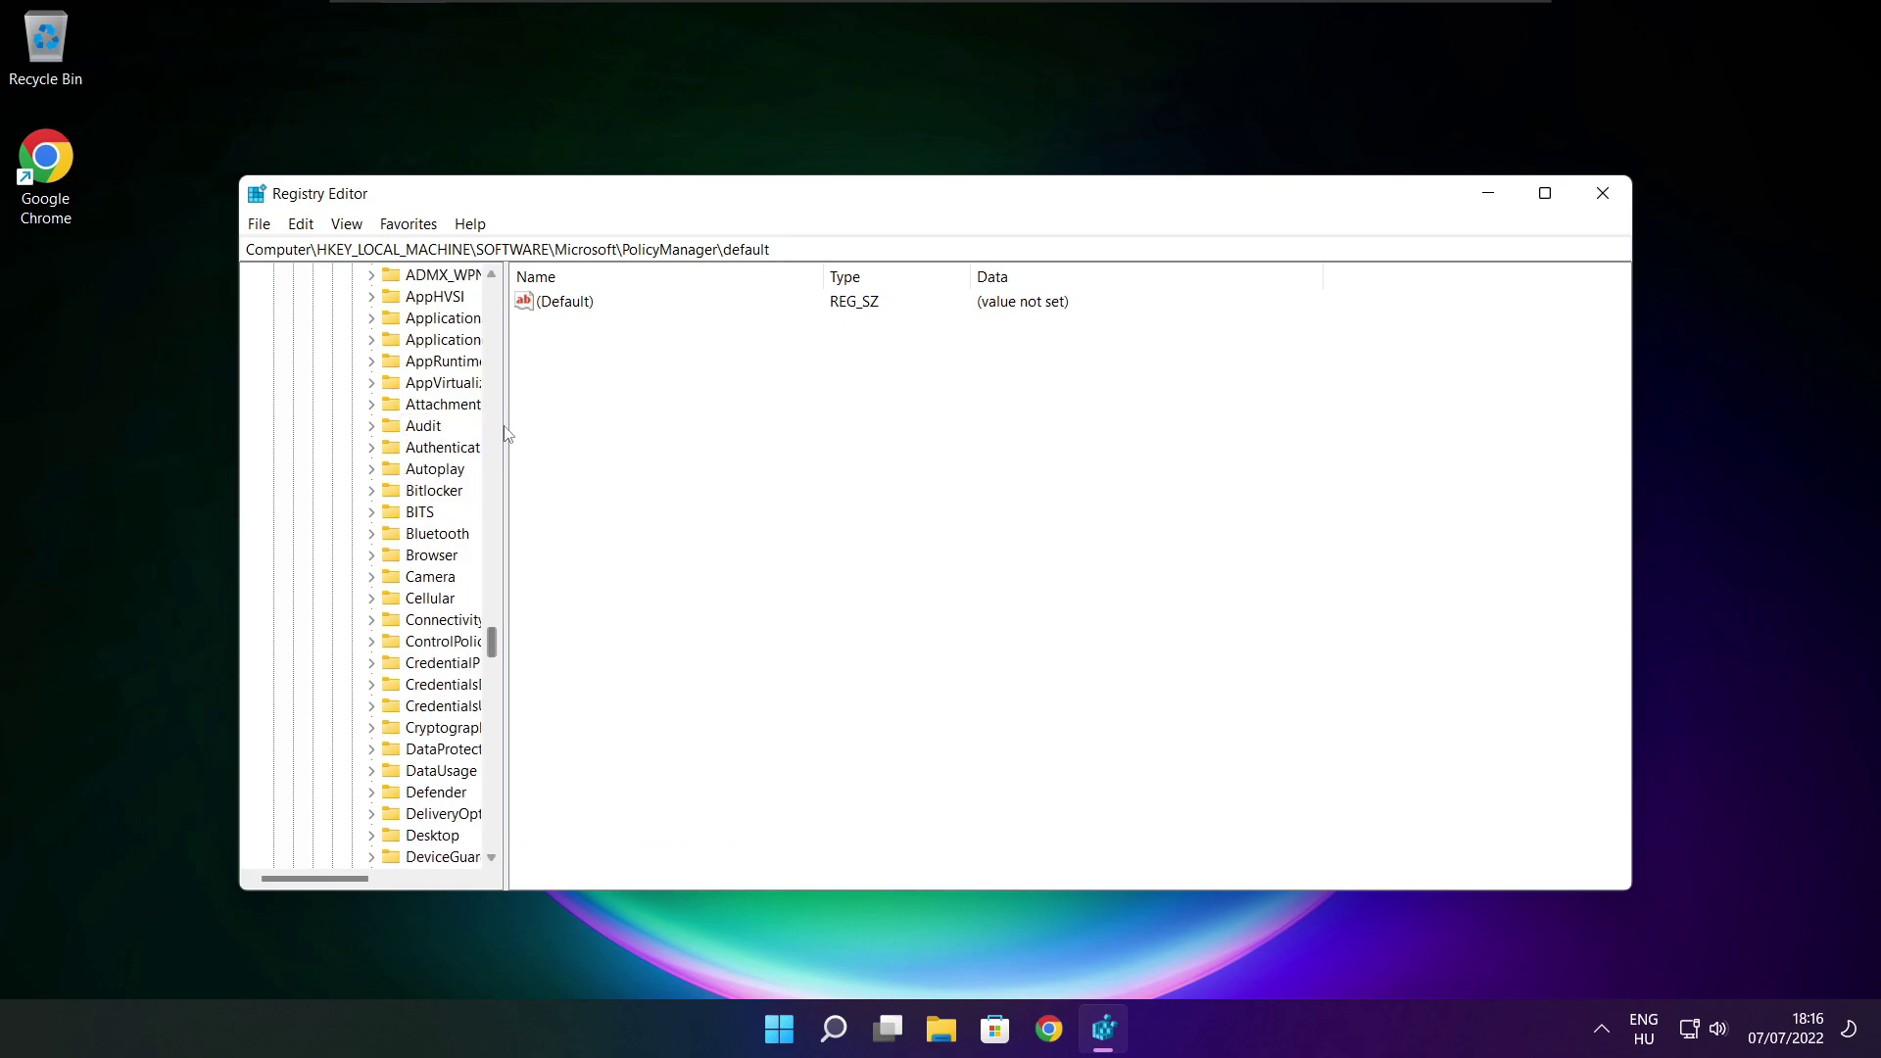
left_click_drag(504, 428, 622, 428)
scroll(552, 431, "up", 1)
left_click(436, 405)
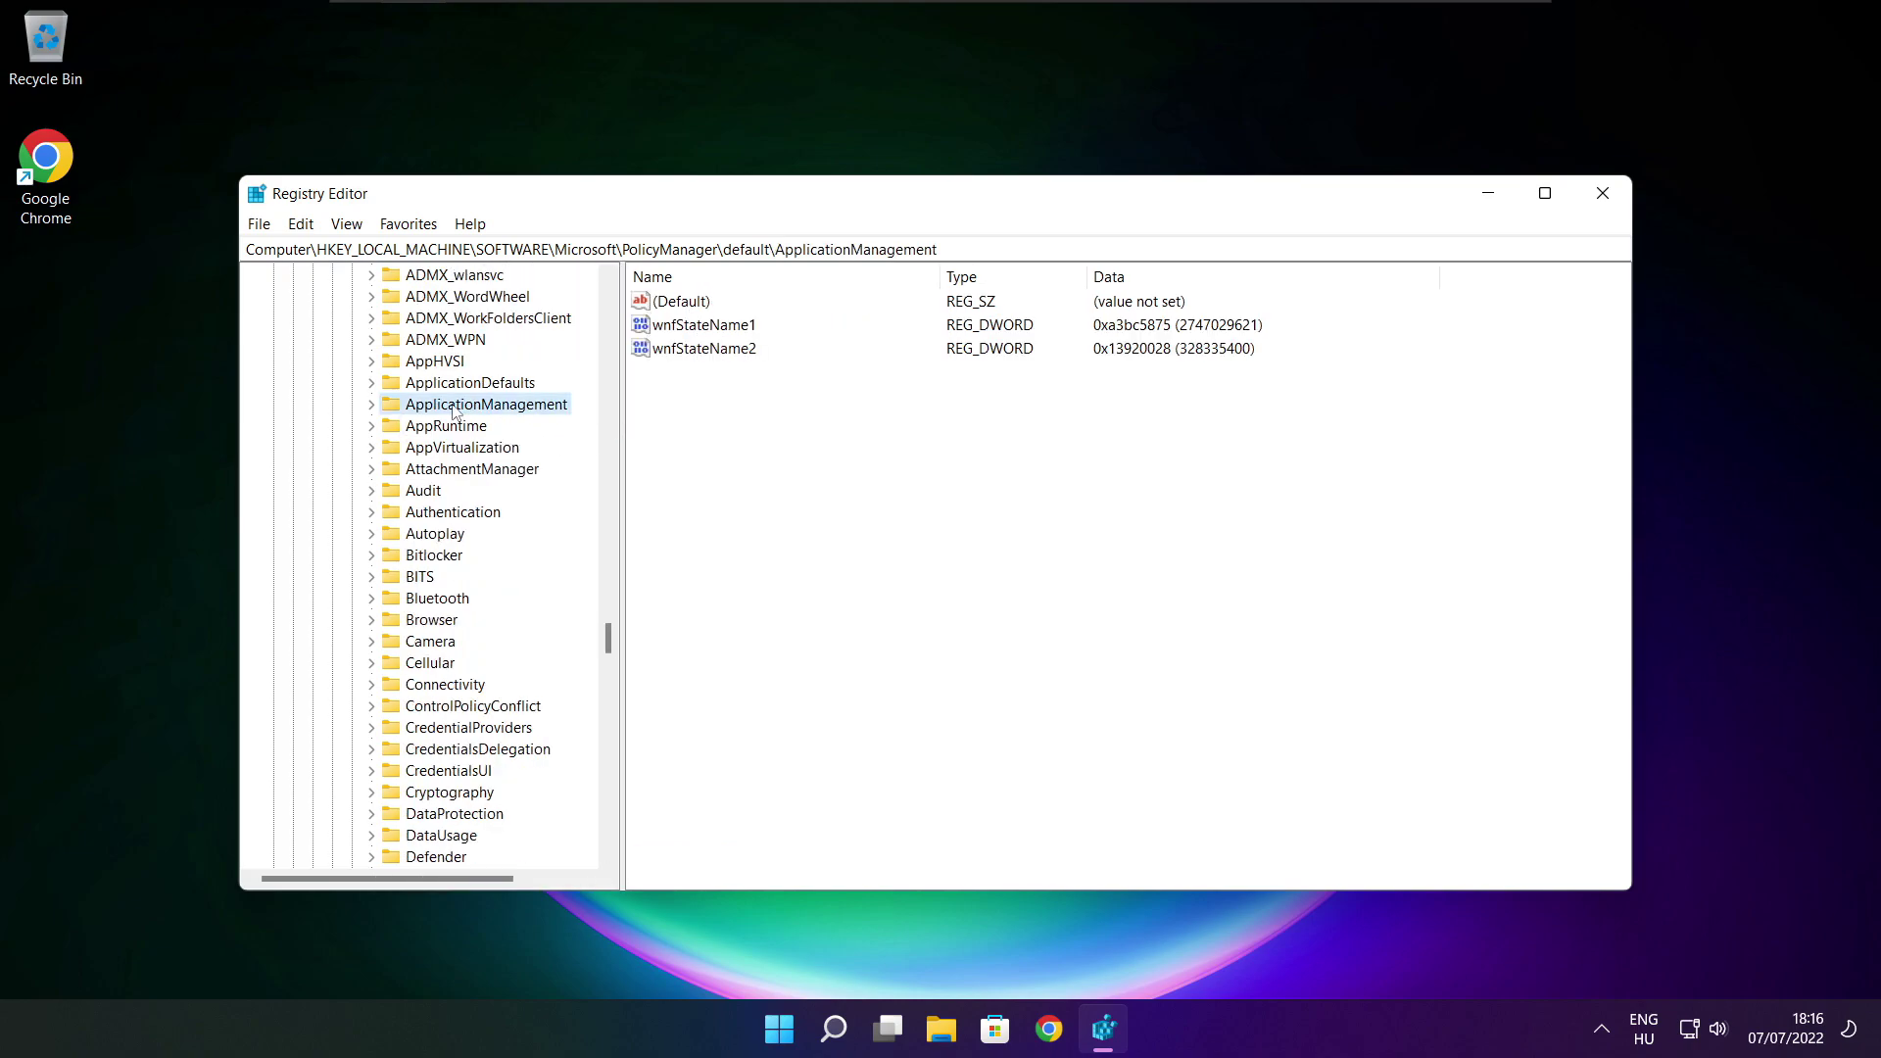
left_click(371, 405)
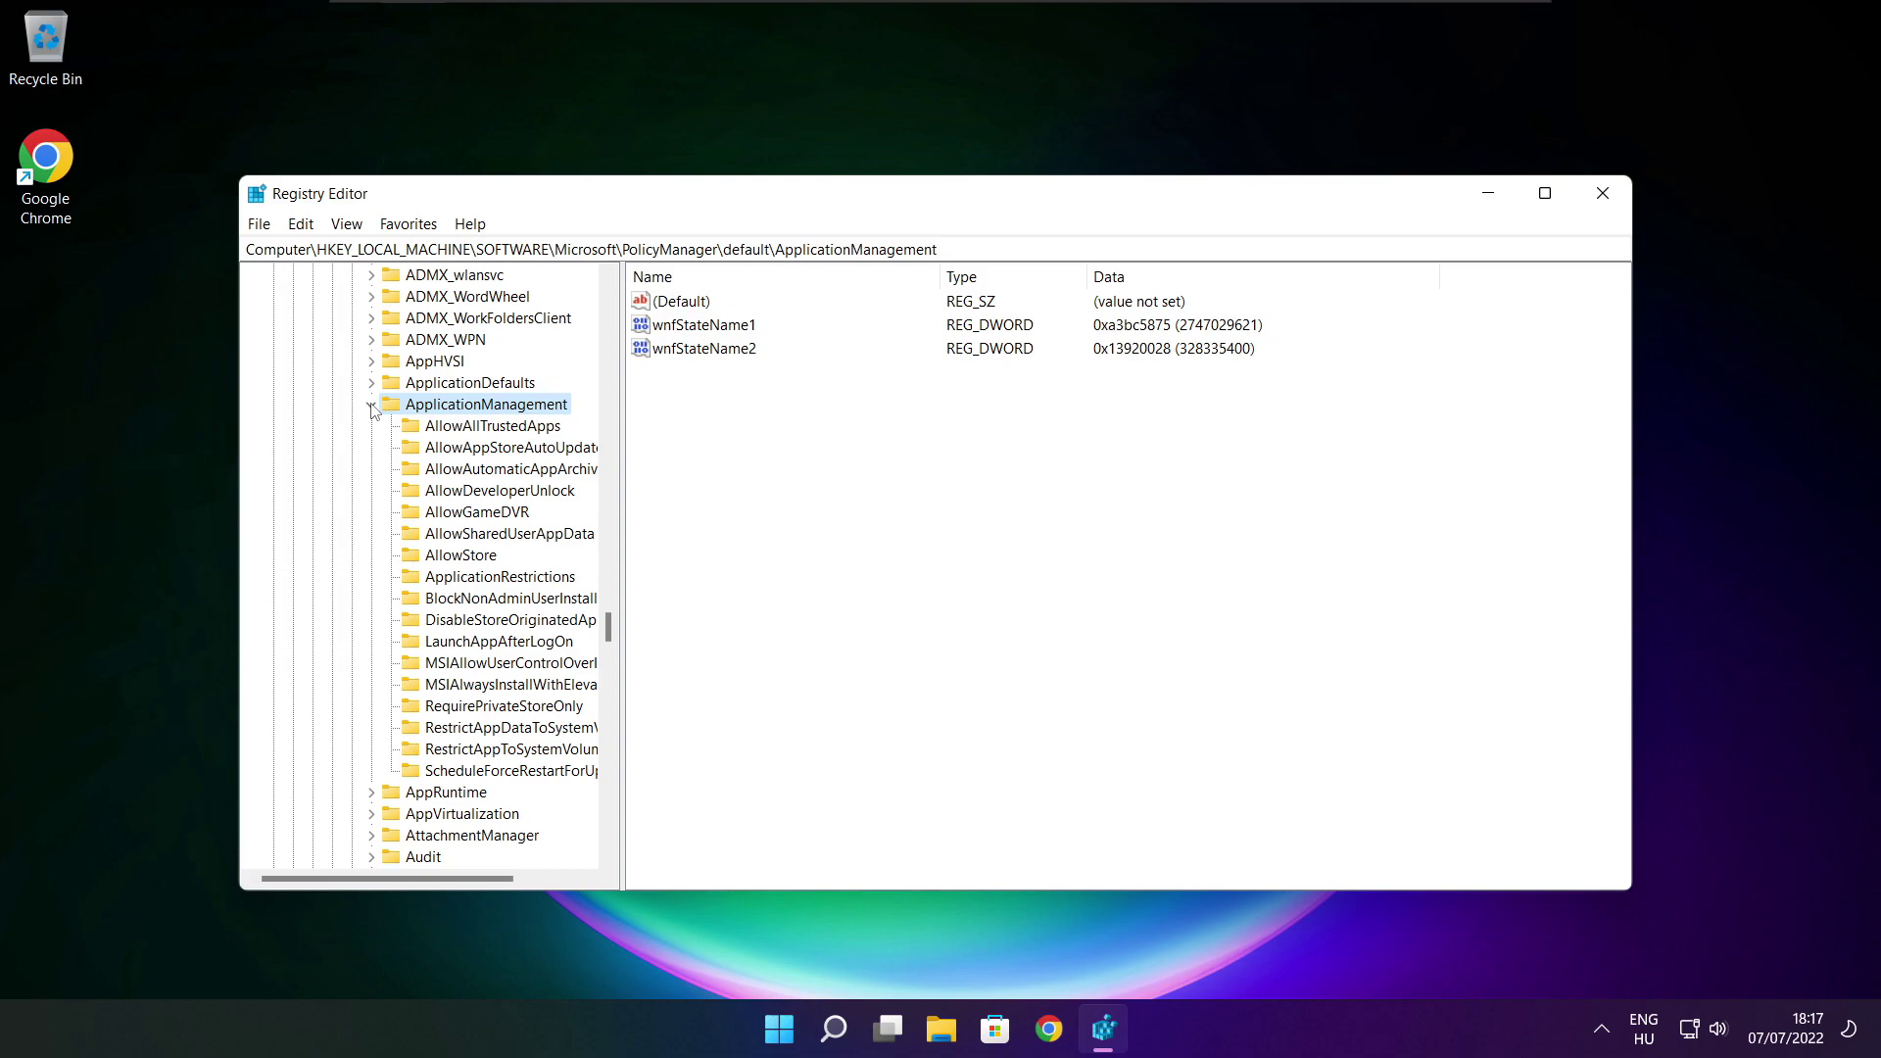
left_click_drag(621, 492, 644, 493)
- Set AllowGameDVR's 'value' entry from 1 to 0 and close Registry Editor
left_click(485, 517)
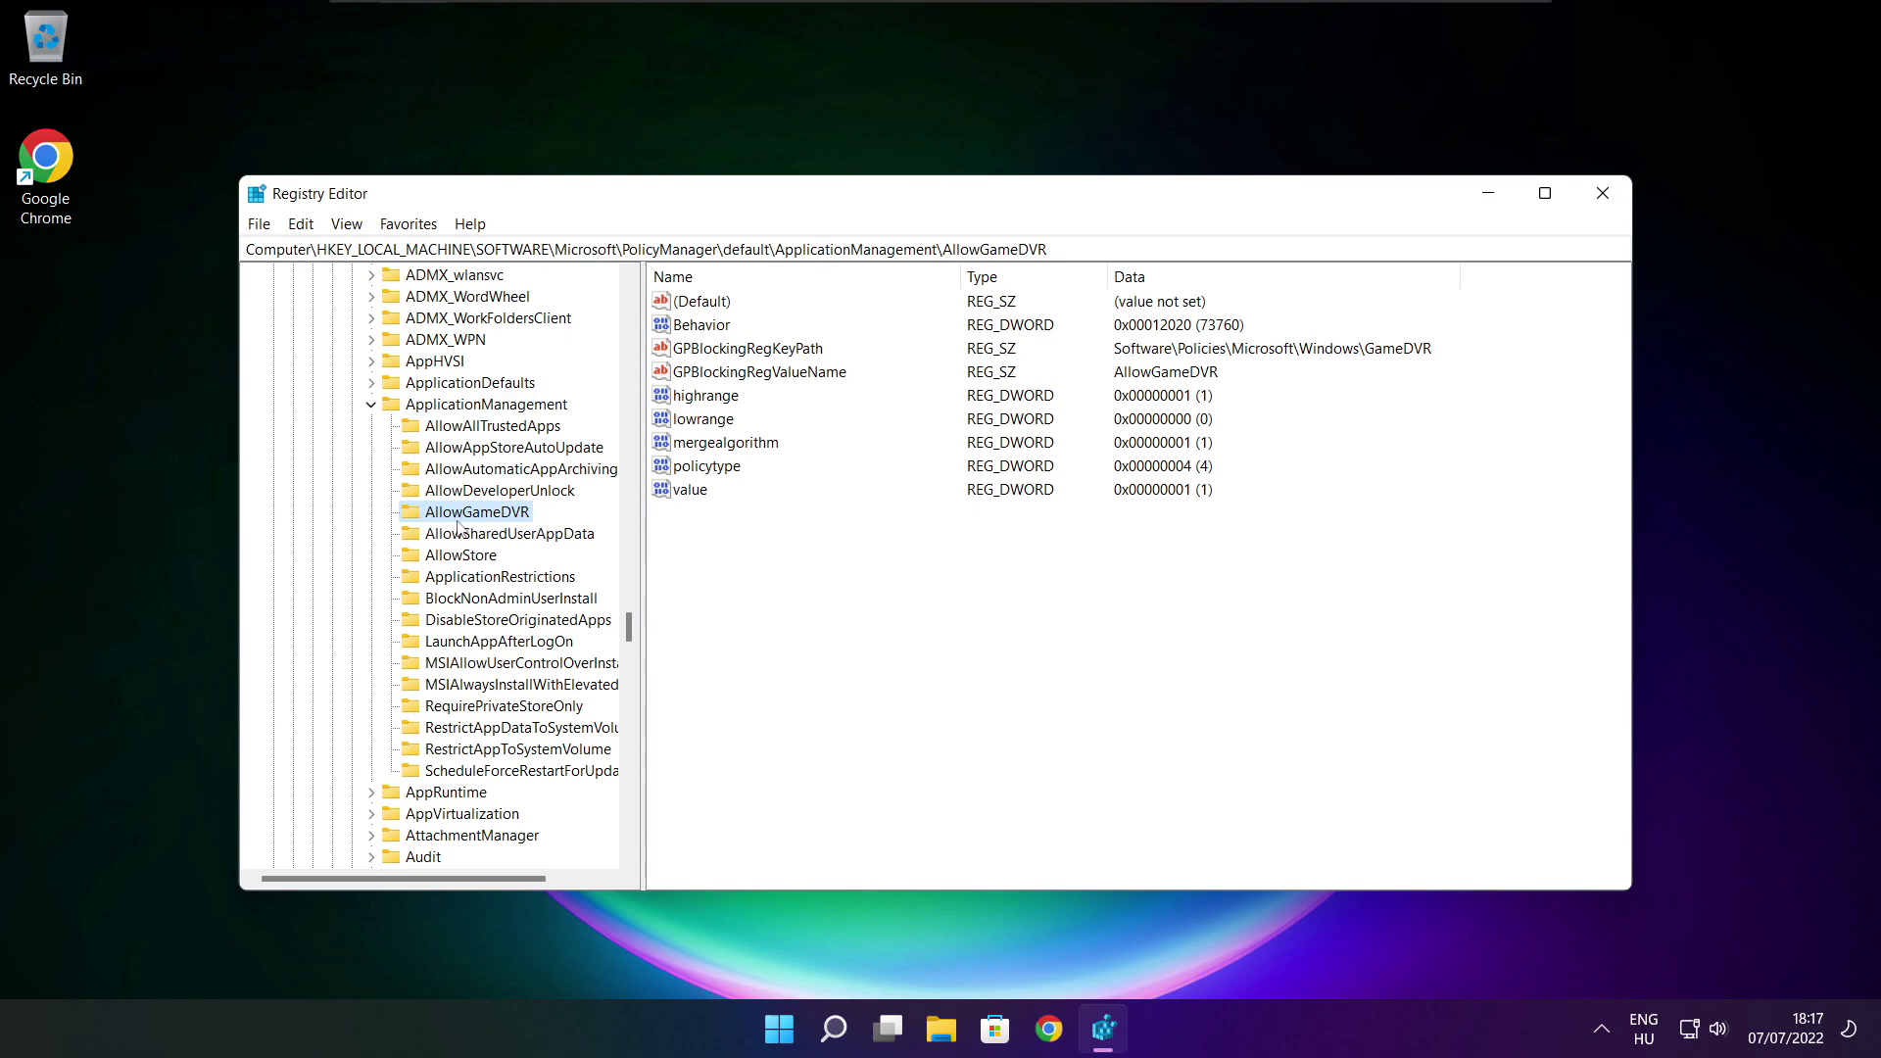
left_click(692, 492)
double_click(695, 490)
left_click_drag(525, 315, 953, 392)
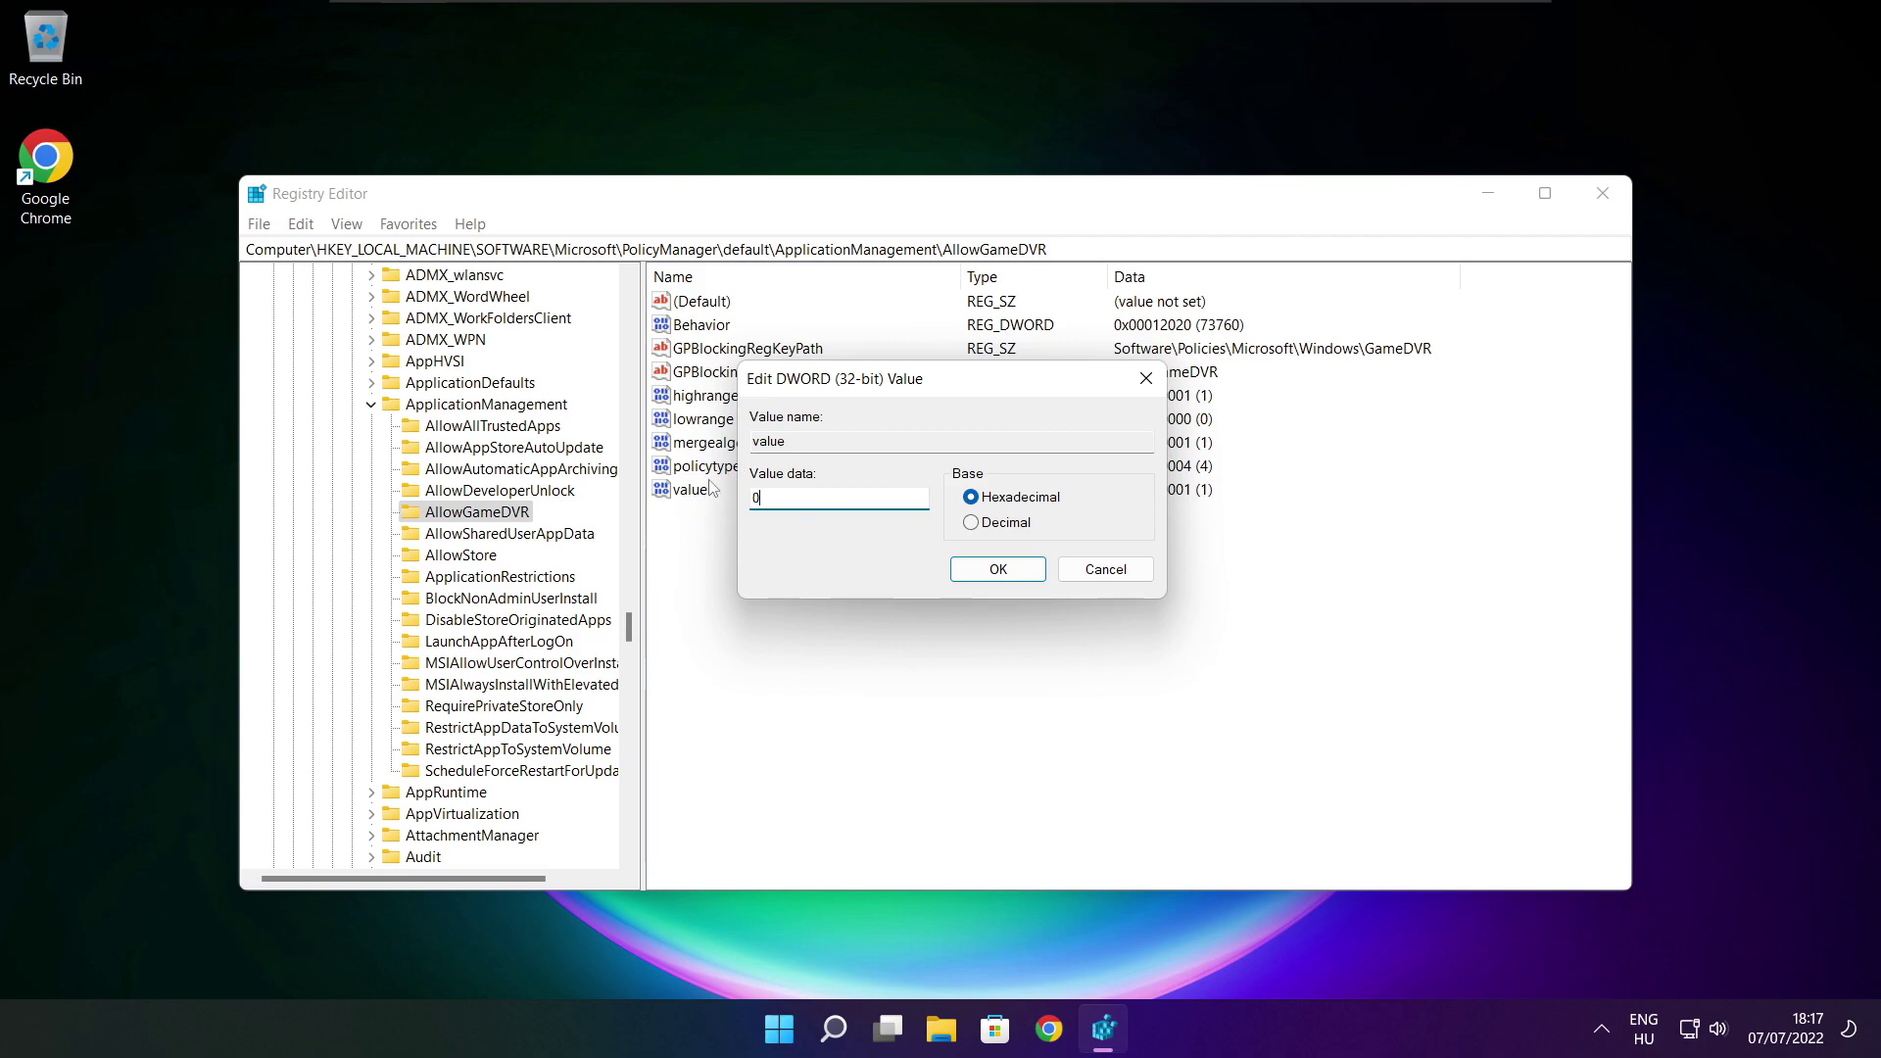
left_click(997, 569)
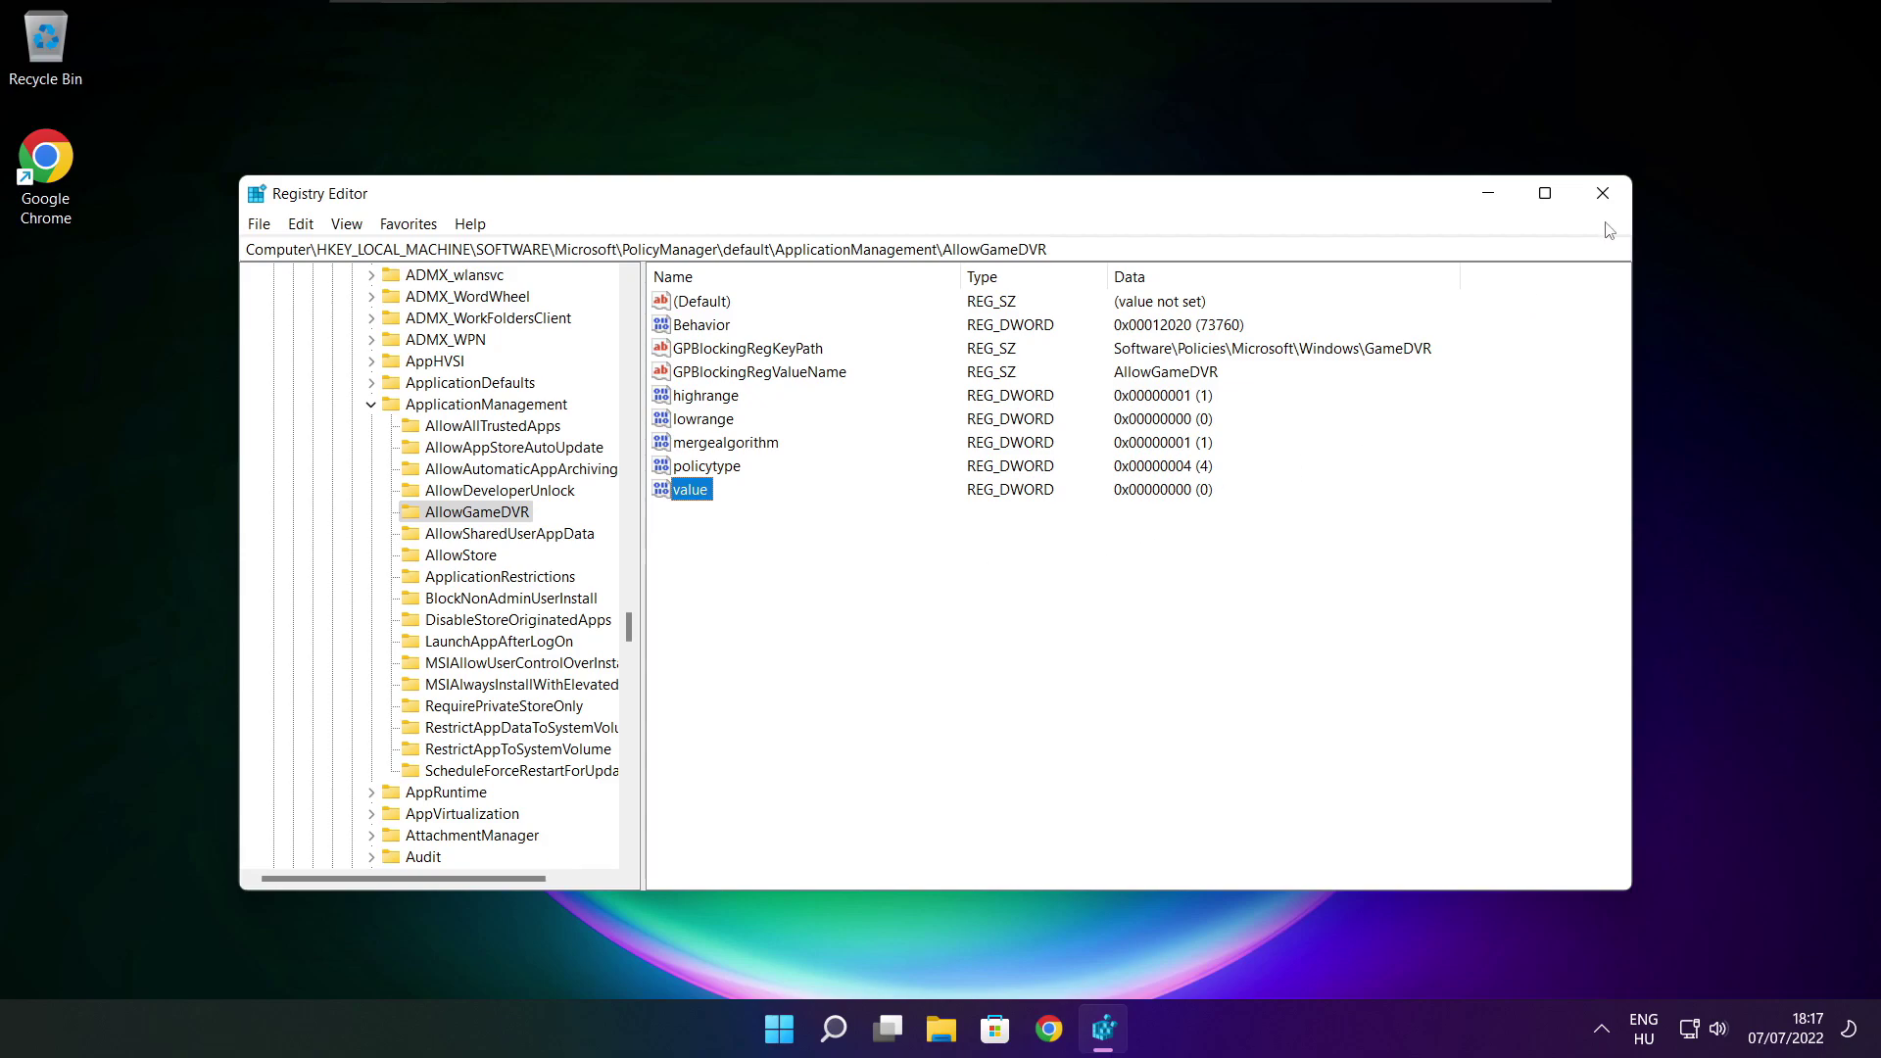
left_click(1603, 194)
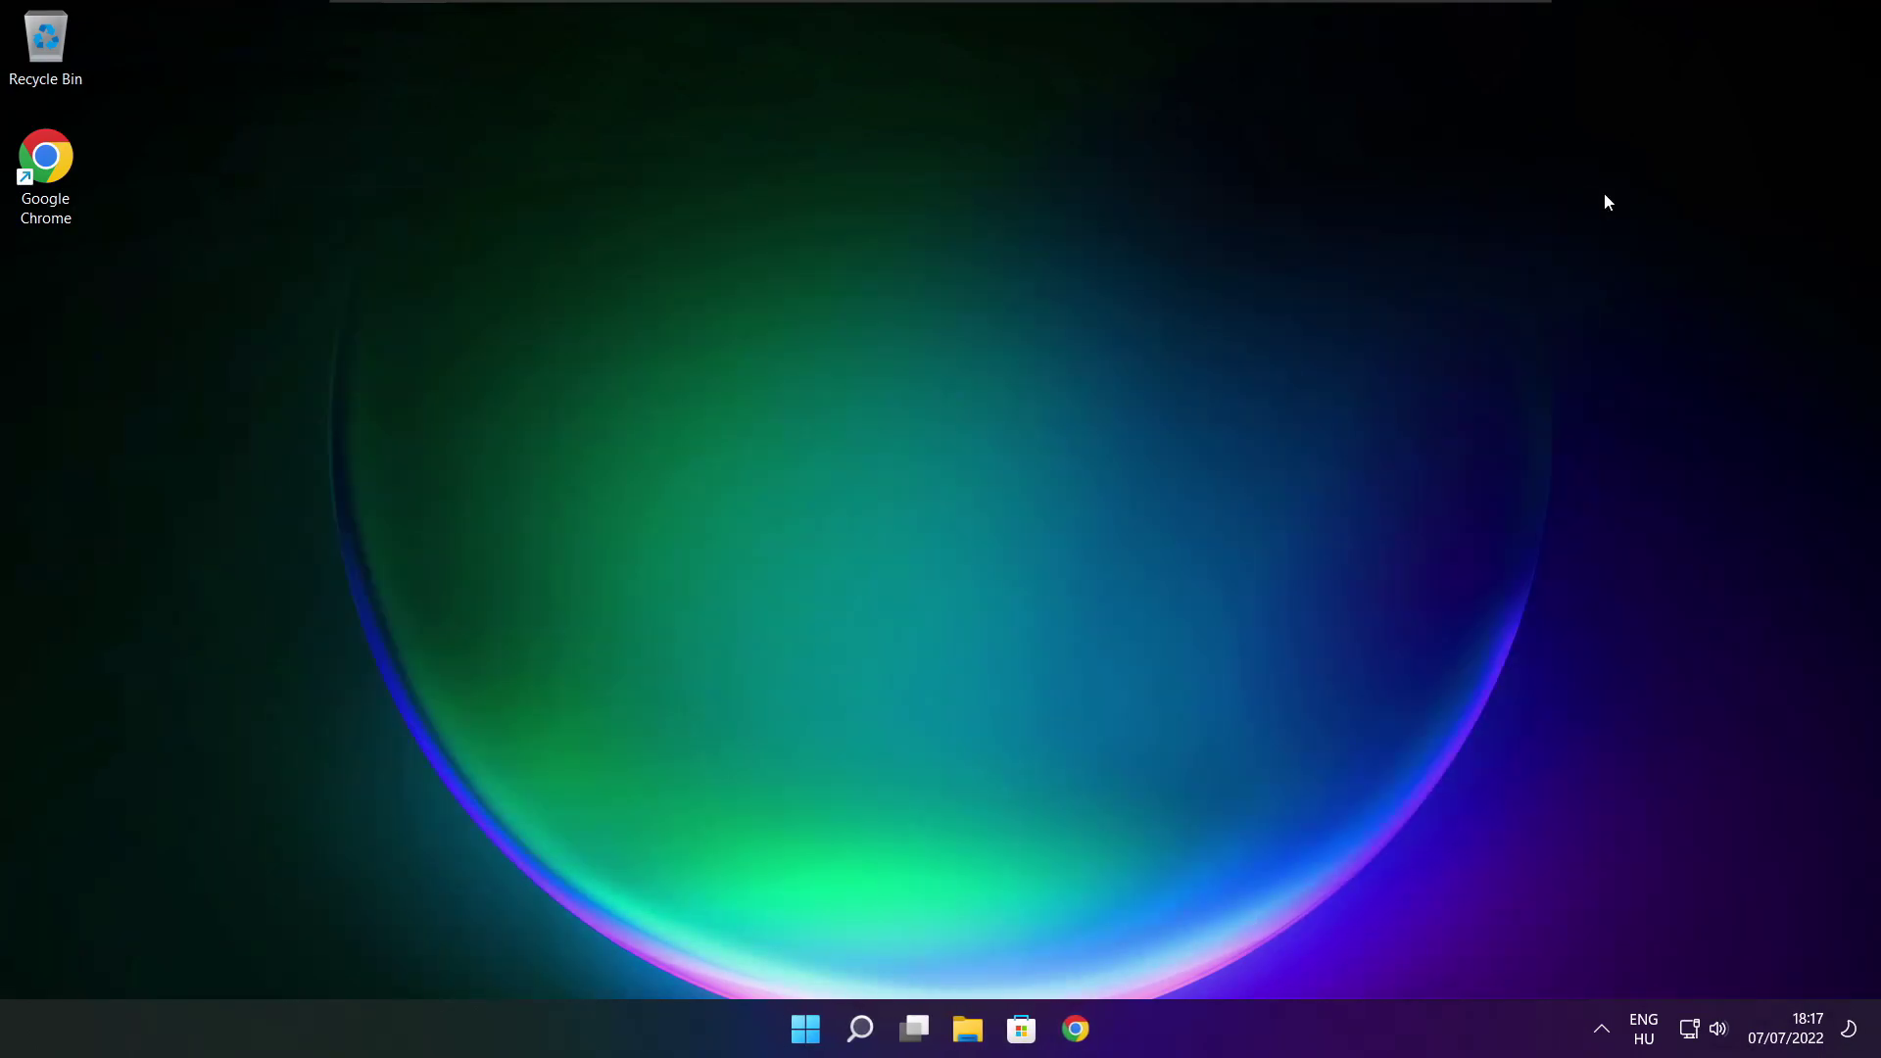
- Restore the Chrome DirectX download page and copy its web address
left_click(1078, 1028)
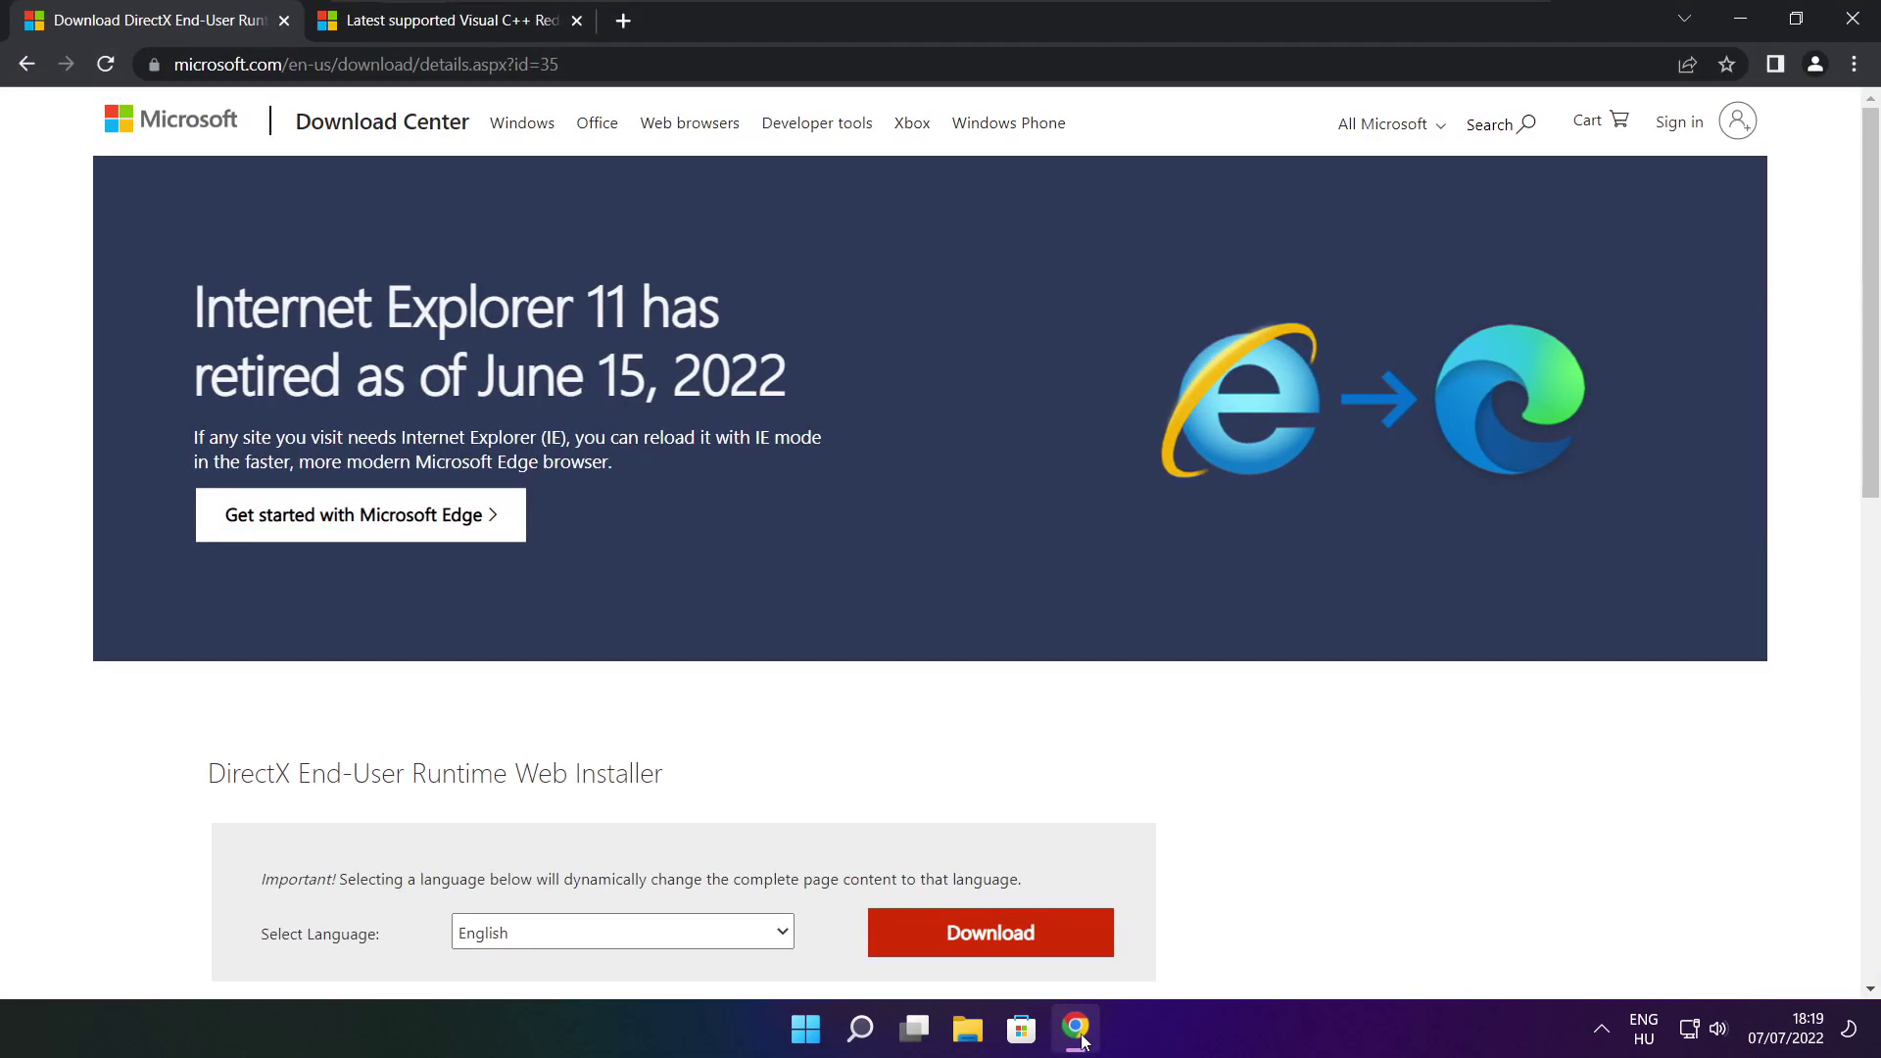
left_click(568, 64)
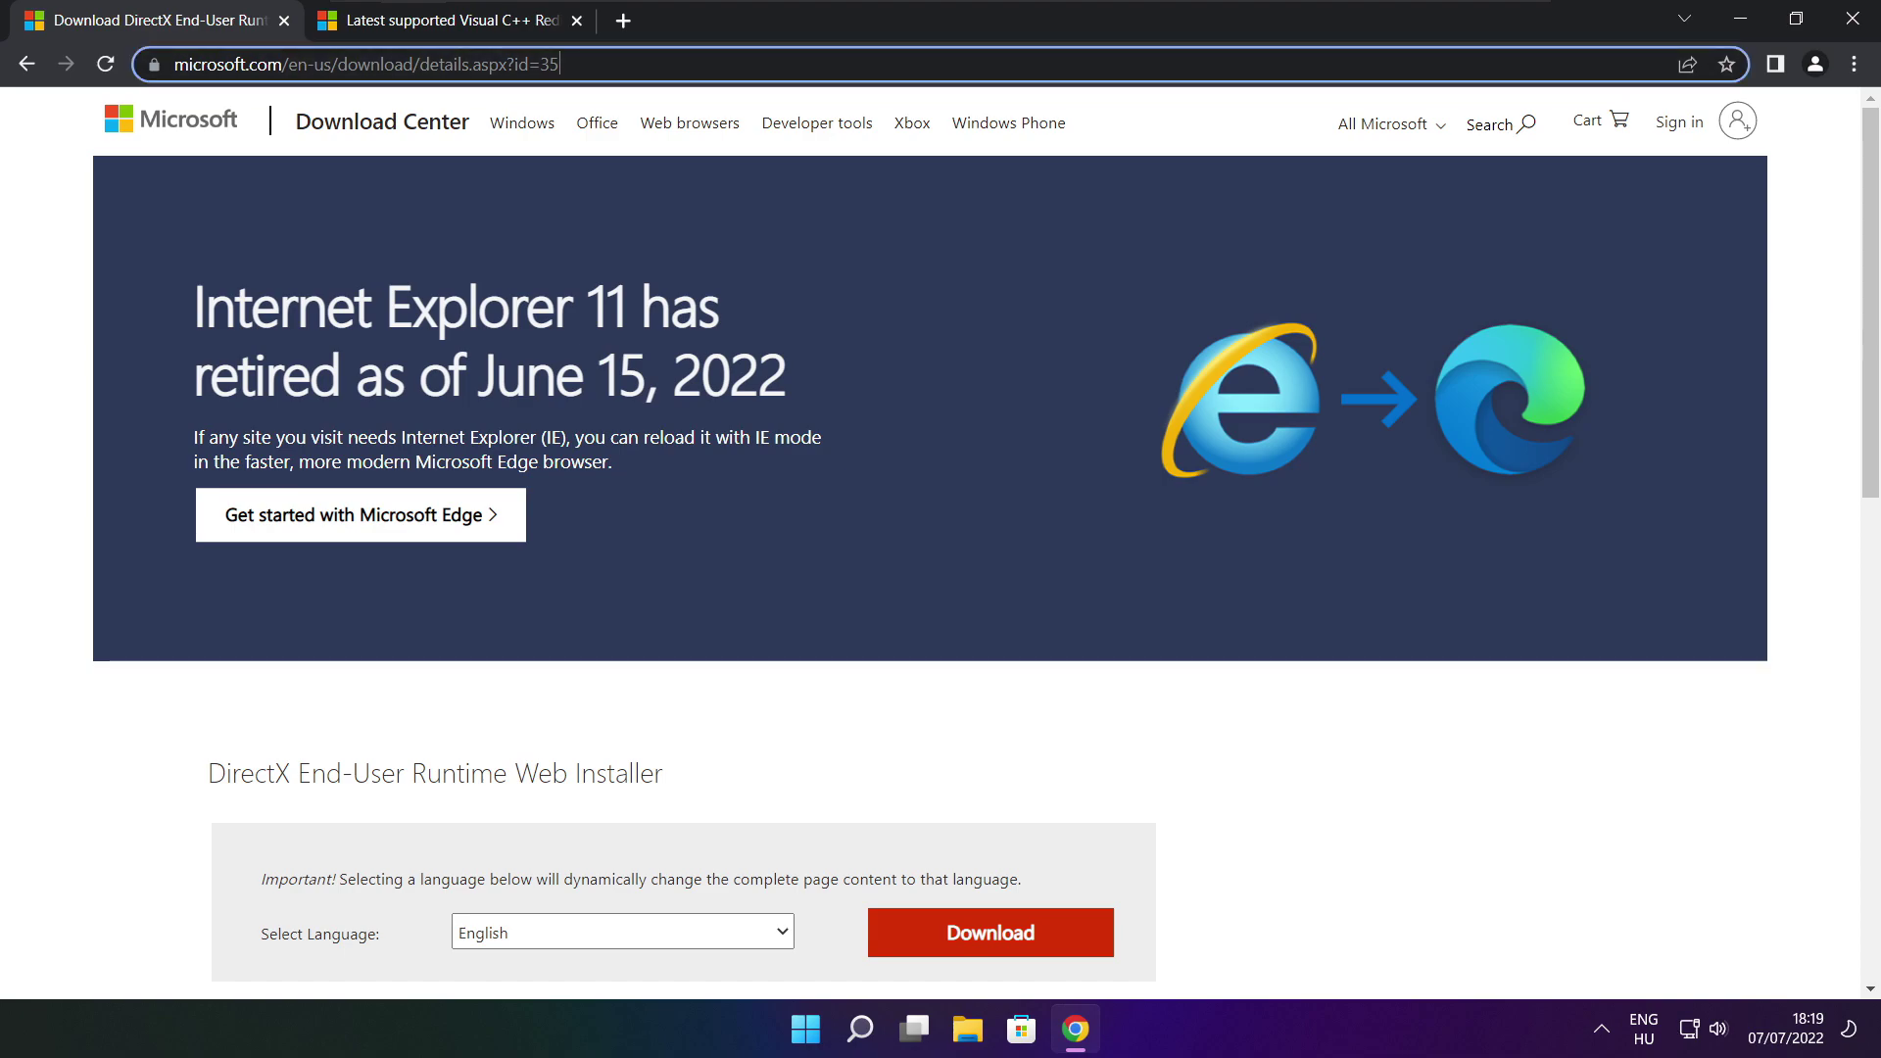
left_click_drag(563, 63, 174, 63)
key("ctrl+c")
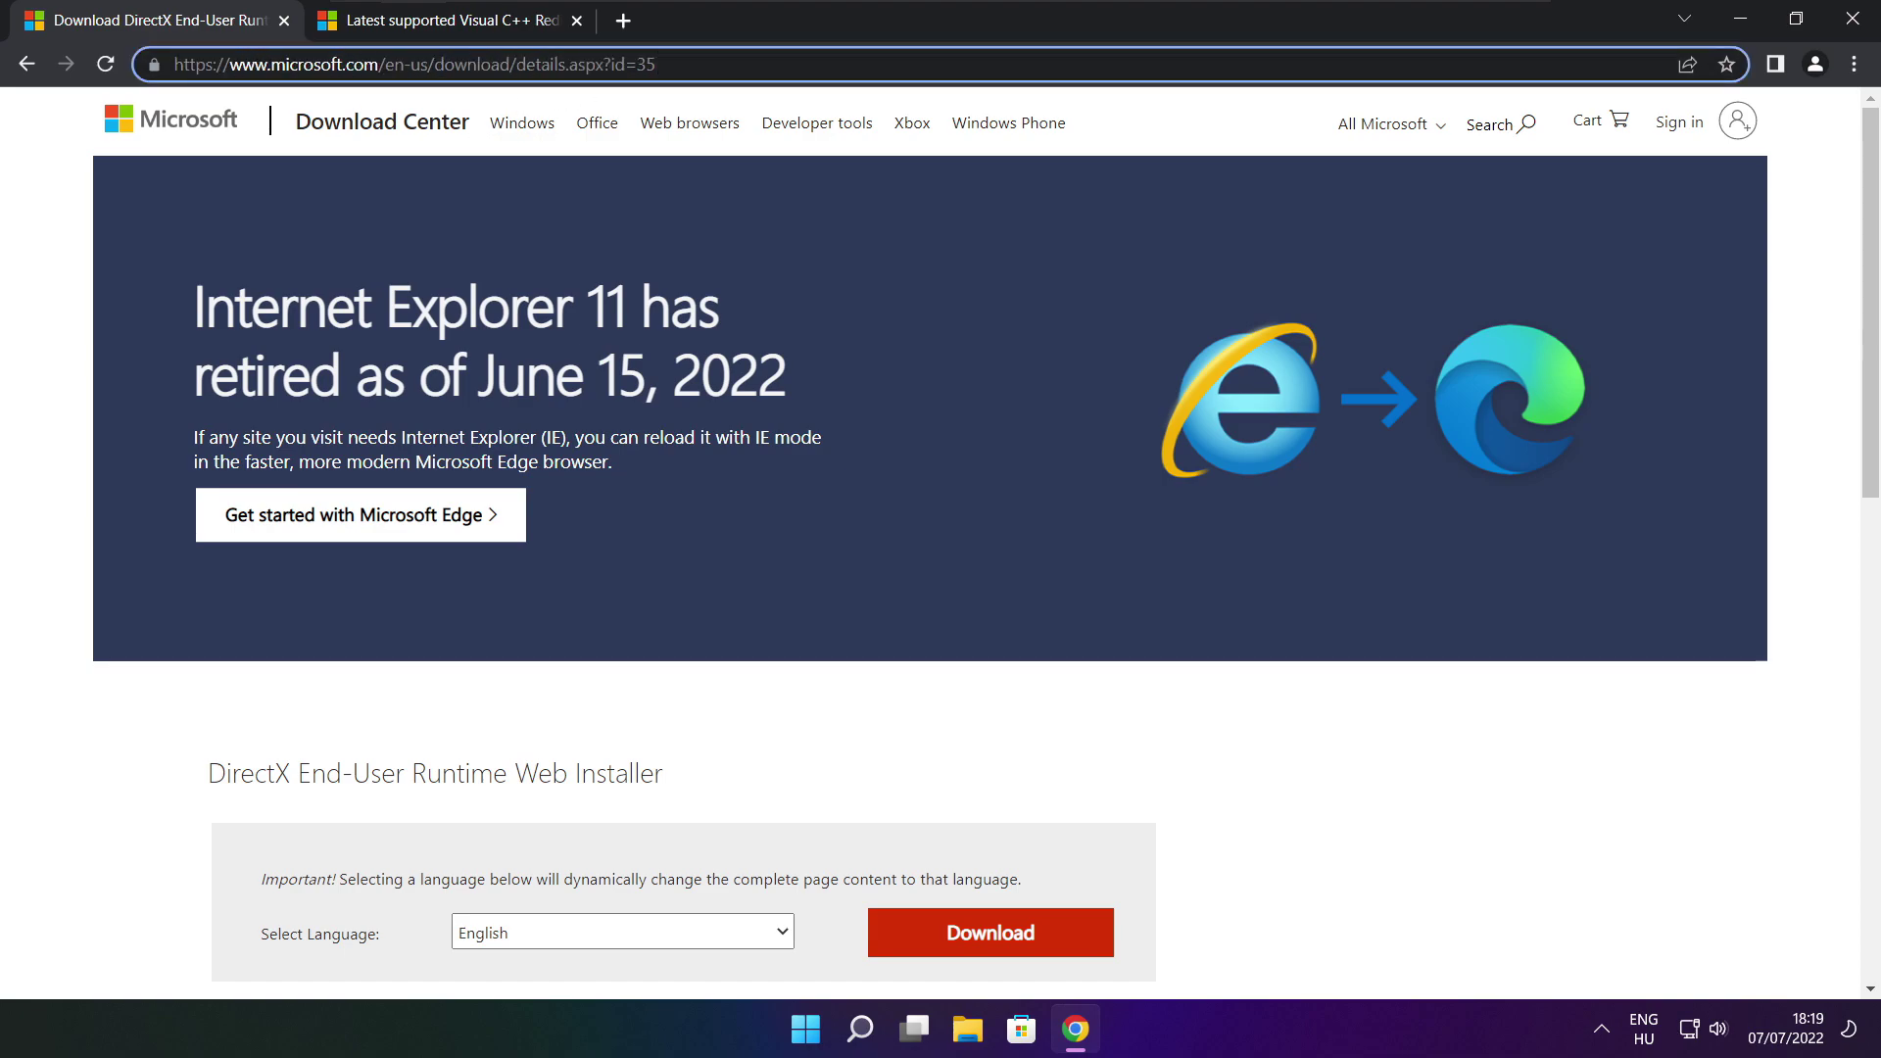
left_click(672, 705)
- Download the DirectX End-User Runtime Web Installer and run dxwebsetup.exe
scroll(694, 418, "down", 4)
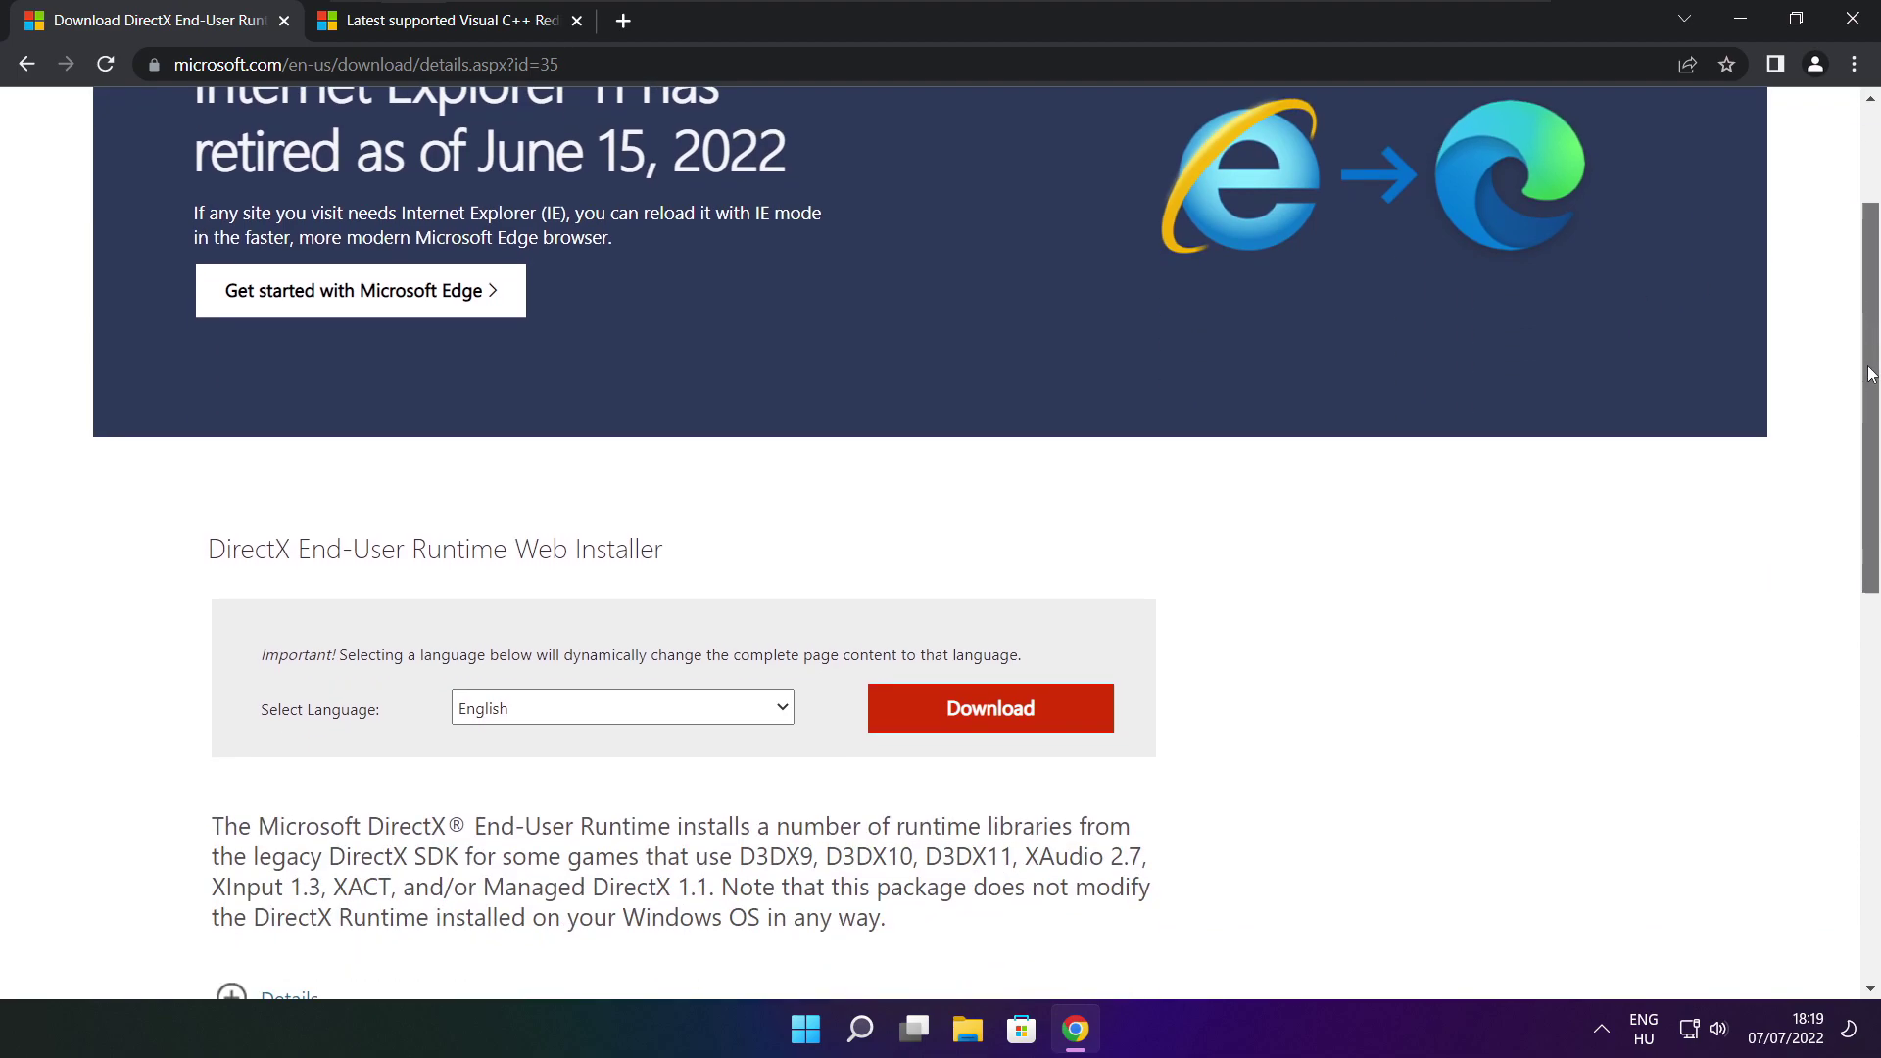
left_click_drag(694, 418, 802, 416)
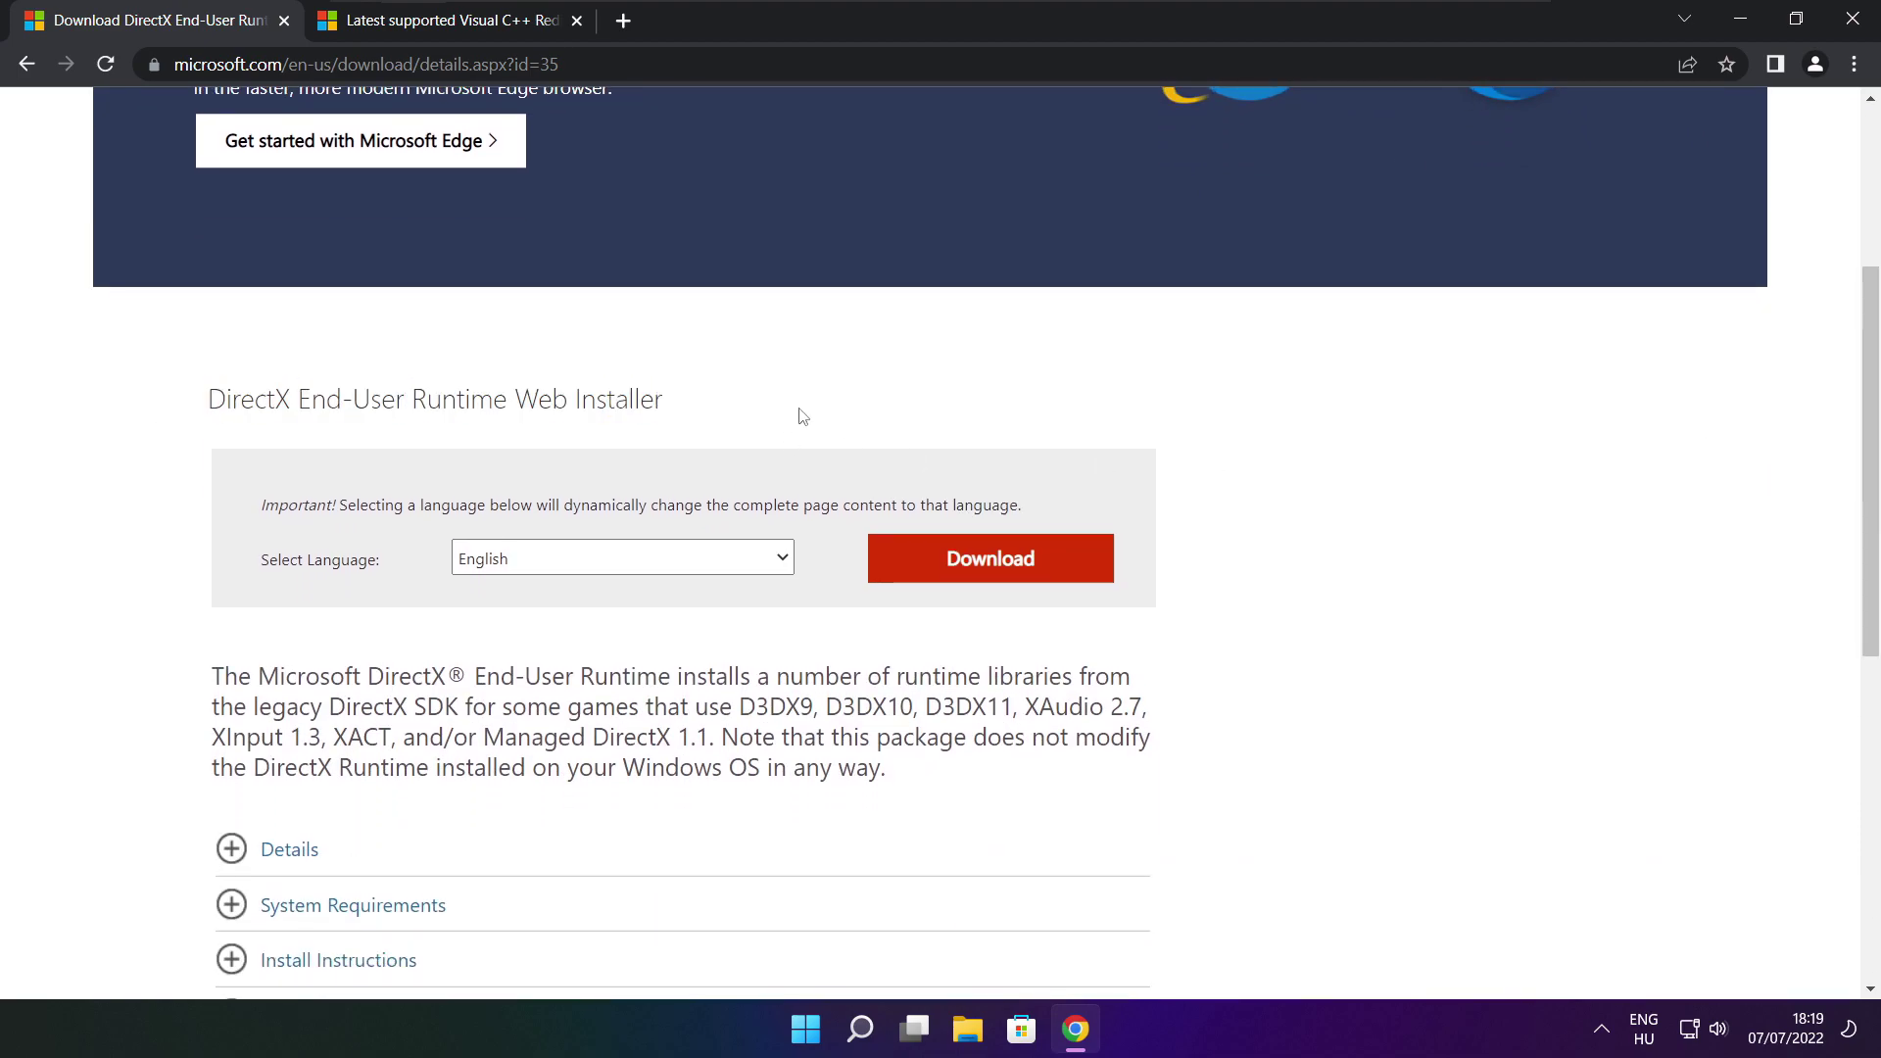
left_click(997, 562)
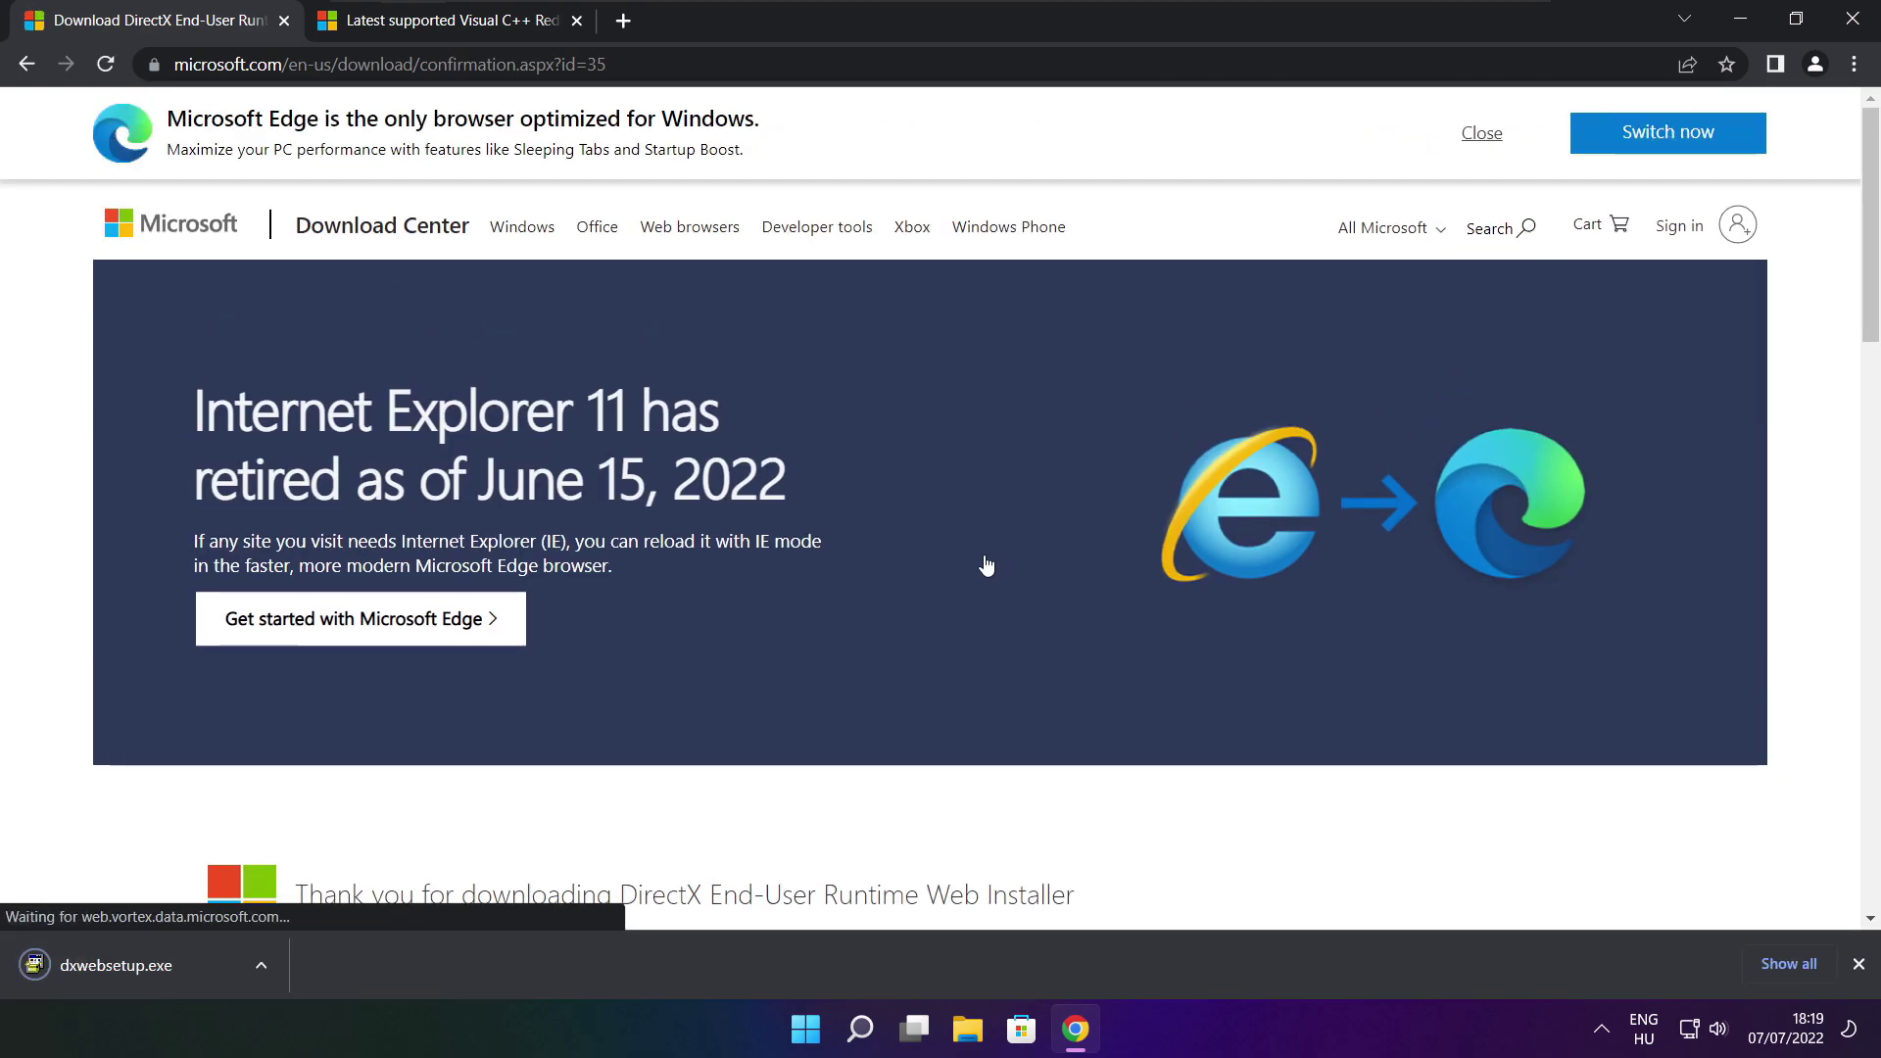
left_click(176, 966)
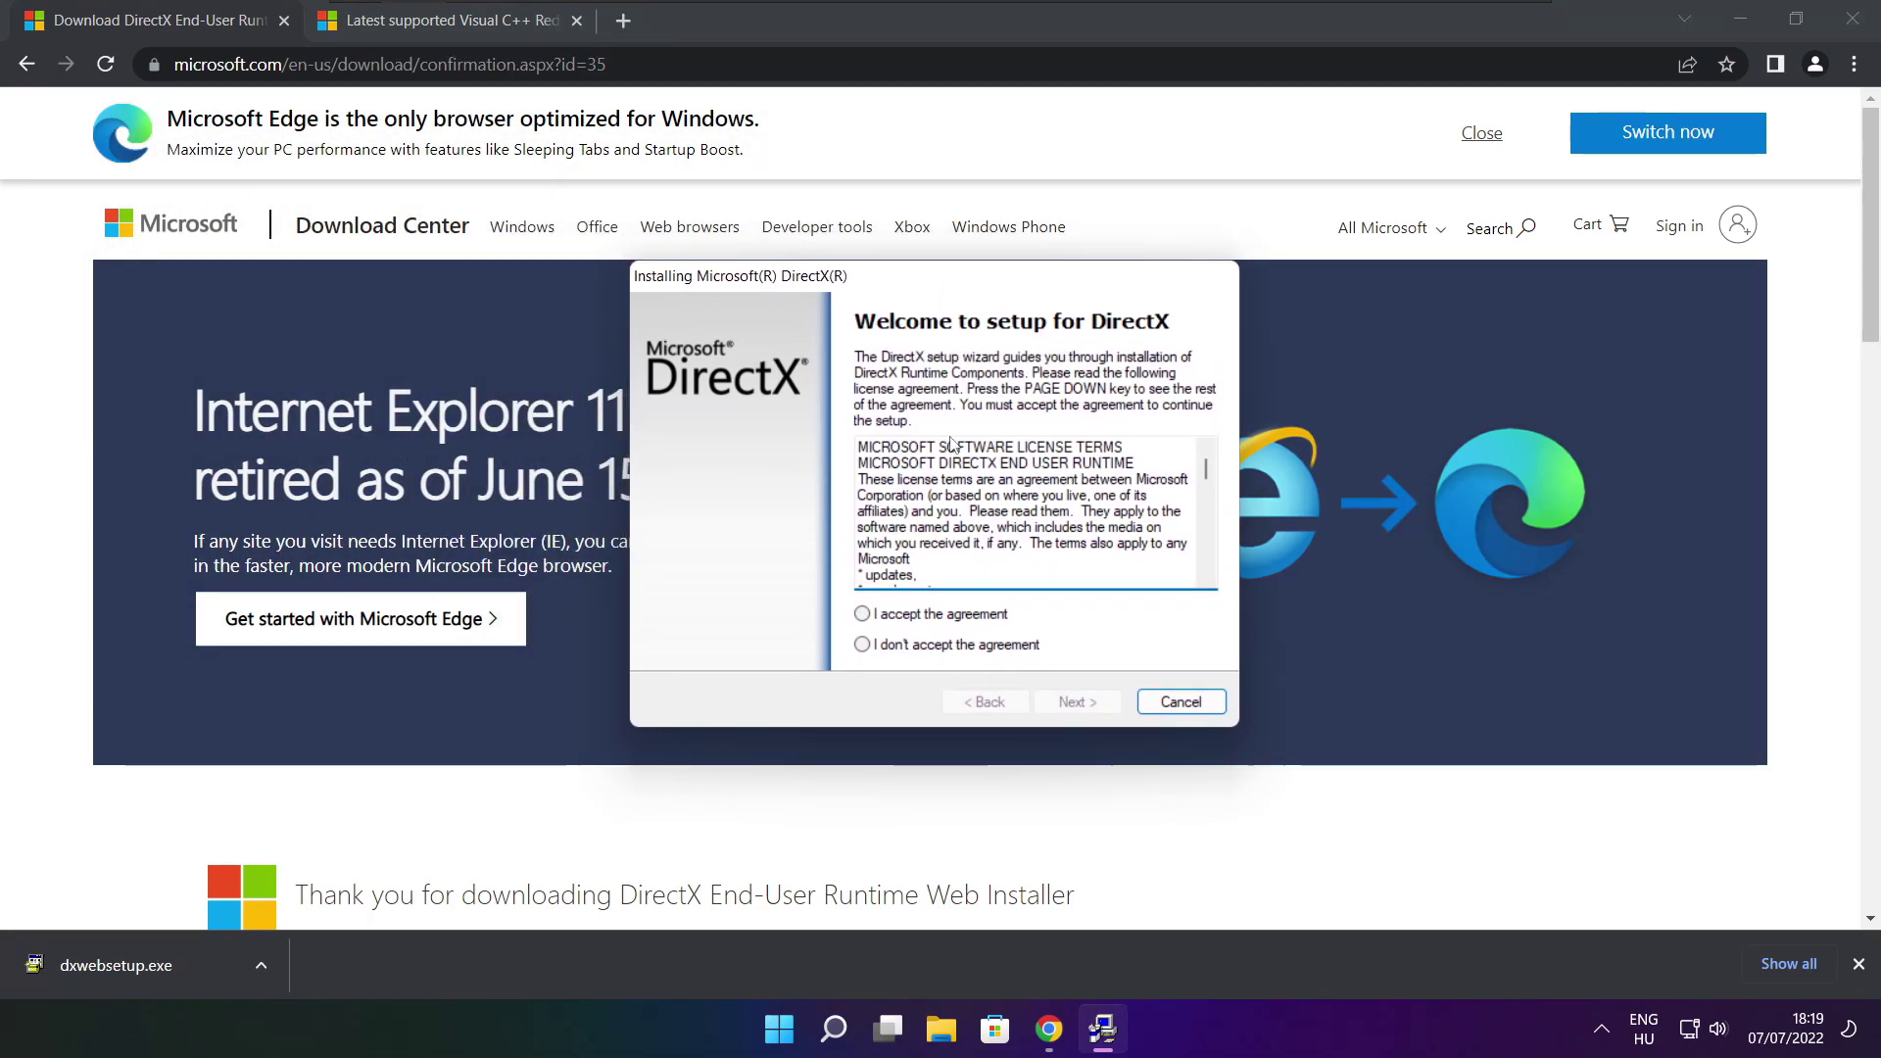
- Accept the DirectX licence, skip the Bing Bar, install the runtime components, and finish
left_click_drag(1206, 469, 1206, 559)
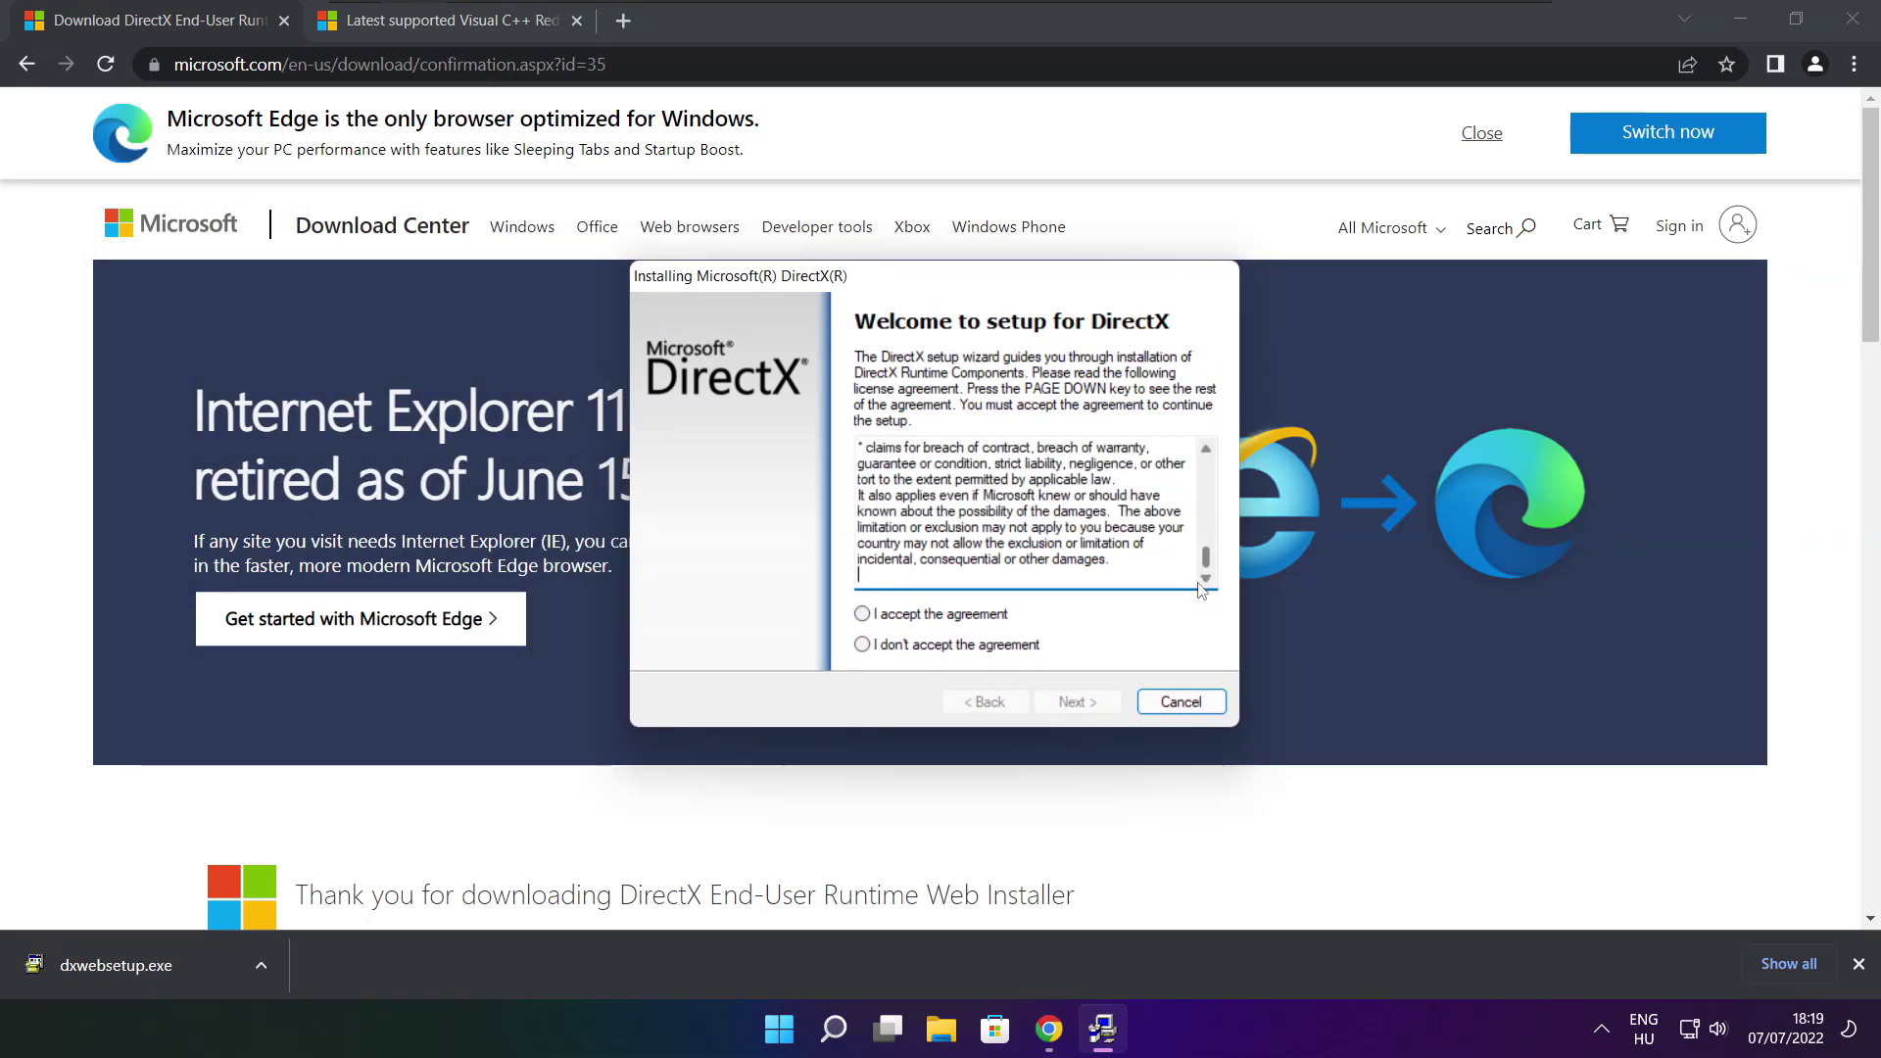
left_click(901, 615)
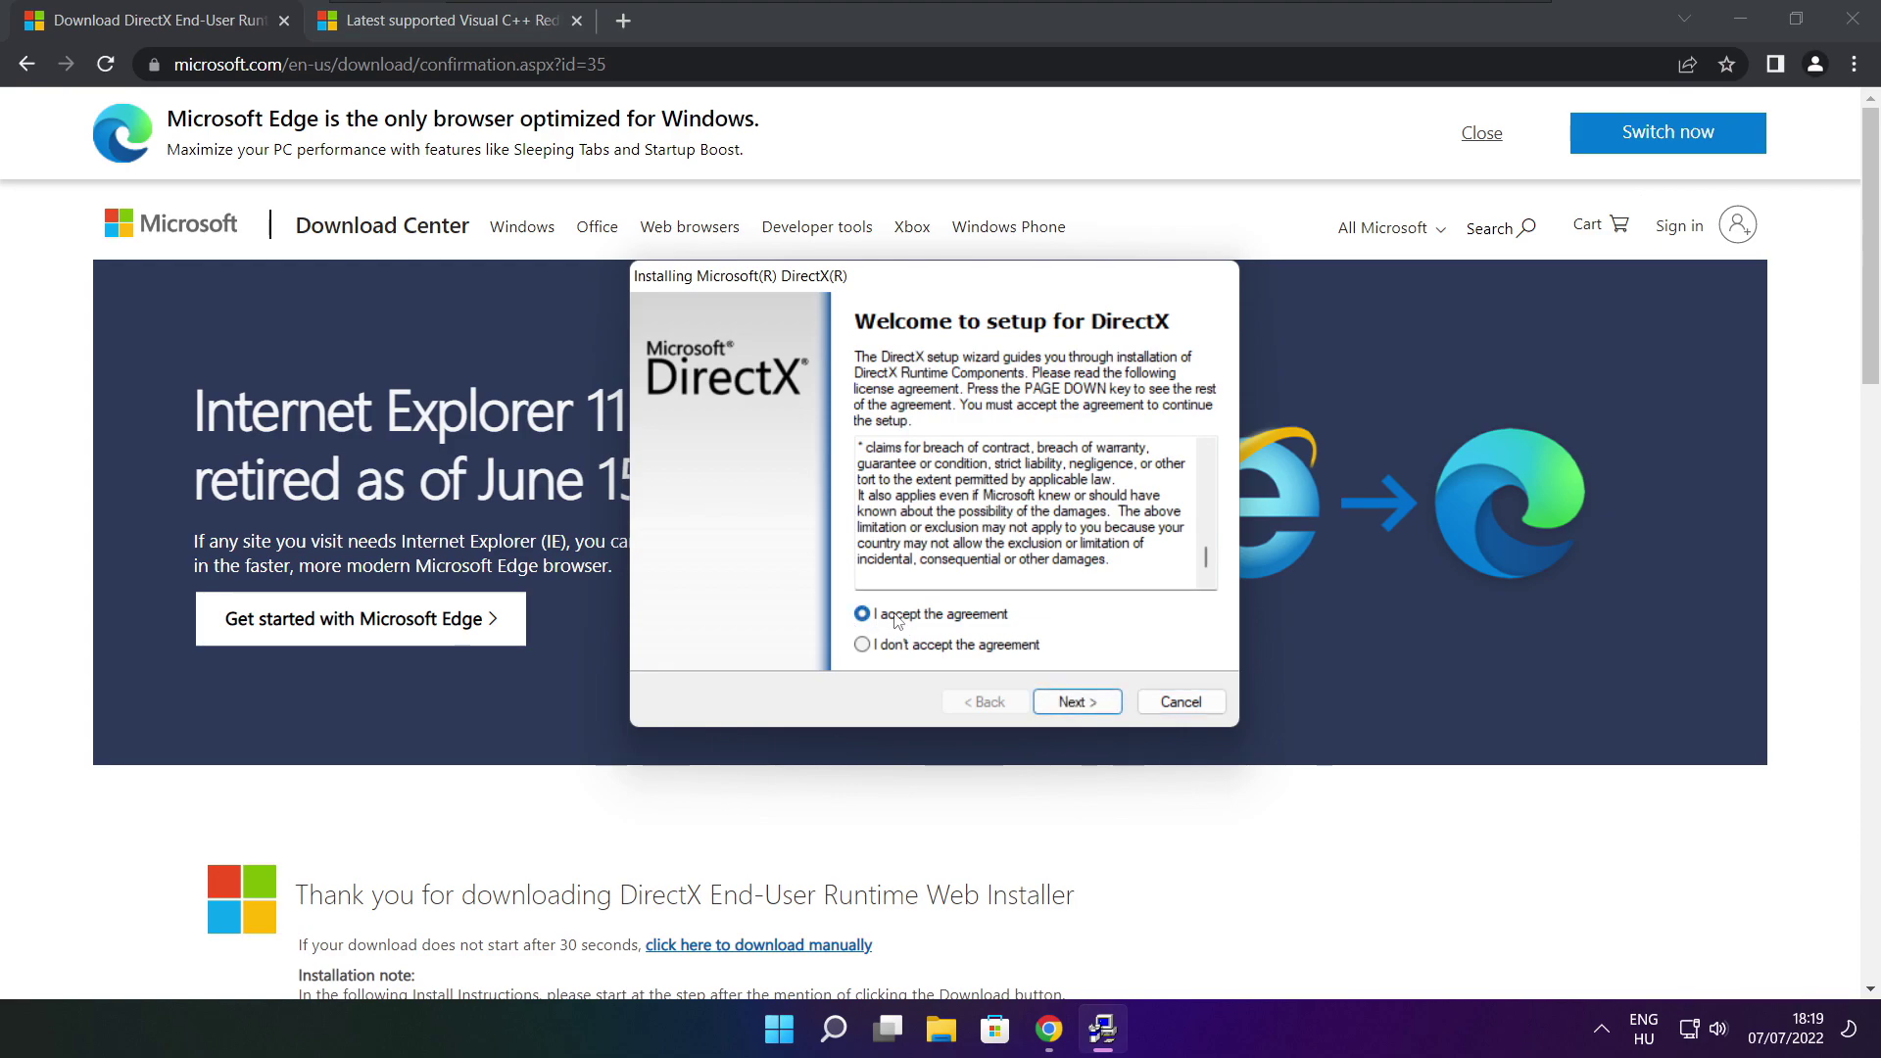
left_click(1077, 702)
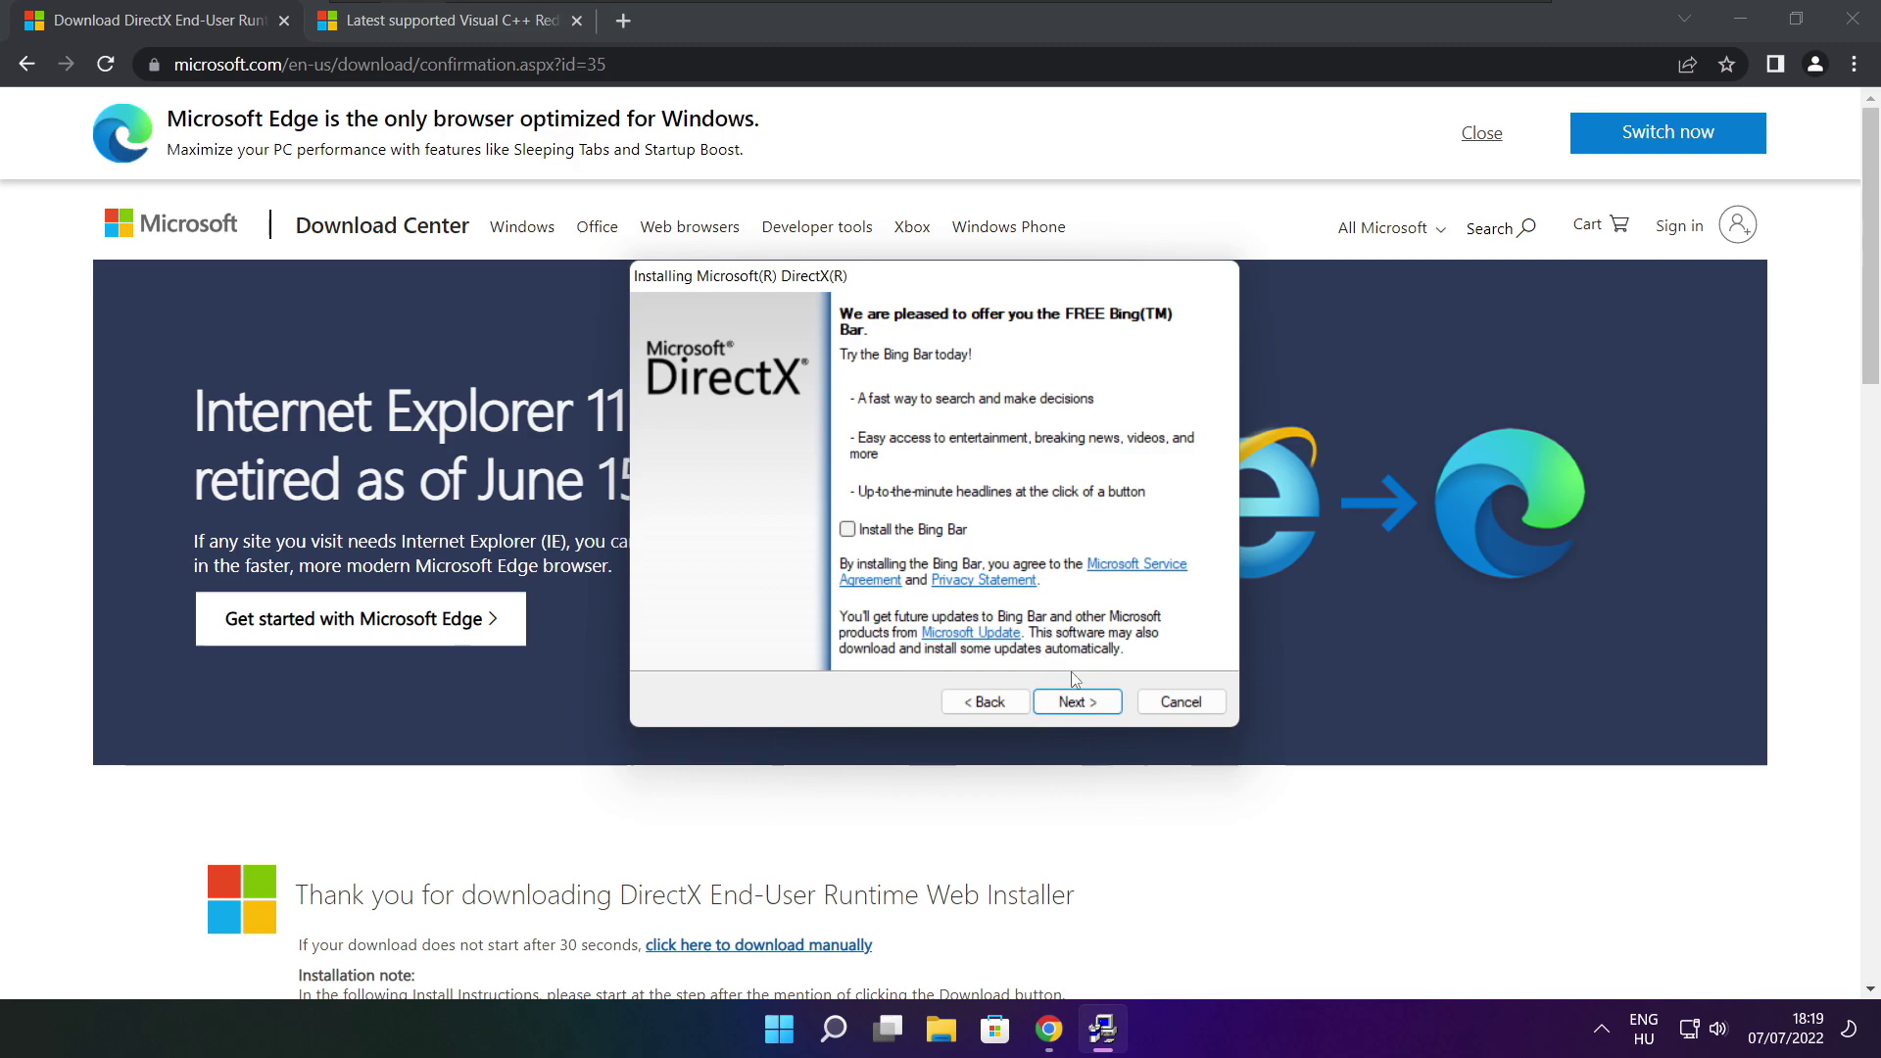
left_click(1096, 709)
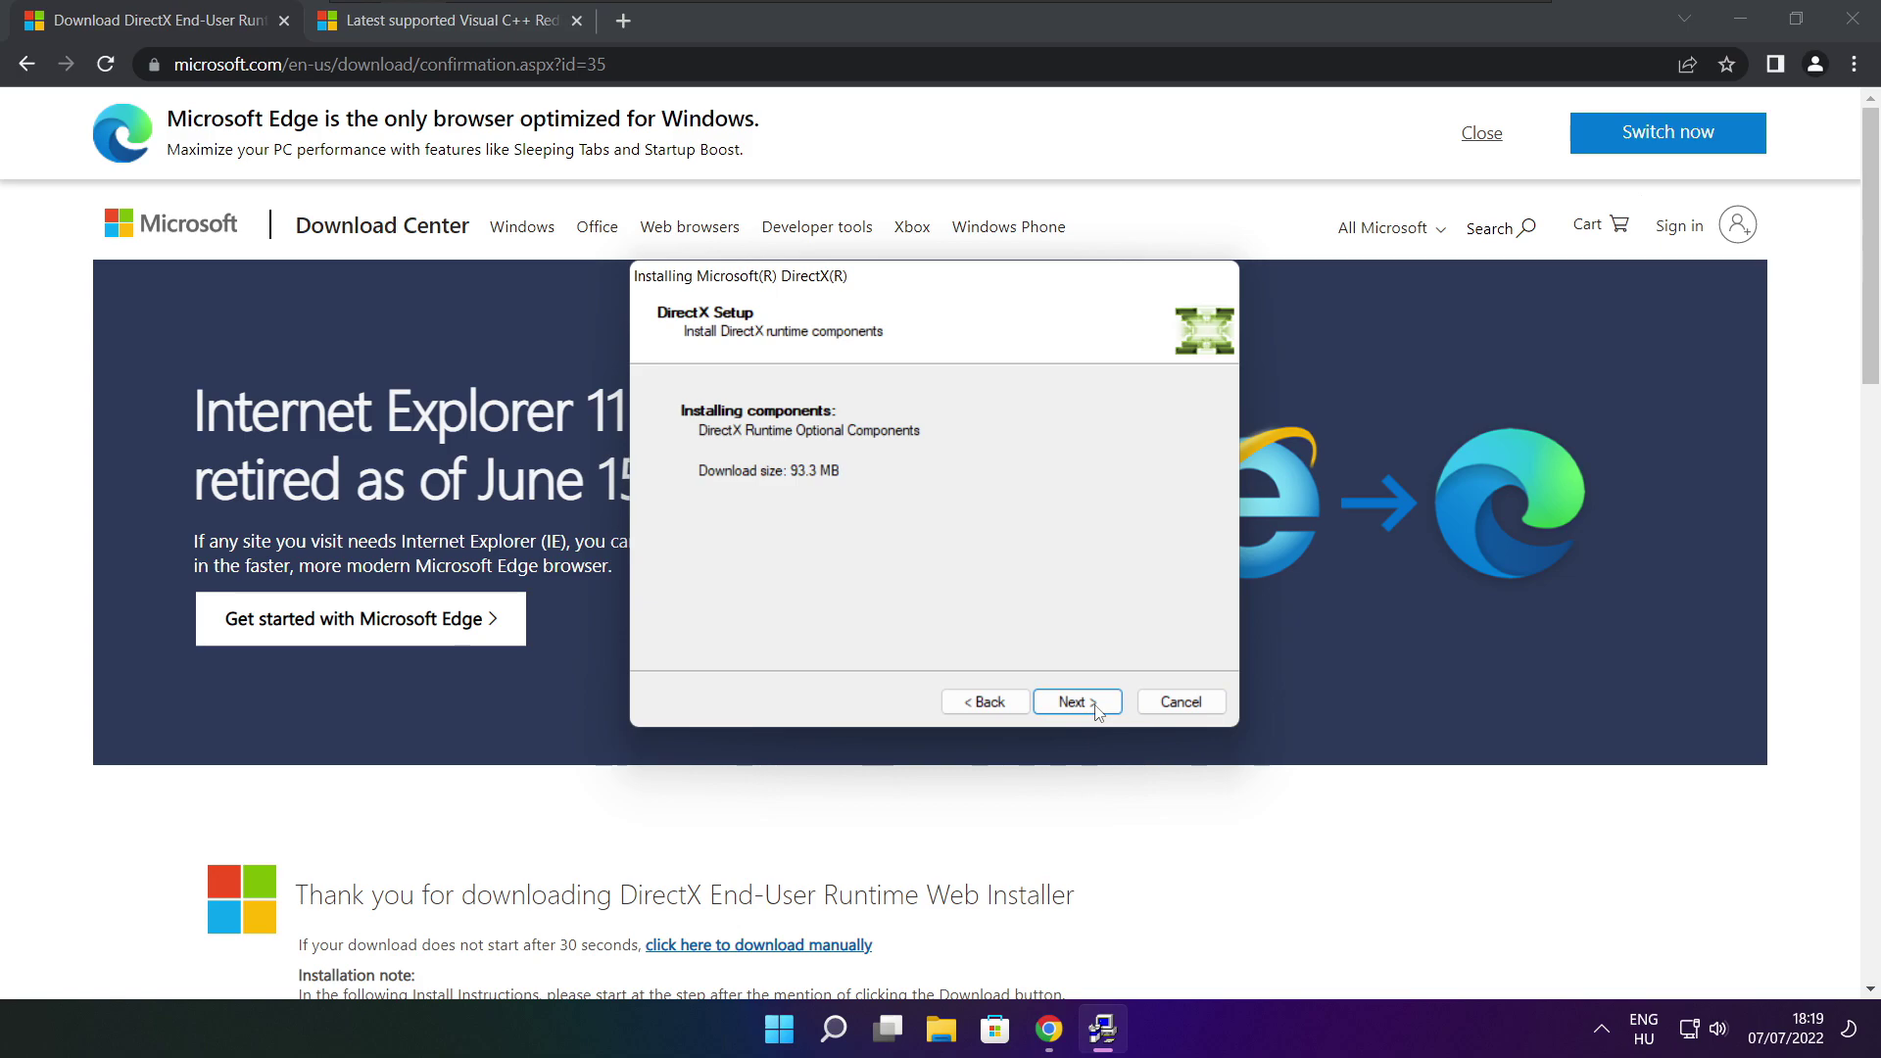
left_click(1080, 706)
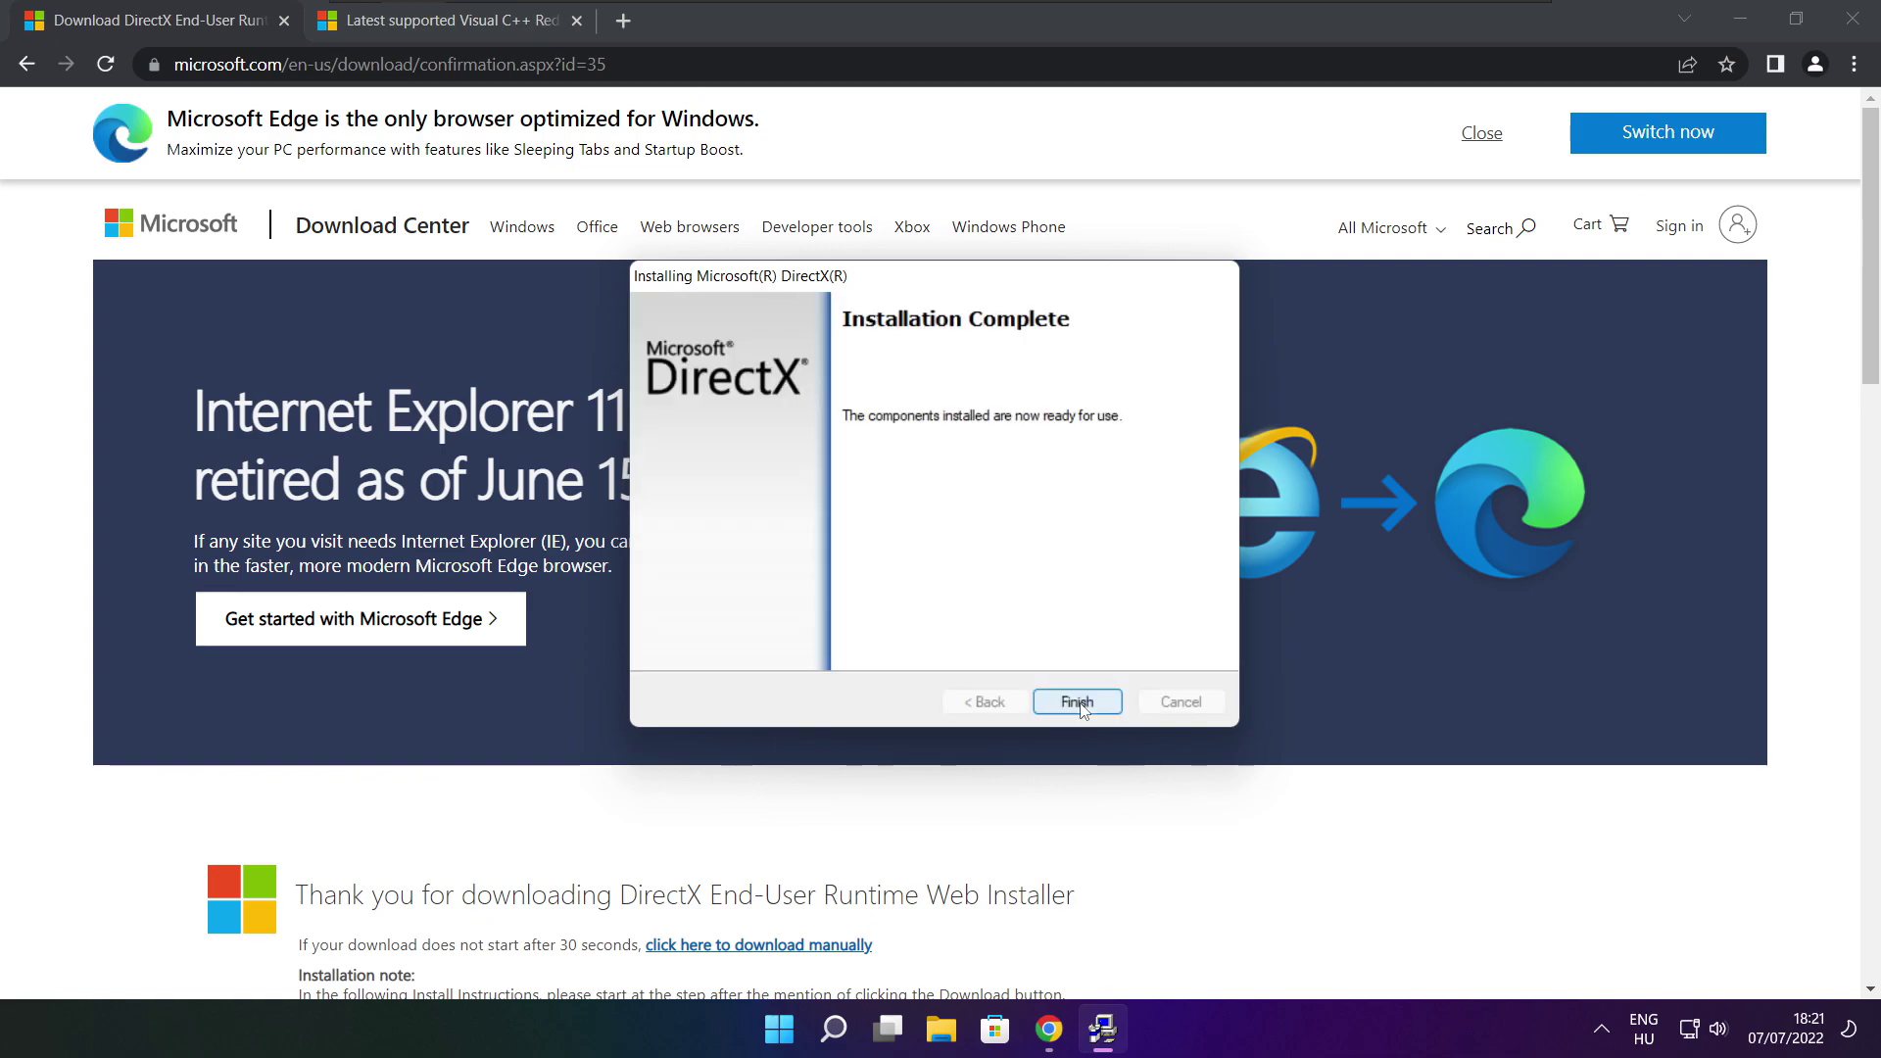
left_click(1088, 701)
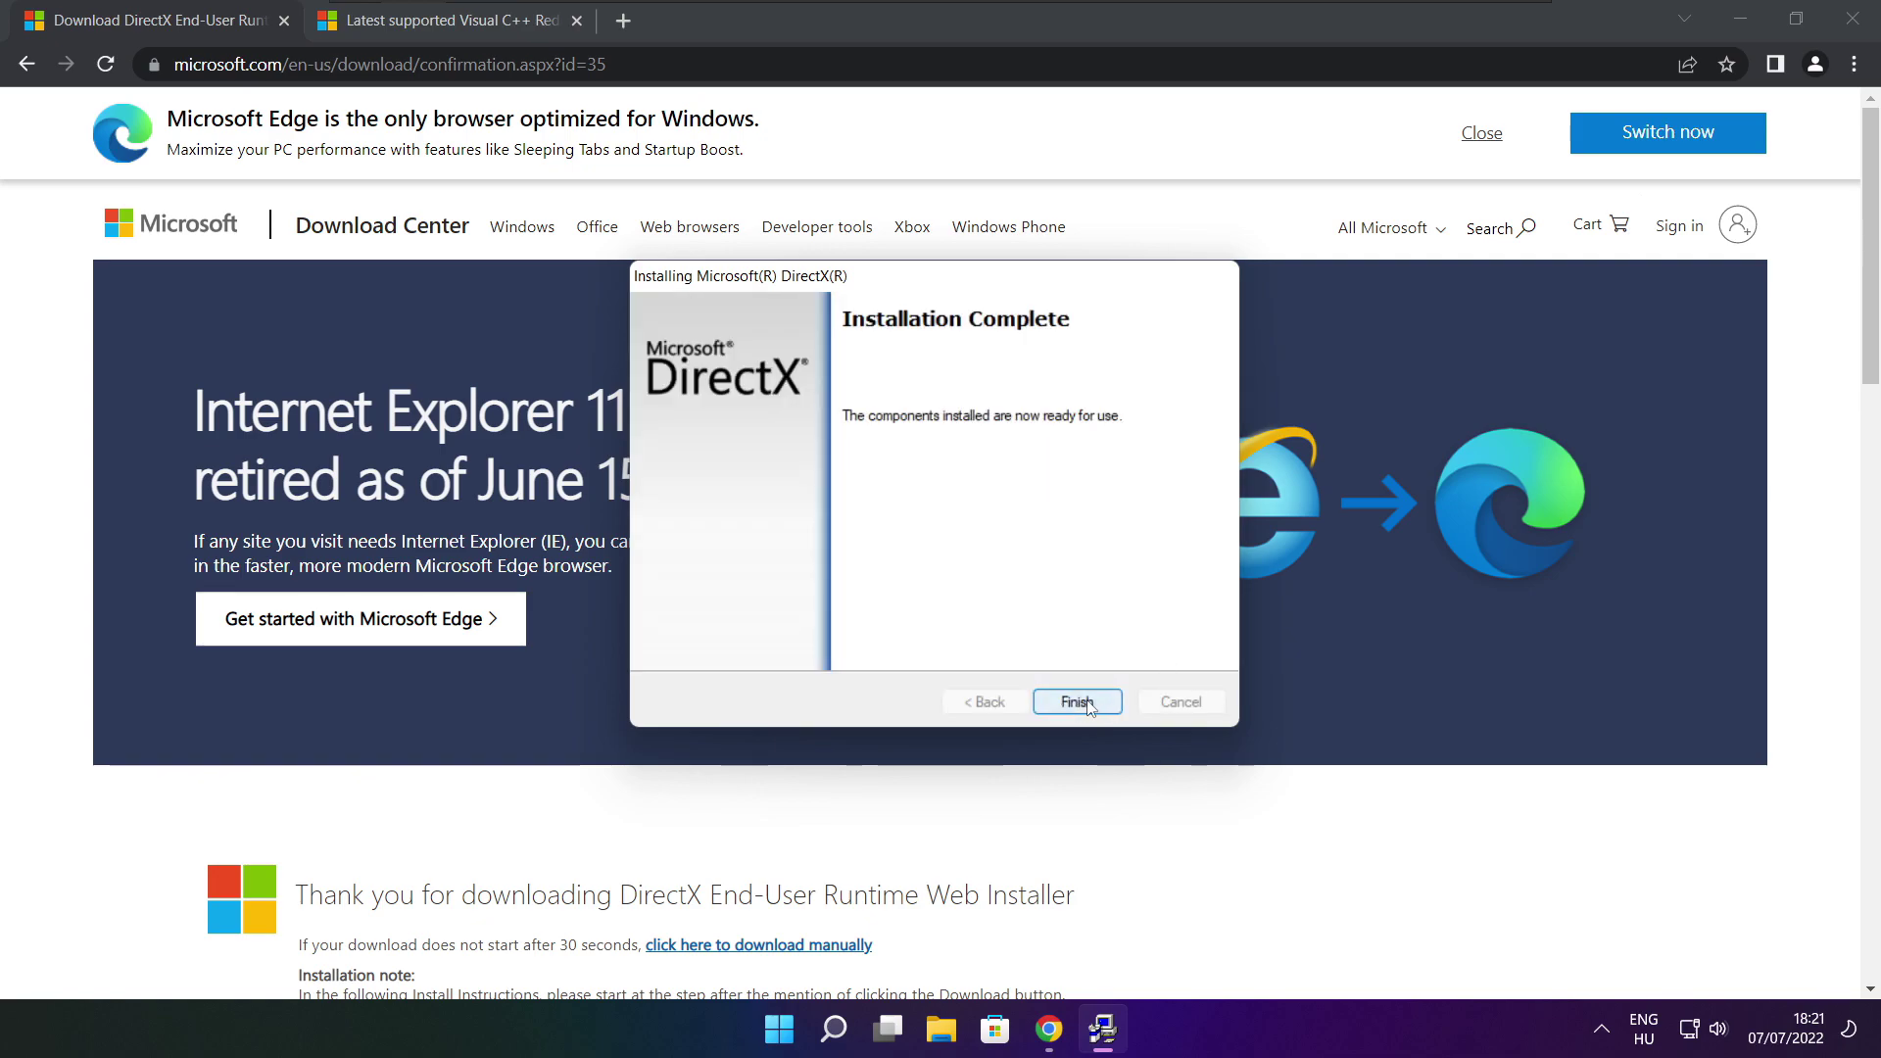